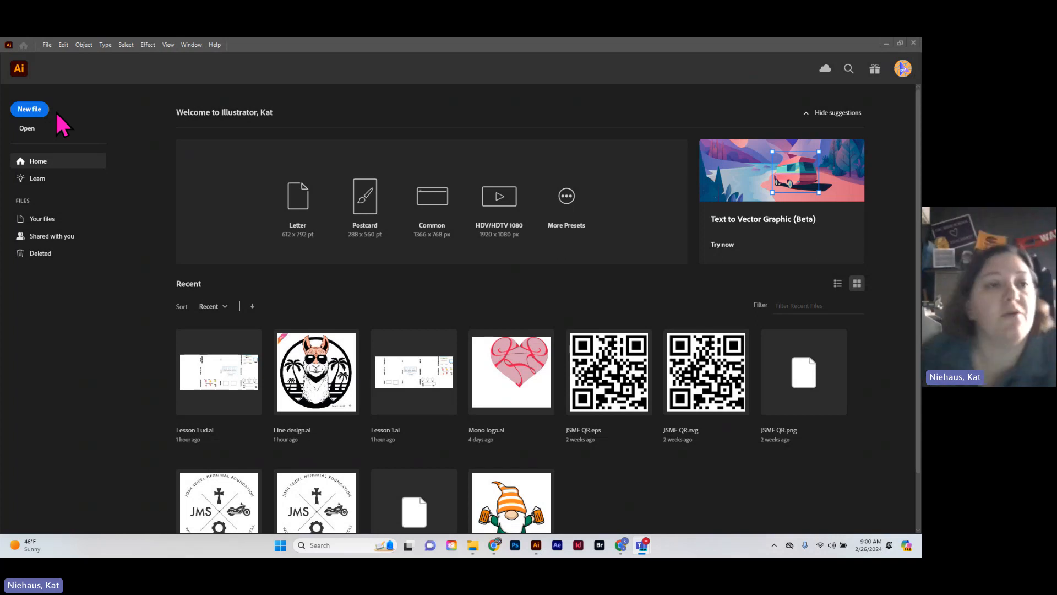
Examine the new-document presets and templates across the Saved, Mobile, Web, Print, Film & Video, Art & Illustration and Free Templates categories
left_click(32, 113)
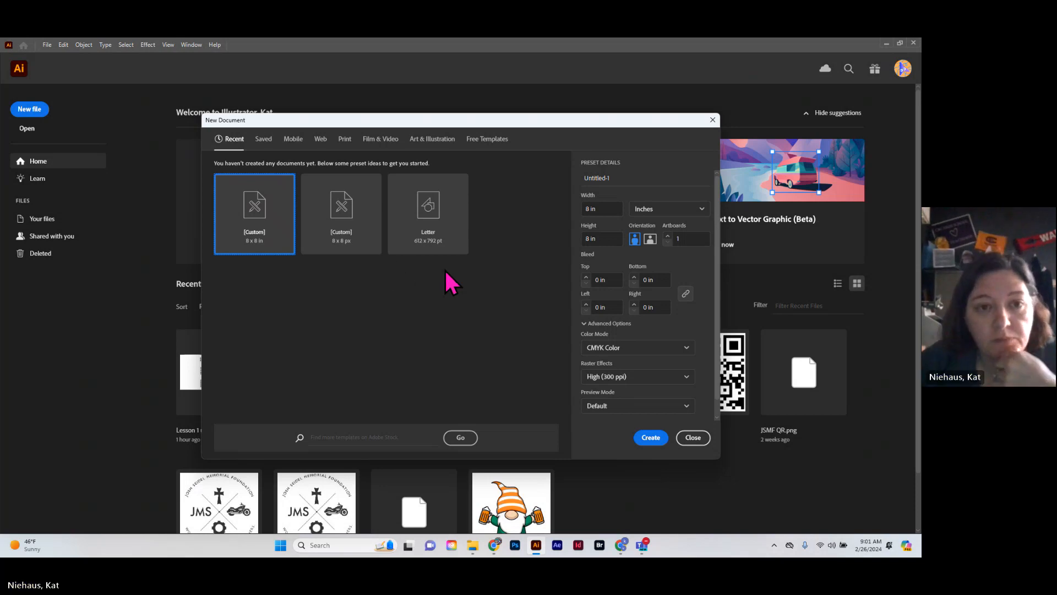
left_click(263, 141)
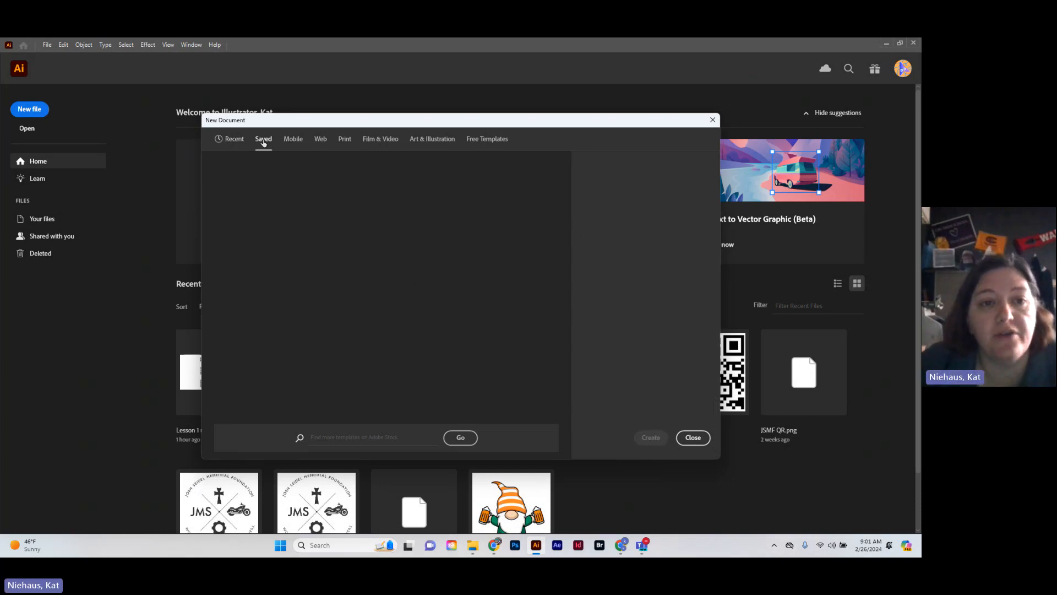
left_click(298, 141)
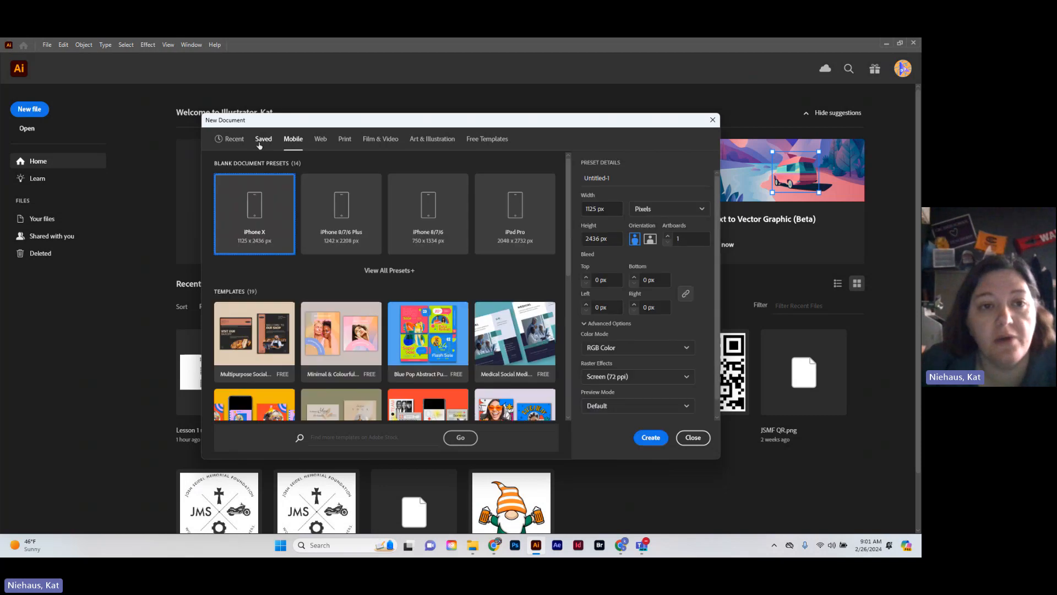
left_click(262, 142)
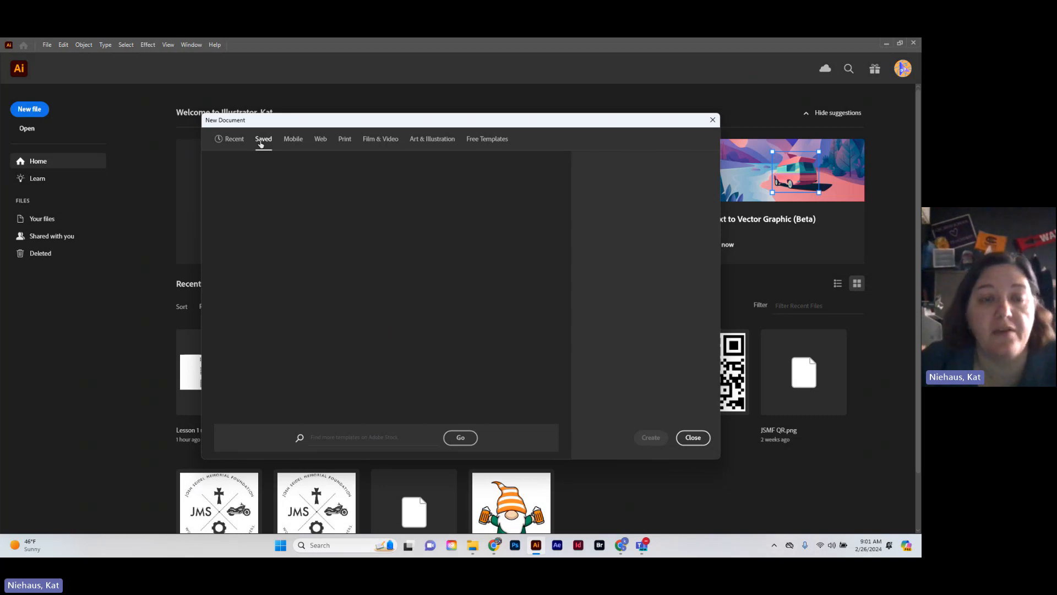
left_click(292, 139)
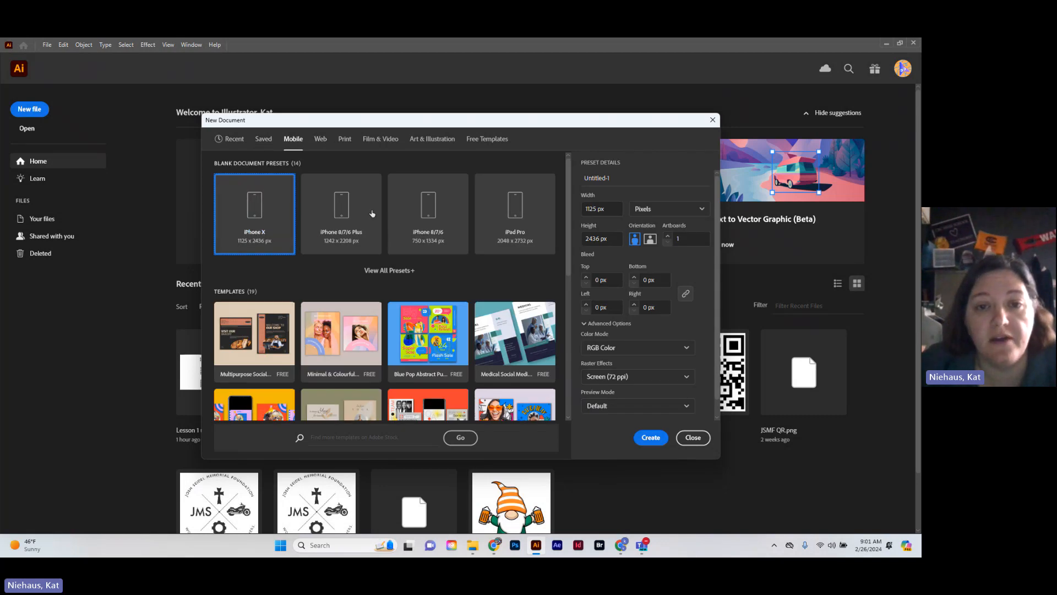
left_click(321, 141)
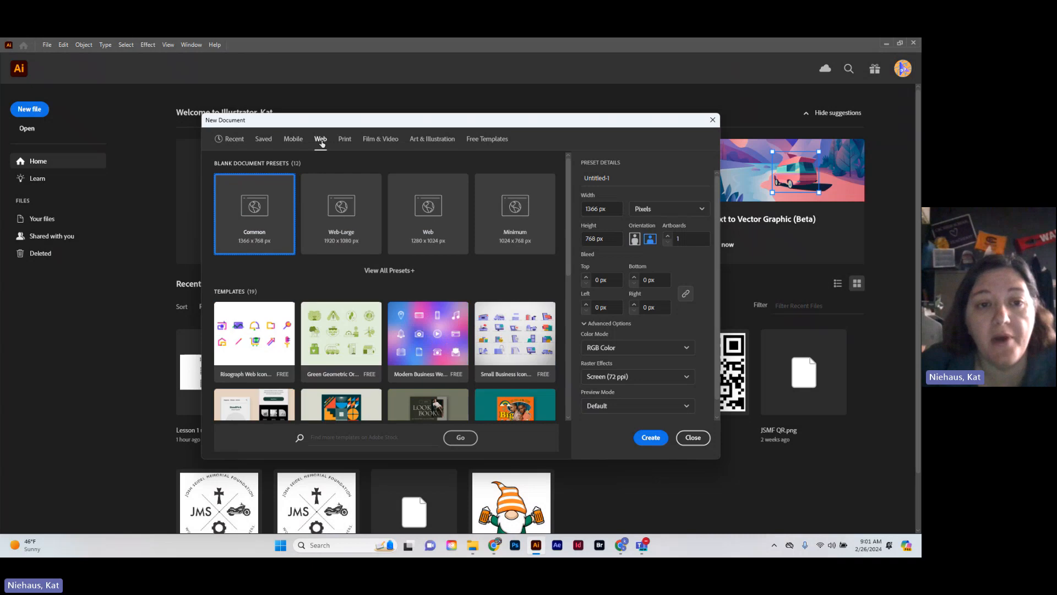
left_click(344, 141)
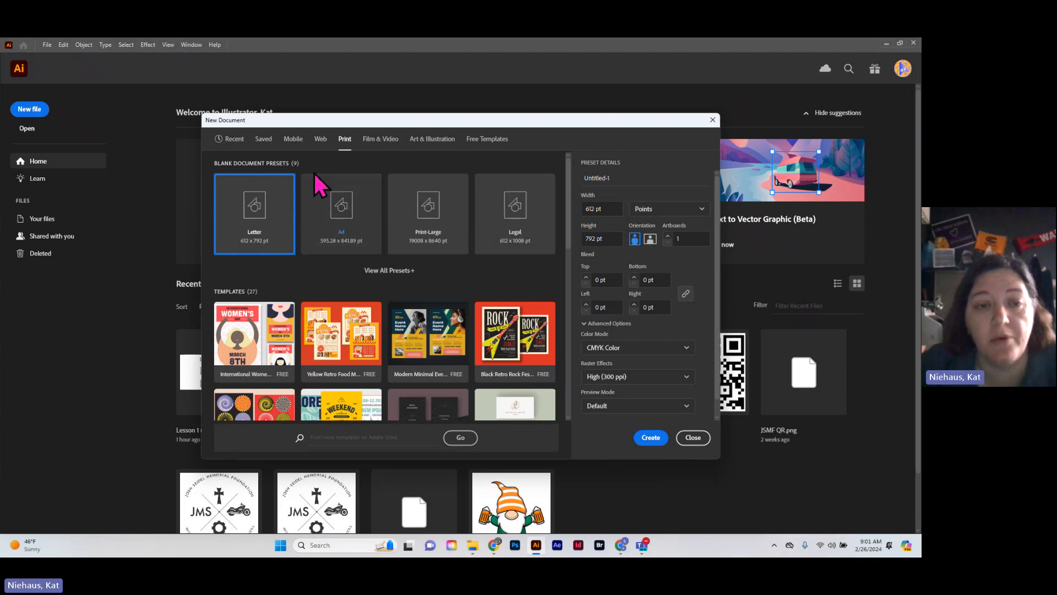
left_click(376, 141)
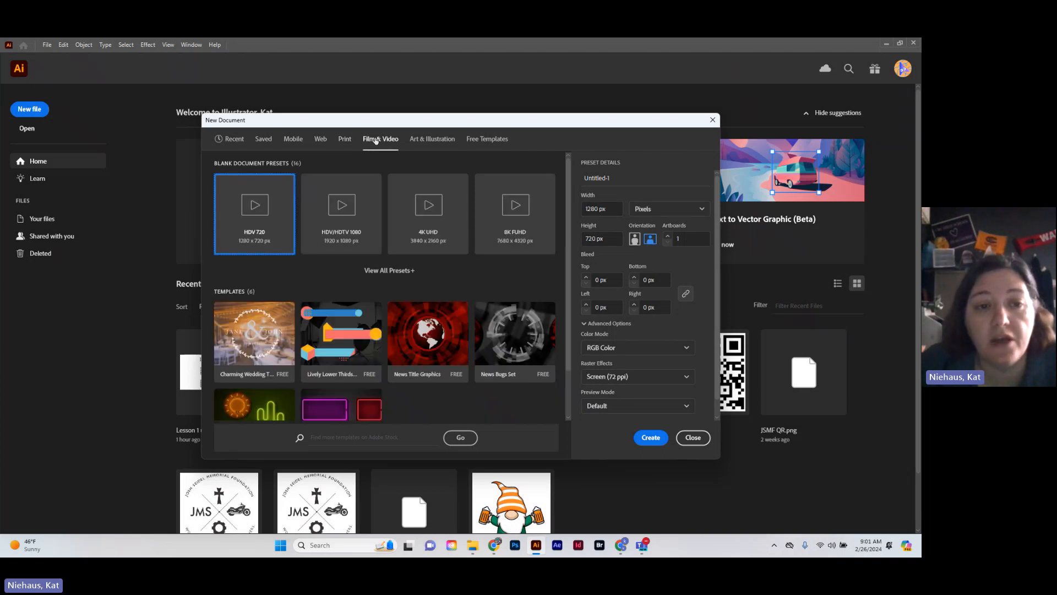
left_click(432, 142)
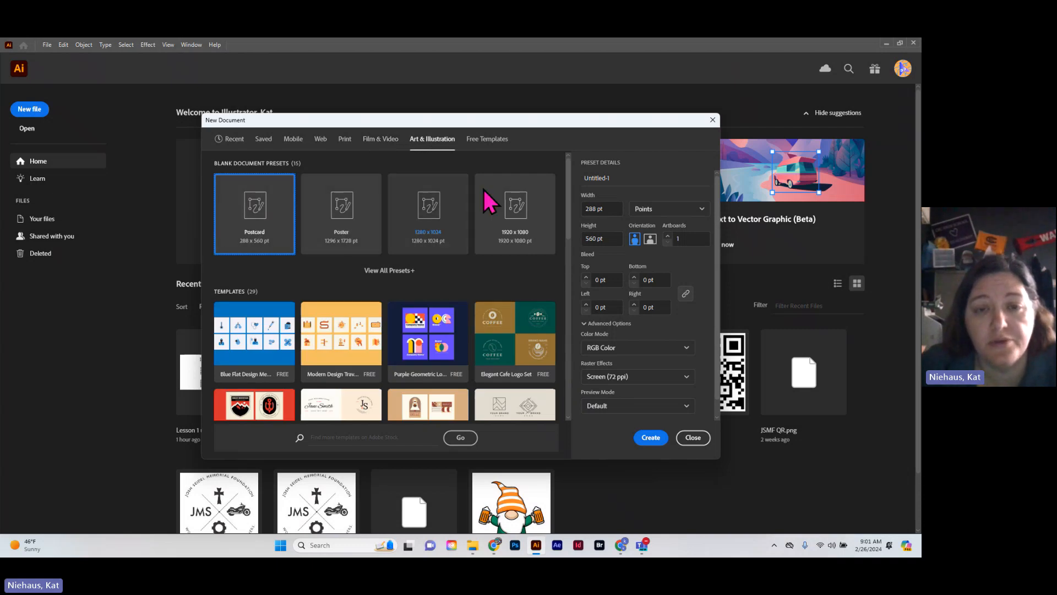
left_click(500, 141)
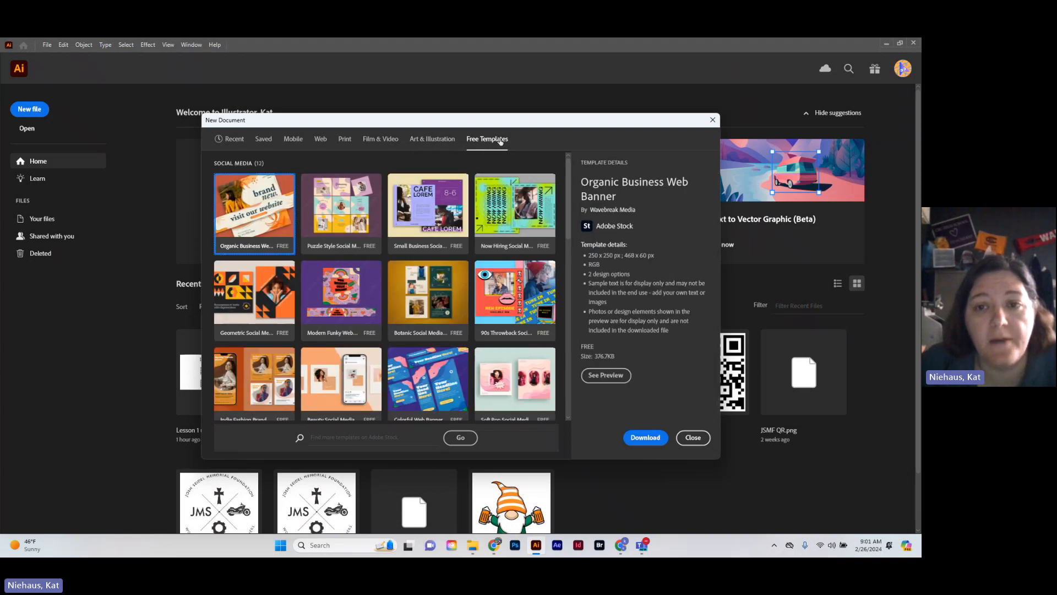
left_click(431, 139)
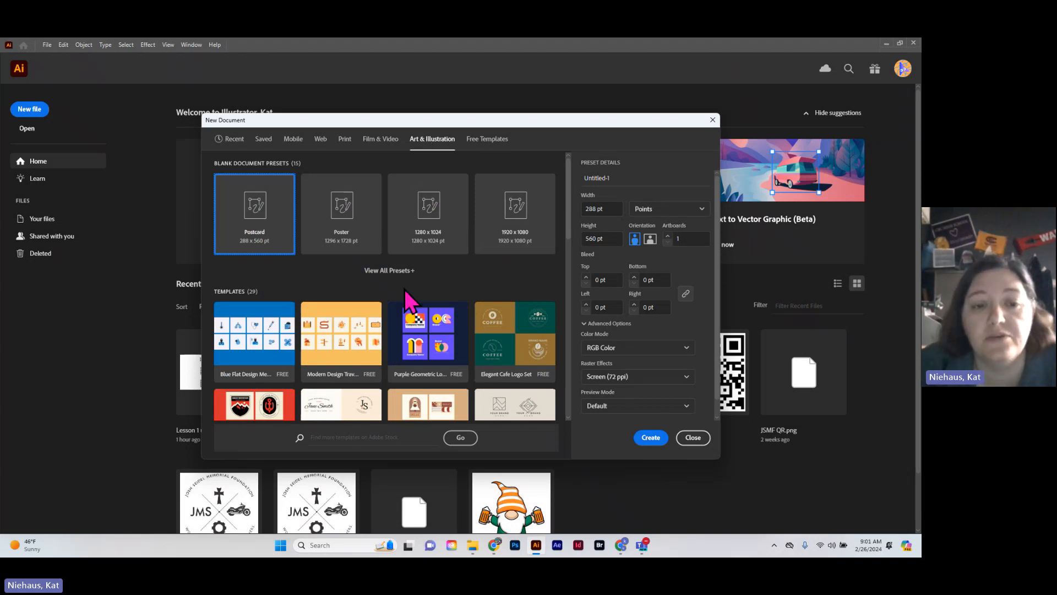
scroll(287, 246, "down", 3)
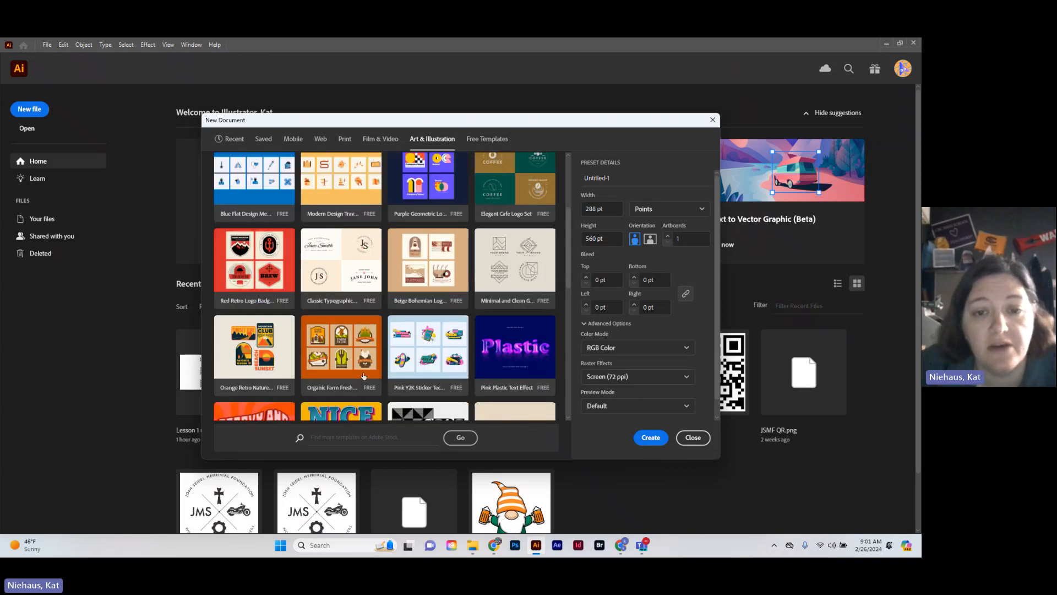
scroll(407, 264, "up", 3)
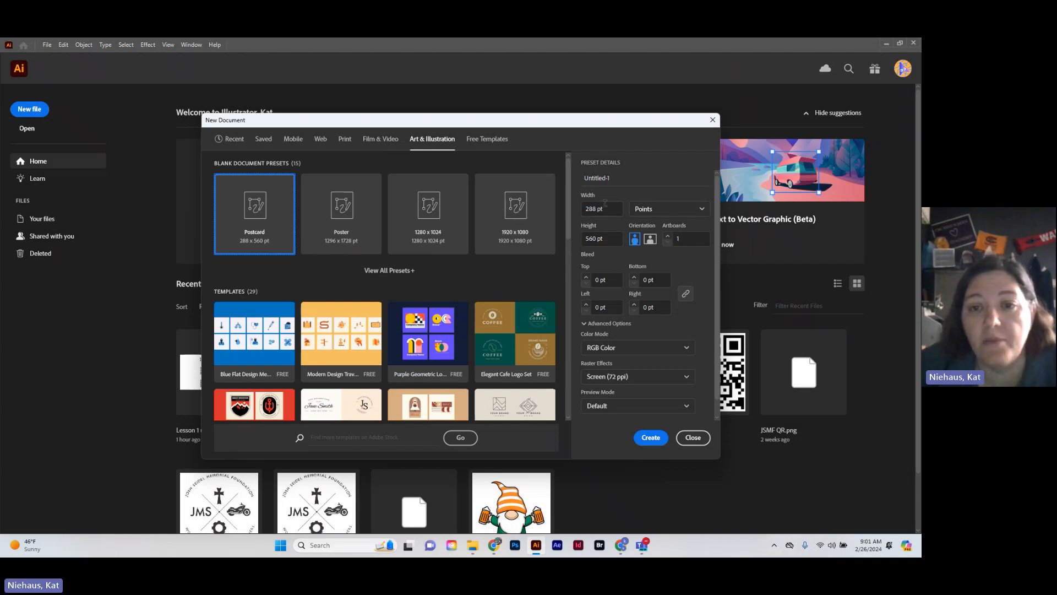
Set the new document's units to inches and its size to 8.5 in wide by 11 in high
left_click(666, 214)
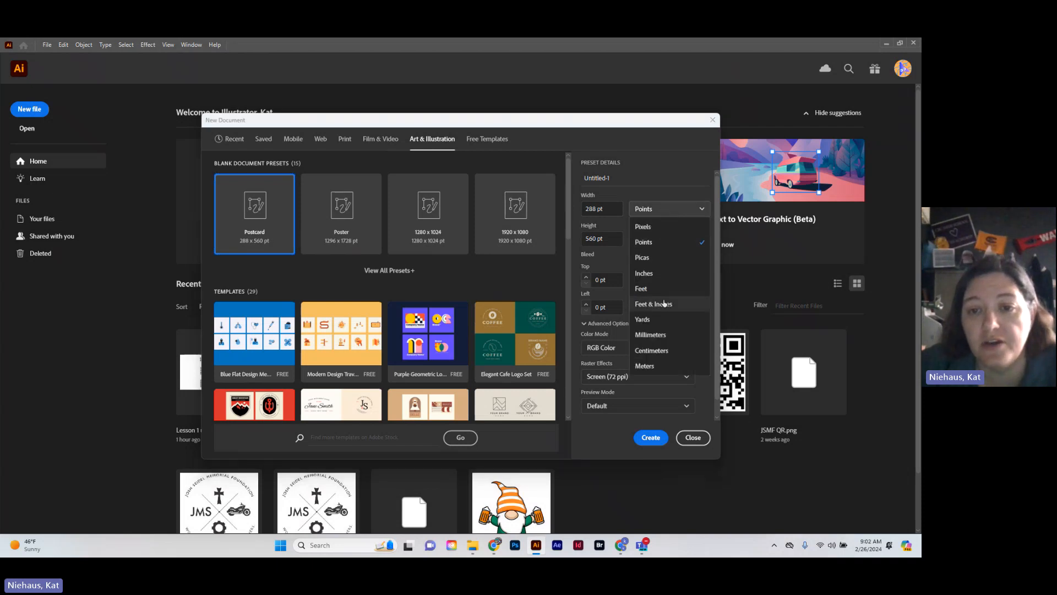
left_click(661, 274)
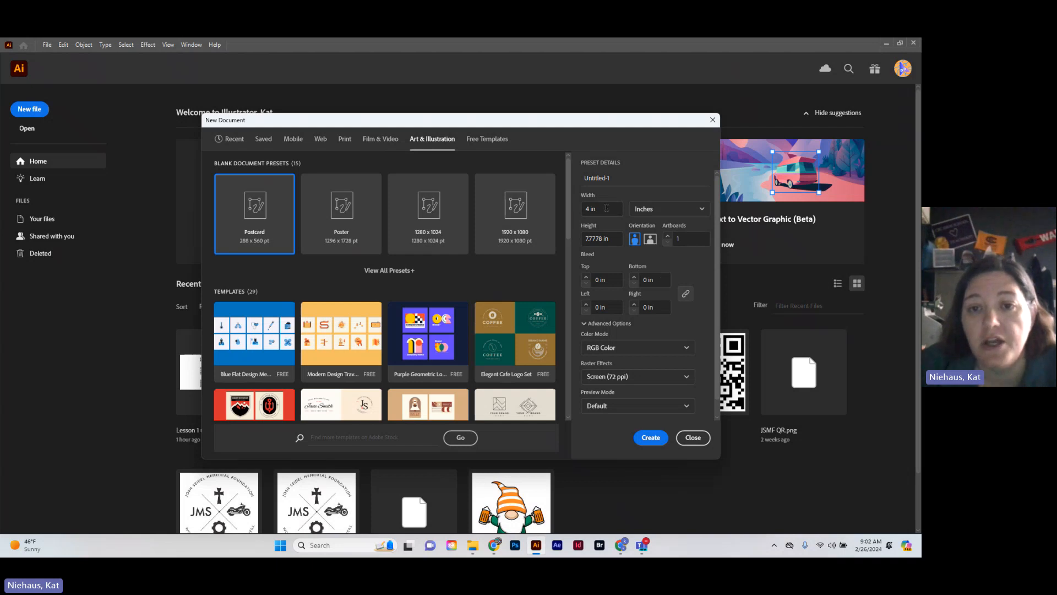
left_click_drag(606, 208, 573, 208)
type("8.5")
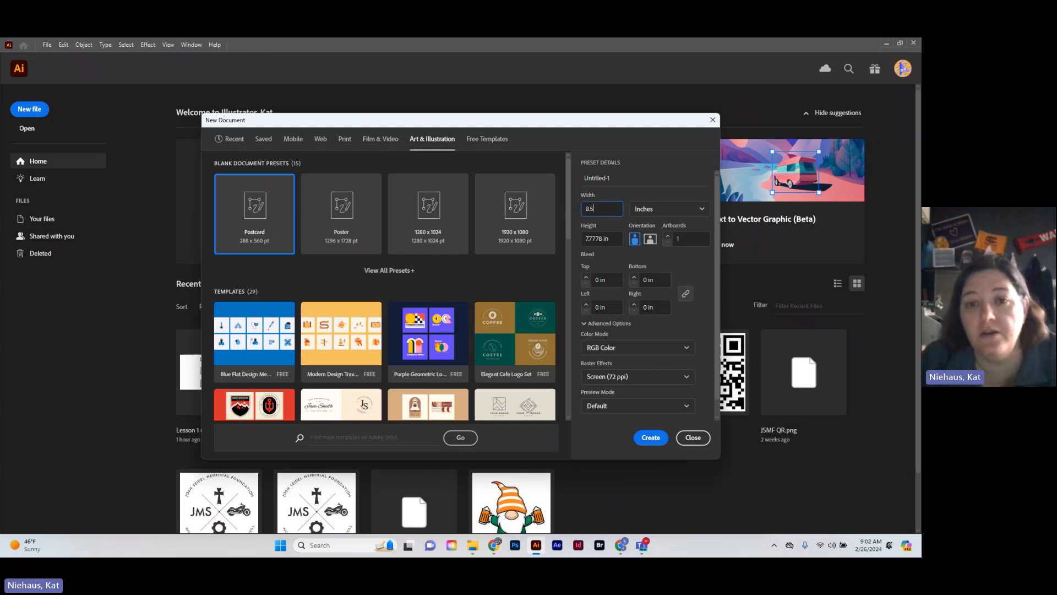
key("Tab")
key("Tab")
type("11")
key("Tab")
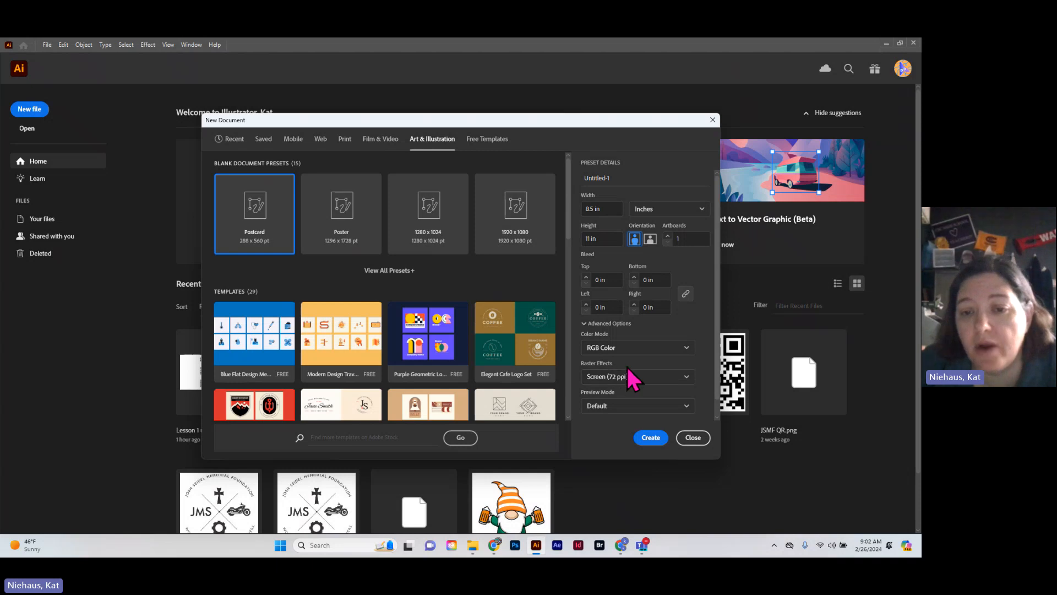
Review the raster effects resolution options for the new document, and close the setup without creating it
left_click(674, 380)
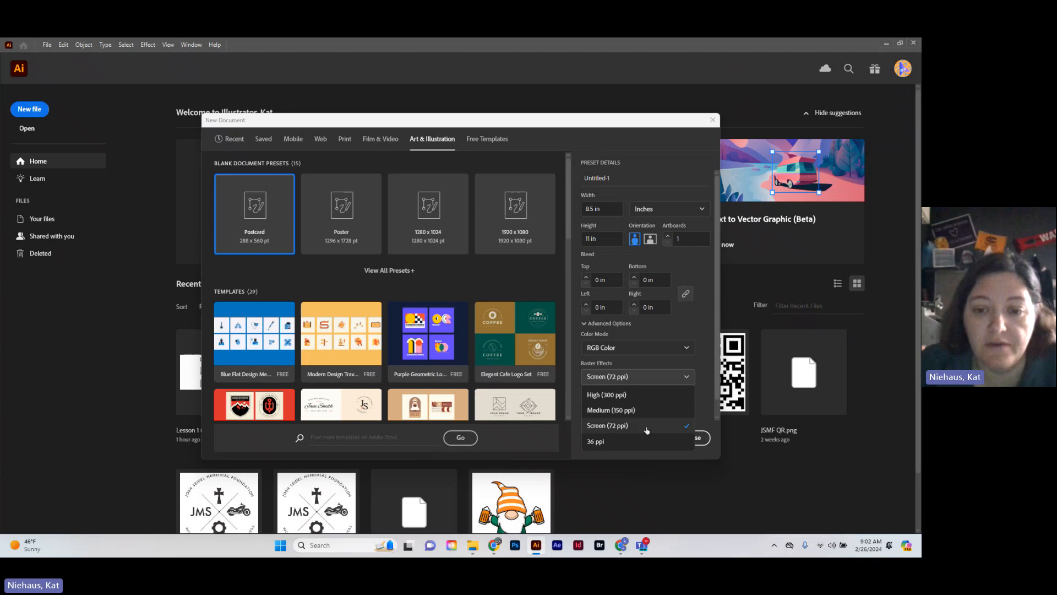
left_click(711, 392)
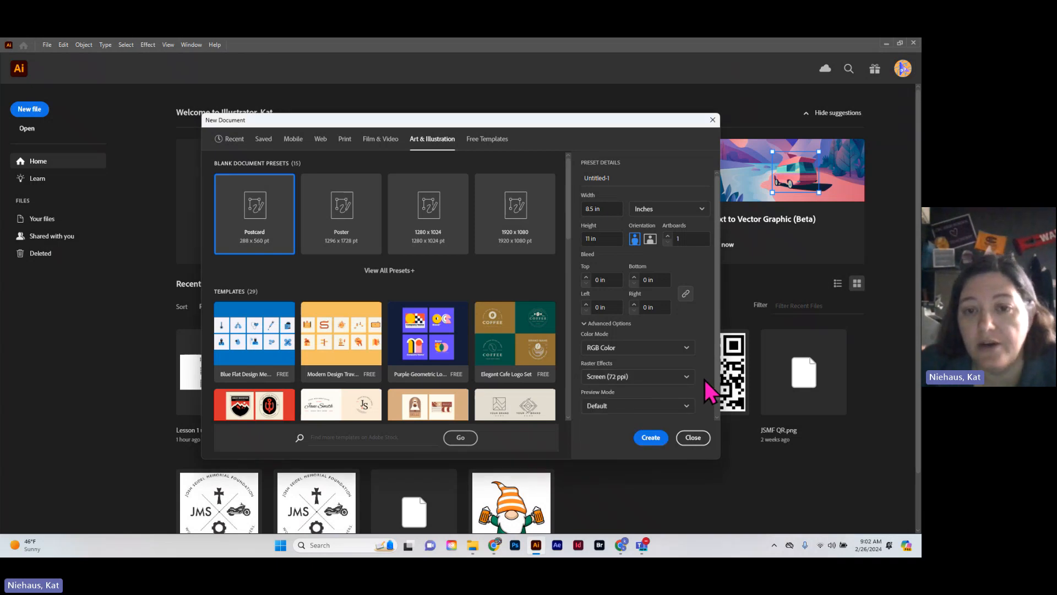
left_click(693, 438)
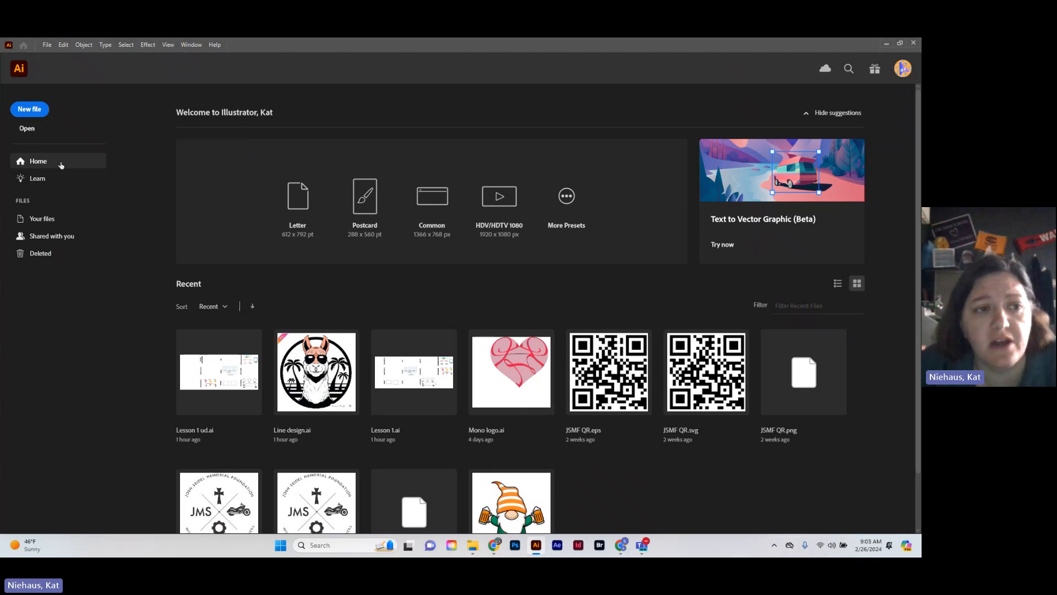
Look through the Learn tutorials and the Deleted files page, and return to the home page
left_click(38, 180)
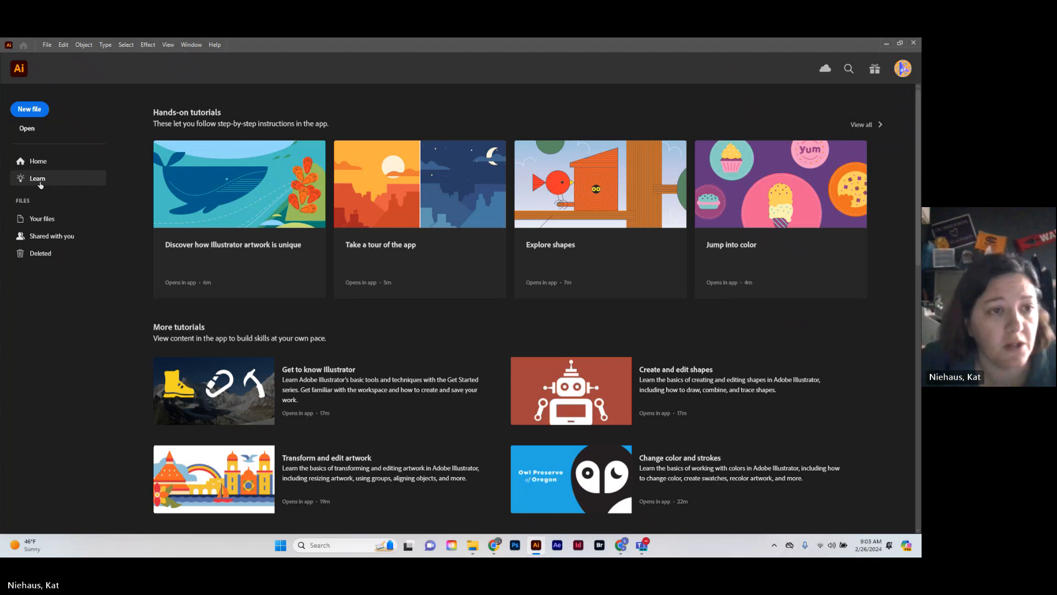
left_click(44, 255)
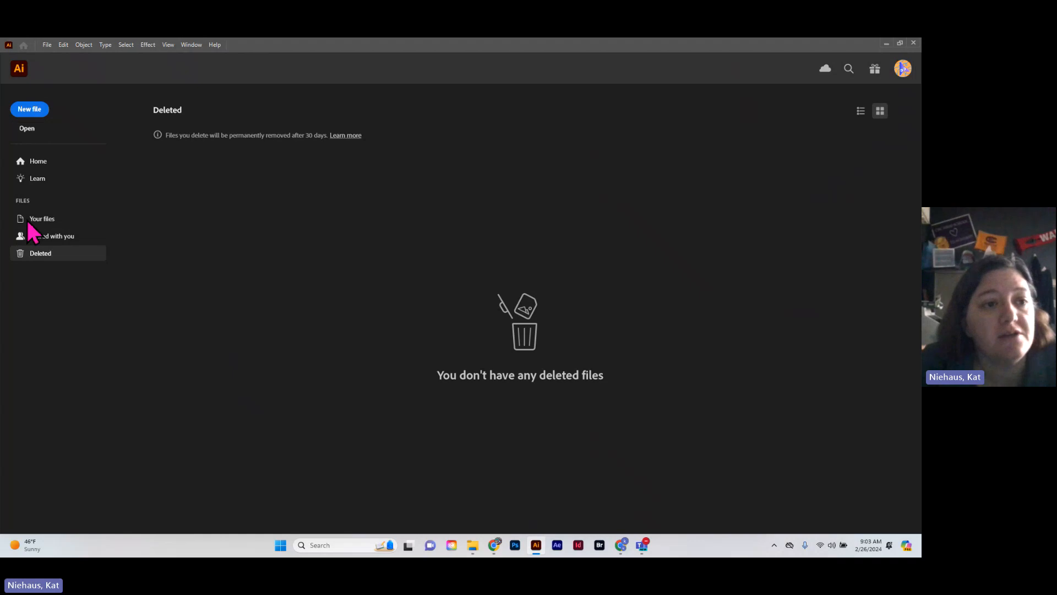
left_click(28, 165)
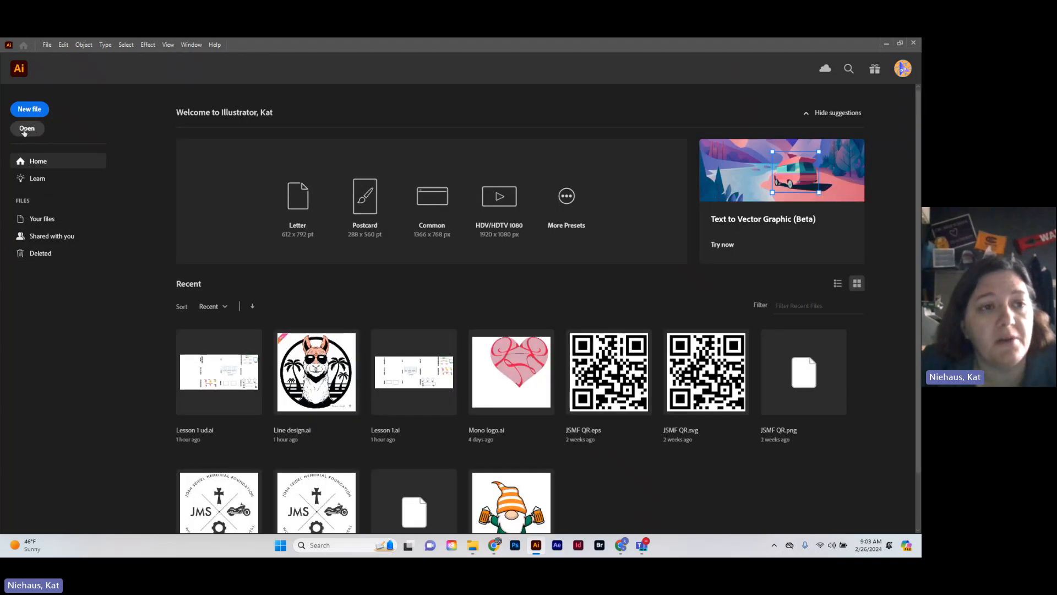
Open the Illustrator file Lesson 1 ud from the Lesson 1 Getting to know the work area folder
left_click(23, 131)
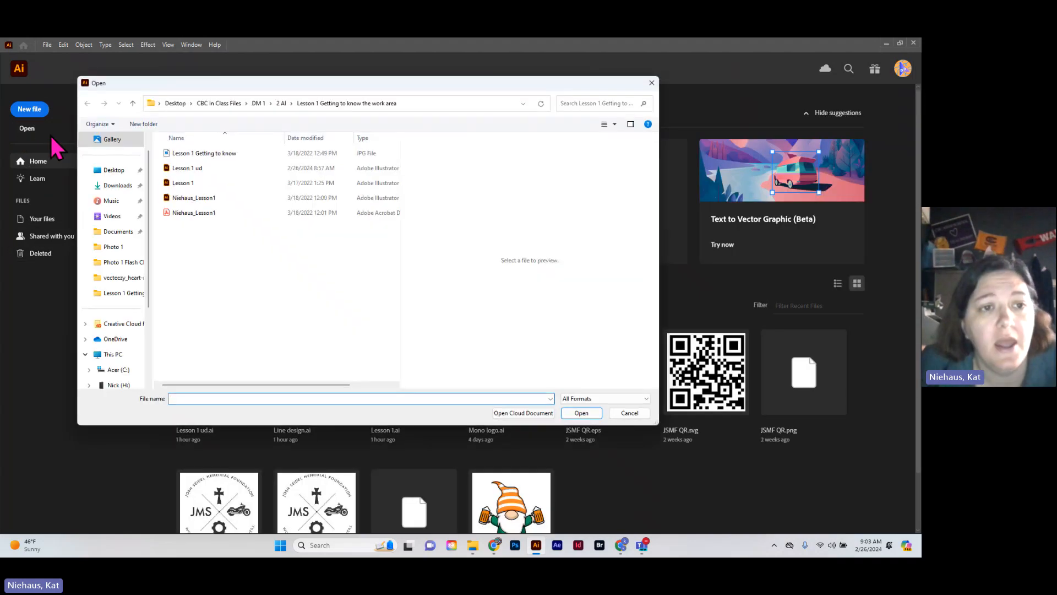
double_click(192, 170)
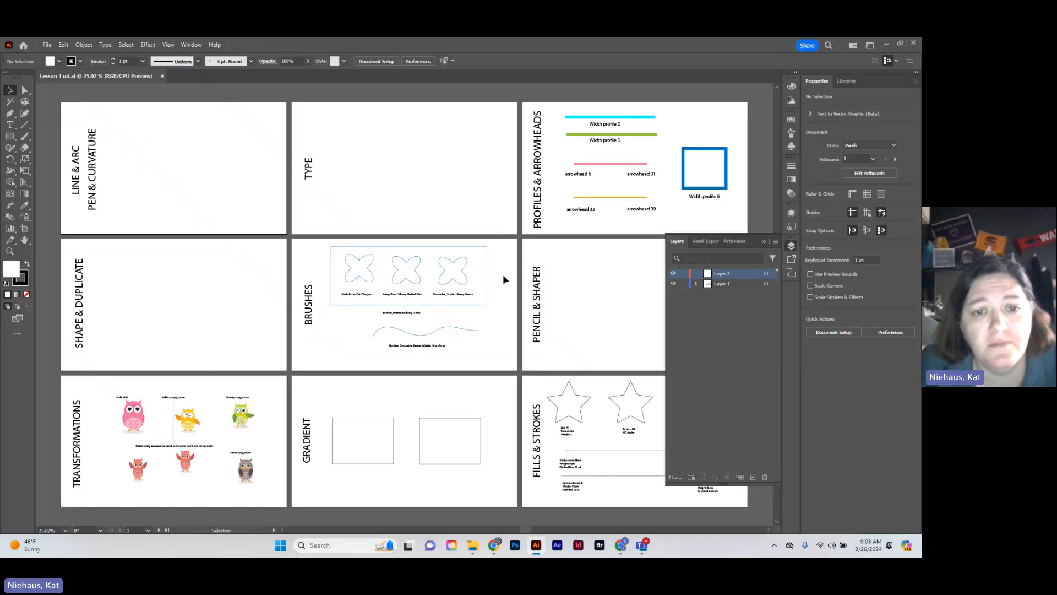
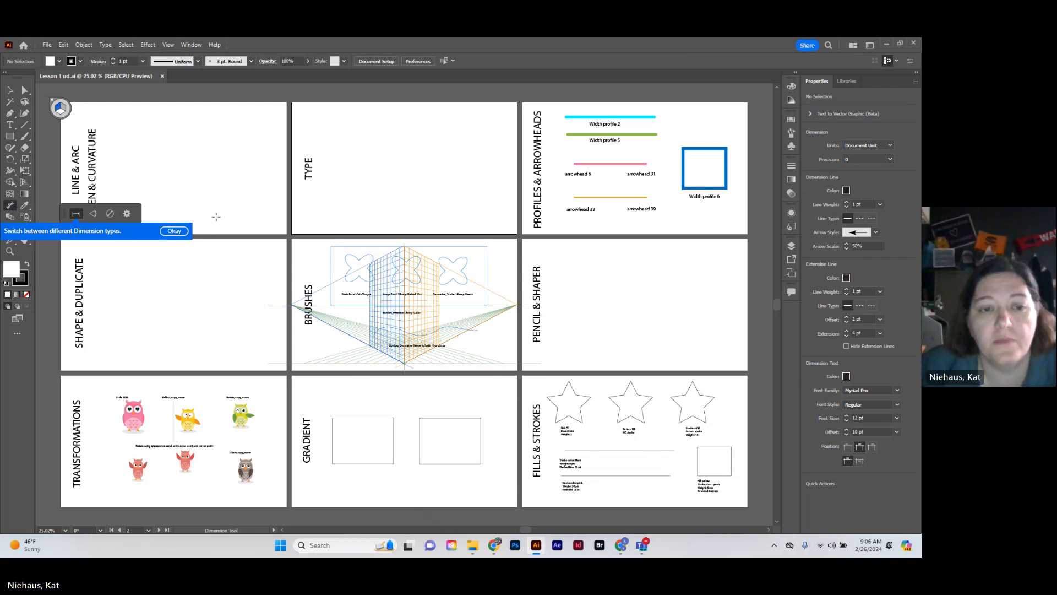
Hide the perspective grid over the Brushes artboard and switch from the Dimension tool to the Selection tool
left_click(196, 44)
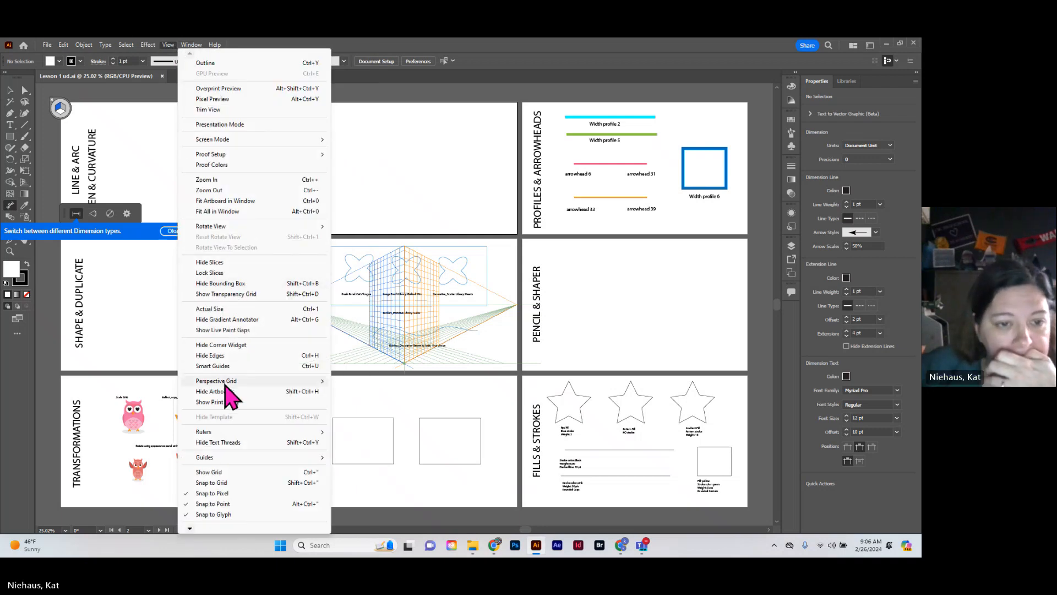
mouse_move(235, 382)
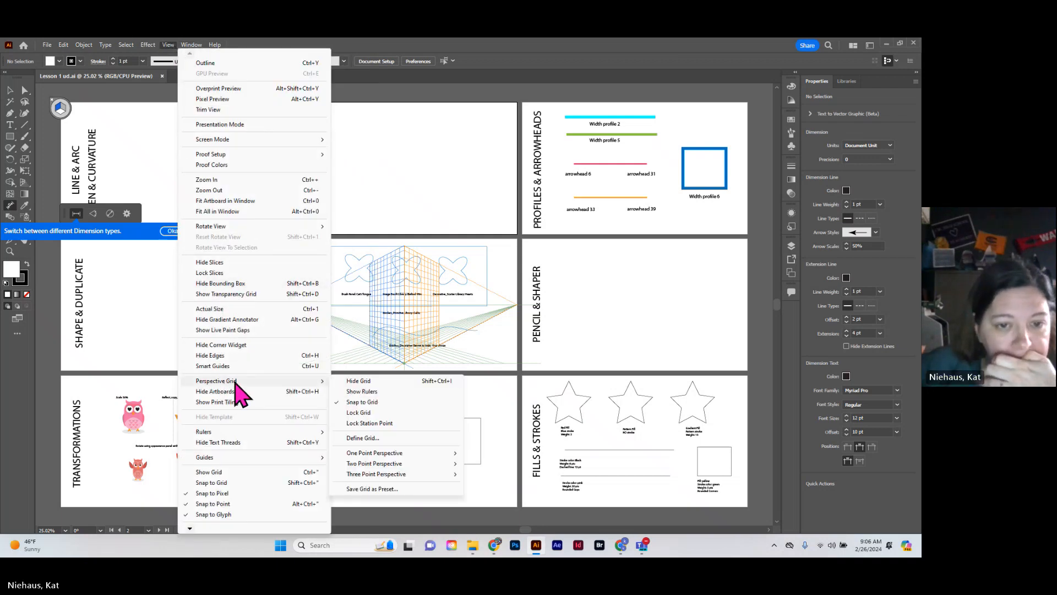
left_click(376, 380)
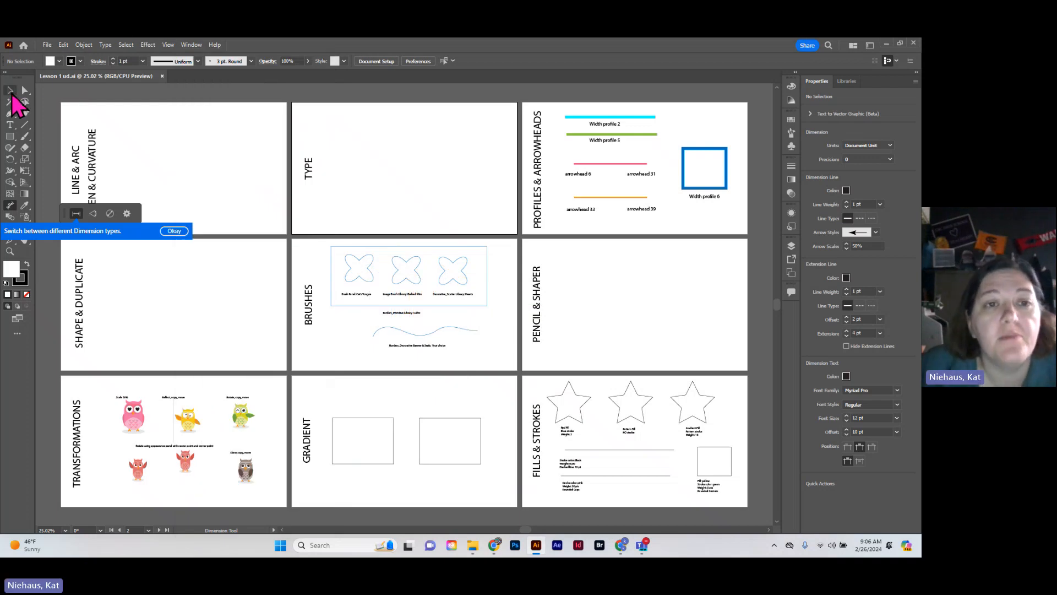
key("v")
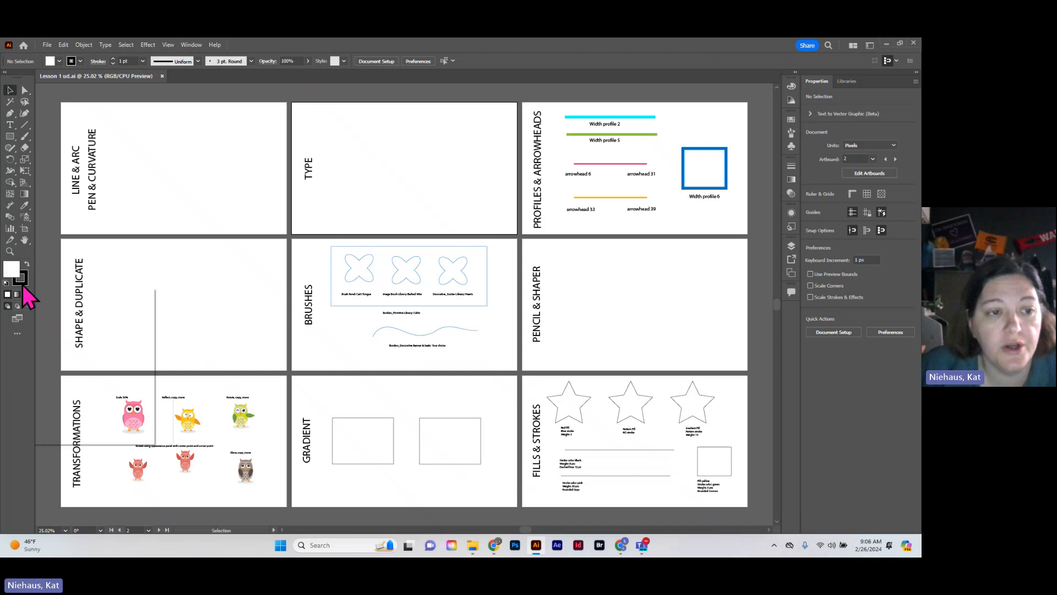
Show the toolbar as a single column and restore its two-column layout
left_click(6, 74)
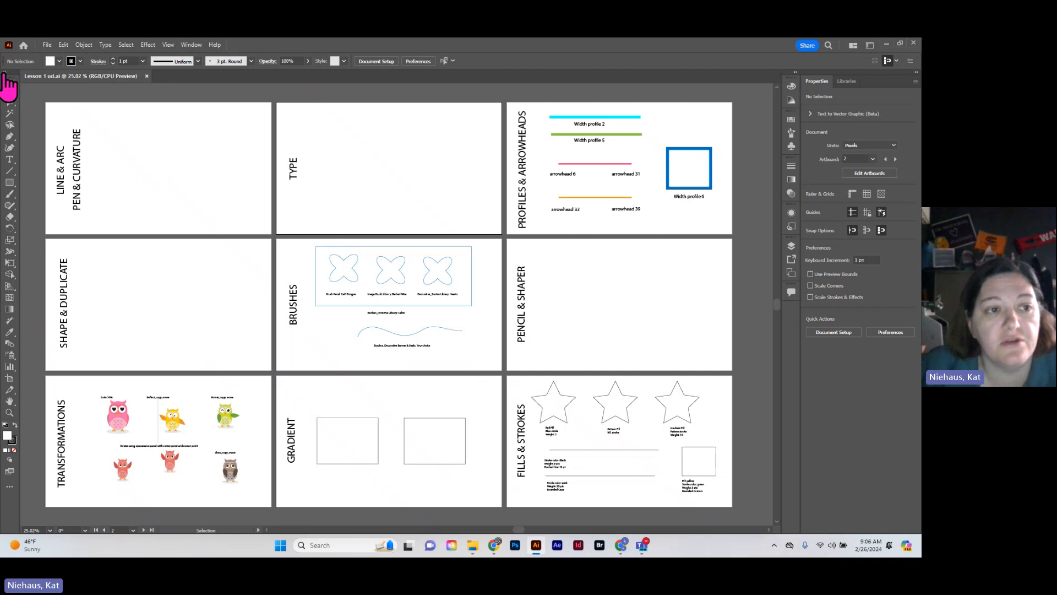
left_click(7, 74)
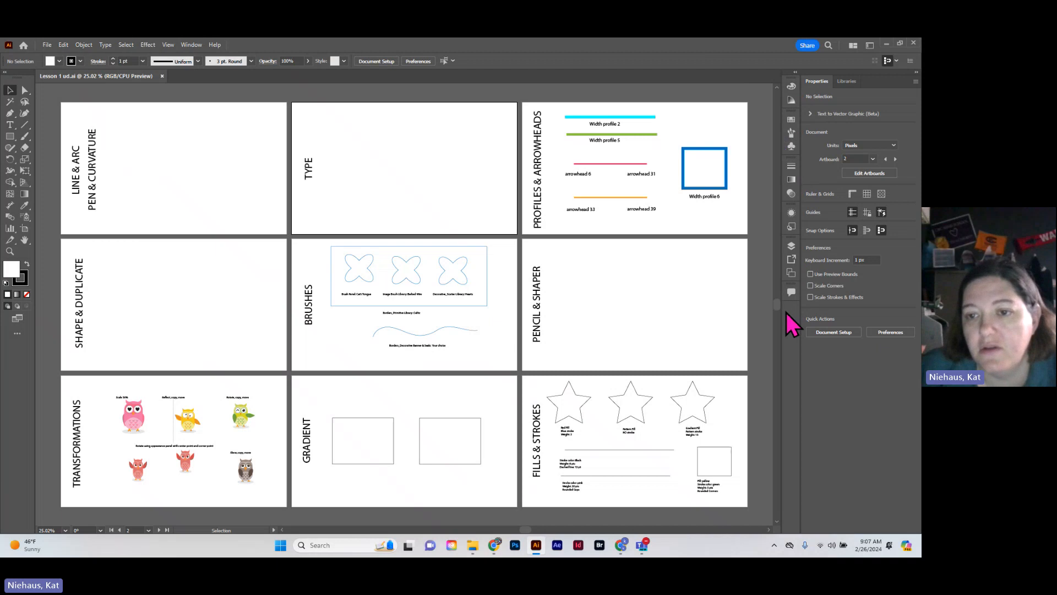
Look through the collapsed Color, Color Guide, Swatches, Symbols and Comments panels and the Libraries panel, and return to Properties
left_click(791, 86)
left_click(793, 101)
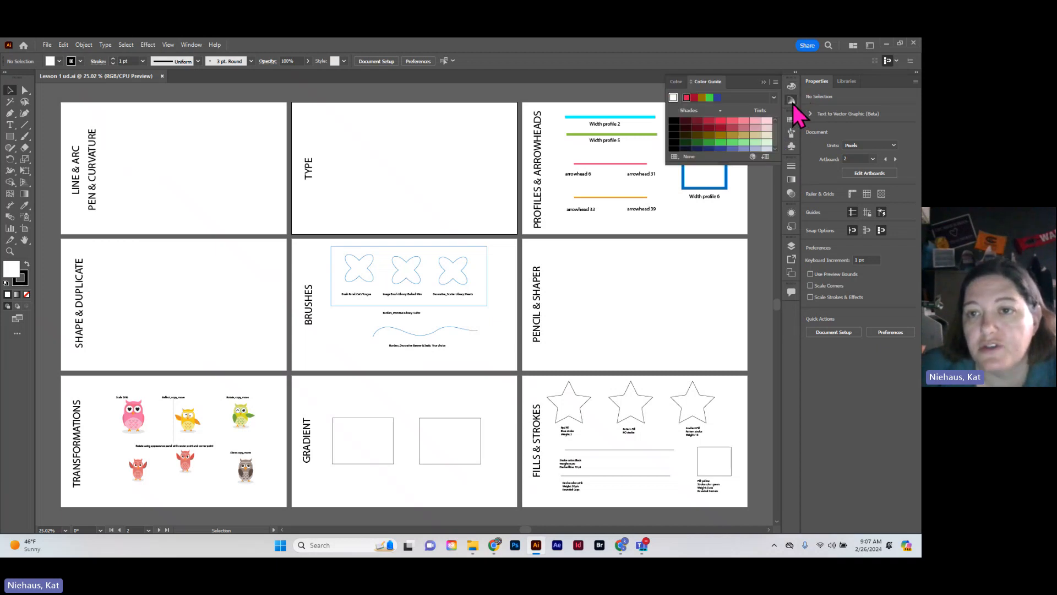
left_click(793, 99)
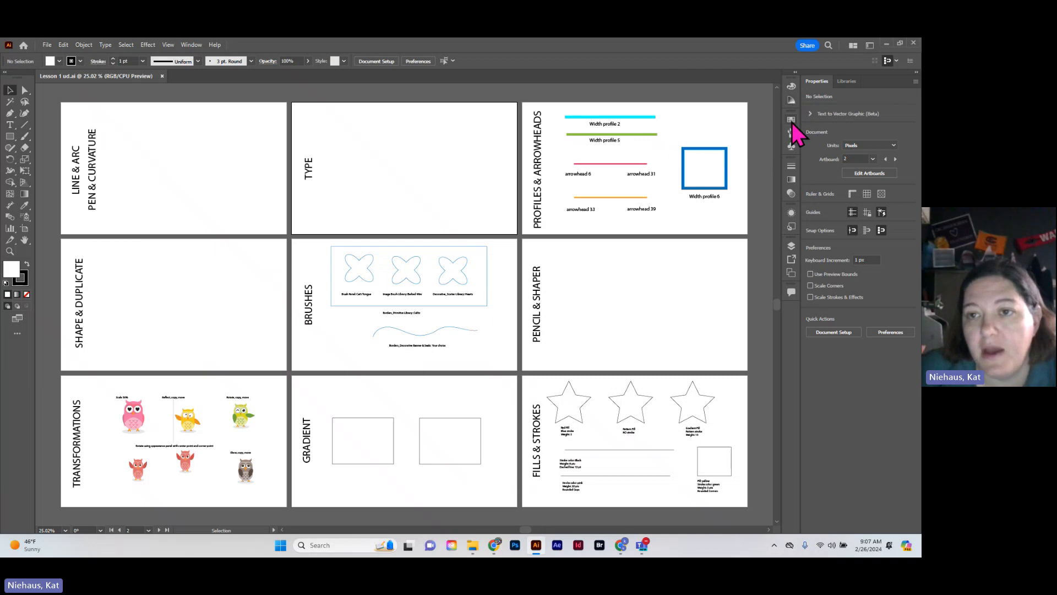
left_click(792, 121)
left_click(792, 120)
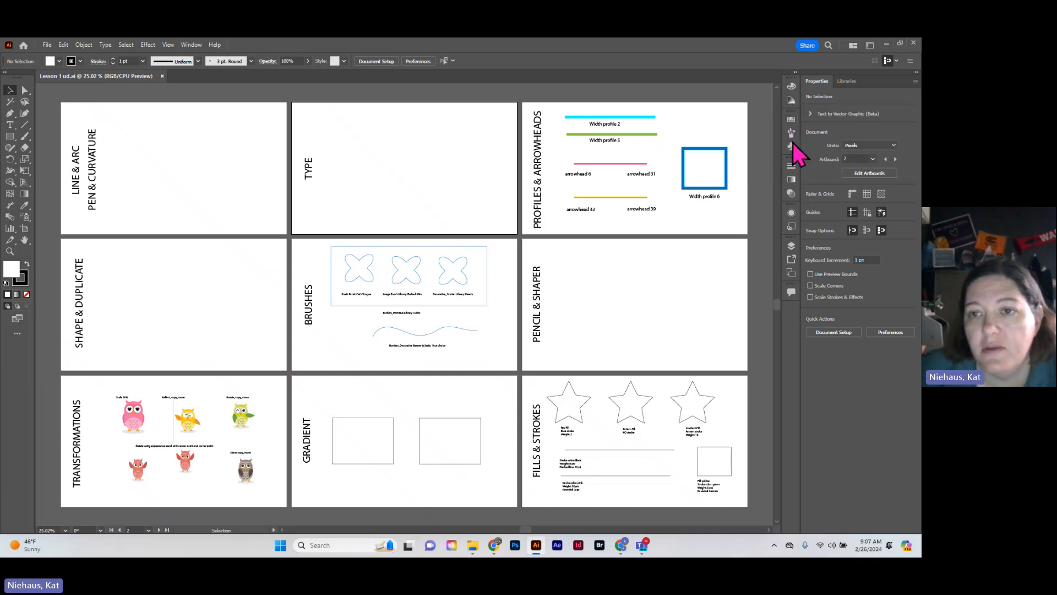
left_click(792, 144)
left_click(791, 144)
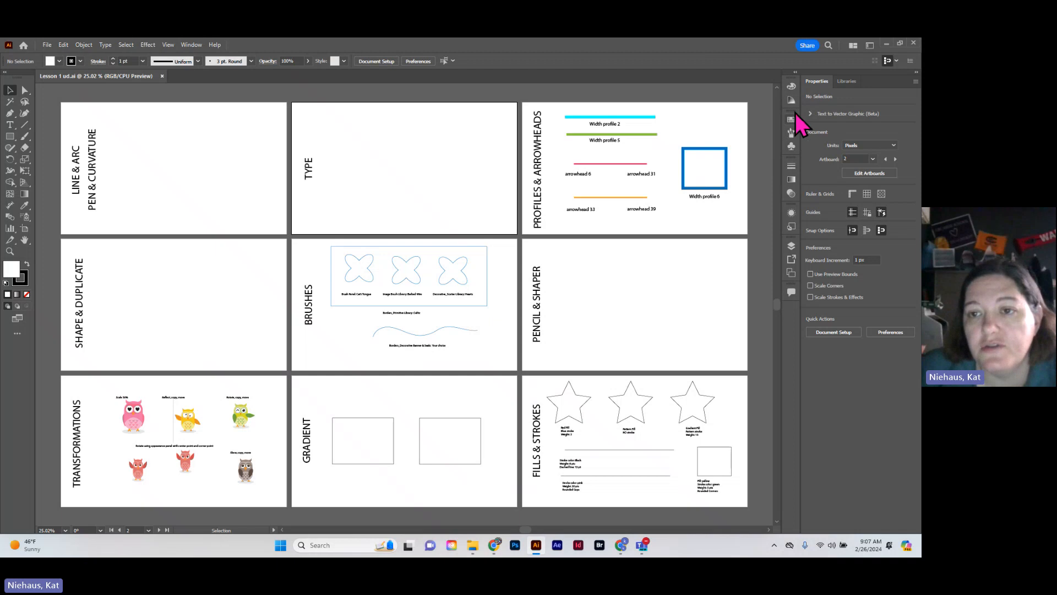
left_click(791, 292)
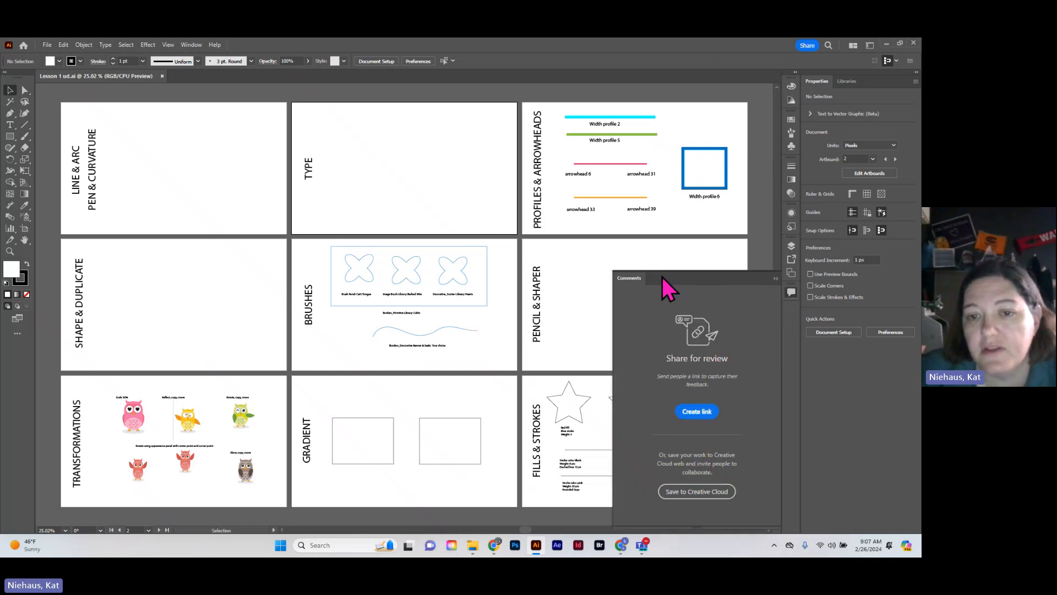
left_click_drag(699, 276, 791, 293)
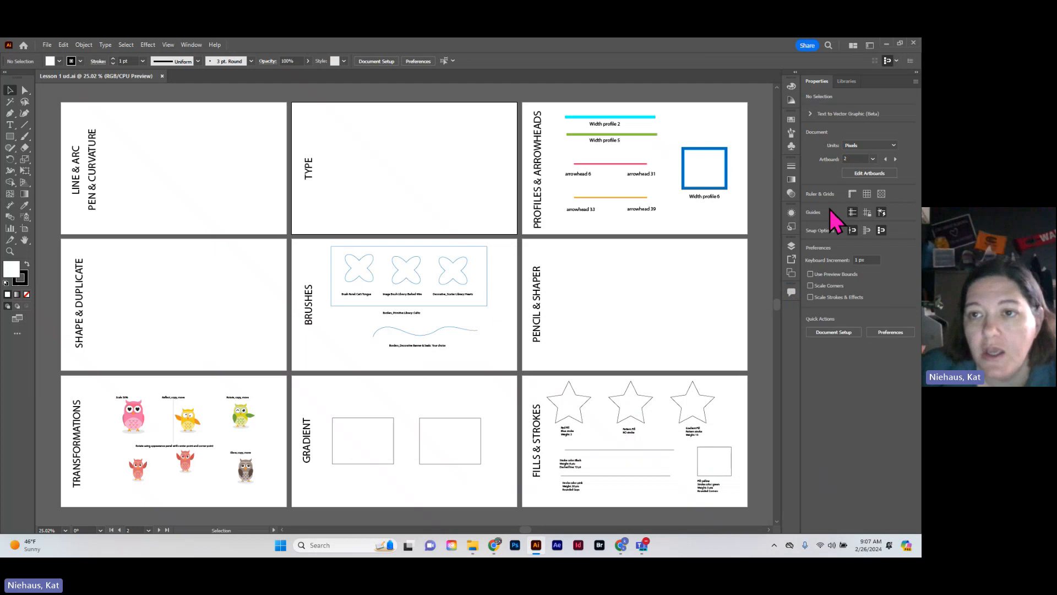
left_click(847, 81)
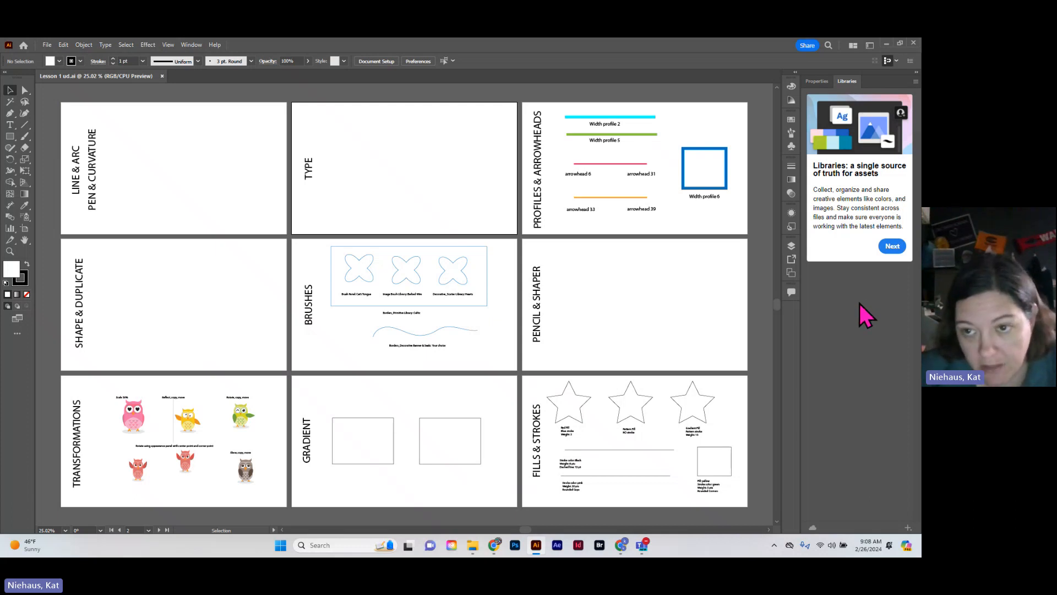
left_click(823, 83)
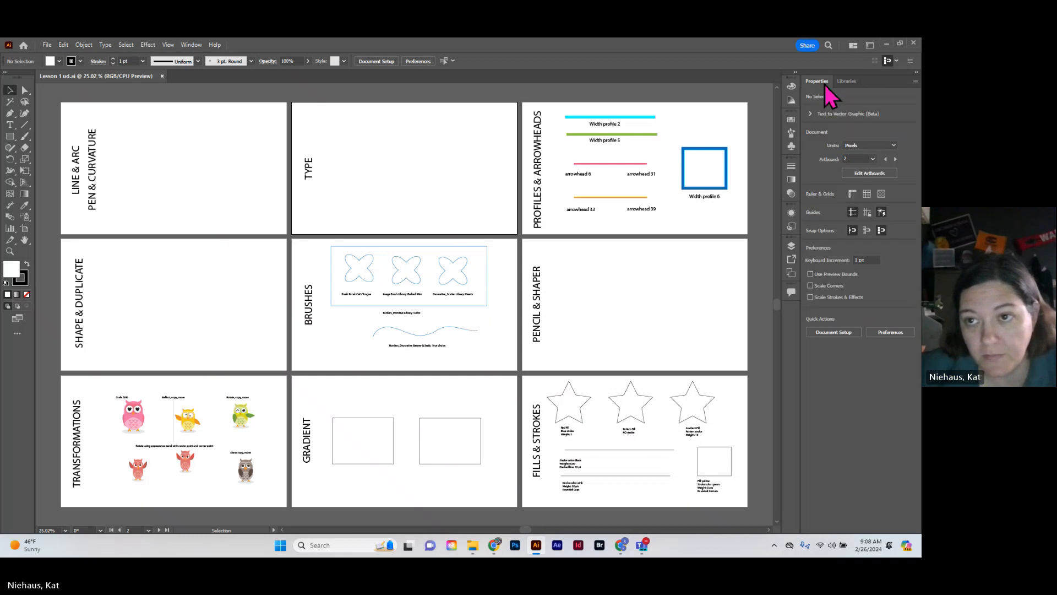
Expand the docked icon panels to full size and collapse them again, leaving the Properties panel open
left_click(795, 72)
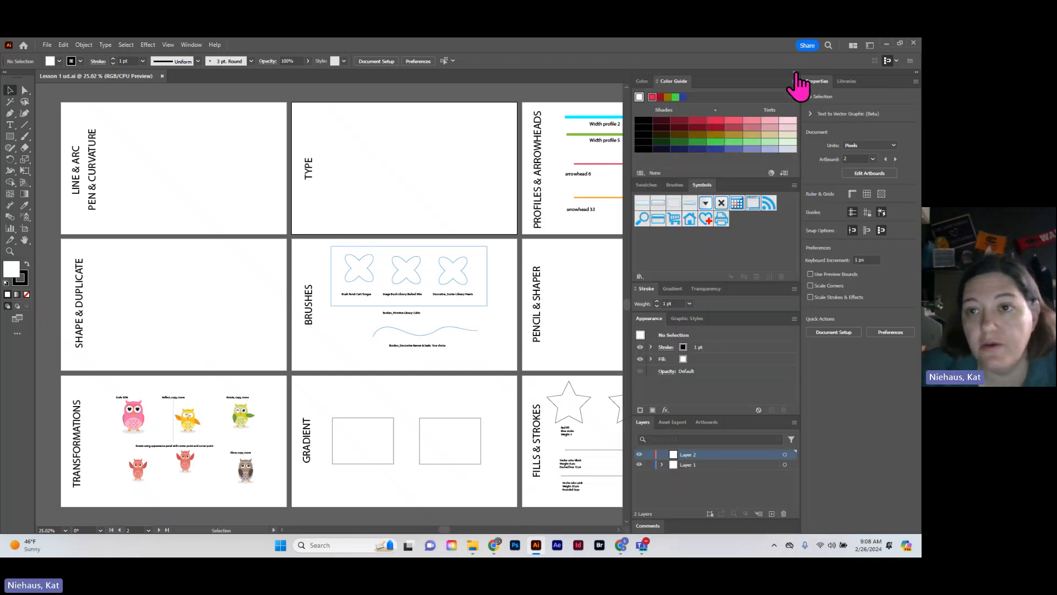
left_click(796, 72)
left_click(796, 73)
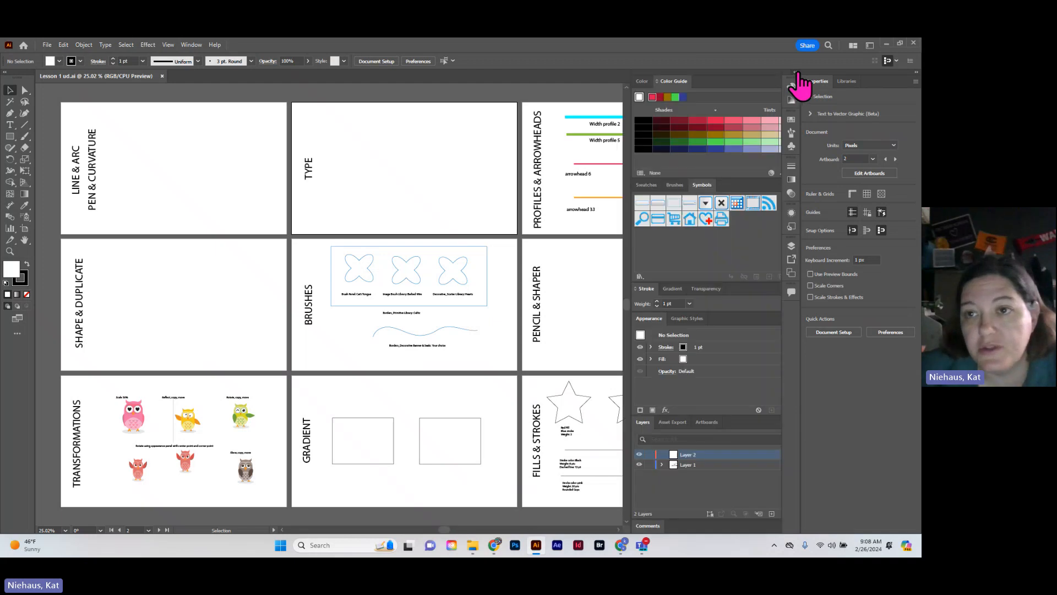
left_click(795, 72)
left_click(916, 73)
left_click(915, 72)
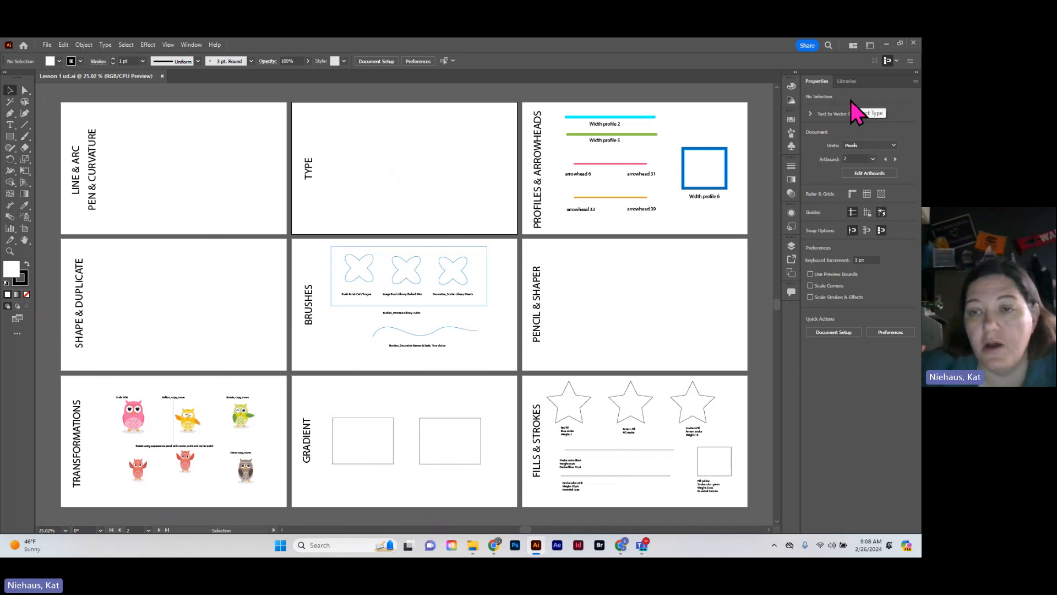
Look through the full list of available panels, open the Symbols panel from it, and collapse that panel again
left_click(191, 46)
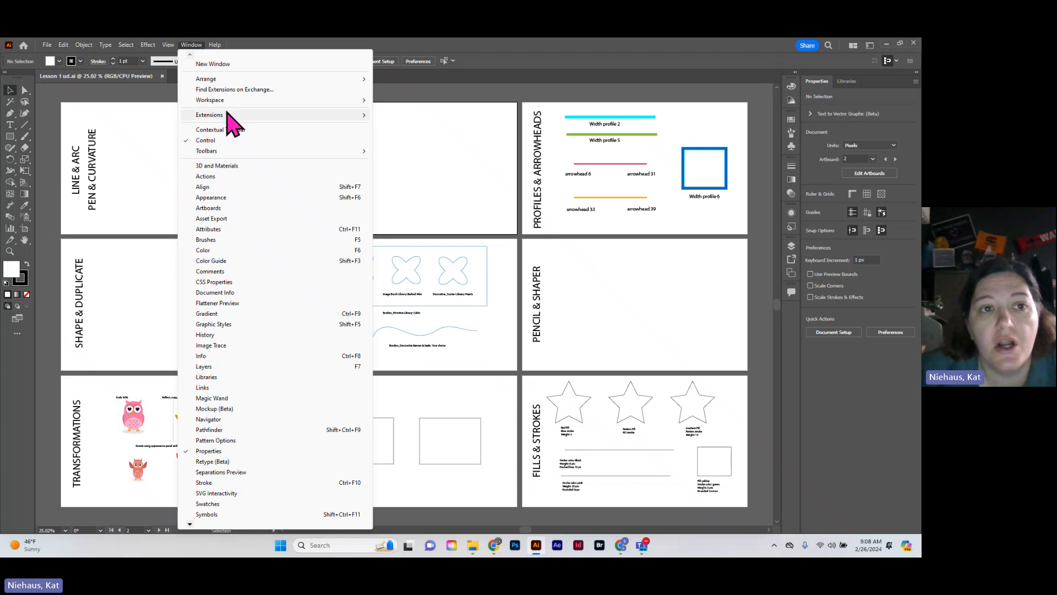
mouse_move(214, 102)
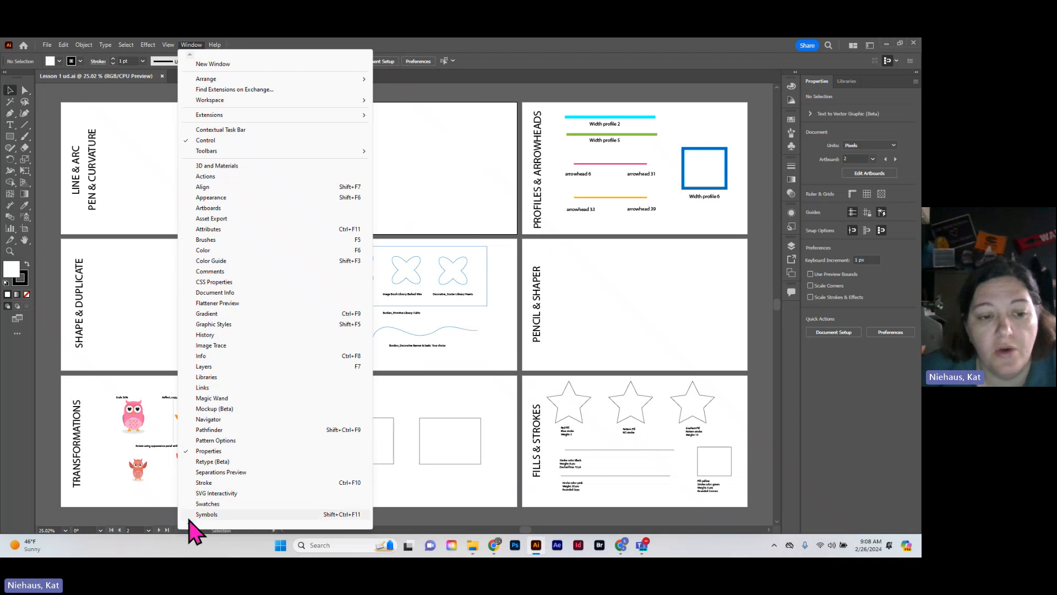
scroll(193, 532, "down", 1)
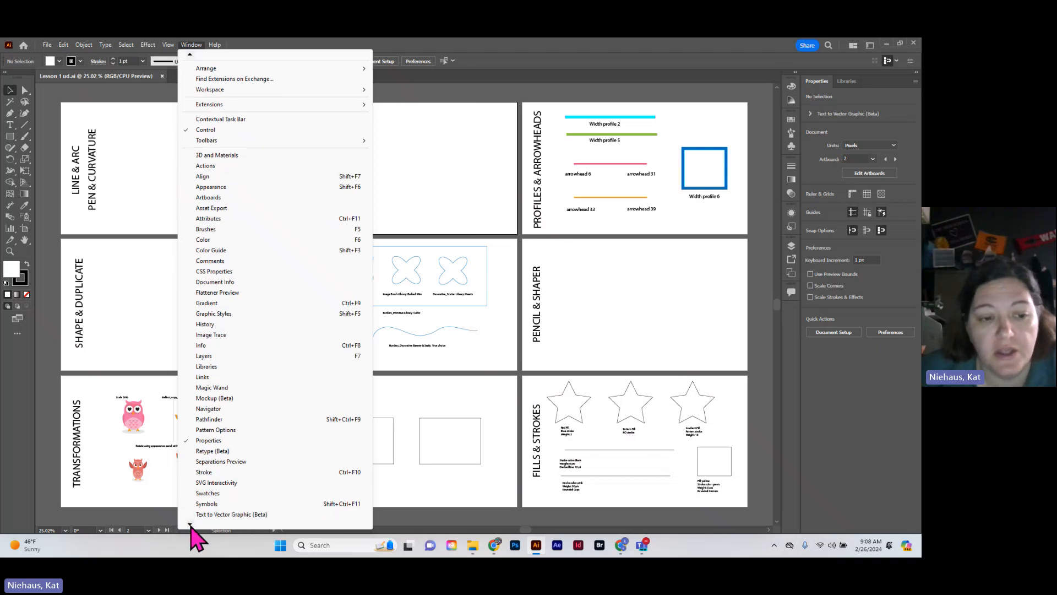
scroll(192, 532, "down", 10)
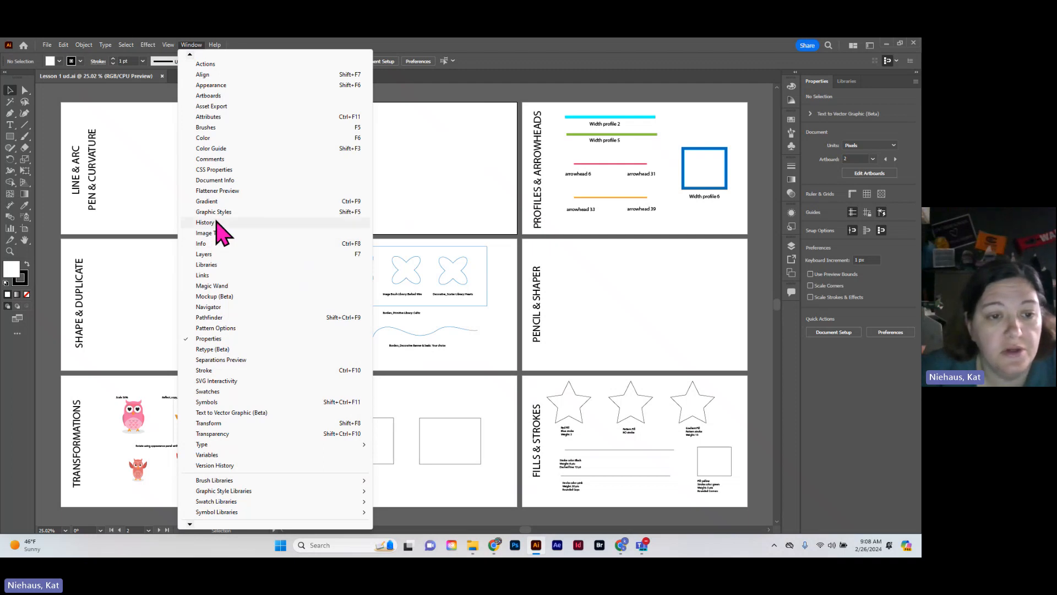
left_click(207, 402)
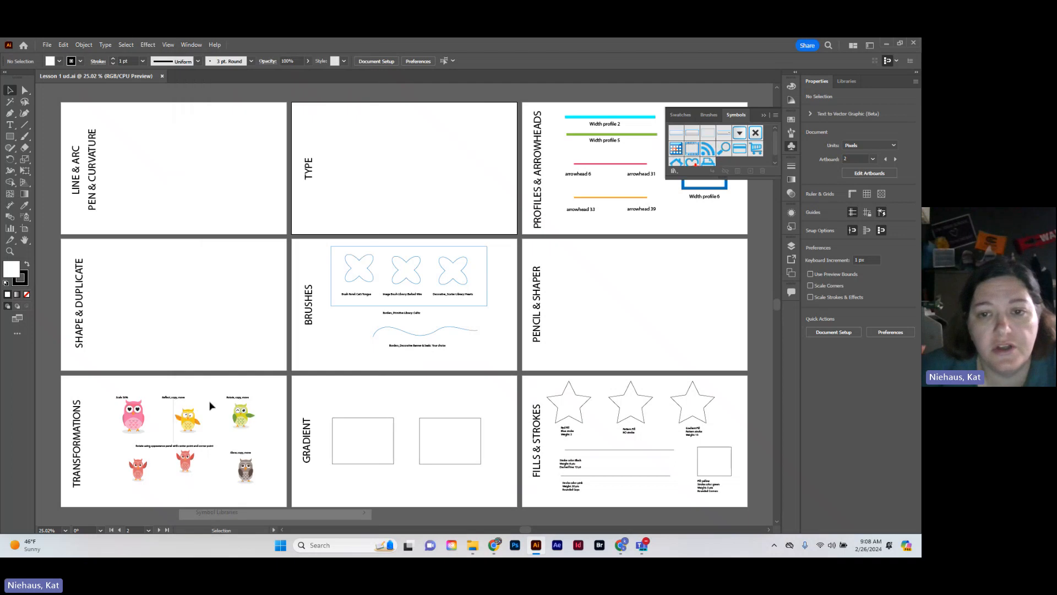
left_click(764, 115)
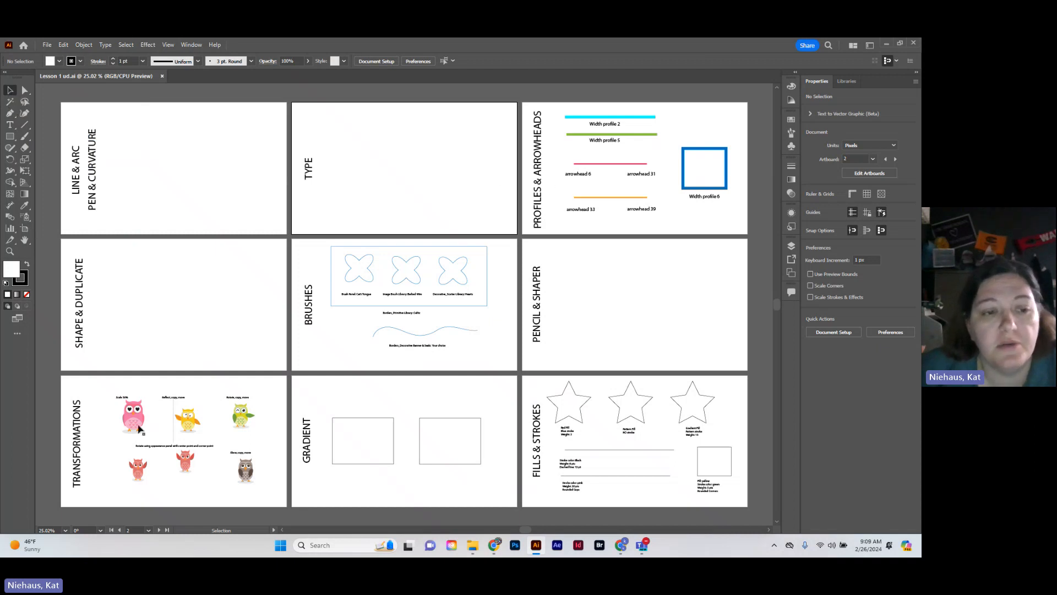
Move the pink owl slightly left on the Transformations artboard, and compare the Selection and Direct Selection tools on it up close
mouse_move(136, 423)
left_mouse_down()
mouse_move(189, 199)
mouse_move(137, 423)
mouse_move(126, 425)
left_mouse_up()
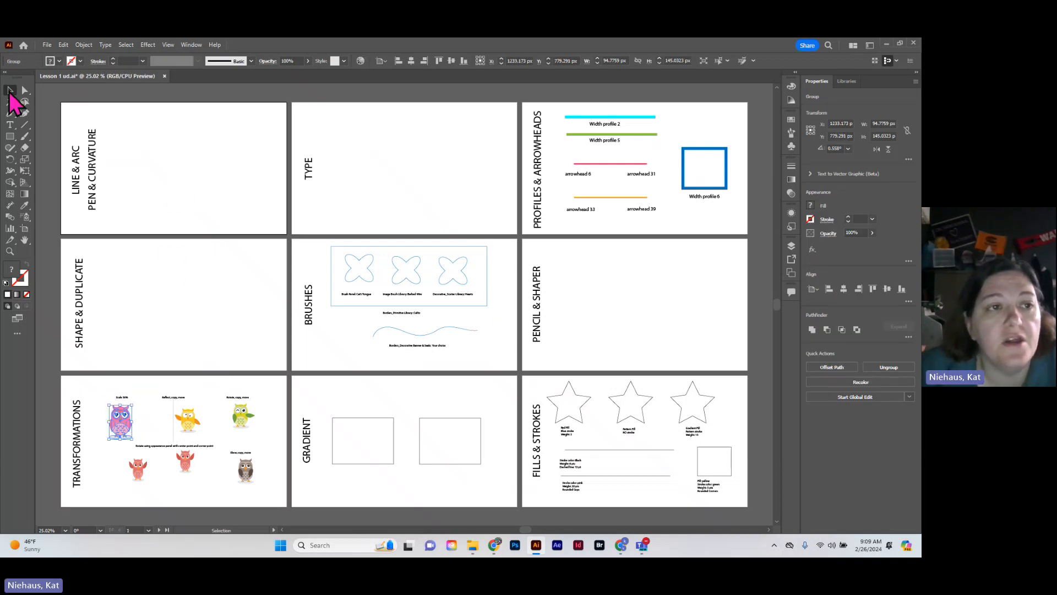
left_click(25, 90)
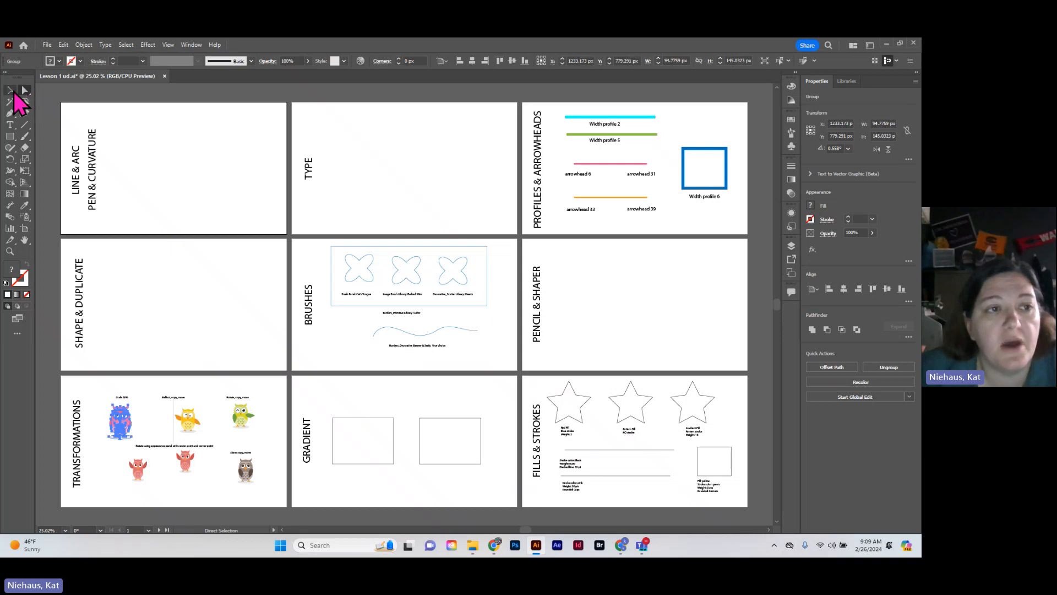
left_click(10, 90)
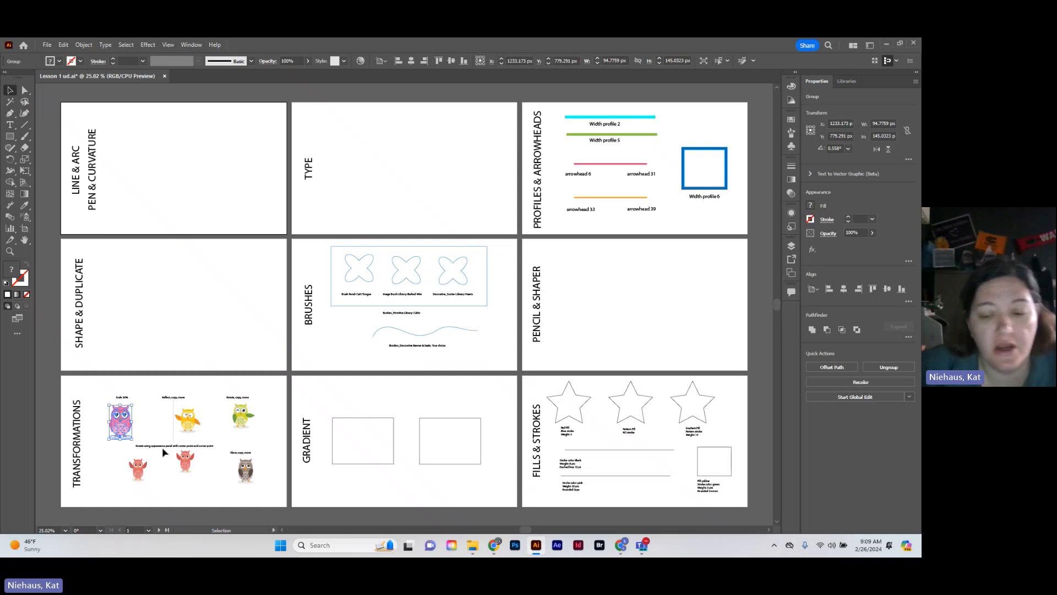
key("a")
key("ctrl+equal")
key("ctrl+equal")
key("ctrl+equal")
key("ctrl+equal")
key("ctrl+equal")
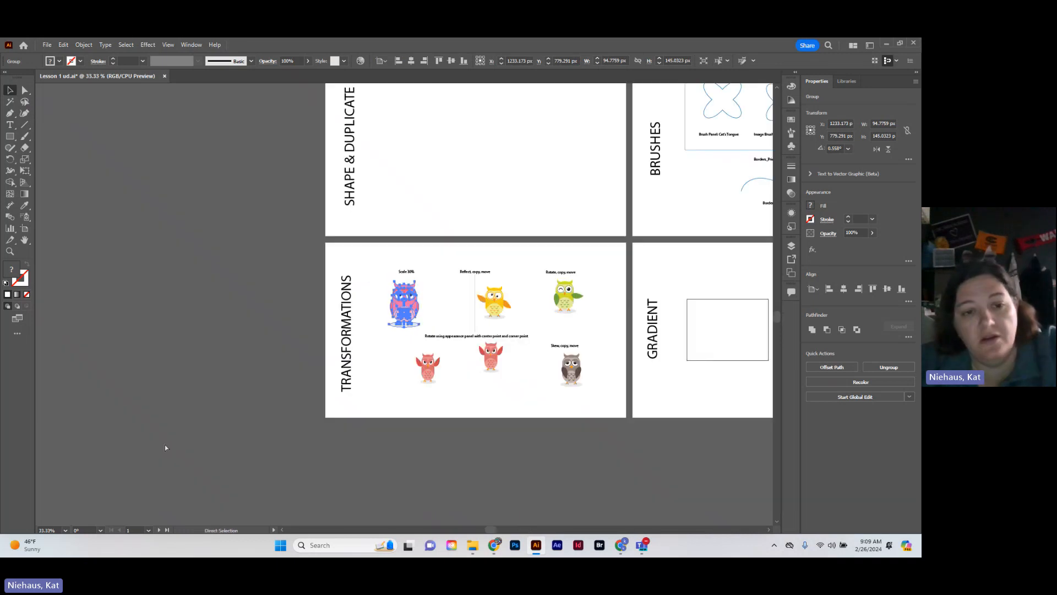
key("v")
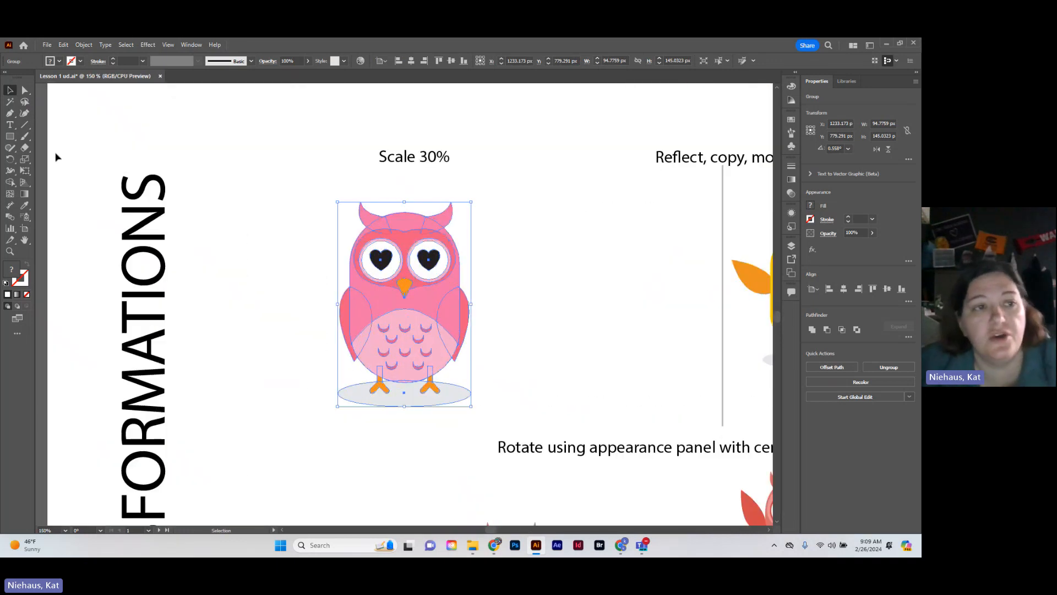
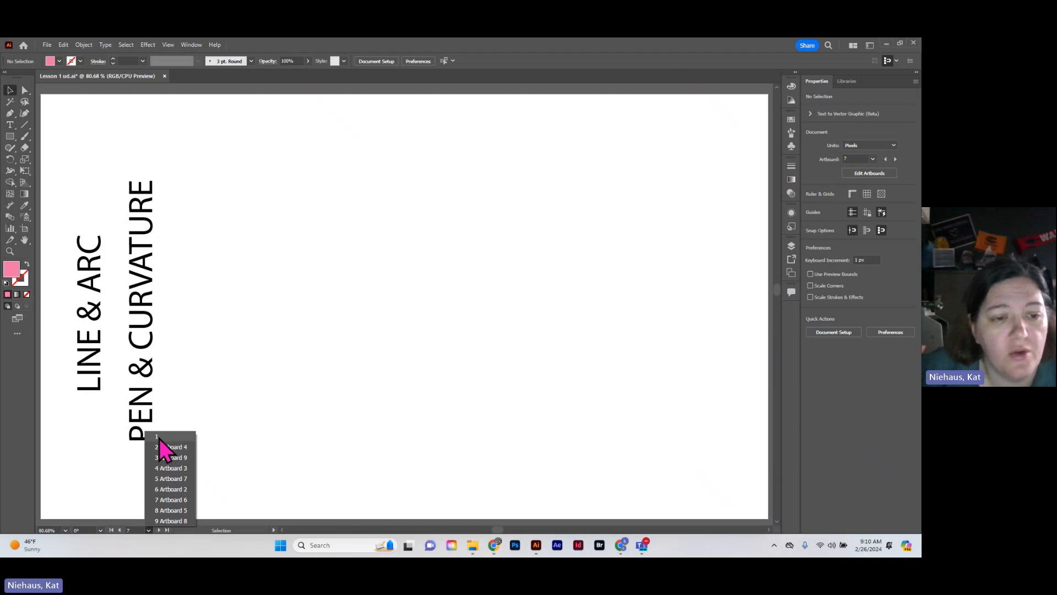
Go to artboard 1 with the Line & Arc and Pen & Curvature headings, and look through the list of artboards
left_click(159, 438)
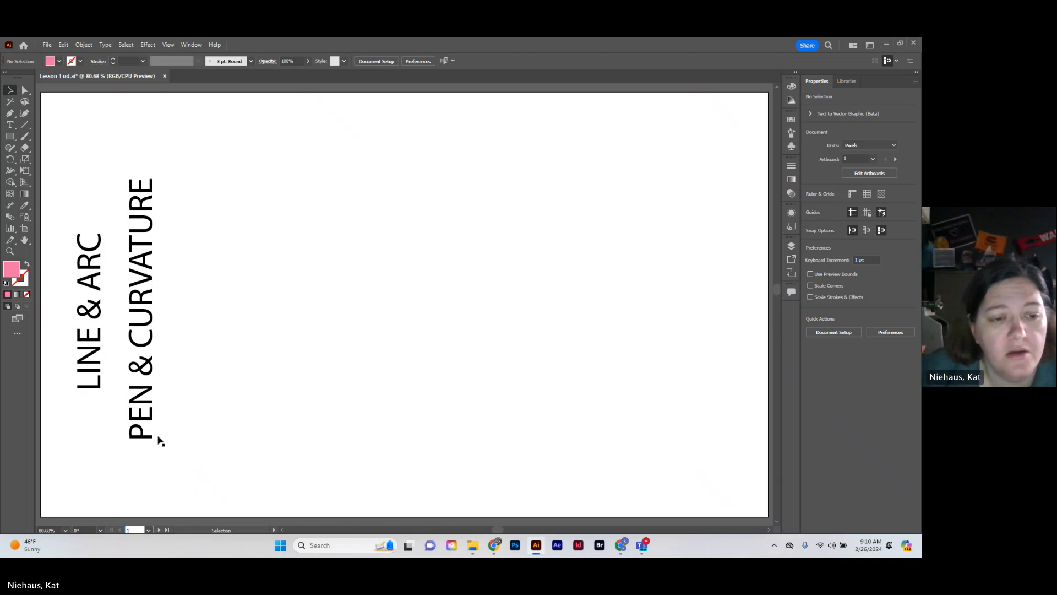
left_click(149, 531)
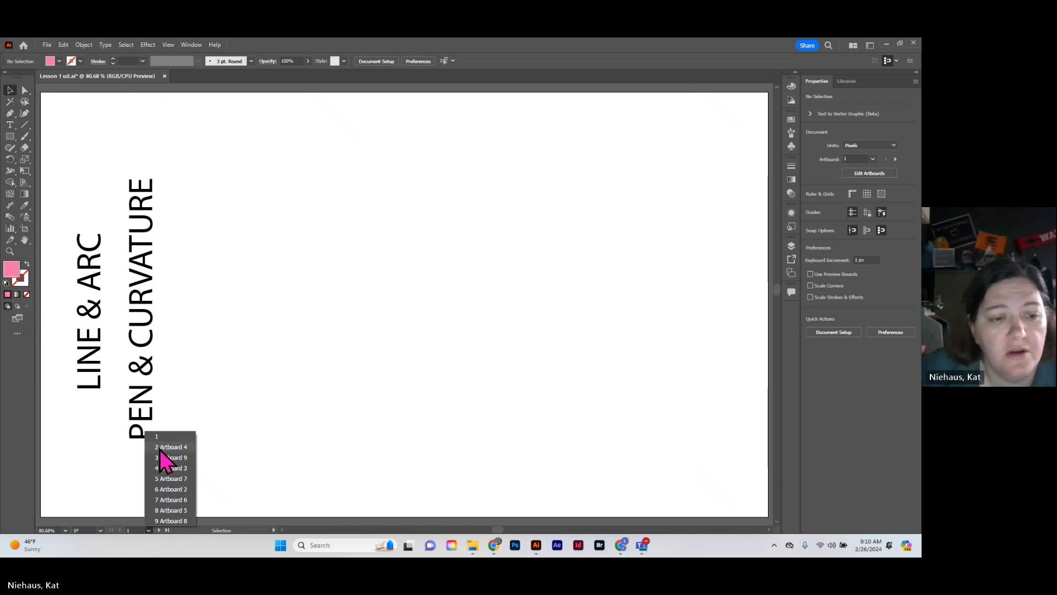
left_click(149, 532)
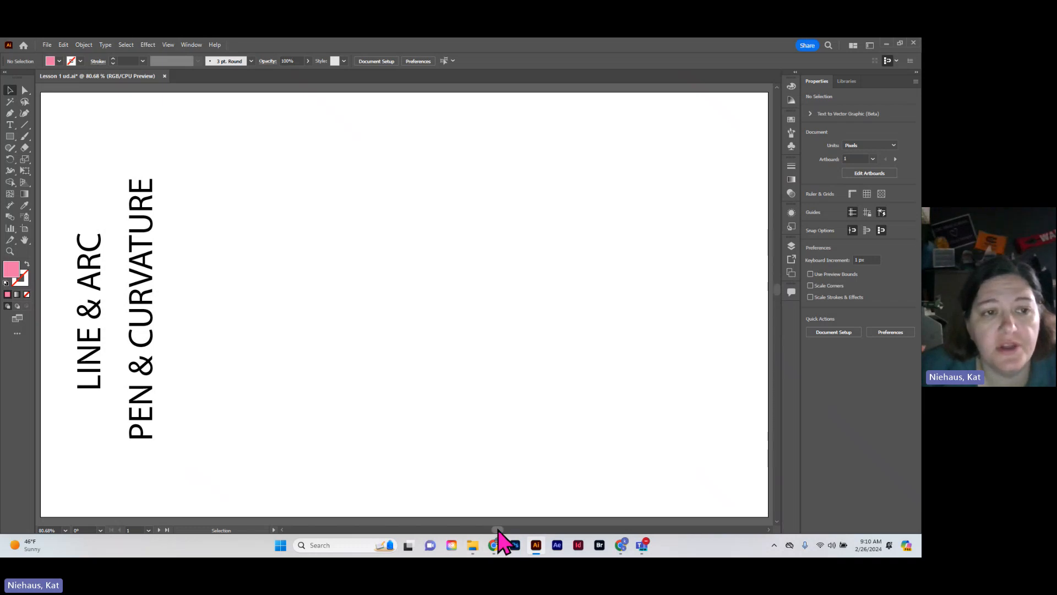
scroll(499, 529, "left", 2)
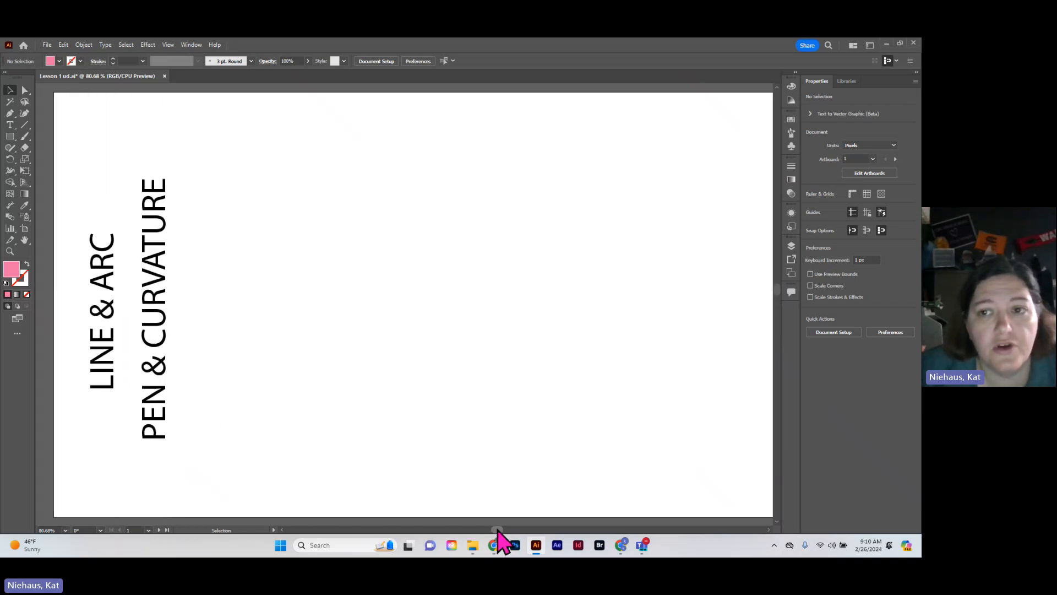
scroll(499, 530, "right", 3)
scroll(499, 529, "left", 3)
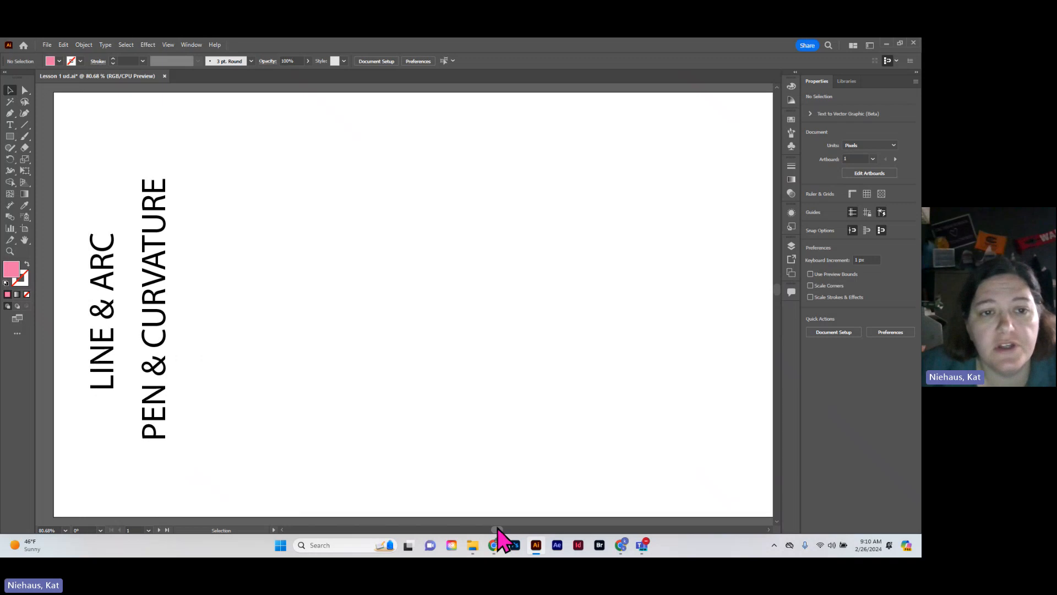
mouse_move(500, 529)
left_mouse_down()
mouse_move(526, 530)
mouse_move(494, 527)
left_mouse_up()
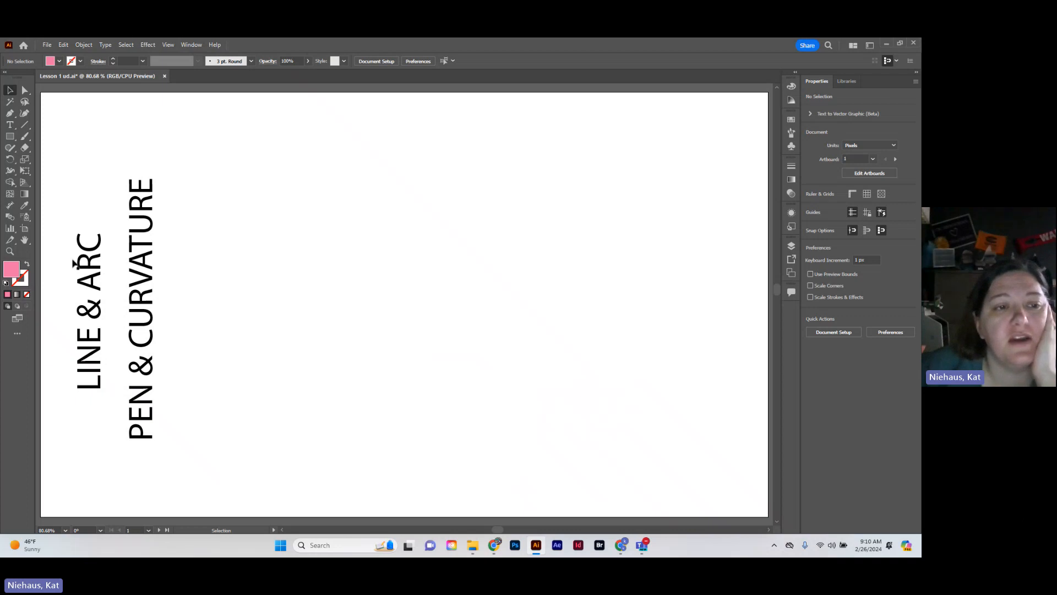
Draw a vertical line about 133 px long with the Line Segment tool, beside the upper end of the Pen & Curvature heading
left_click(24, 125)
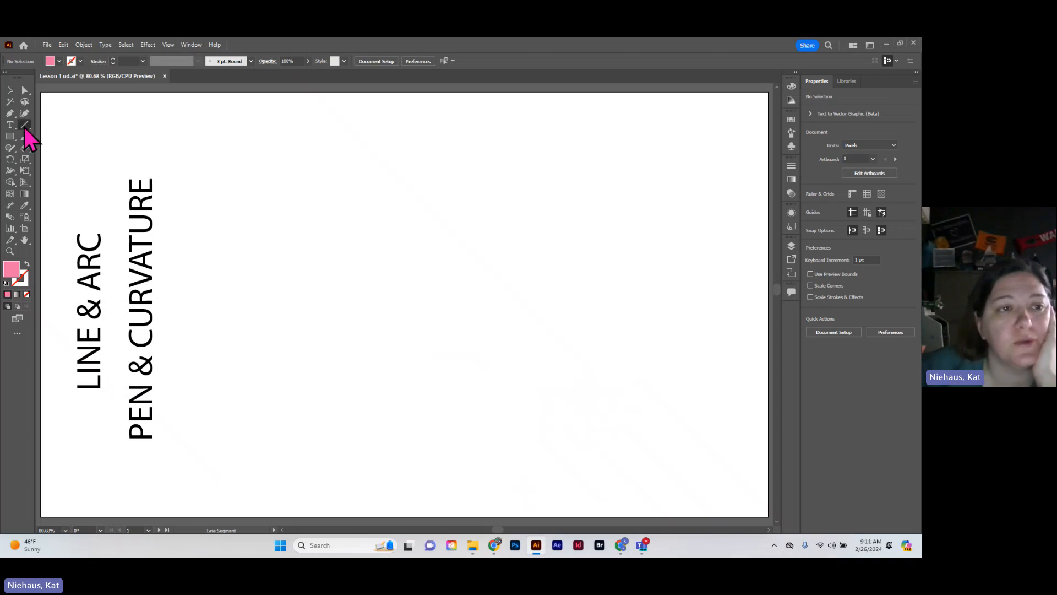
left_click(24, 127)
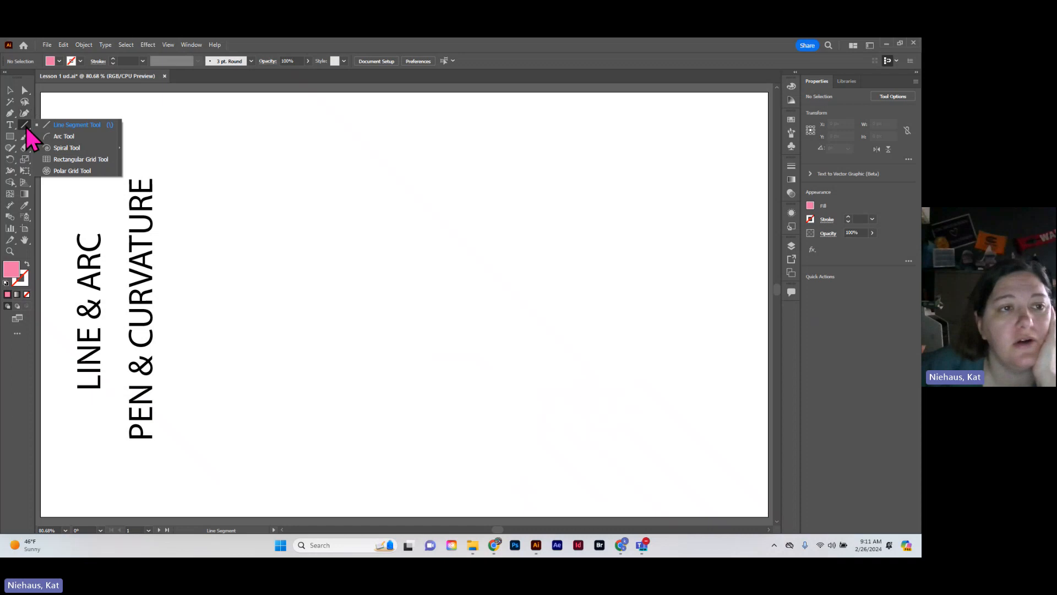
left_click(25, 127)
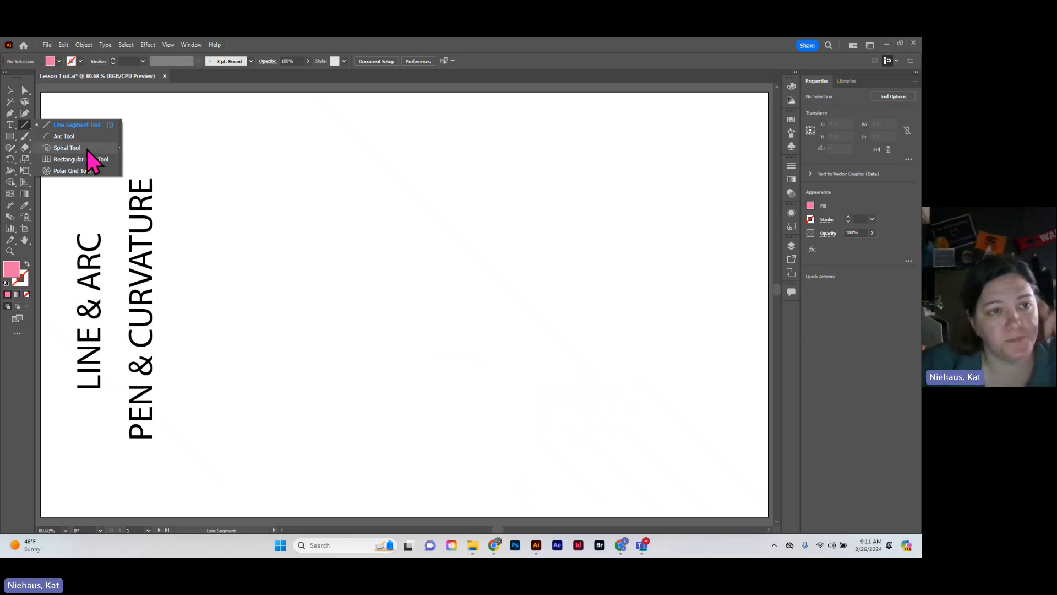
left_click(83, 125)
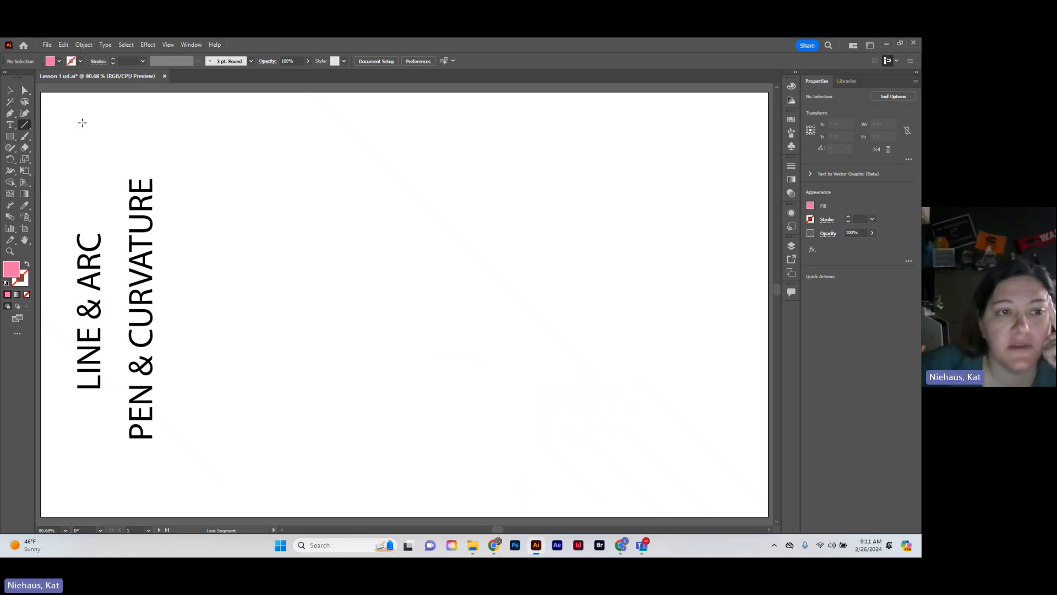
left_click_drag(214, 130, 201, 230)
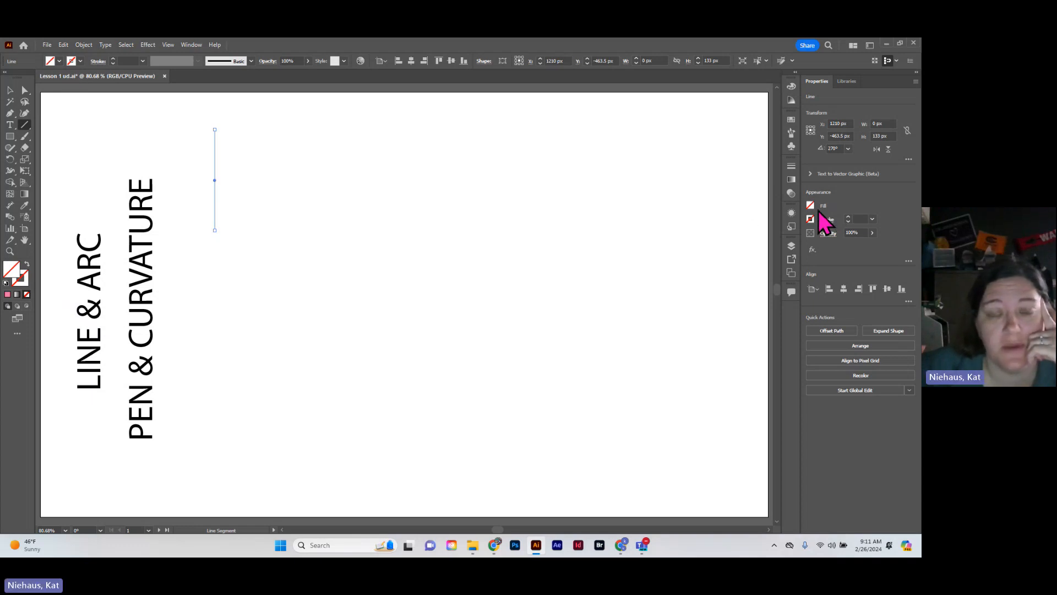
Give the vertical line a black stroke with a weight of 3 pt
left_click(60, 62)
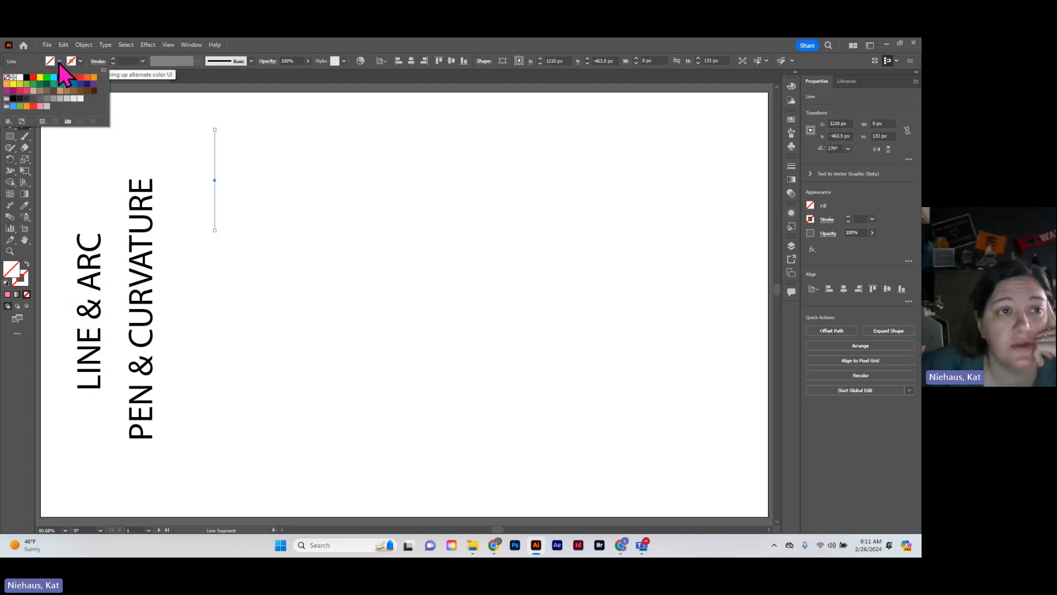
left_click(80, 61)
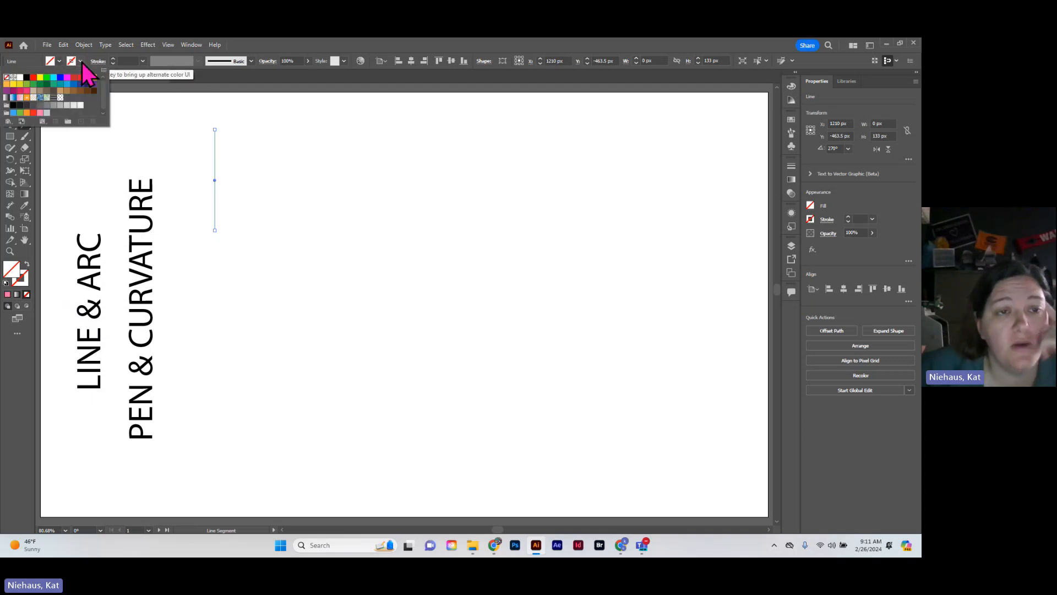
left_click(81, 62)
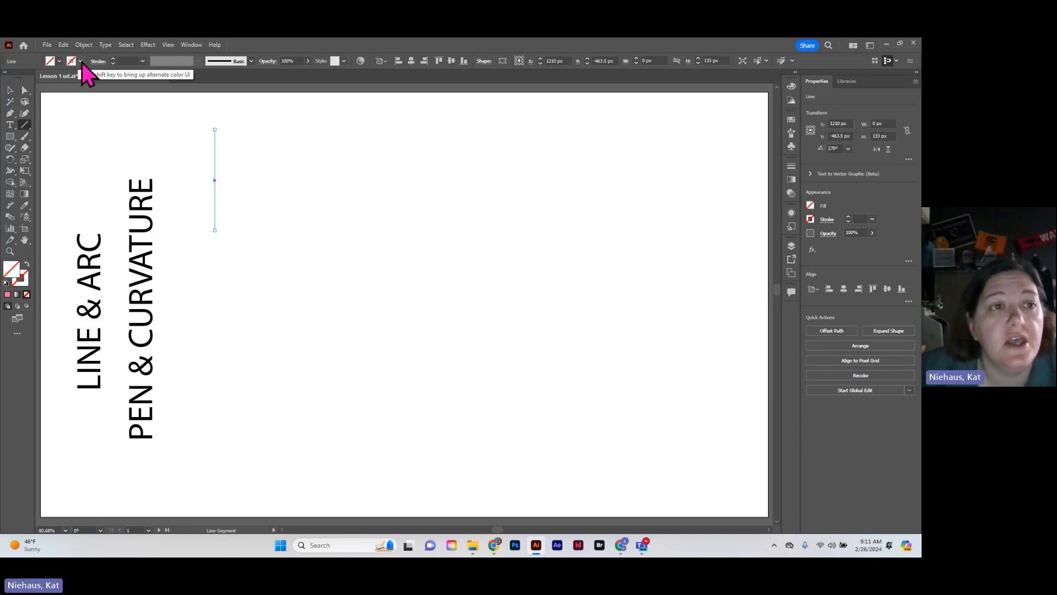
left_click(81, 62)
left_click(81, 62)
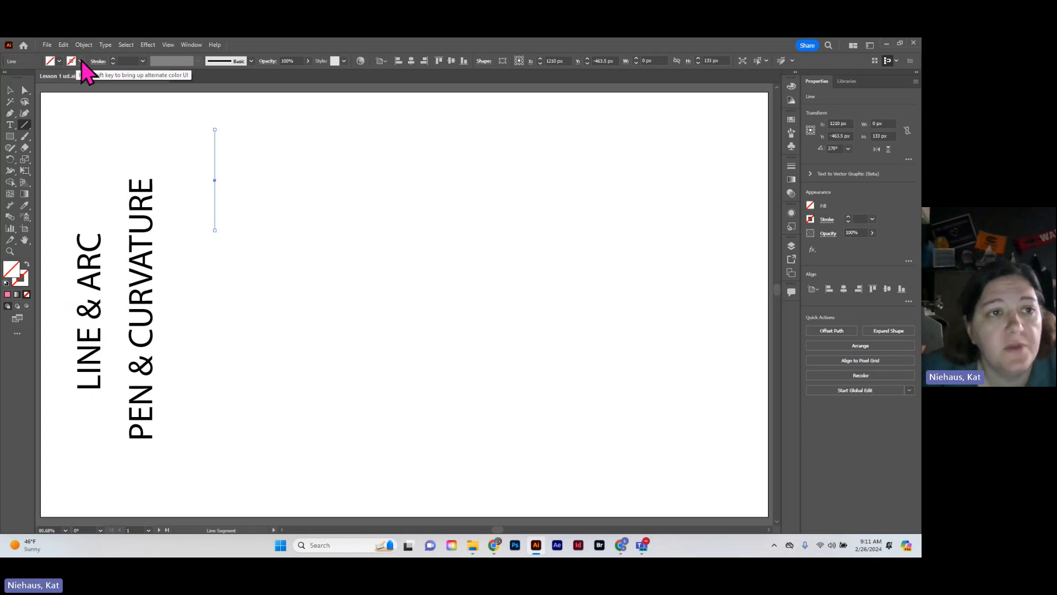
left_click(80, 61)
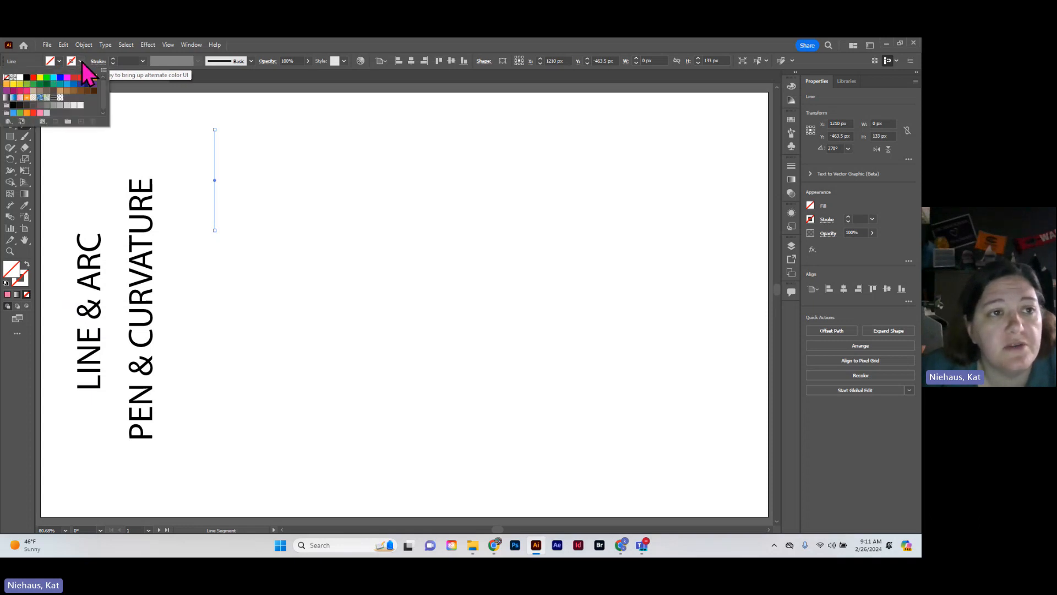
left_click(26, 79)
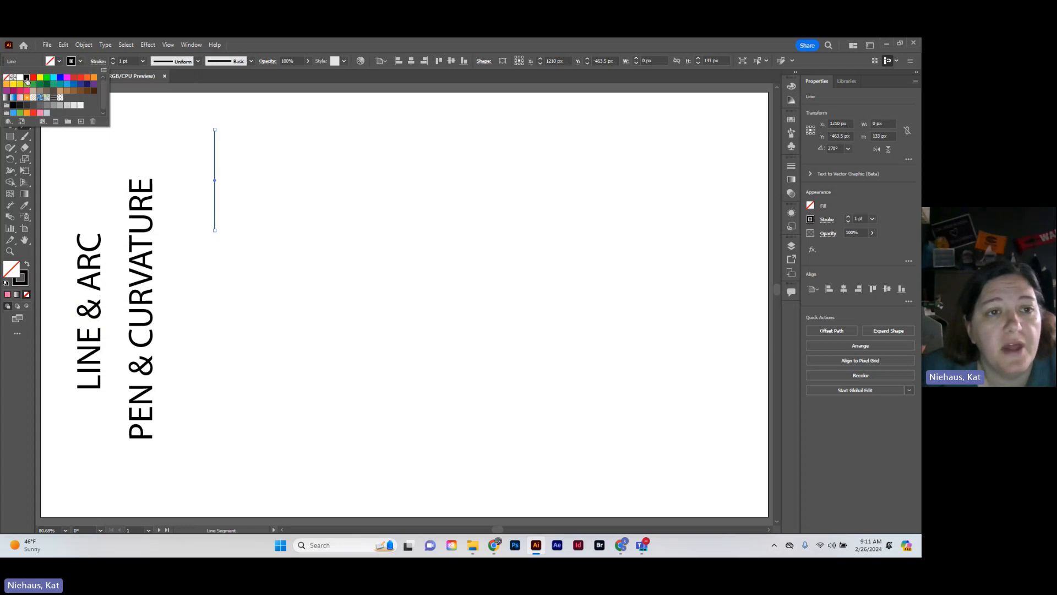
left_click(113, 58)
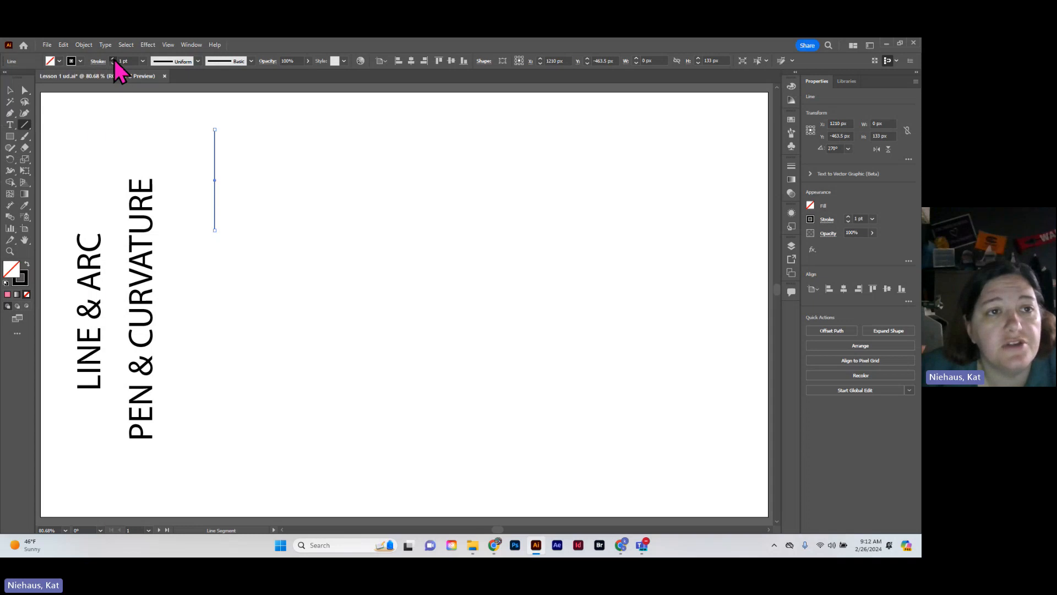
left_click(113, 58)
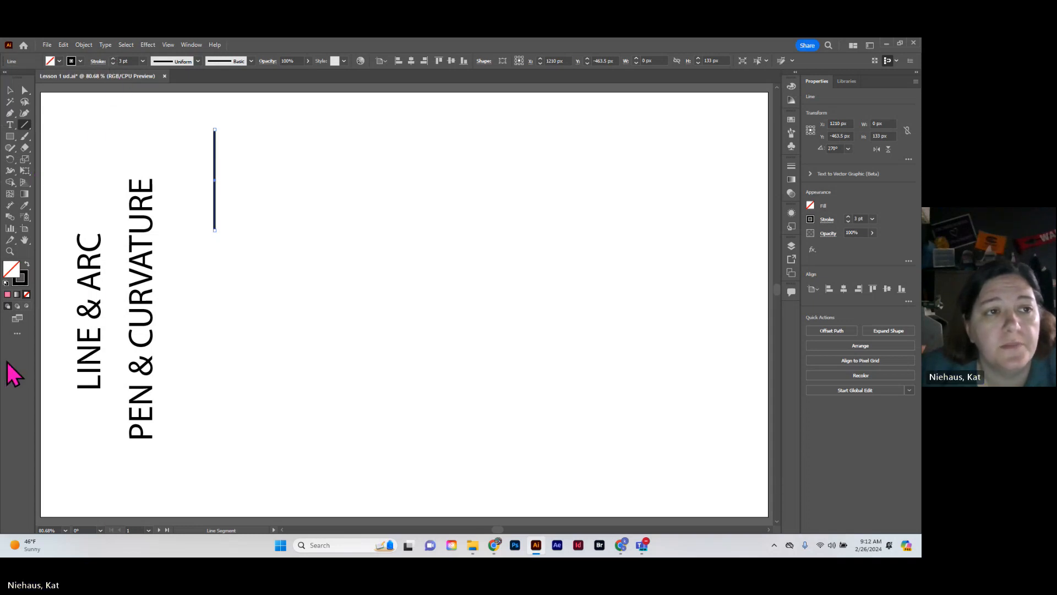
Draw an arc about 115 px wide and 117 px high with the Arc tool below the vertical line
left_click(26, 128)
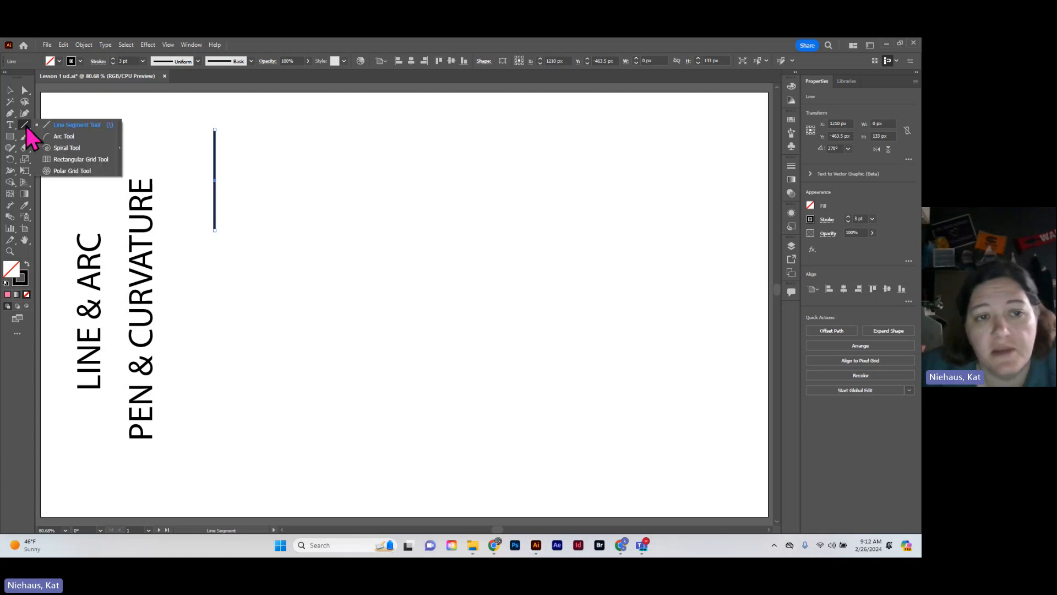
left_click(63, 139)
left_click_drag(223, 290, 310, 378)
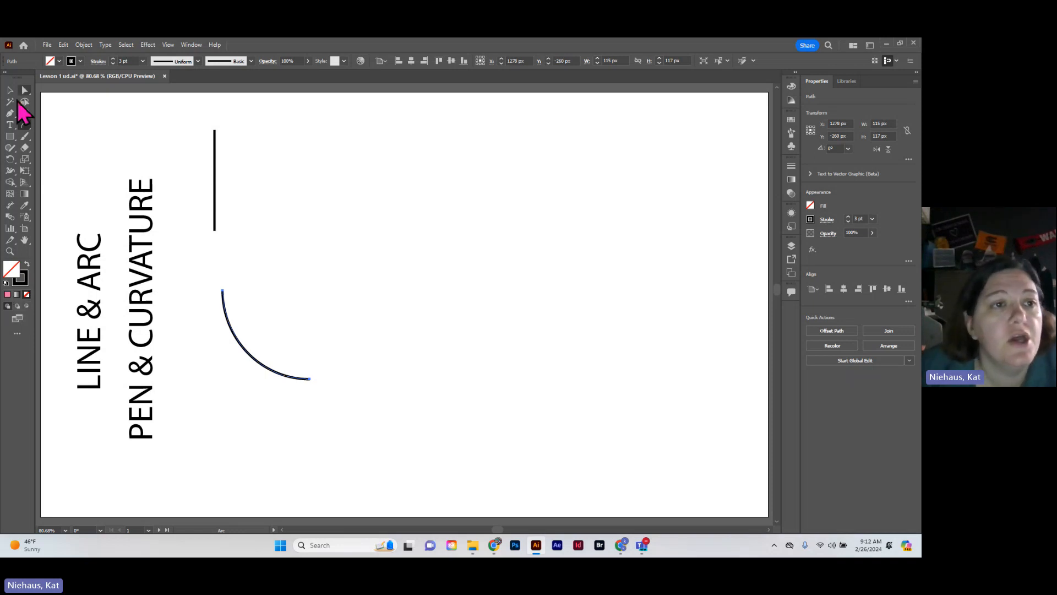
Draw an open Z-shaped path of three straight segments with the Pen tool, right of the vertical line, and end the path
left_click(10, 115)
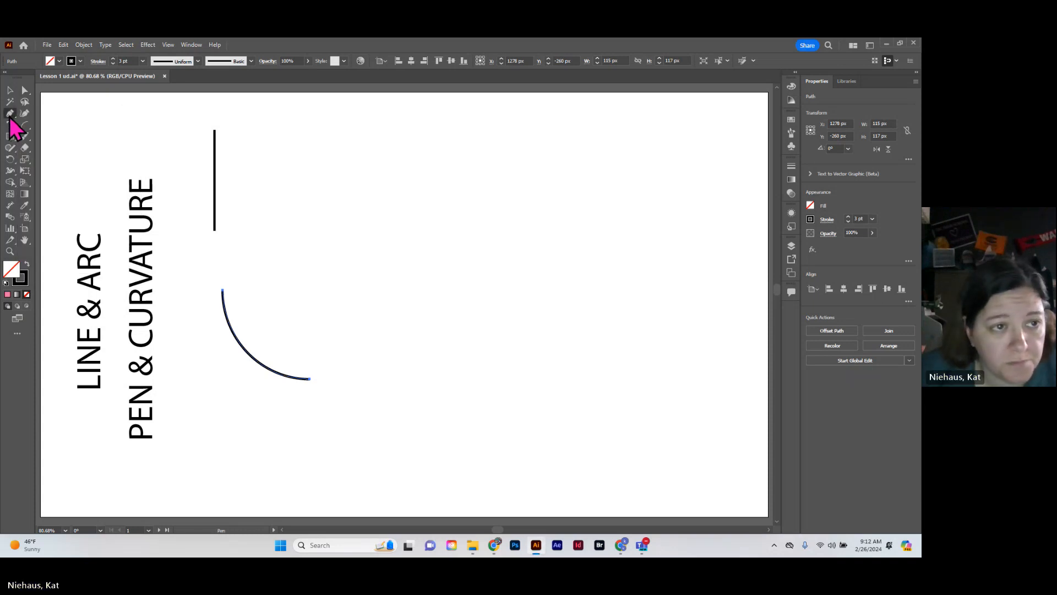
left_click(10, 116)
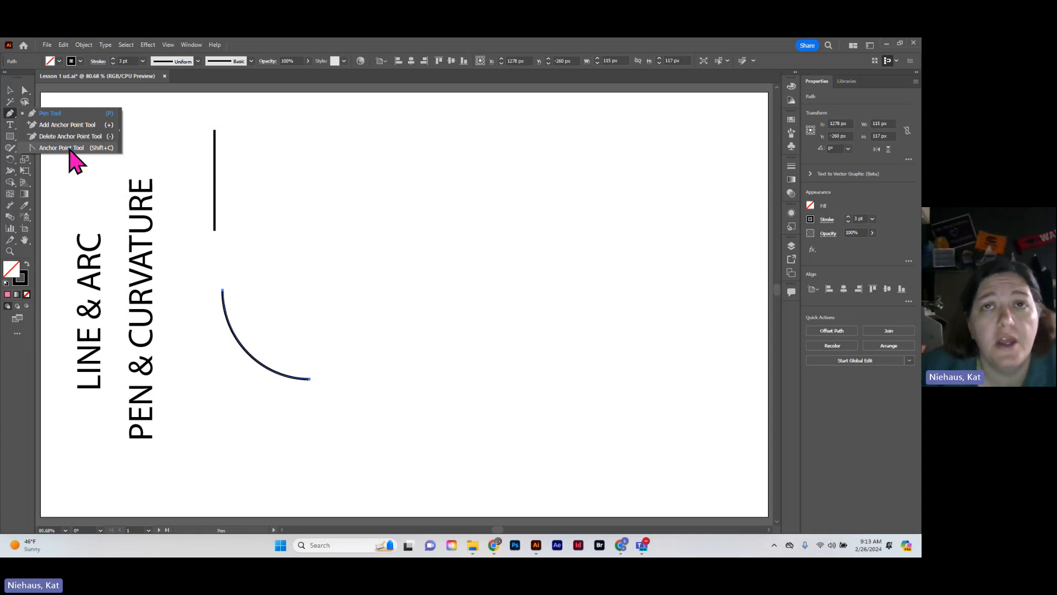
left_click(55, 113)
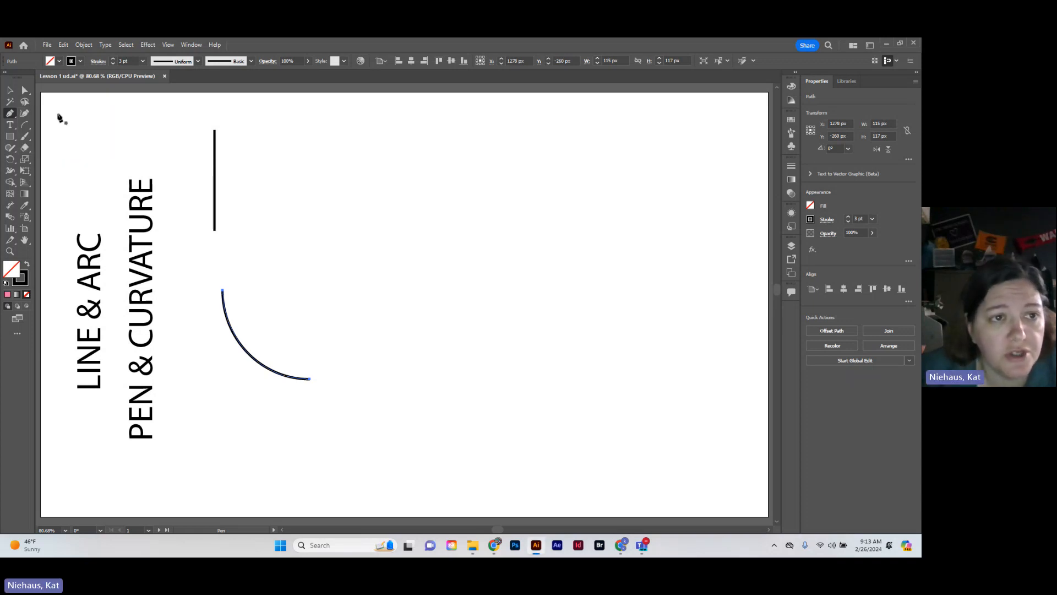
left_click(293, 130)
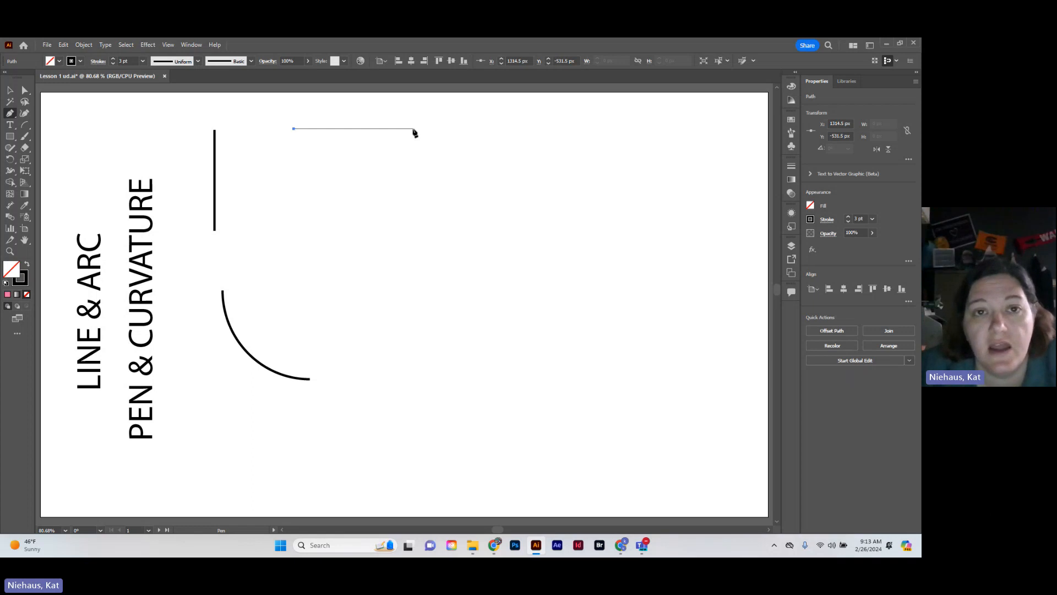
left_click(414, 129)
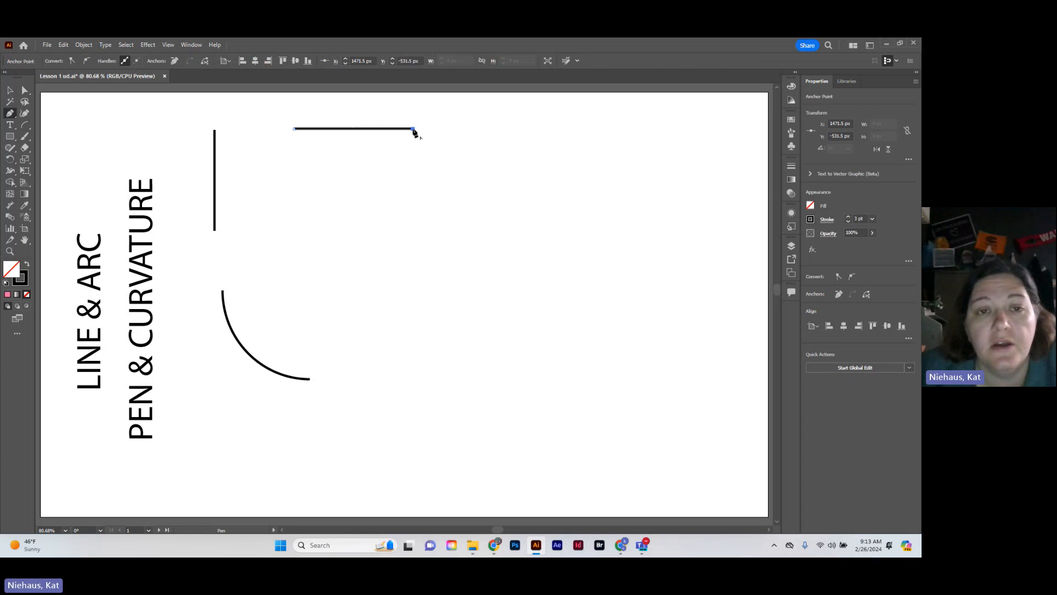
left_click(309, 239)
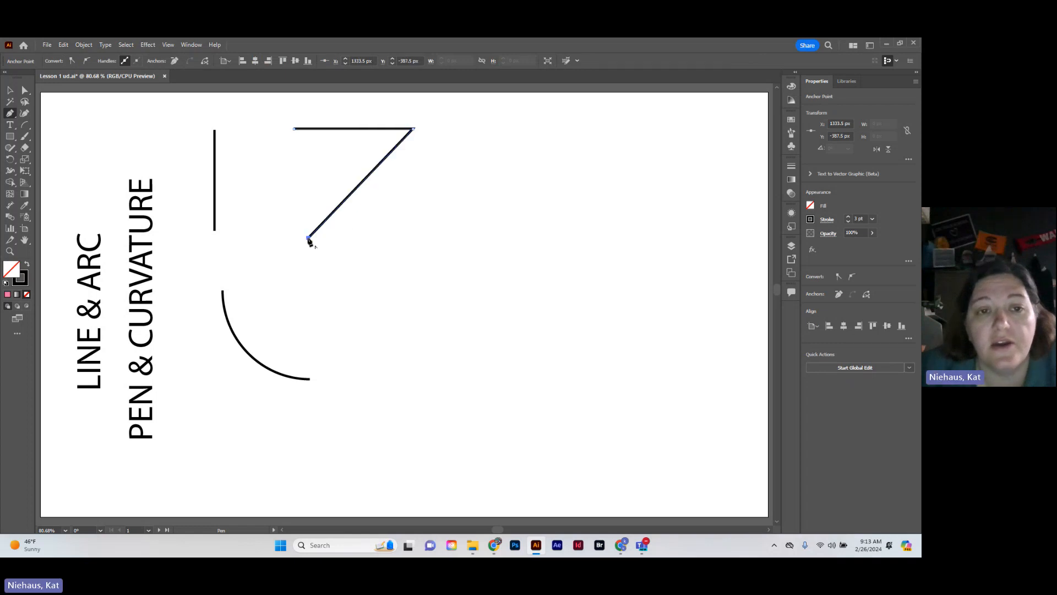
left_click(423, 240)
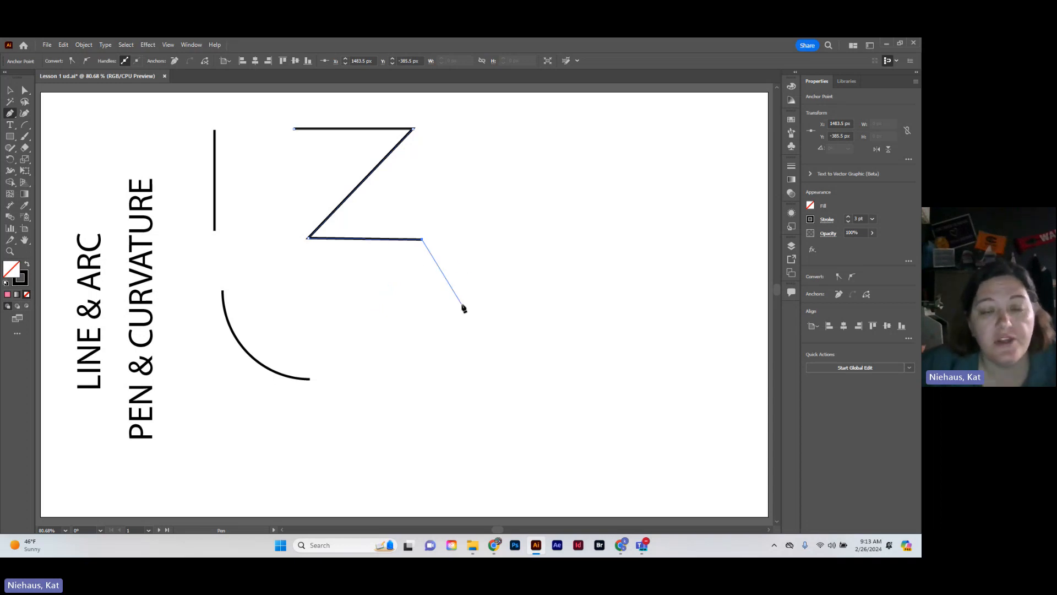
key("Escape")
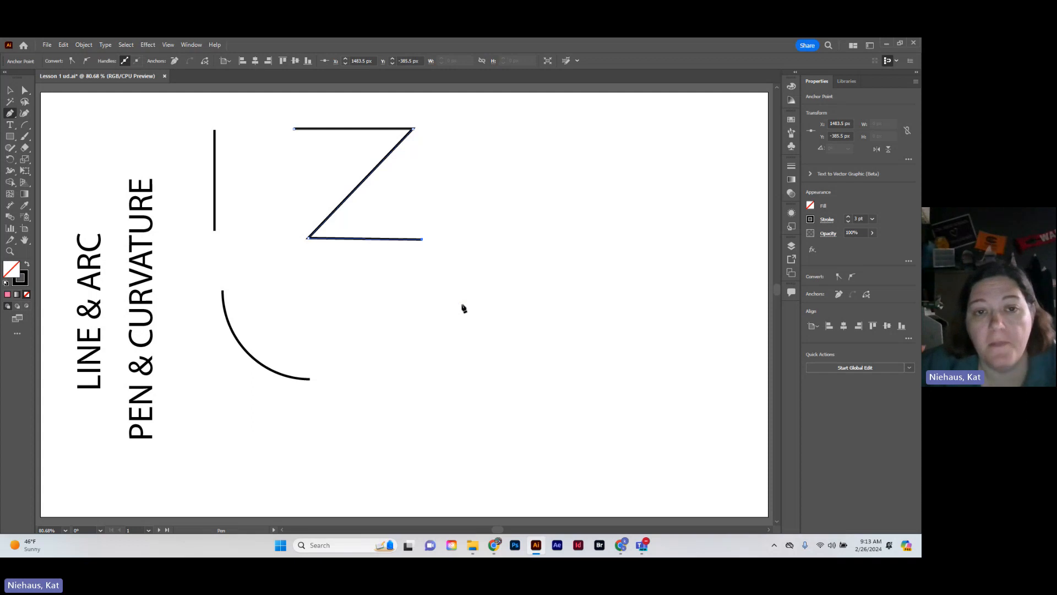
Draw a closed four-sided shape about 130 px wide with the Pen tool, right of the Z, ending on its starting anchor point
left_click(481, 137)
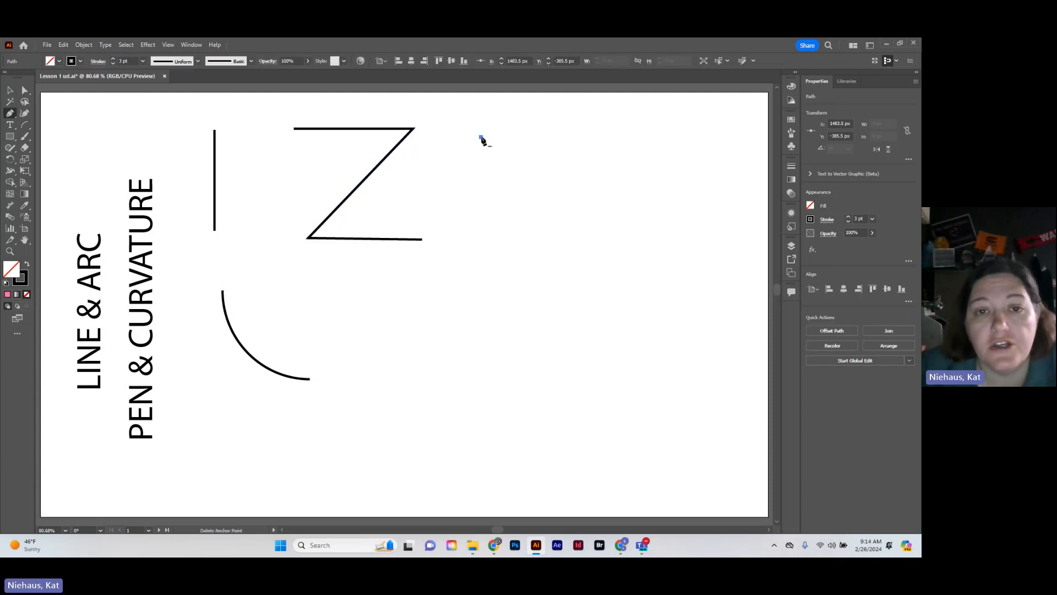
left_click(480, 224)
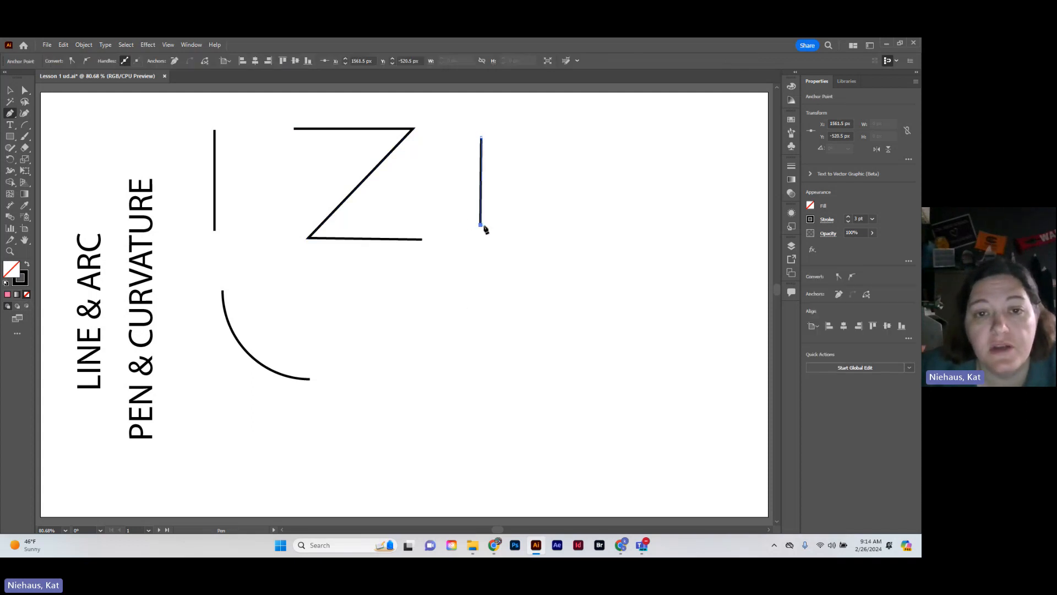
left_click(581, 227)
left_click(580, 134)
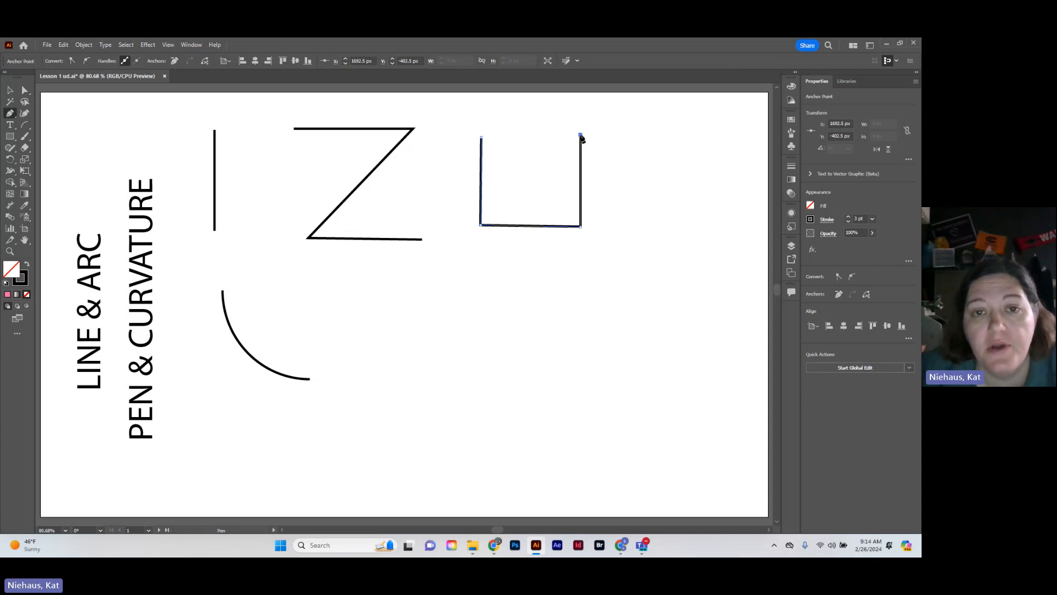
left_click(481, 138)
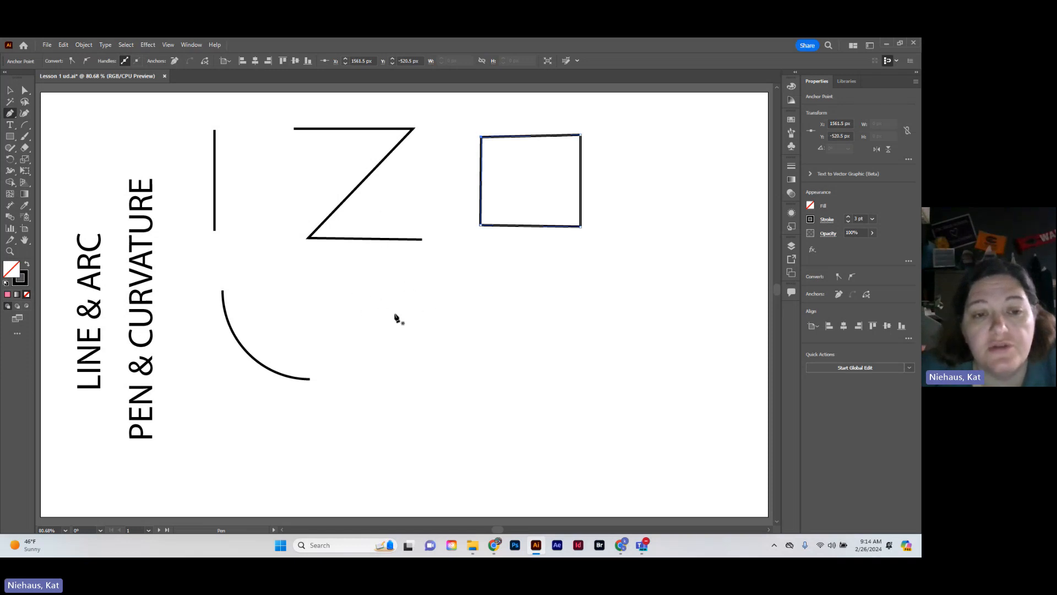
Start an open path with the Pen tool right of the arc, drawing two curves that bulge rightward and a reverse curve ending lower left
left_click(348, 303)
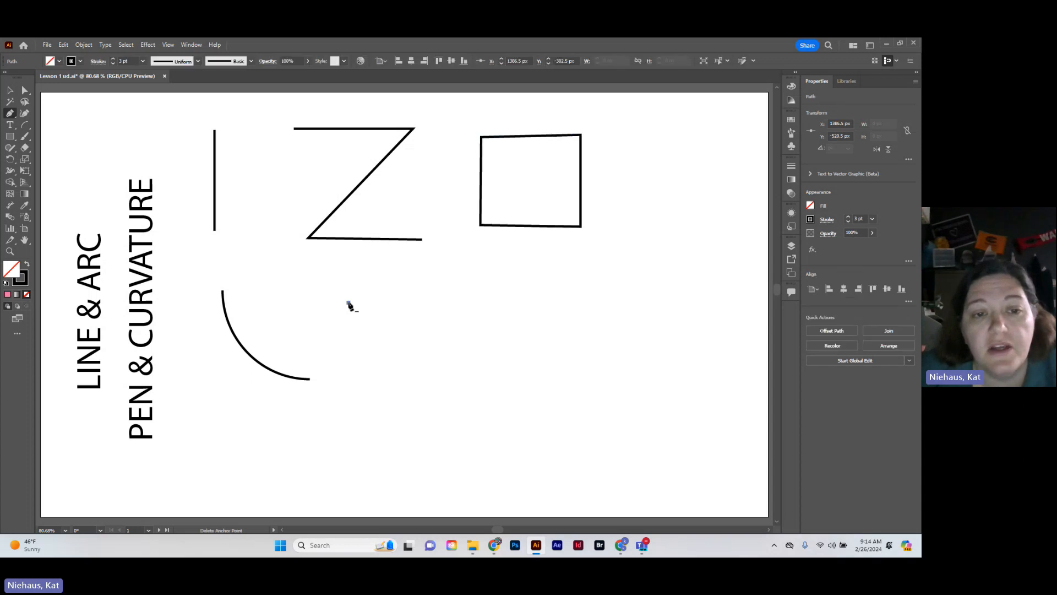
left_click(434, 347)
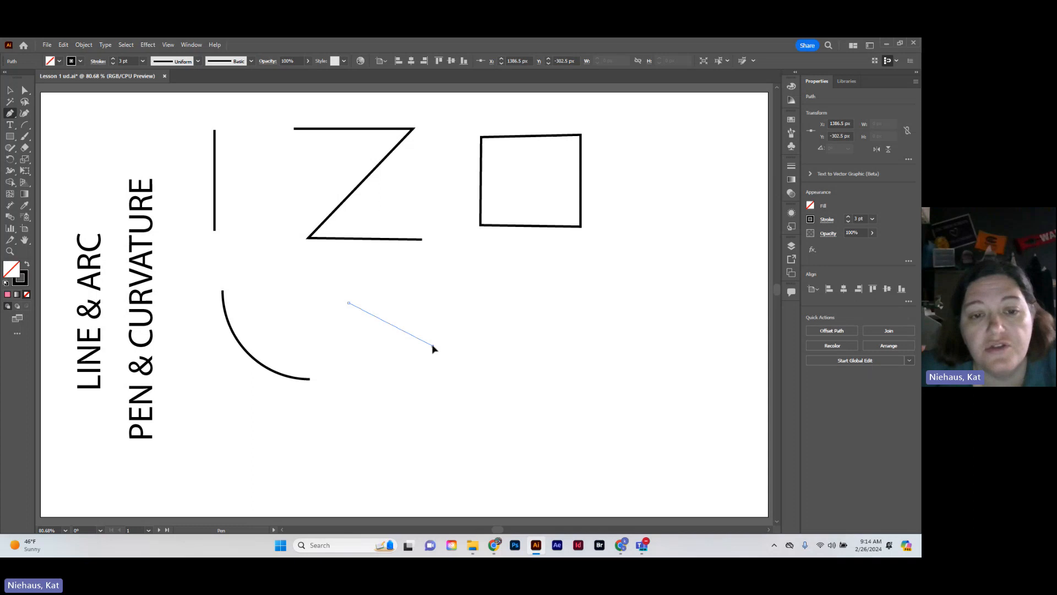
left_click_drag(433, 348, 432, 400)
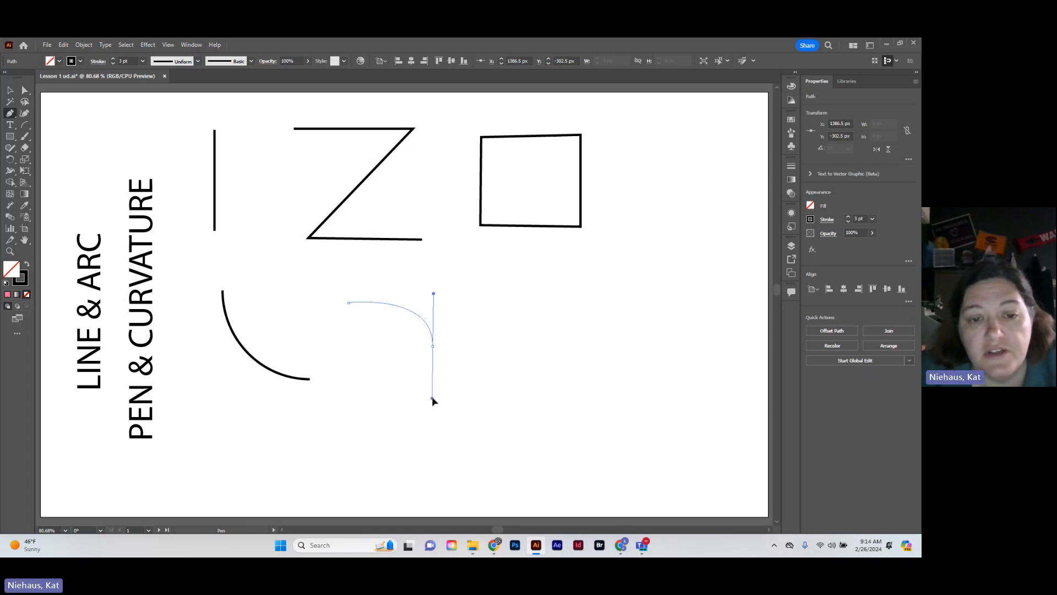
left_click_drag(433, 400, 433, 400)
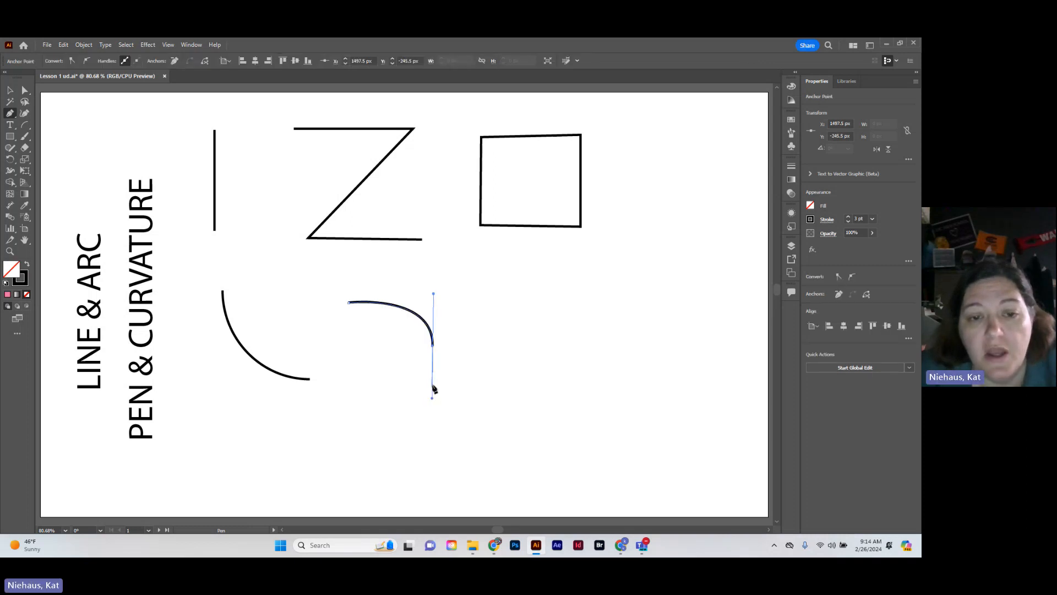
left_click(347, 390)
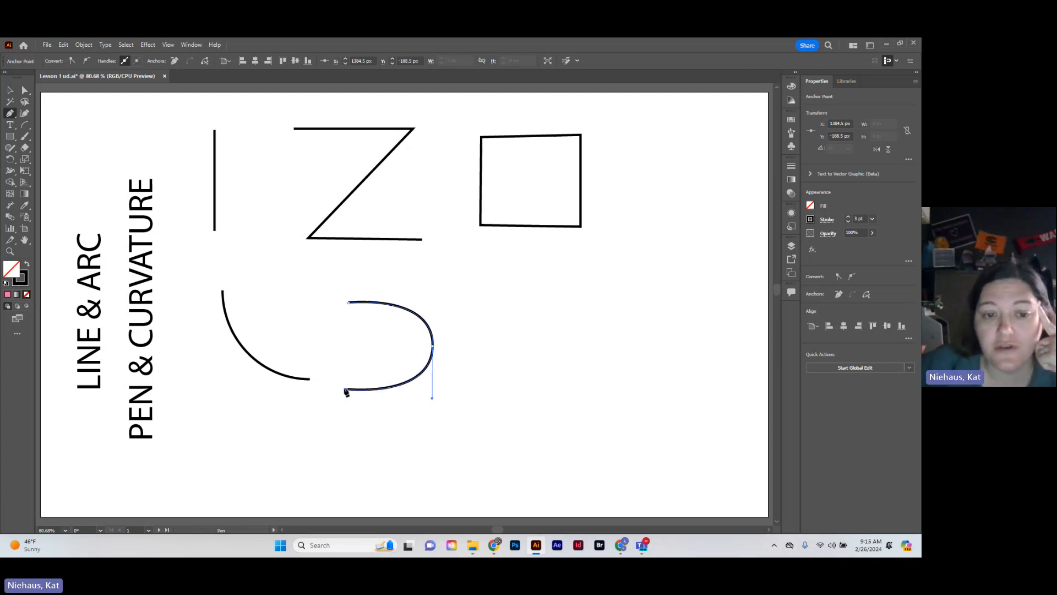
left_click(314, 421)
left_click_drag(313, 422, 314, 458)
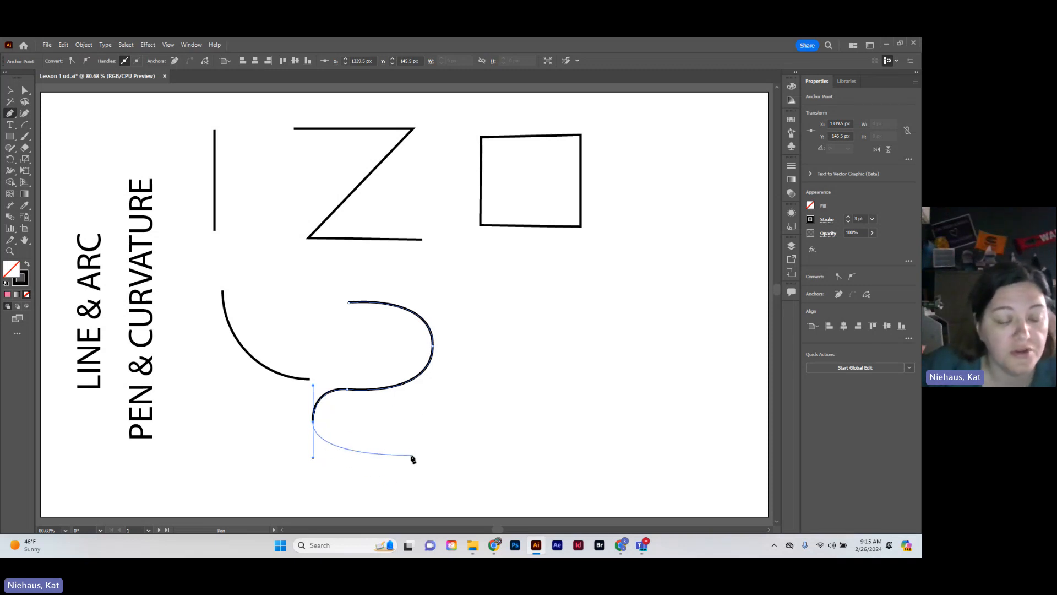
Continue the path rightward with a straight segment, an upward curve and another straight segment, using corner points, and end it about 266 px wide
left_click(313, 422)
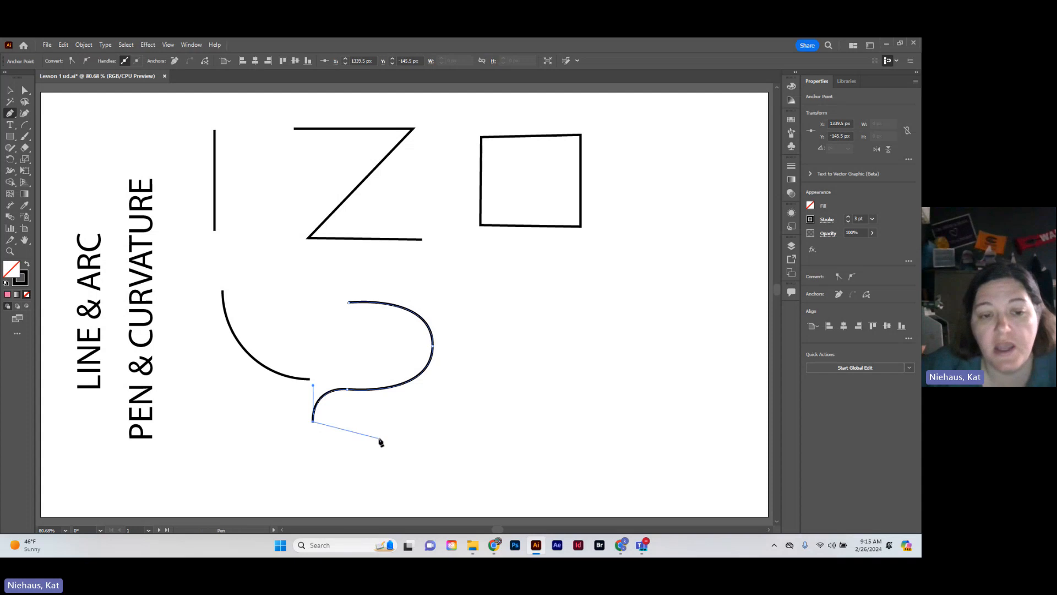
left_click(432, 467)
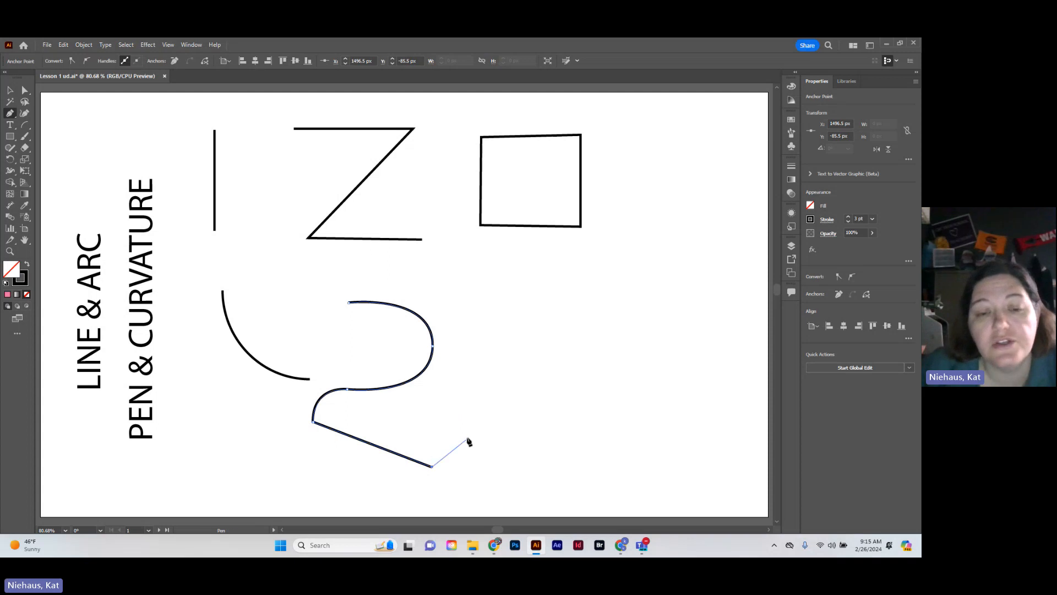
left_click_drag(471, 405, 529, 433)
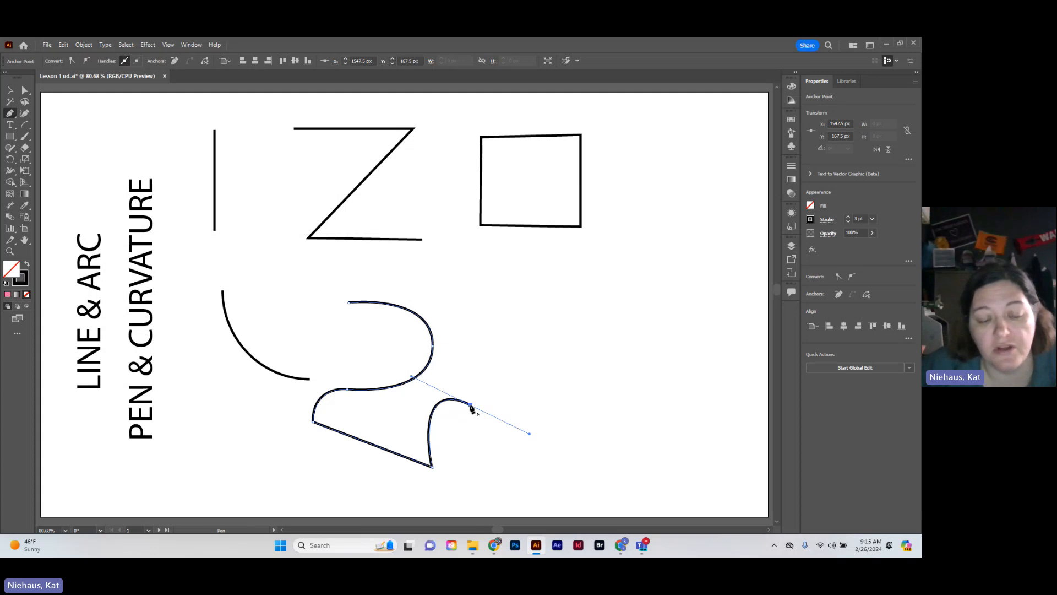
left_click(472, 408)
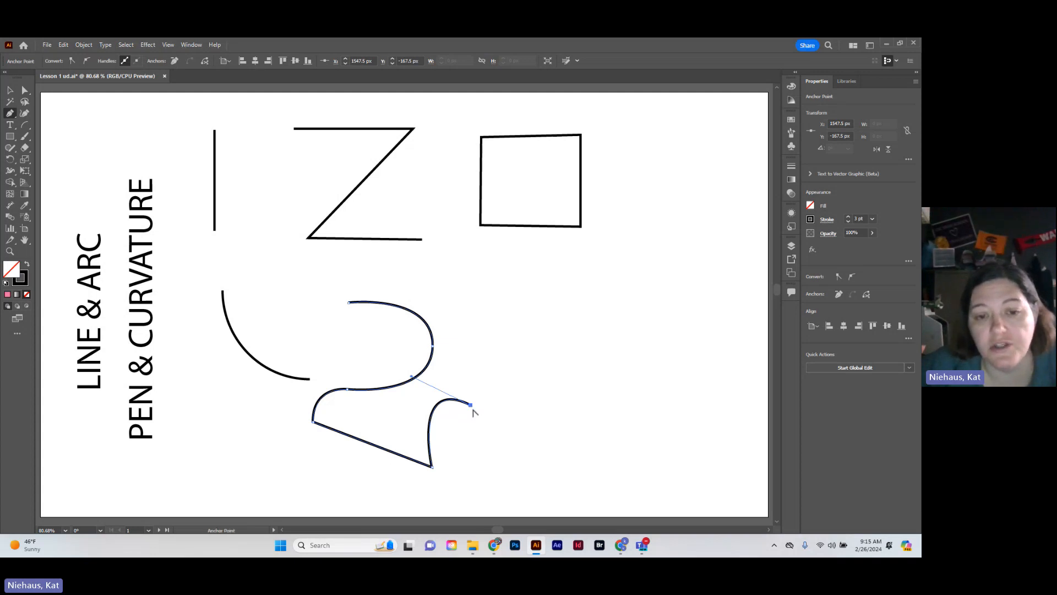
left_click(516, 472)
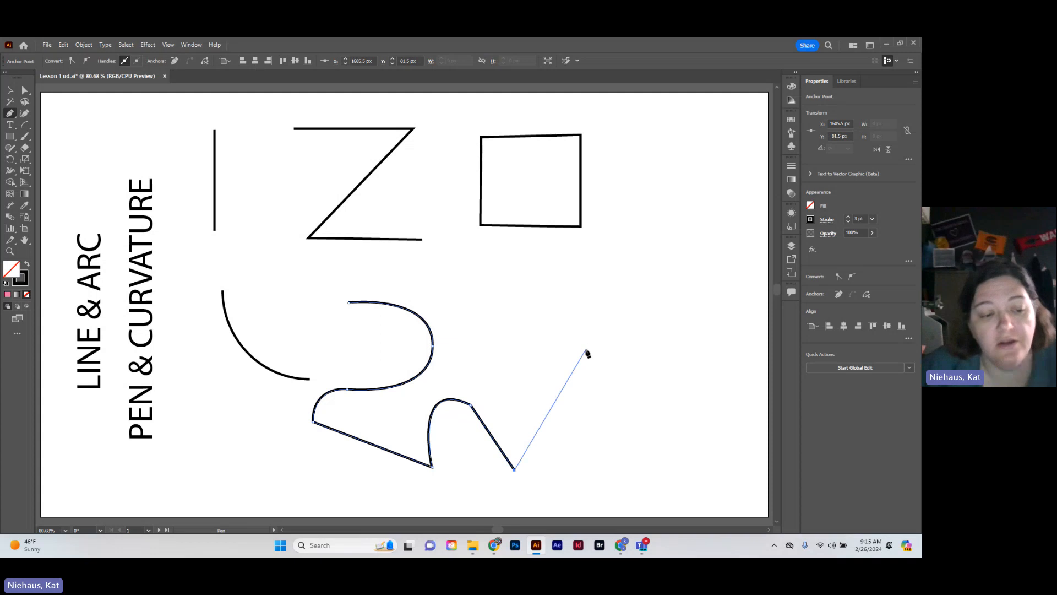
key("Escape")
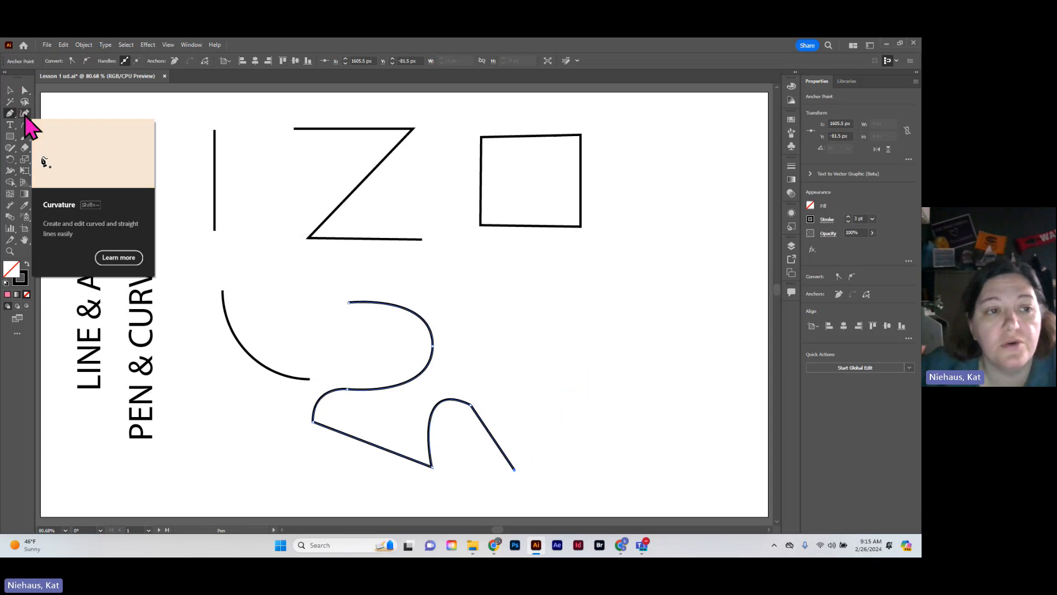
Extend the path from its lower-right end with four Curvature tool points, making it about 467 px wide and 299 px high, and deselect it
left_click(24, 113)
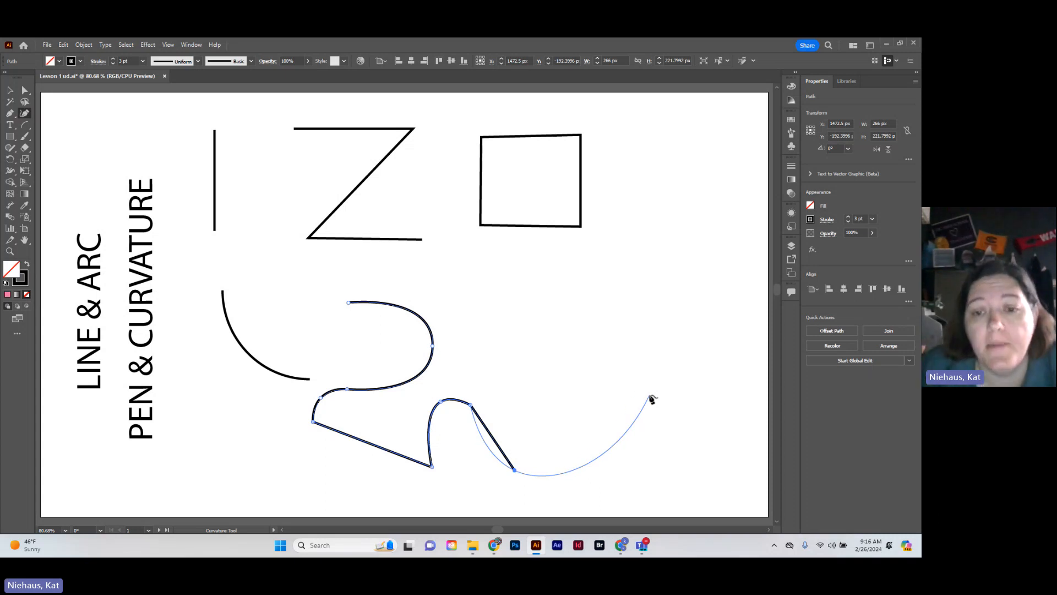
left_click(552, 403)
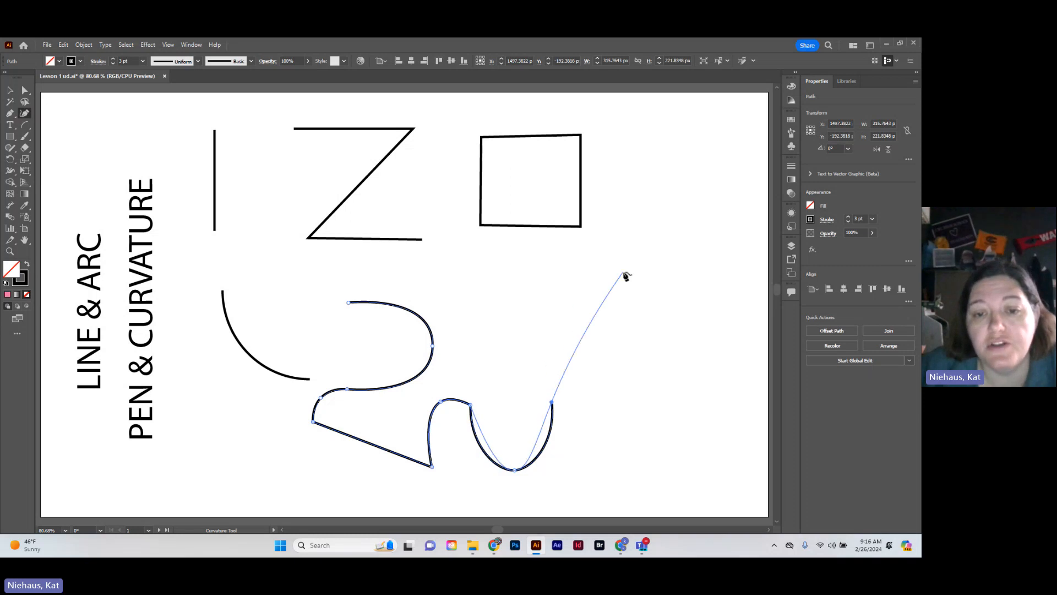
left_click(666, 294)
left_click(538, 254)
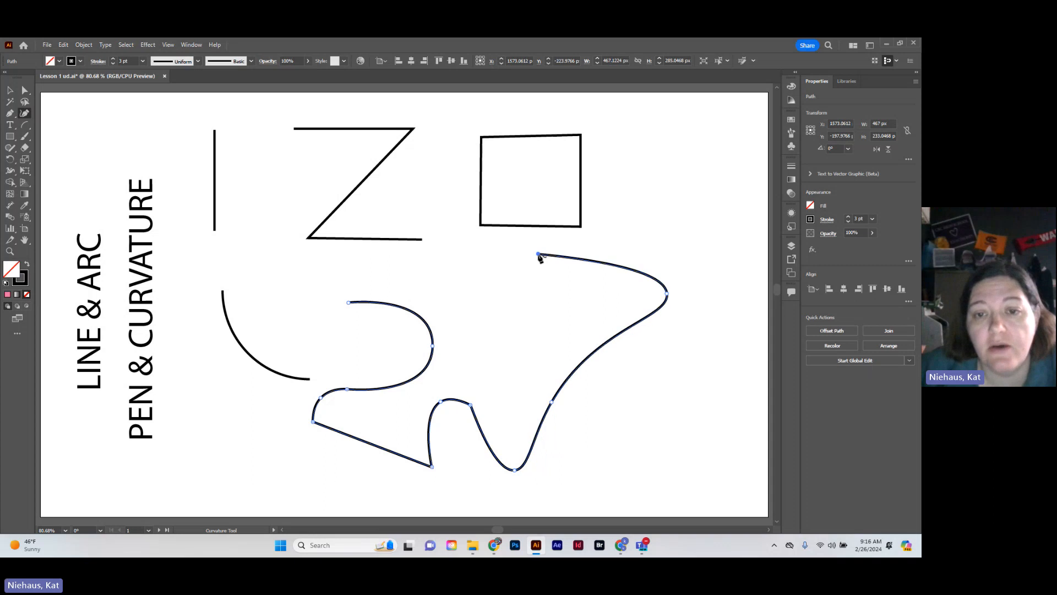
left_click(494, 336)
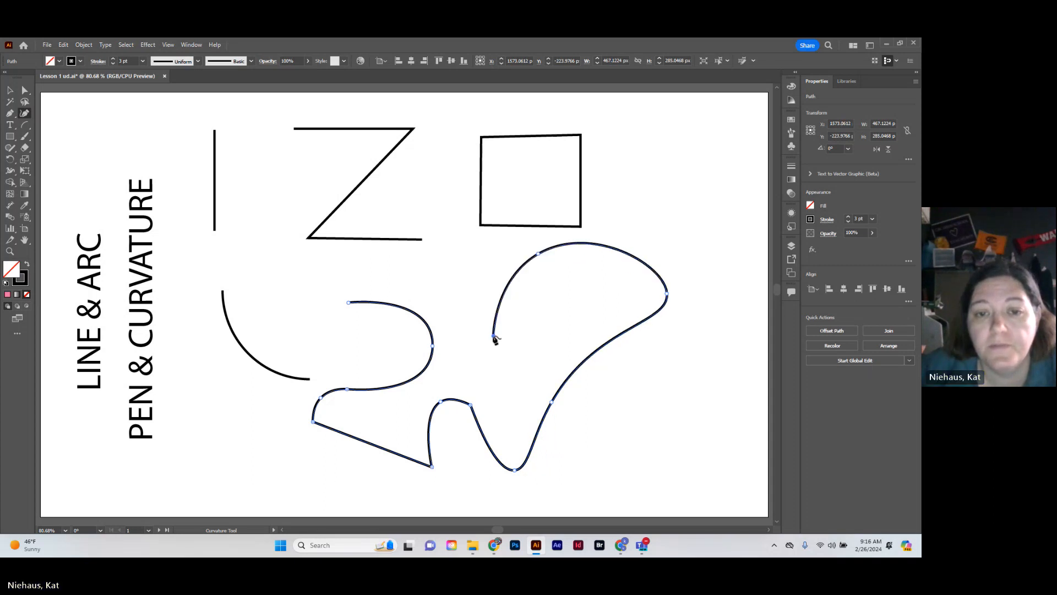
key("Escape")
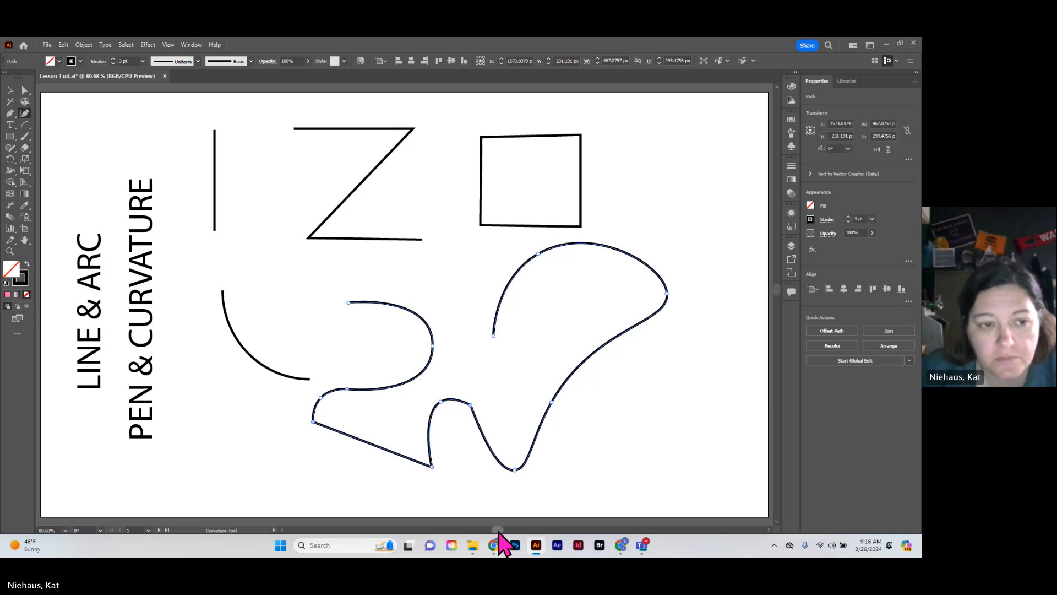
left_click_drag(498, 530, 524, 531)
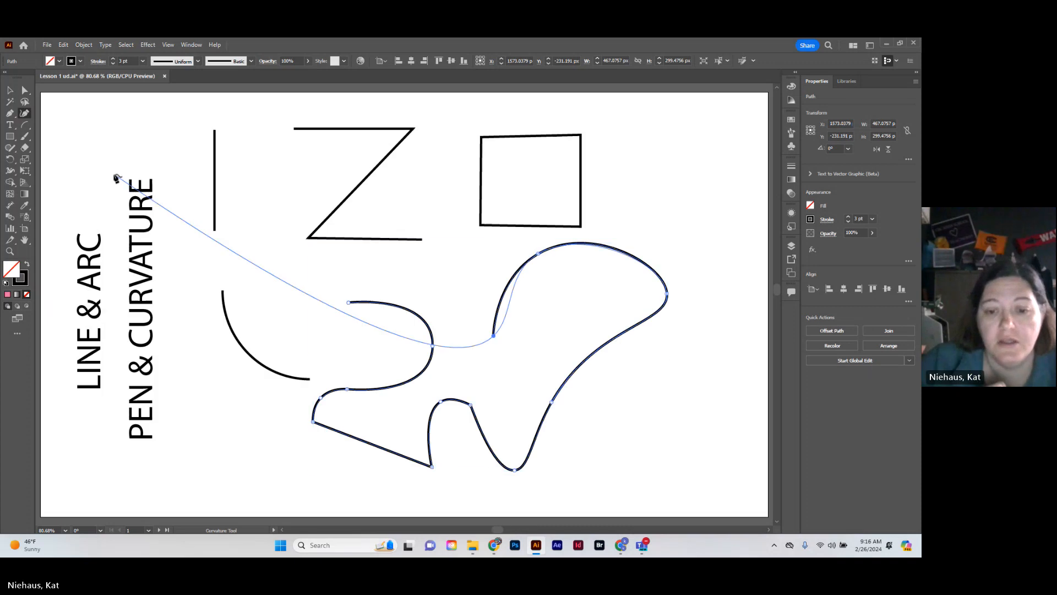
left_click(10, 89)
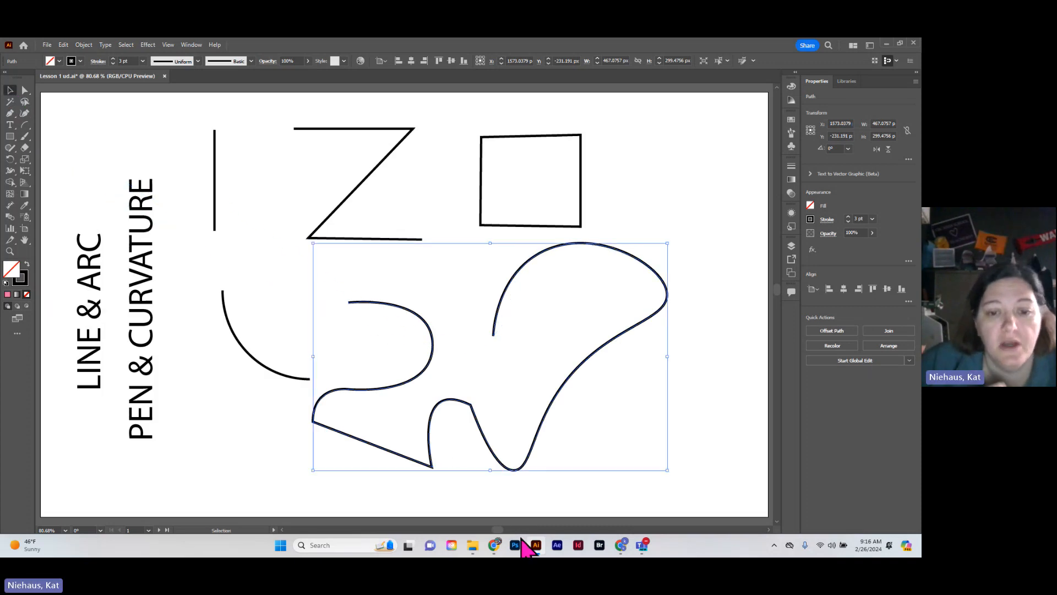
left_click_drag(499, 531, 527, 532)
left_click(498, 399)
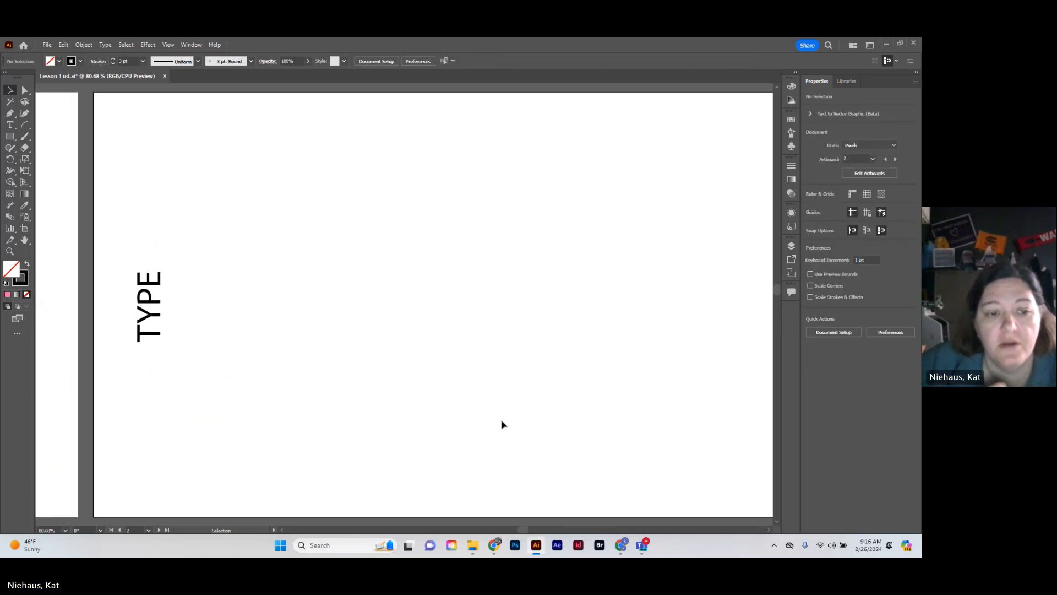
On the TYPE artboard, add the point text "kadjfjaskdjfkajdkja" and, below it, a placeholder text box about 145 px wide and 111 px high
scroll(501, 424, "up", 2)
scroll(502, 424, "down", 3)
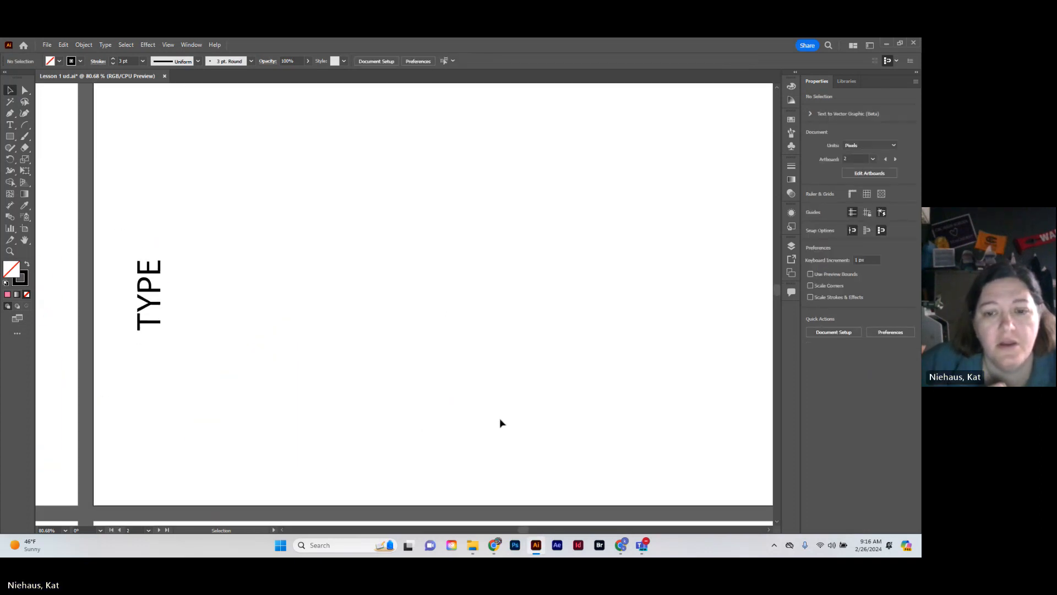
left_click_drag(526, 532, 528, 532)
scroll(495, 370, "up", 1)
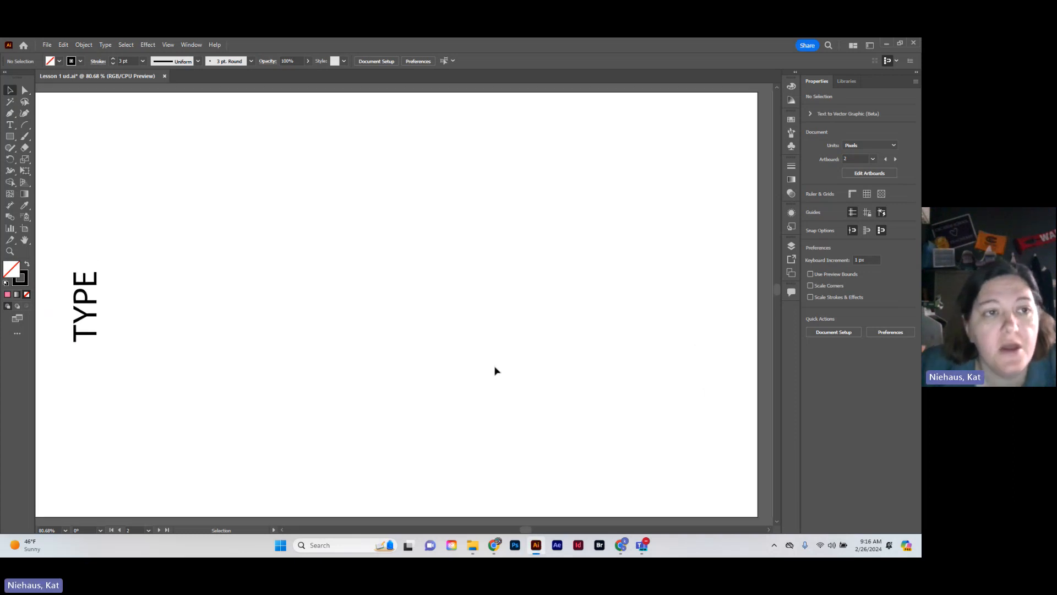
left_click(10, 125)
left_click(10, 126)
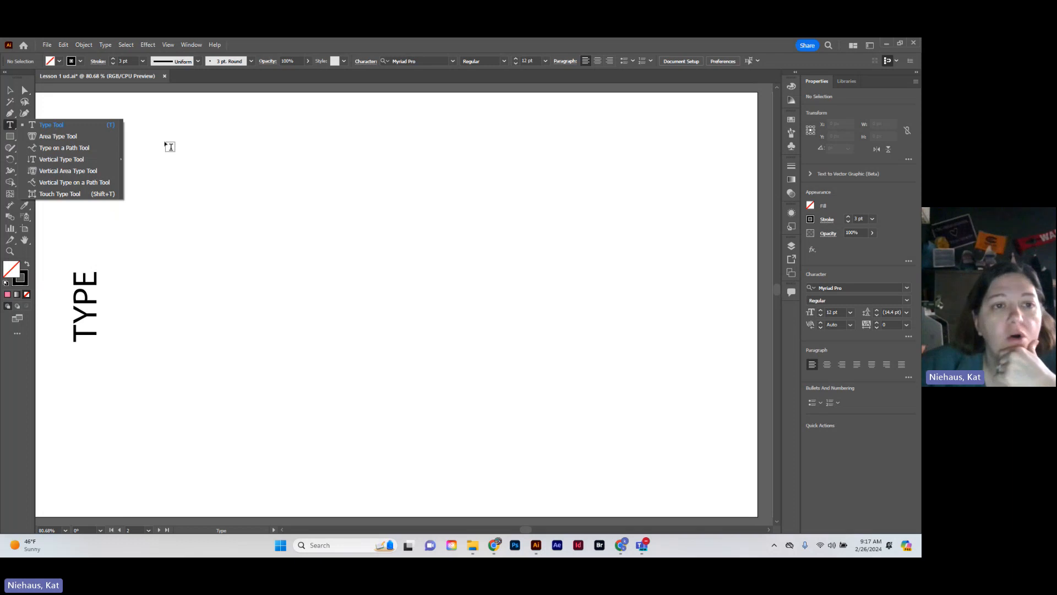
left_click(138, 135)
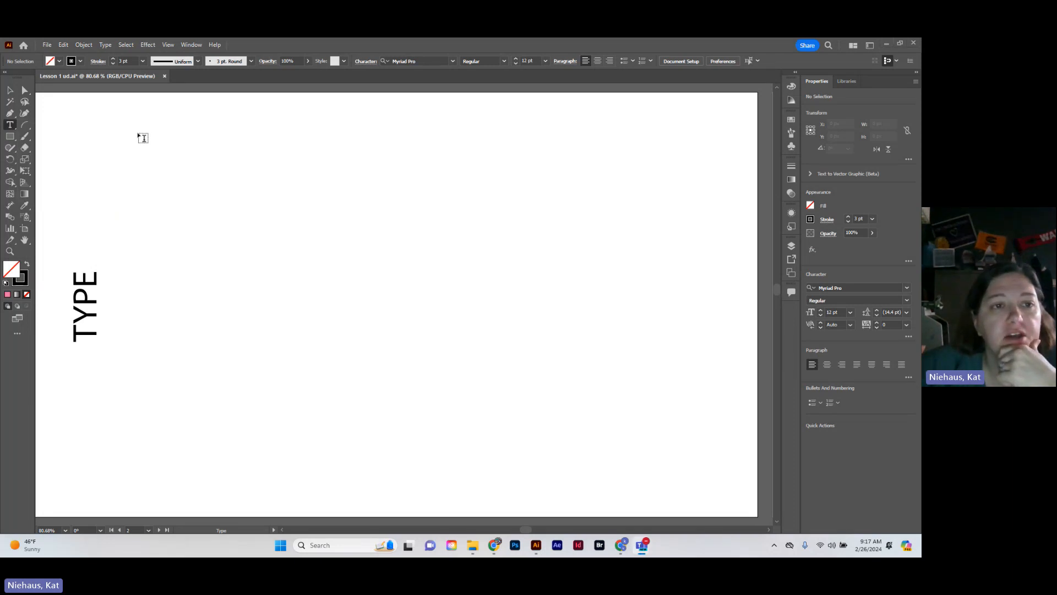
left_click(146, 137)
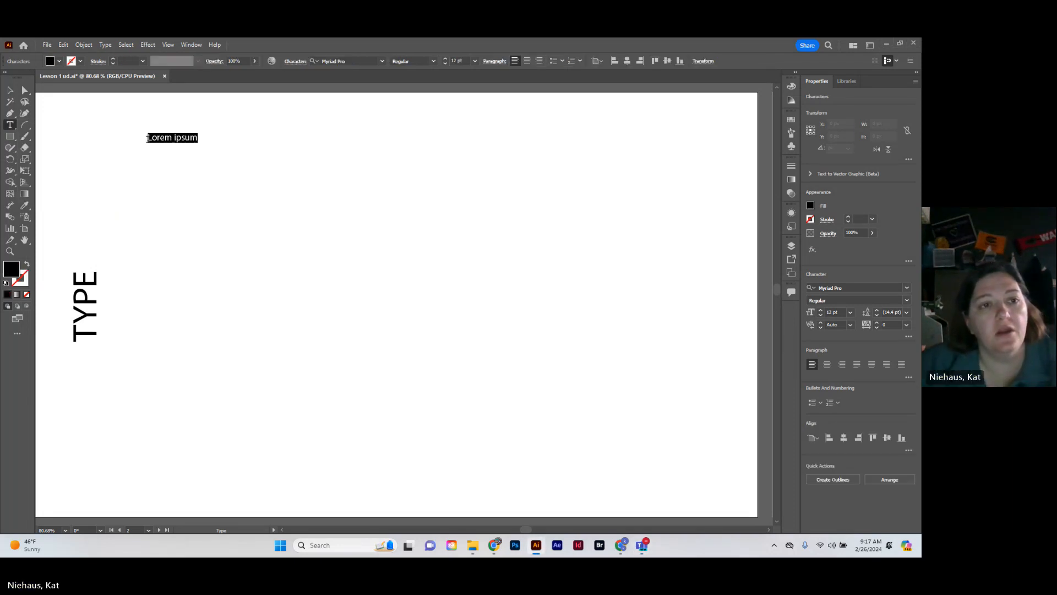
type("kadjfjaskdjfkajdkja")
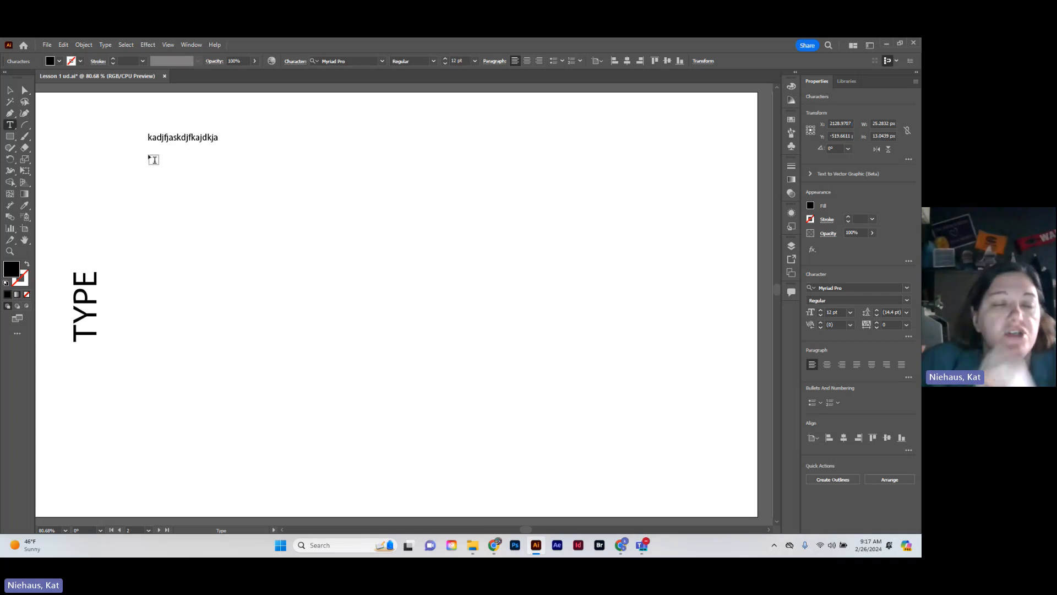
left_click_drag(149, 156, 259, 238)
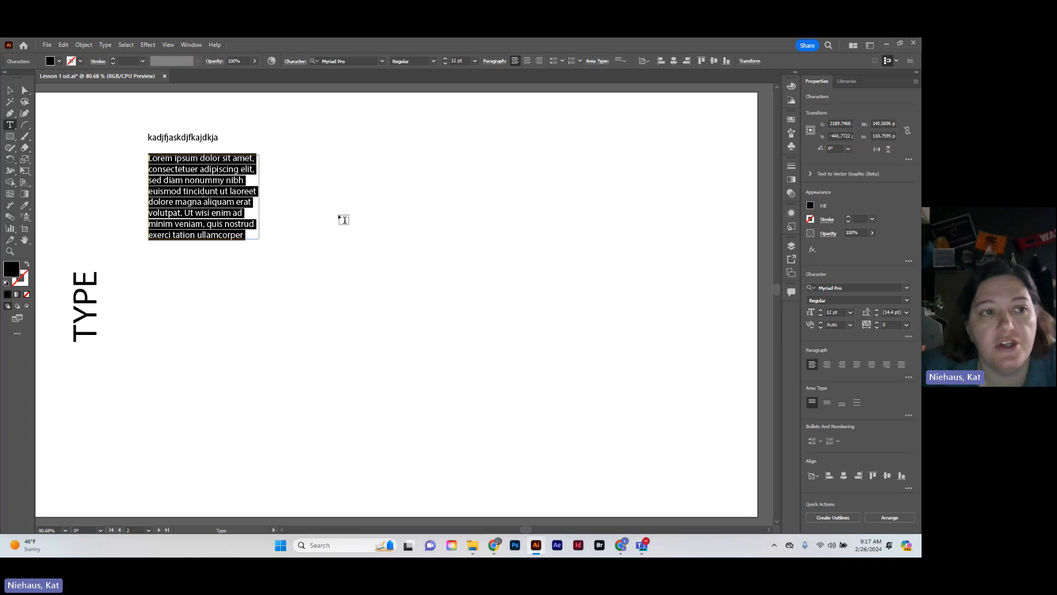
Draw a black five-pointed star about 207 px wide with the Star tool and place it on the artboard right of the placeholder paragraph
left_click(13, 125)
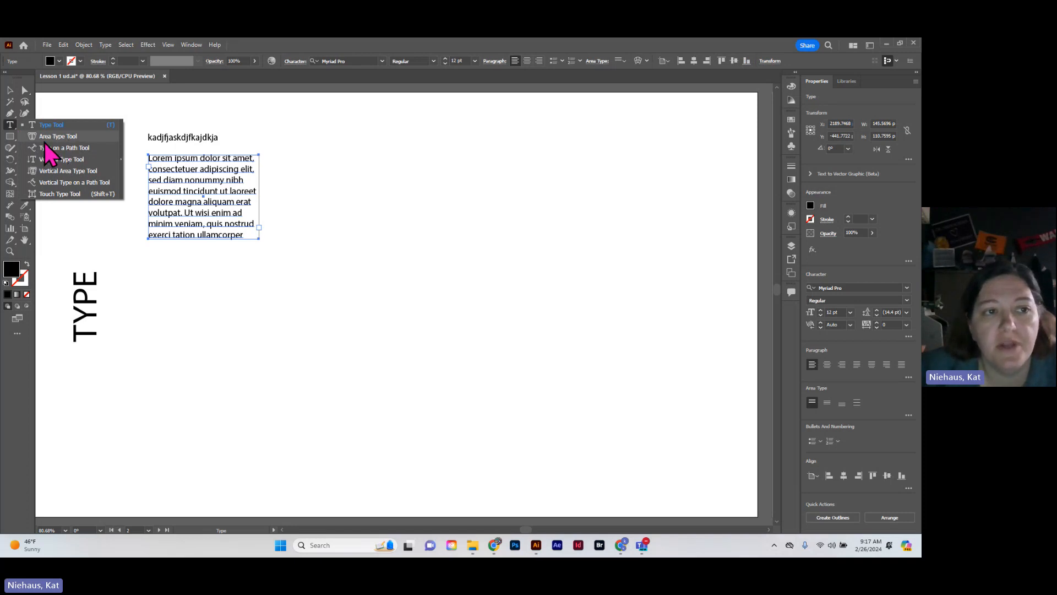
left_click(11, 137)
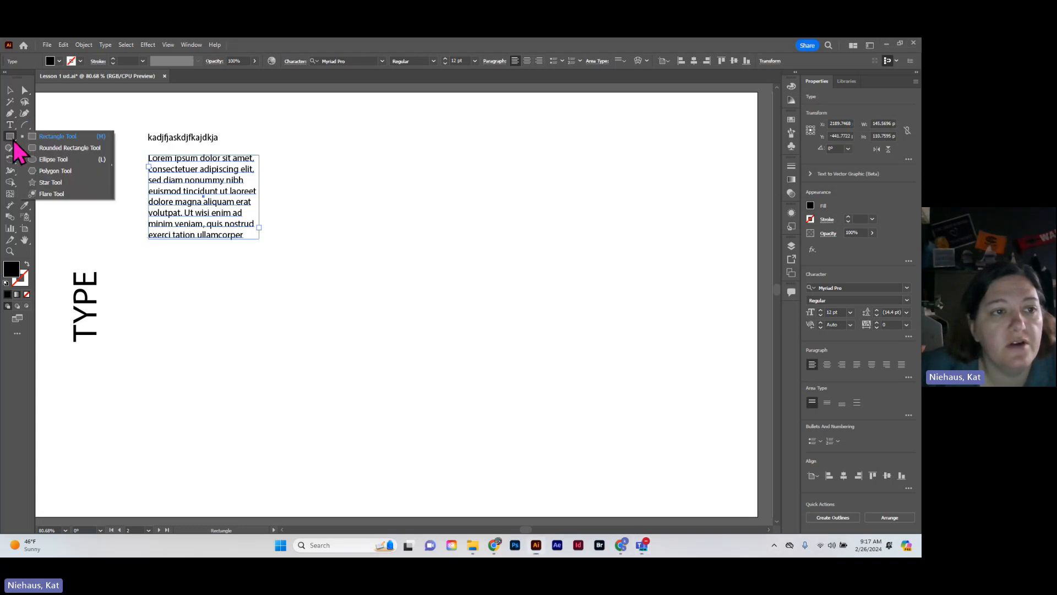
left_click(55, 182)
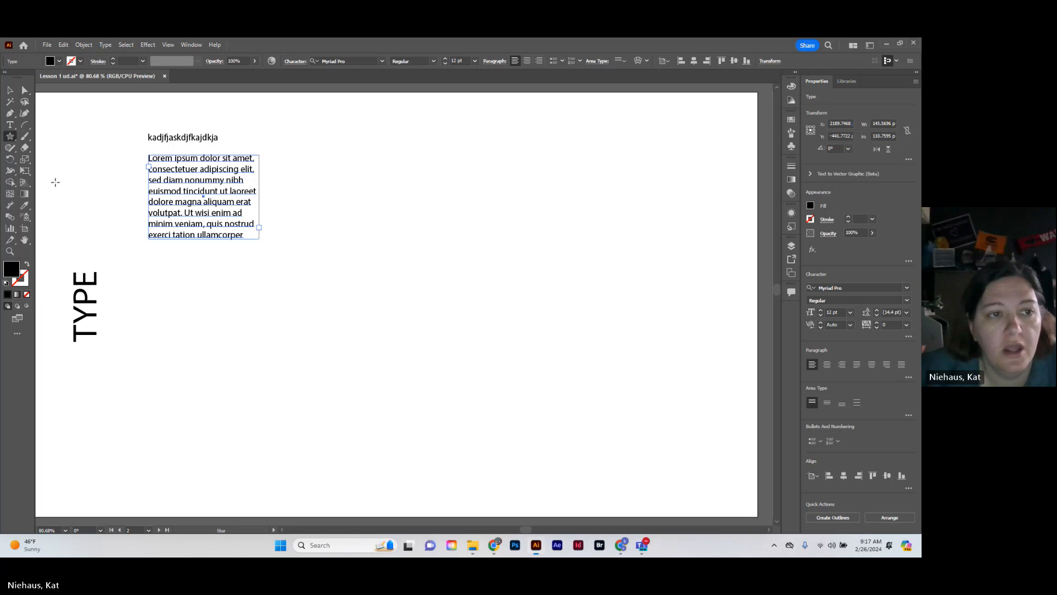
left_click_drag(350, 143, 396, 213)
left_click(10, 90)
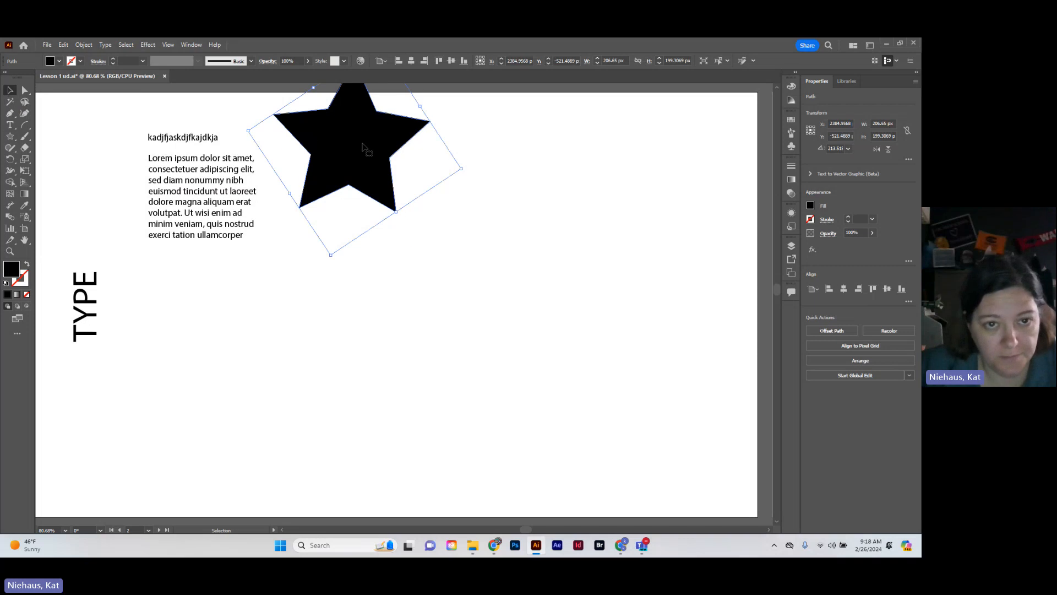
left_click_drag(367, 149, 392, 203)
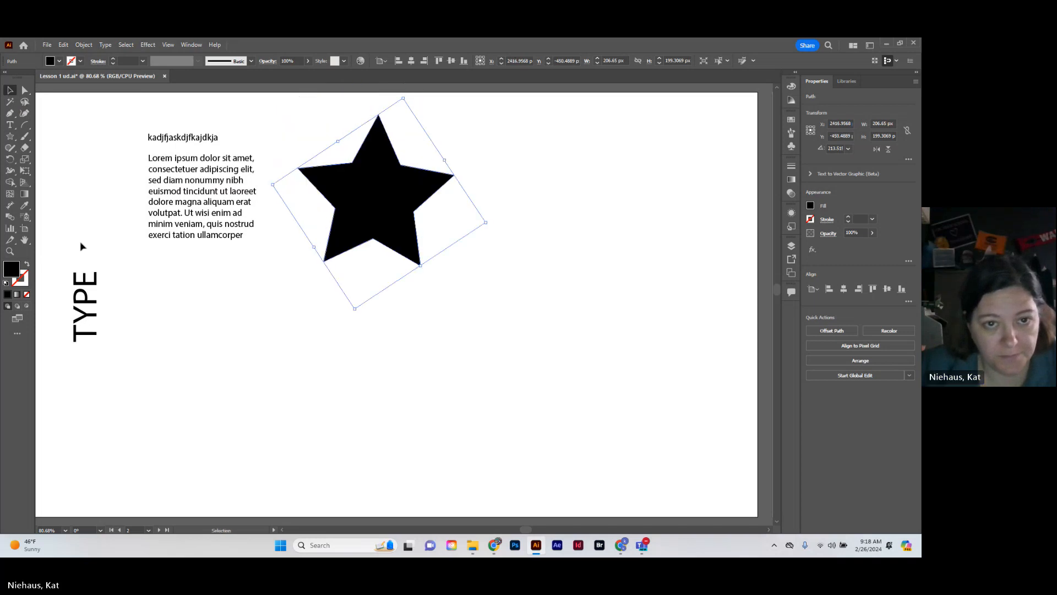
Turn the star into a text container filled with placeholder text using the Area Type tool
left_click(11, 126)
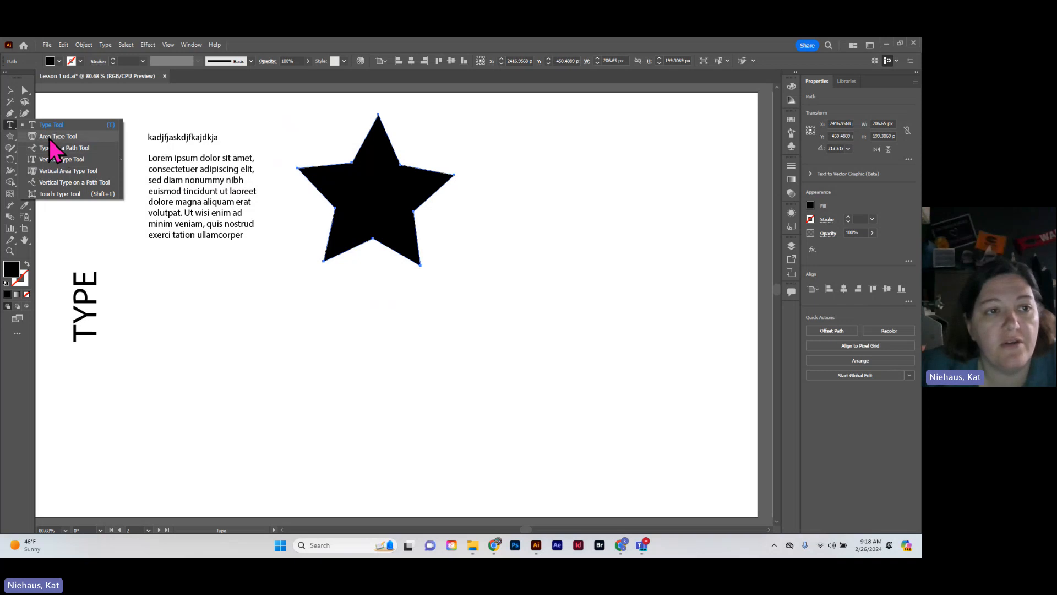
left_click(48, 138)
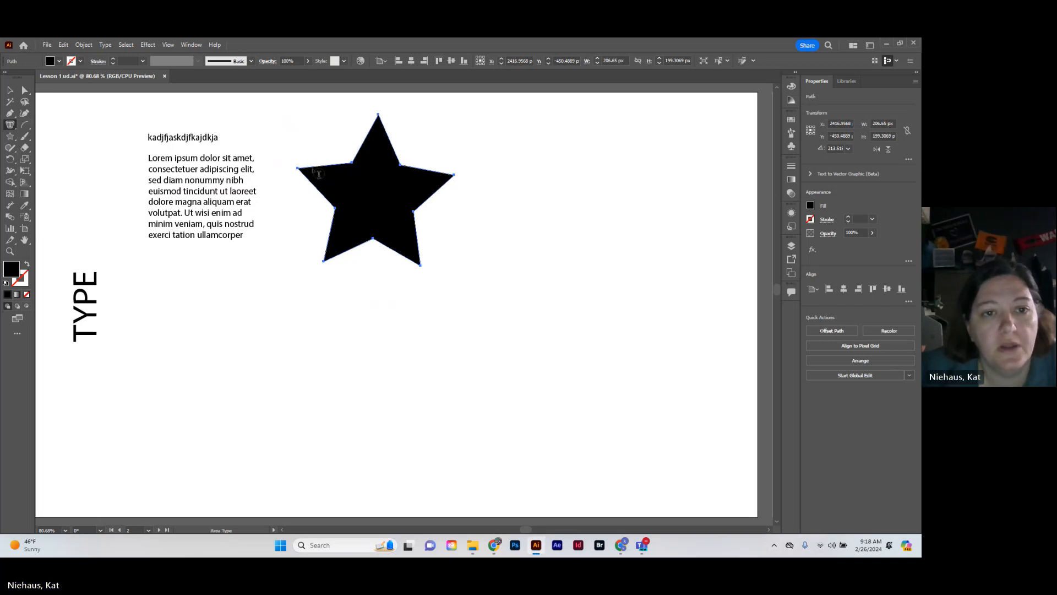
left_click(318, 174)
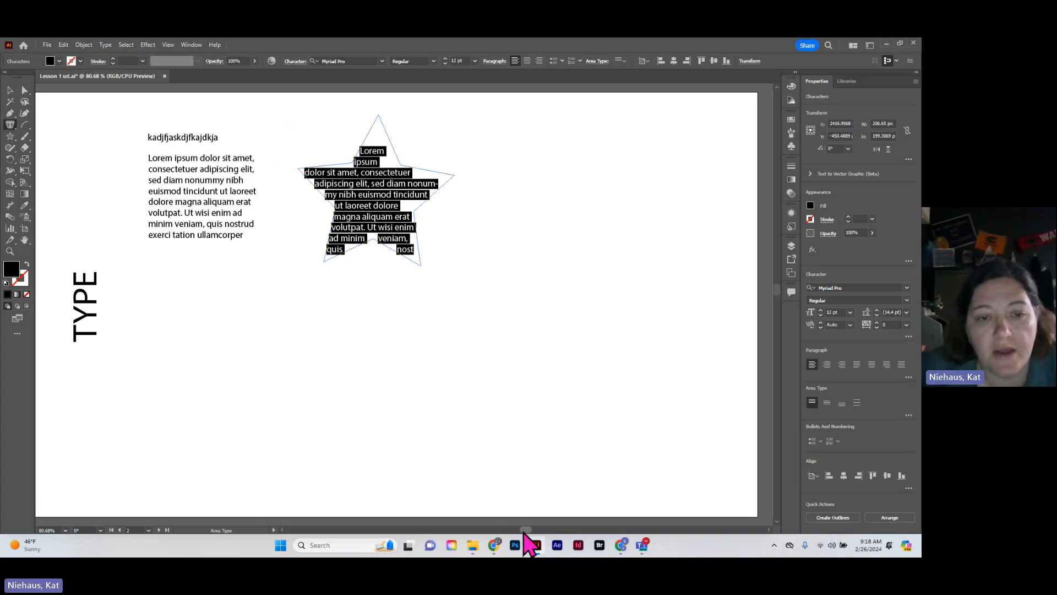
Convert the long curved path on the PEN & CURVATURE artboard into placeholder text that follows it, using the Type on a Path tool
left_click_drag(525, 531, 496, 529)
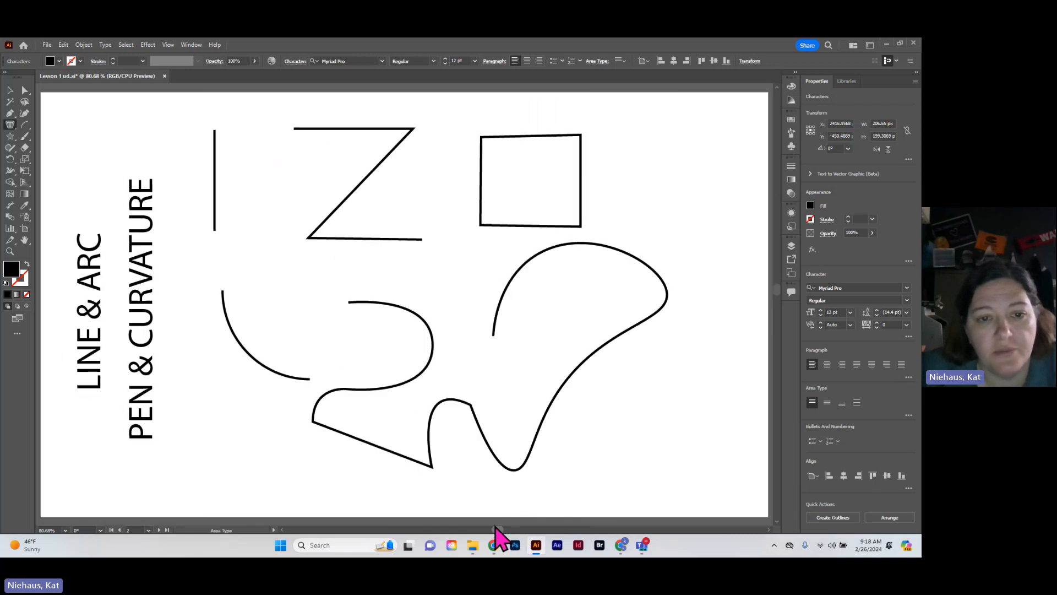
left_click(10, 125)
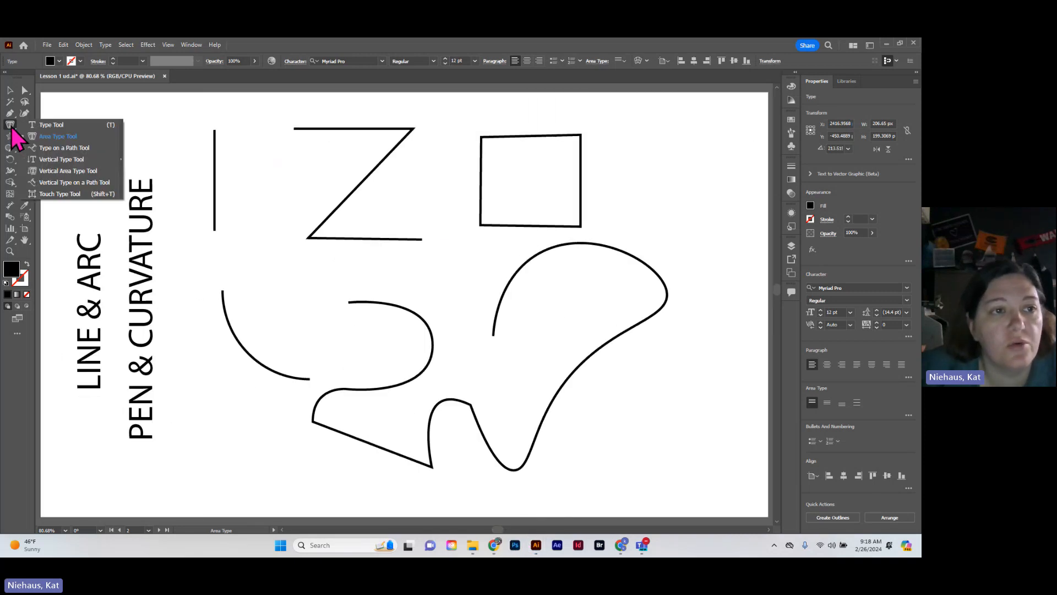
left_click(42, 147)
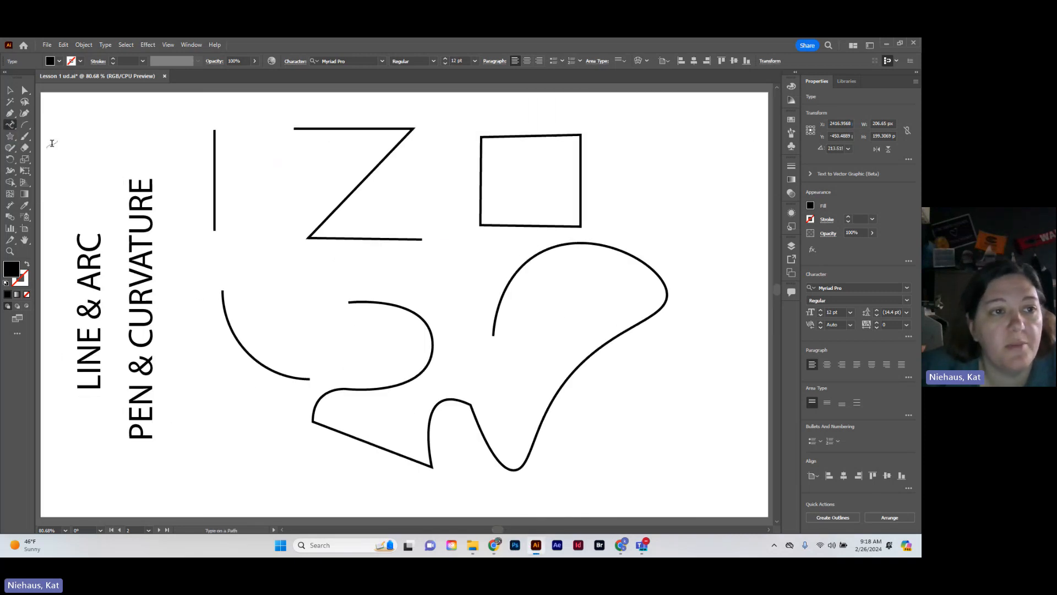
left_click(12, 132)
left_click(41, 148)
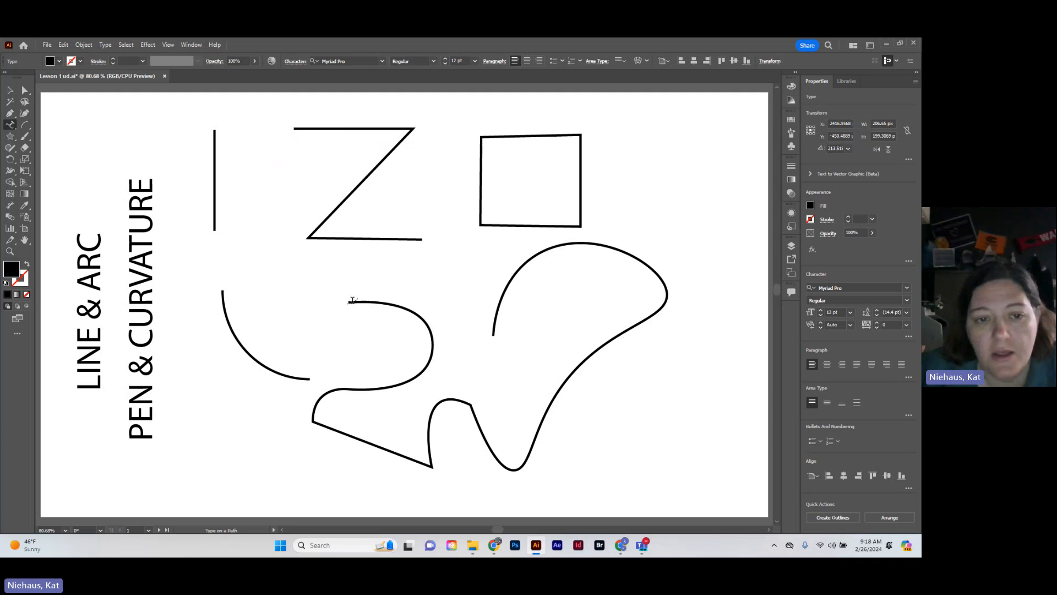
left_click(352, 300)
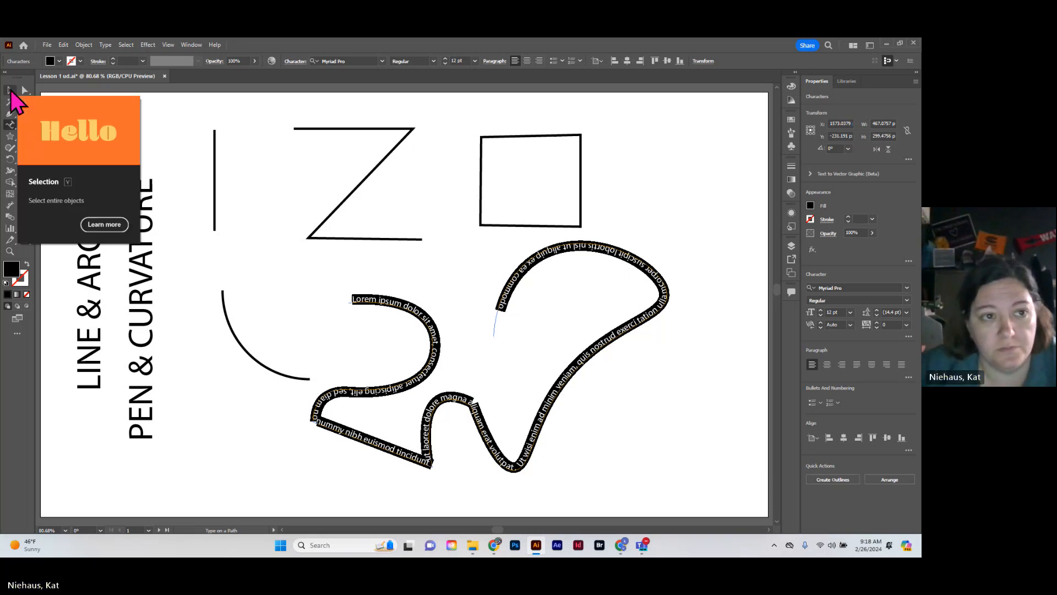
Return to the TYPE artboard and switch from the Type on a Path tool to the standard Type tool
left_click_drag(10, 124, 55, 164)
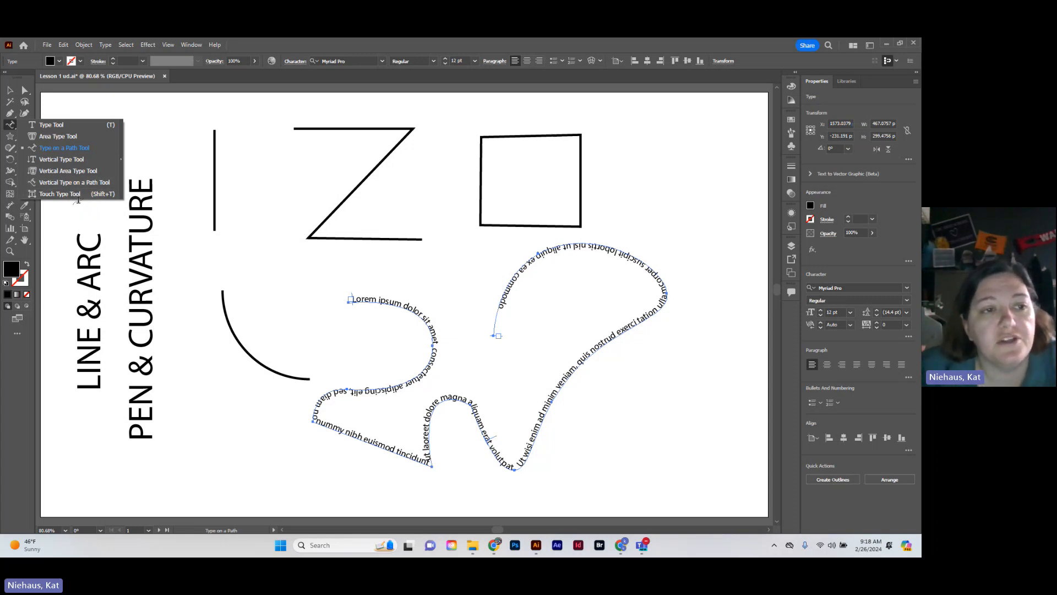
left_click(495, 531)
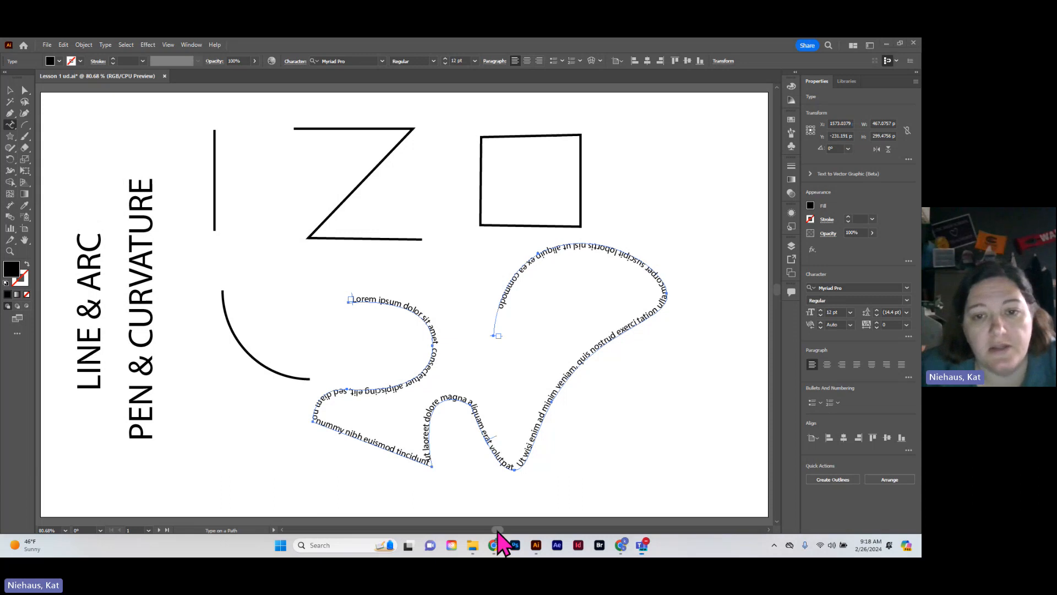
left_click_drag(511, 531, 532, 531)
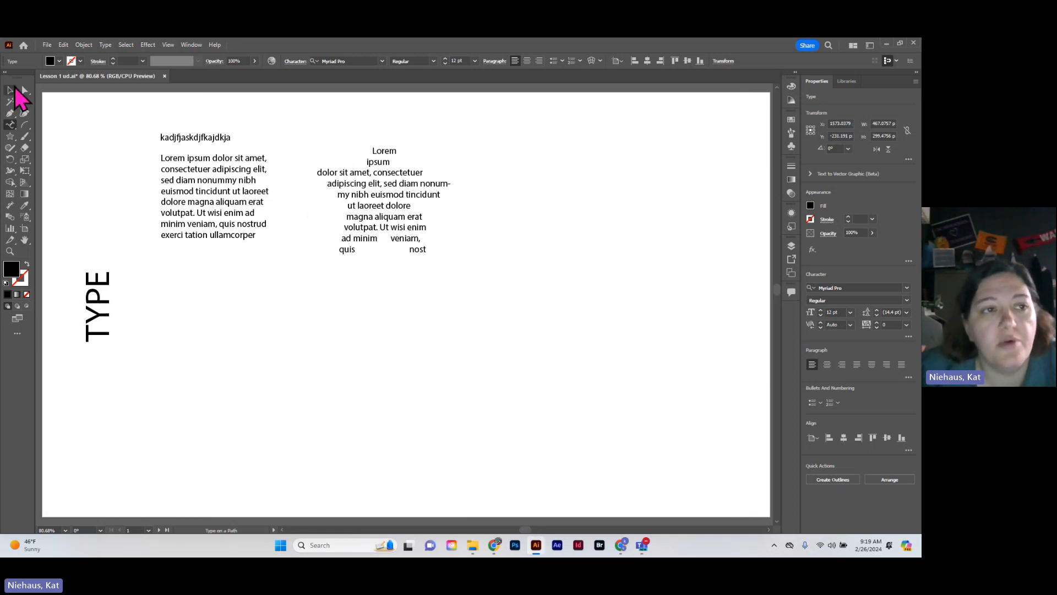
left_click(10, 90)
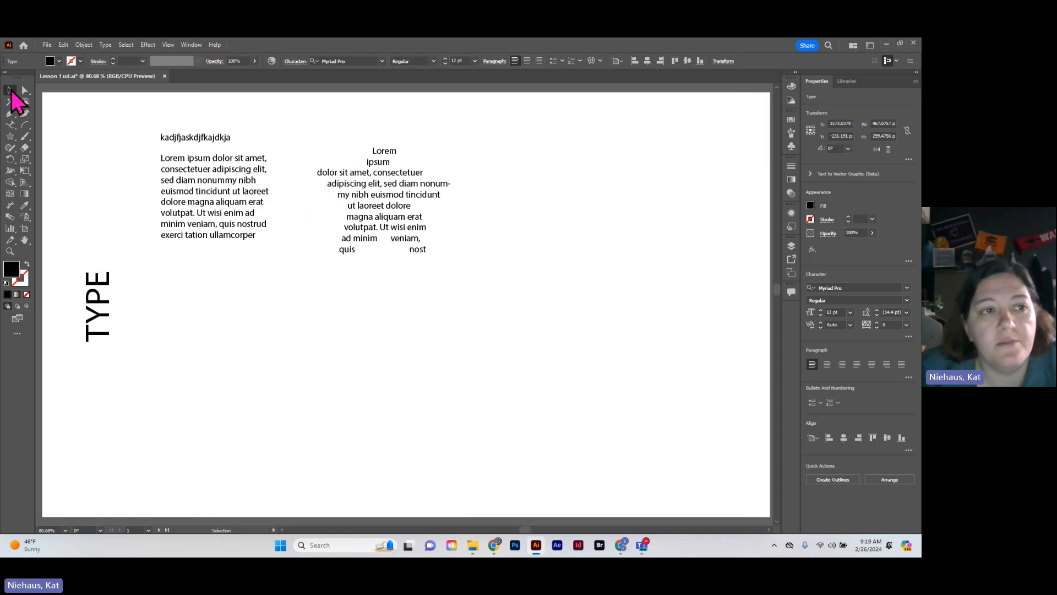
left_click(10, 125)
left_click(45, 125)
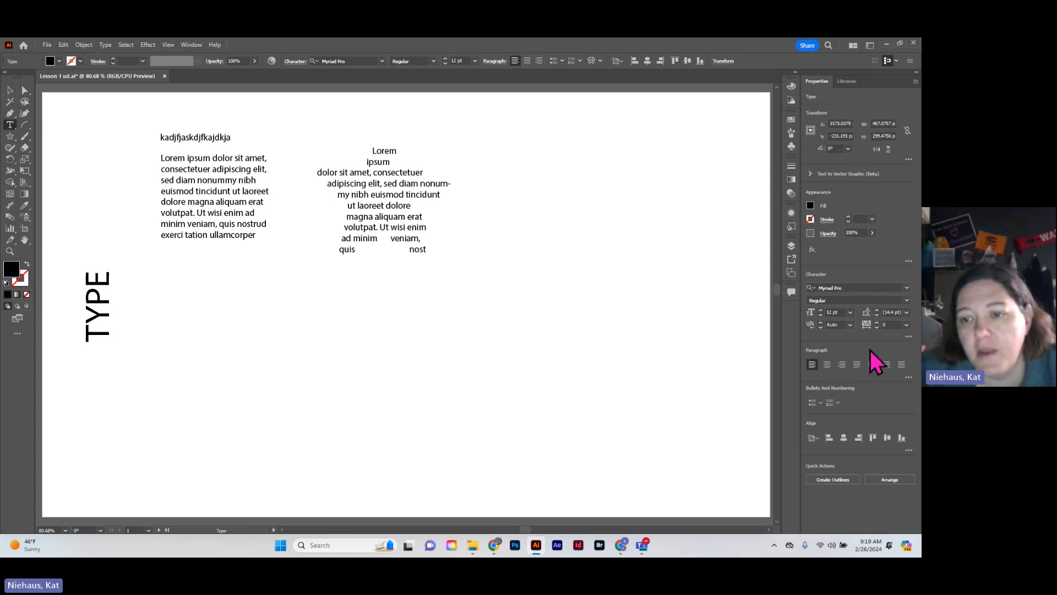
Examine the additional character formatting options and bring the PROFILES & ARROWHEADS artboard into view
left_click(909, 337)
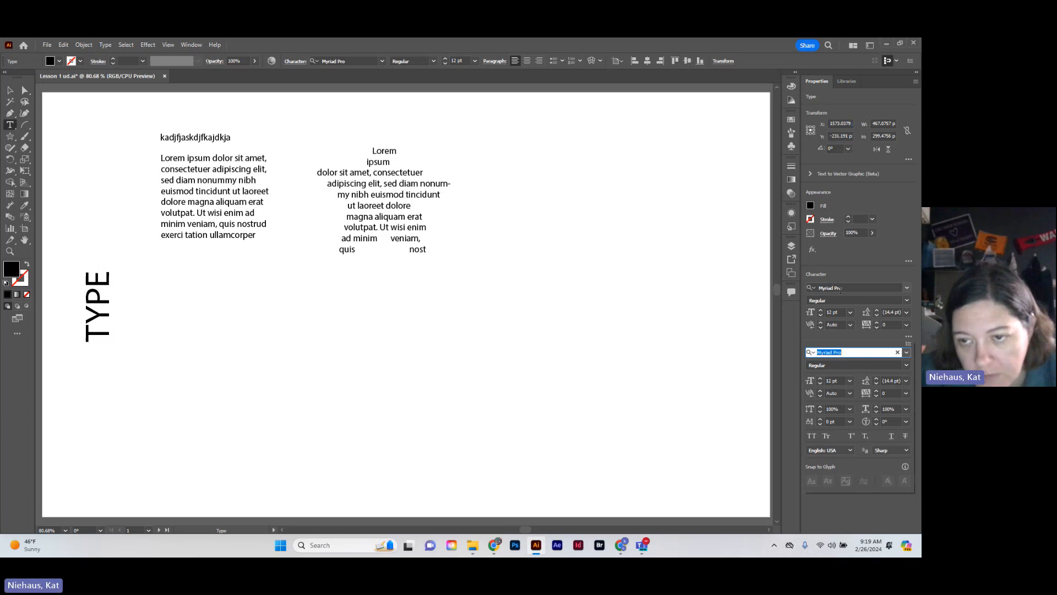
left_click(884, 278)
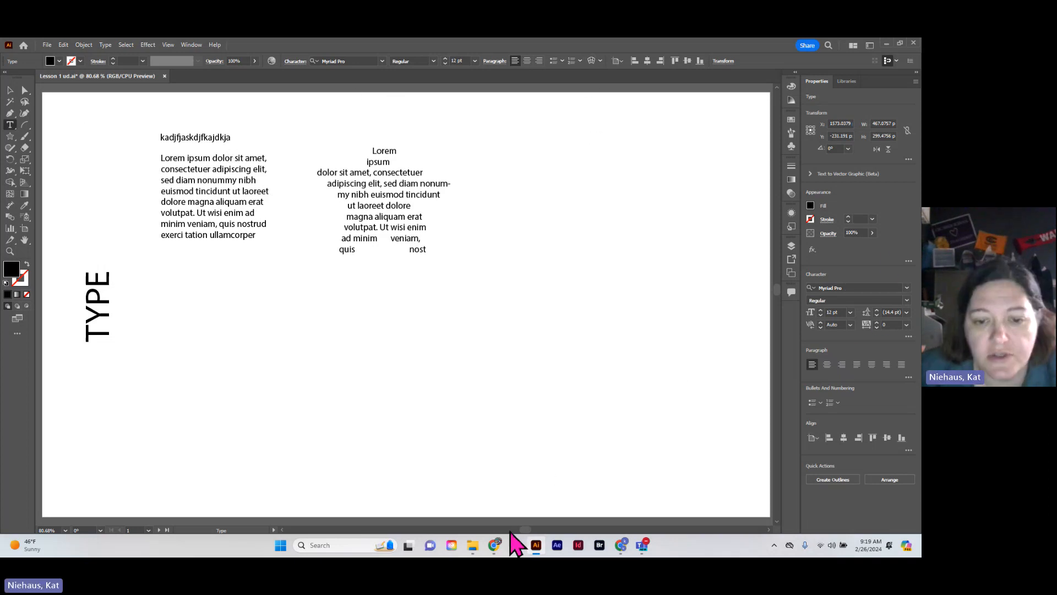
left_click_drag(526, 529, 554, 530)
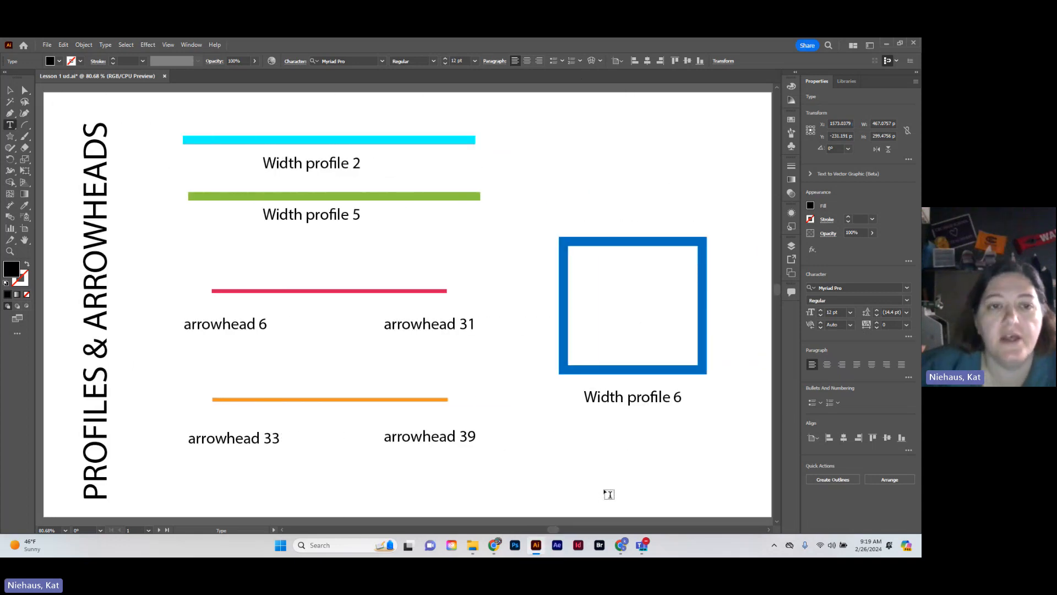
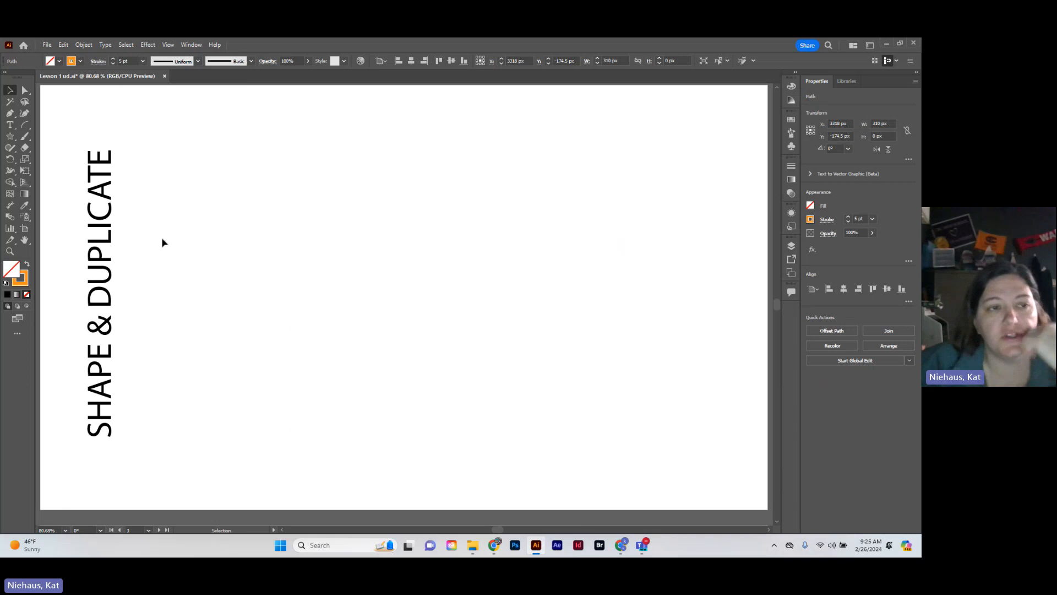
Draw a rectangle about 88 × 53 px and a square about 55 px below it on the SHAPE & DUPLICATE artboard
left_click(11, 137)
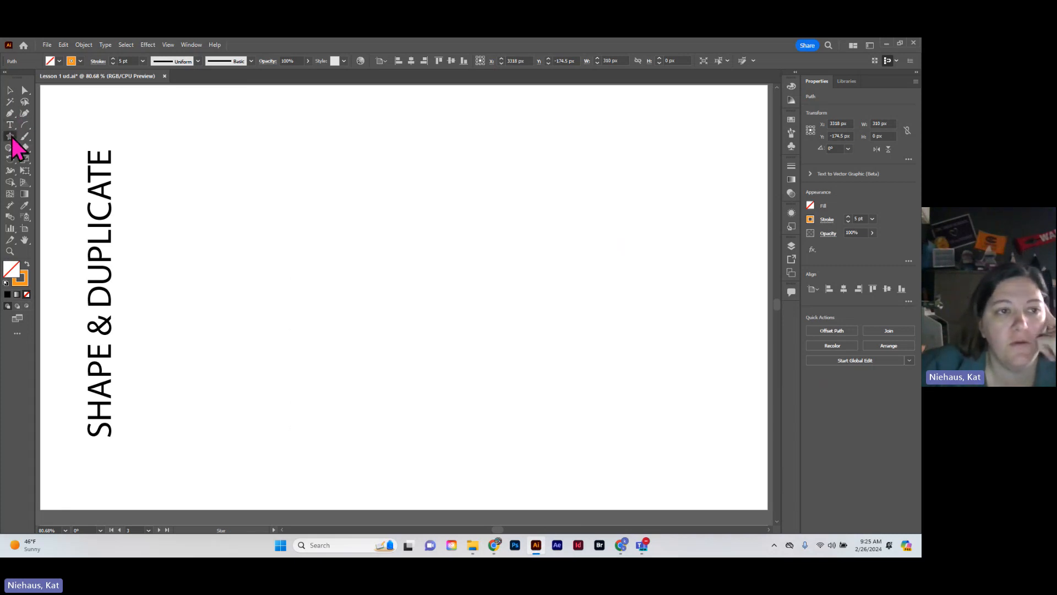
left_click(11, 137)
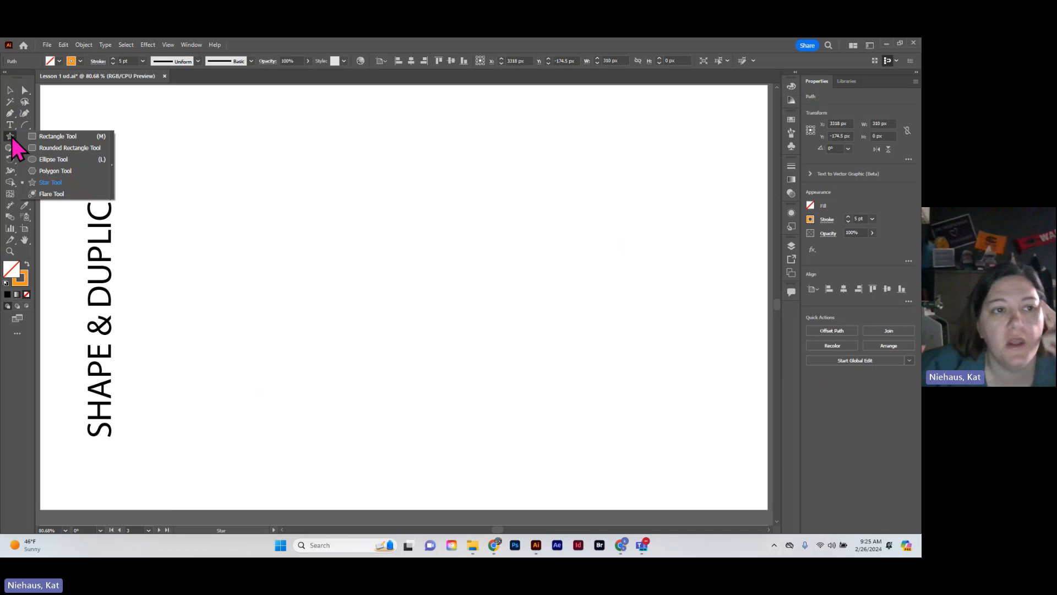
left_click(69, 134)
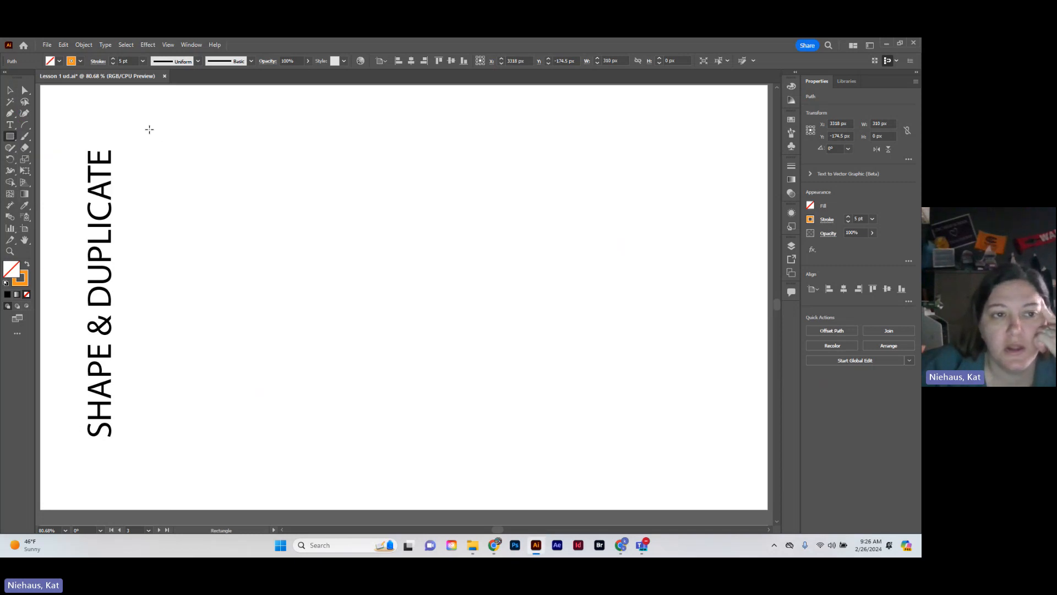
left_click_drag(148, 123, 214, 163)
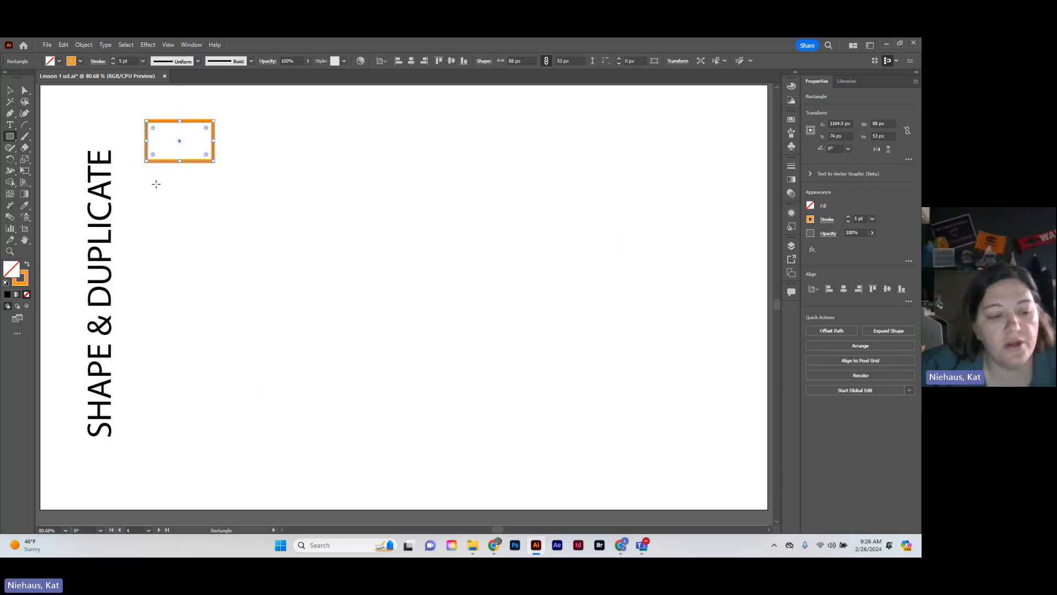
left_click_drag(150, 174, 192, 217)
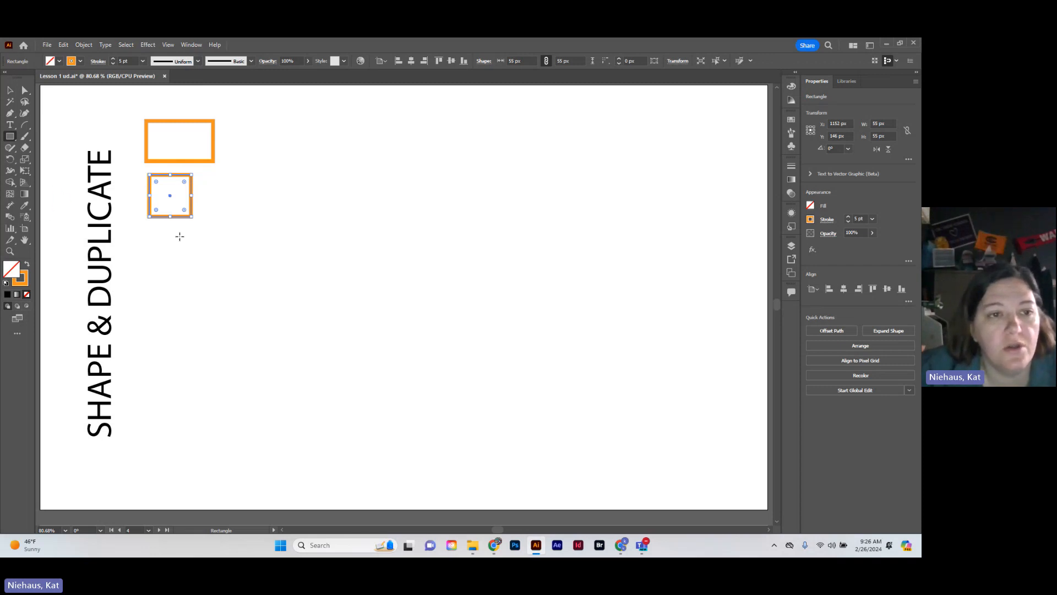
Create a square of exactly 72 × 72 px below the two existing shapes with the Rectangle tool
left_click(165, 250)
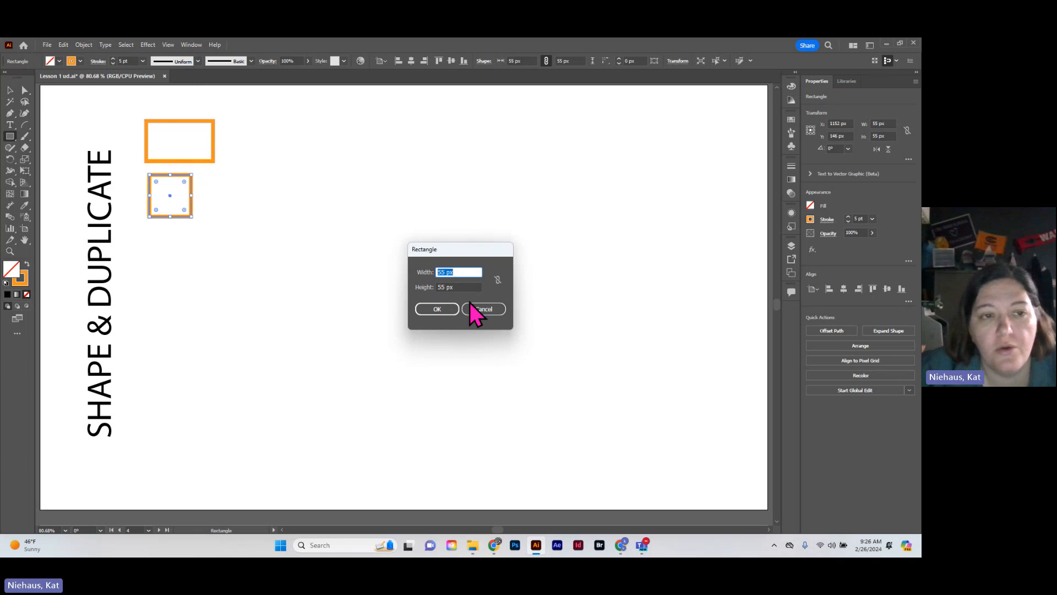
type("1")
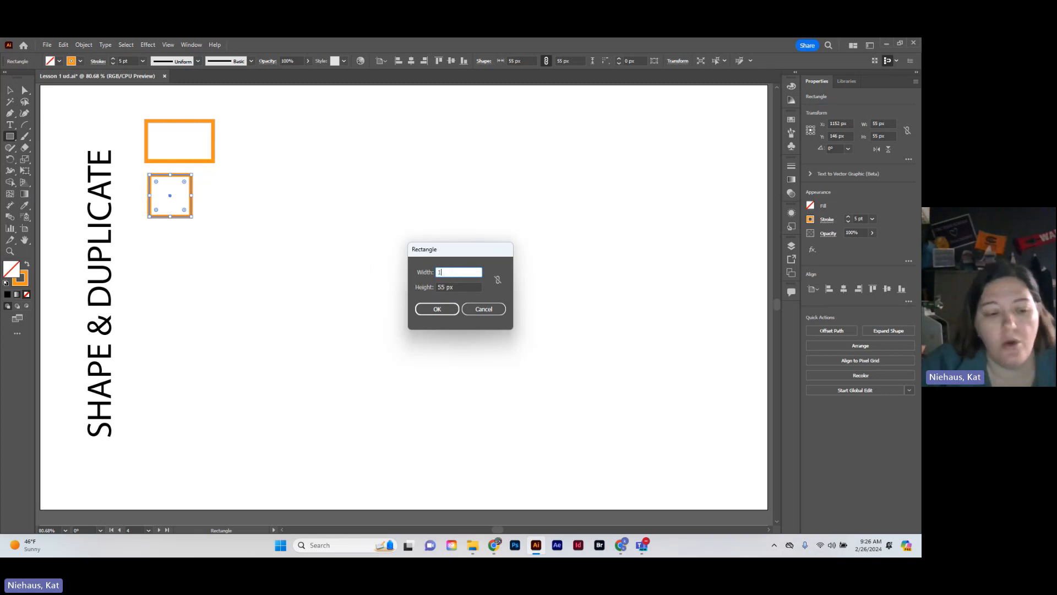
key("Tab")
type("1")
key("Tab")
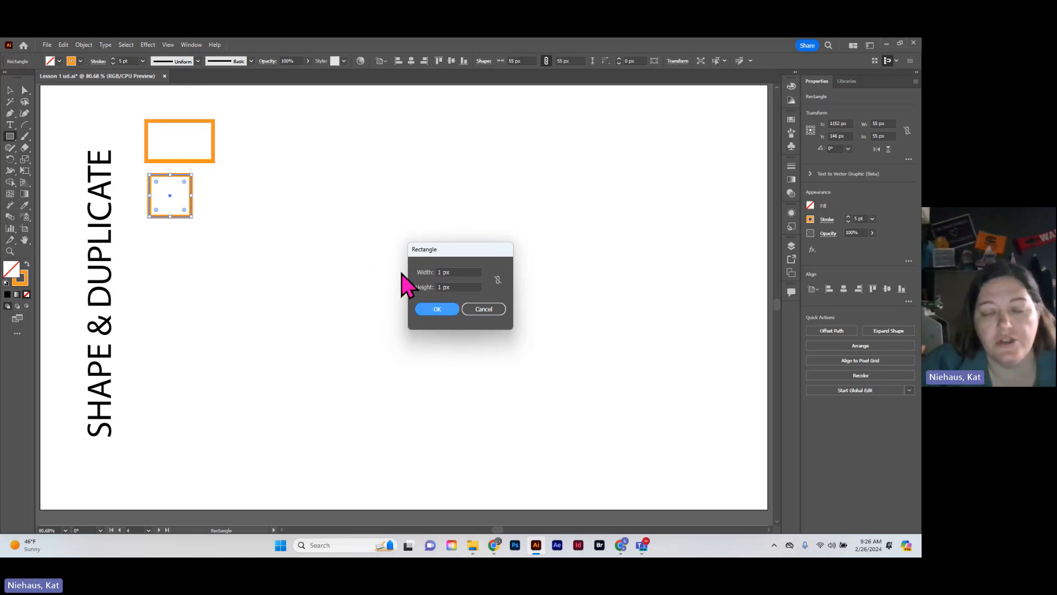
key("Tab")
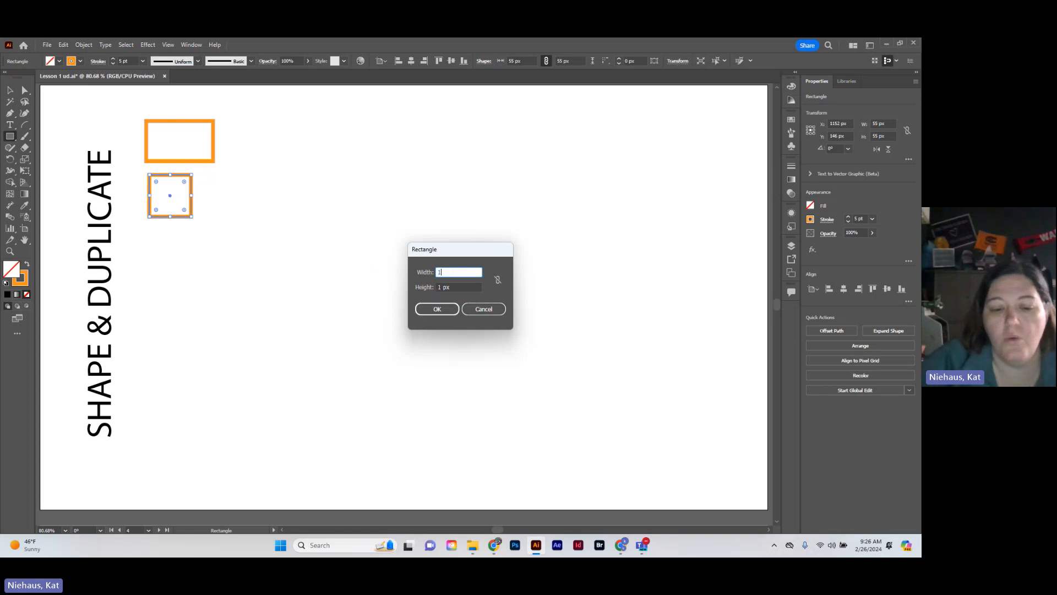
key("Tab")
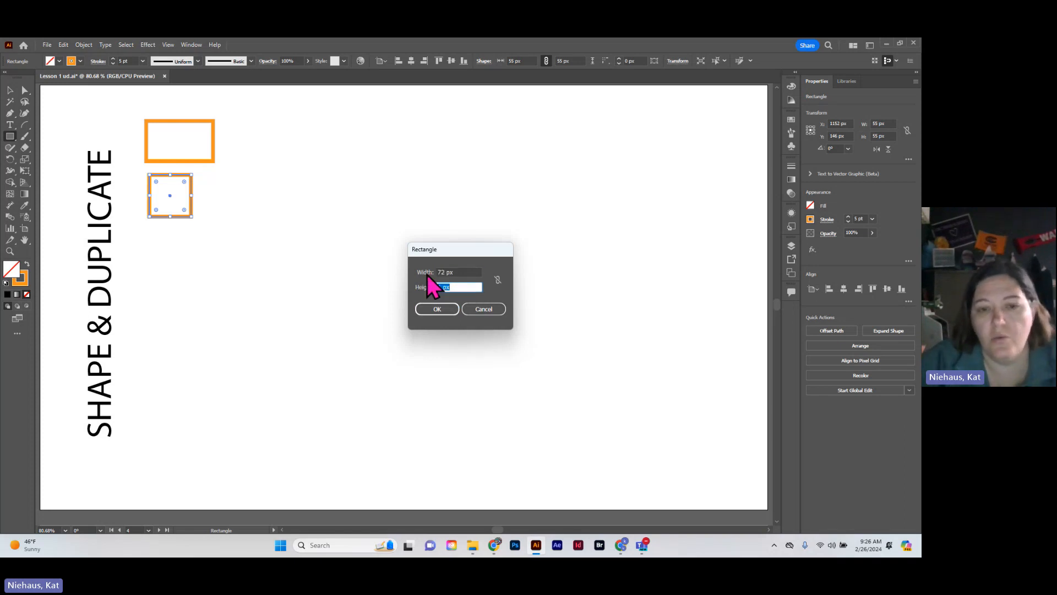
key("Tab")
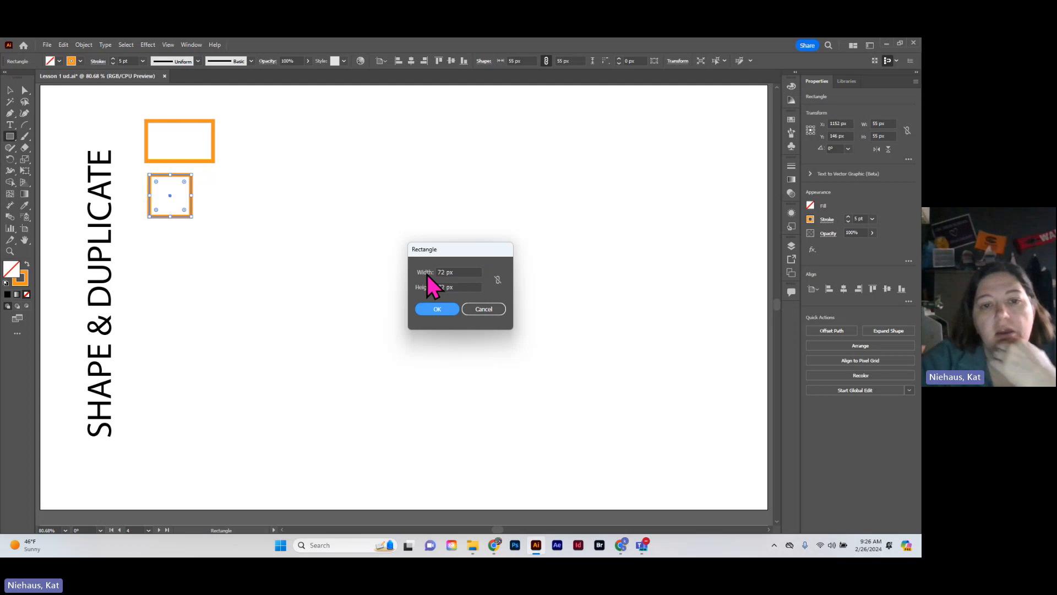
key("Return")
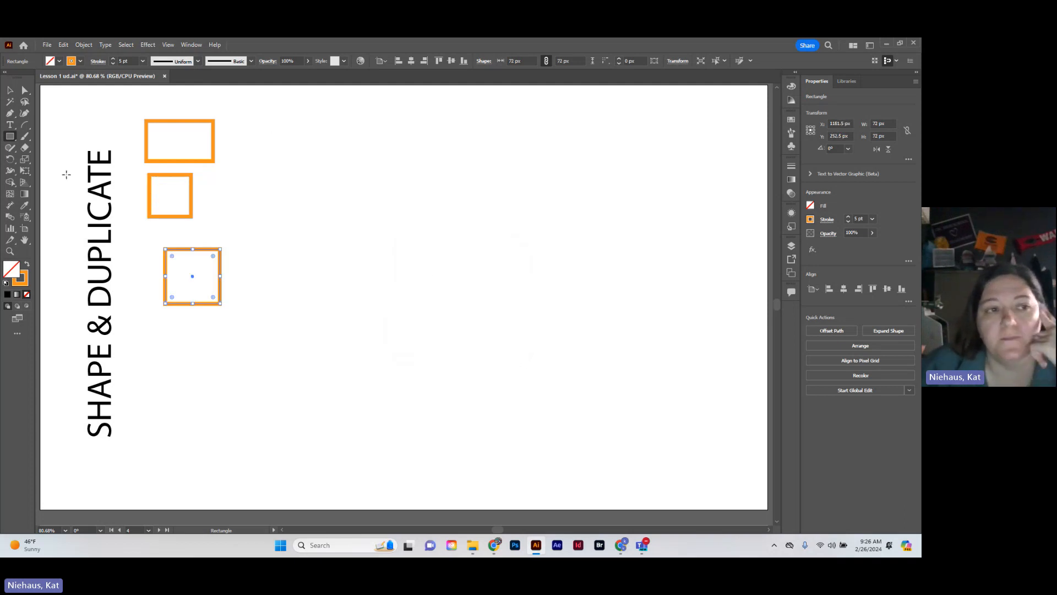
Draw an ellipse about 101 × 54 px beside the rectangle and a circle about 64 px across below it
left_click(10, 136)
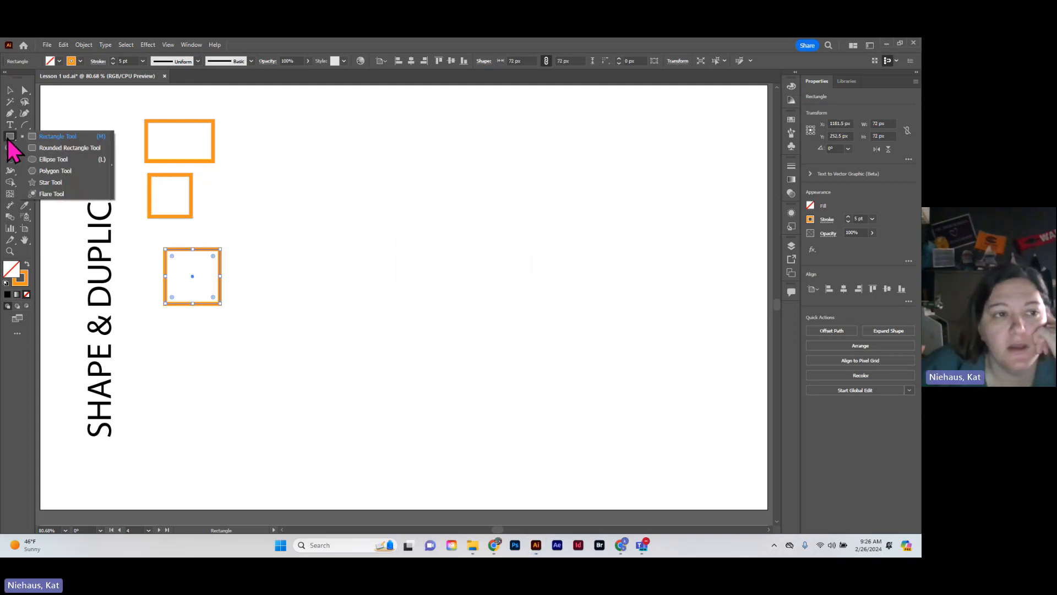
left_click(60, 163)
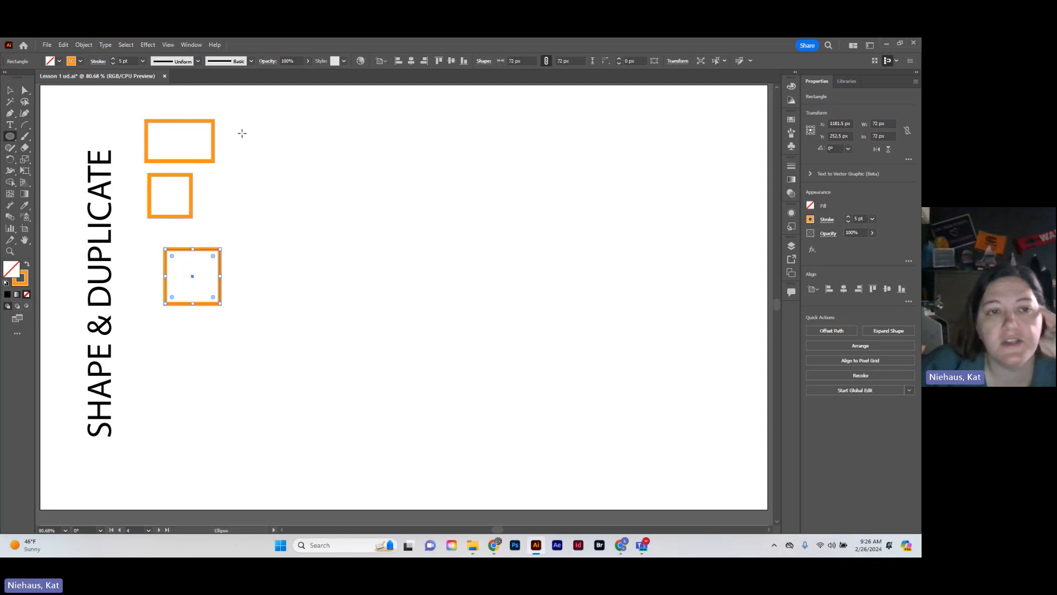
left_click_drag(252, 123, 330, 164)
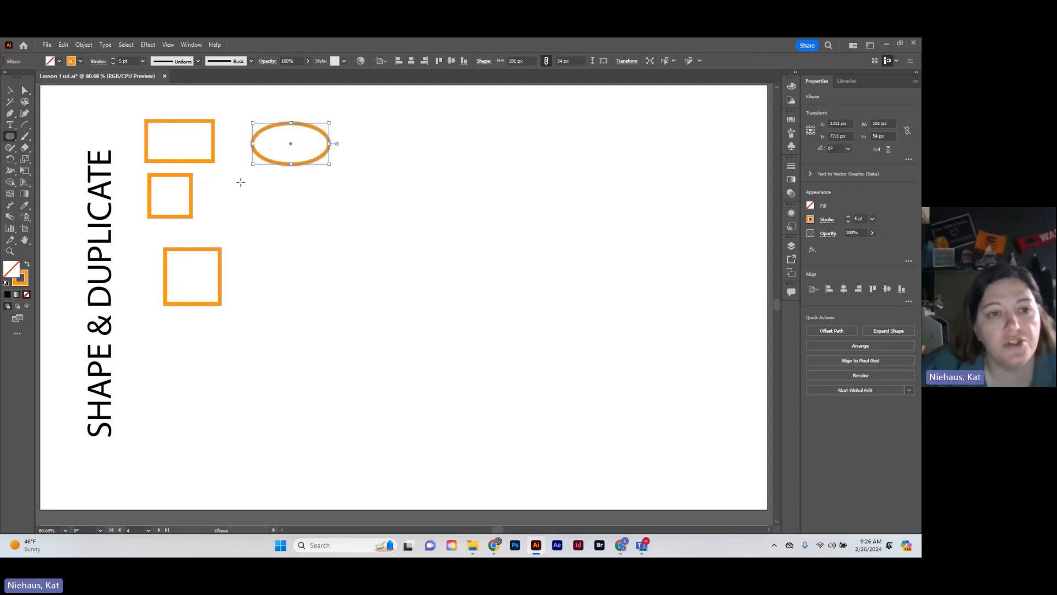
left_click_drag(256, 182, 306, 231)
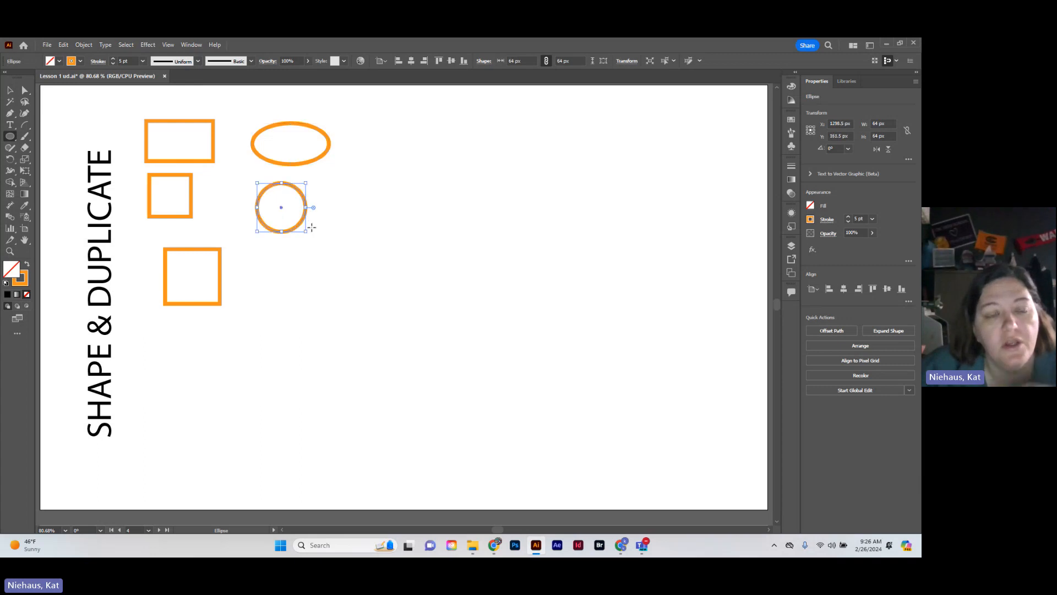
Create a circle of exactly 72 × 72 px below the smaller circle with the Ellipse tool
left_click(294, 257)
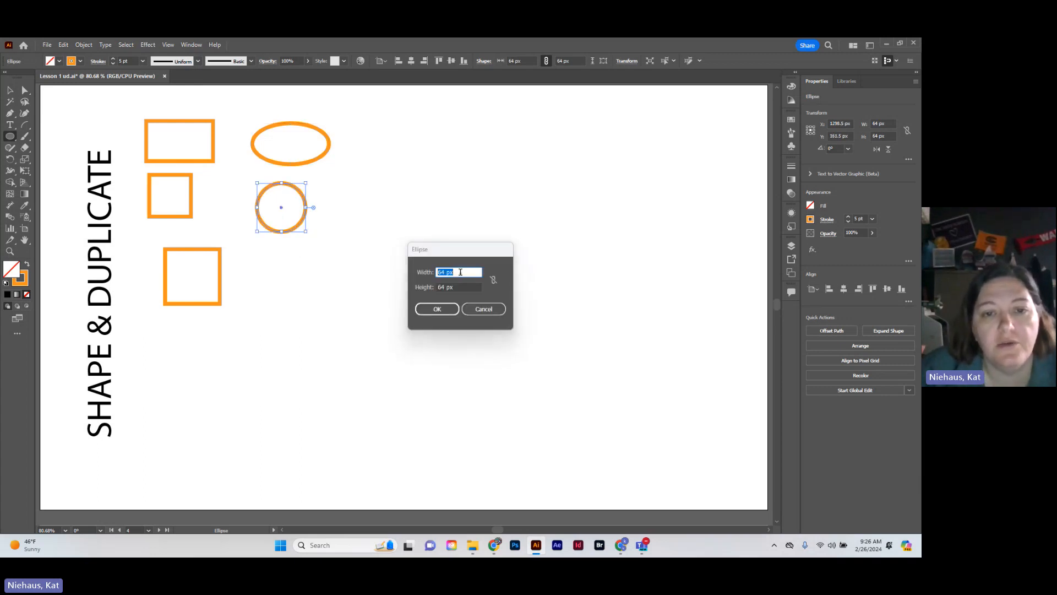
type("72")
key("Tab")
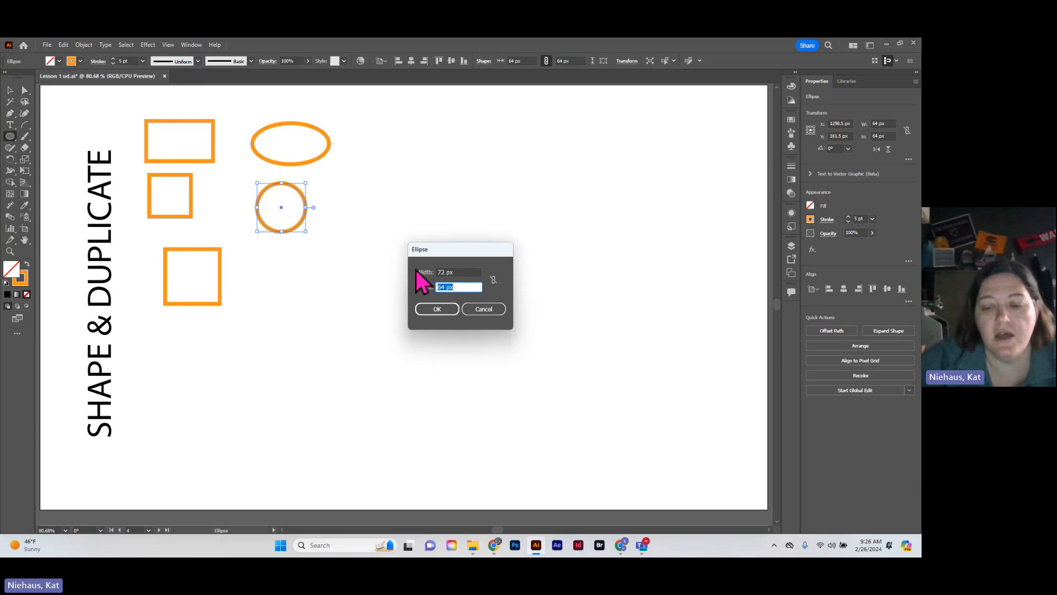
type("72")
key("Return")
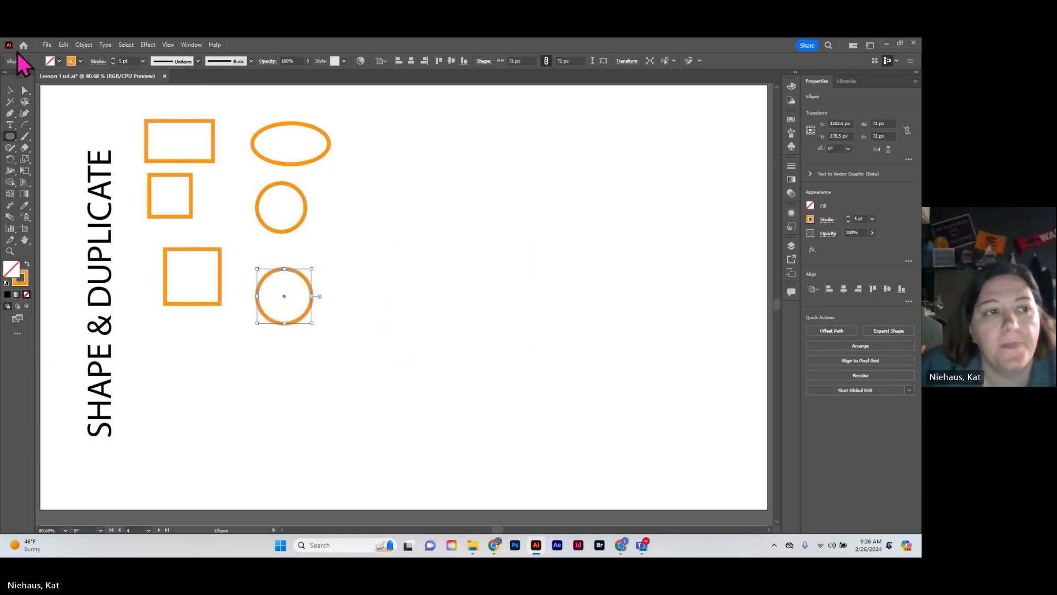
Draw a tilted hexagon about 67 px wide with the Polygon tool and move it in line with the ellipse
left_click(10, 136)
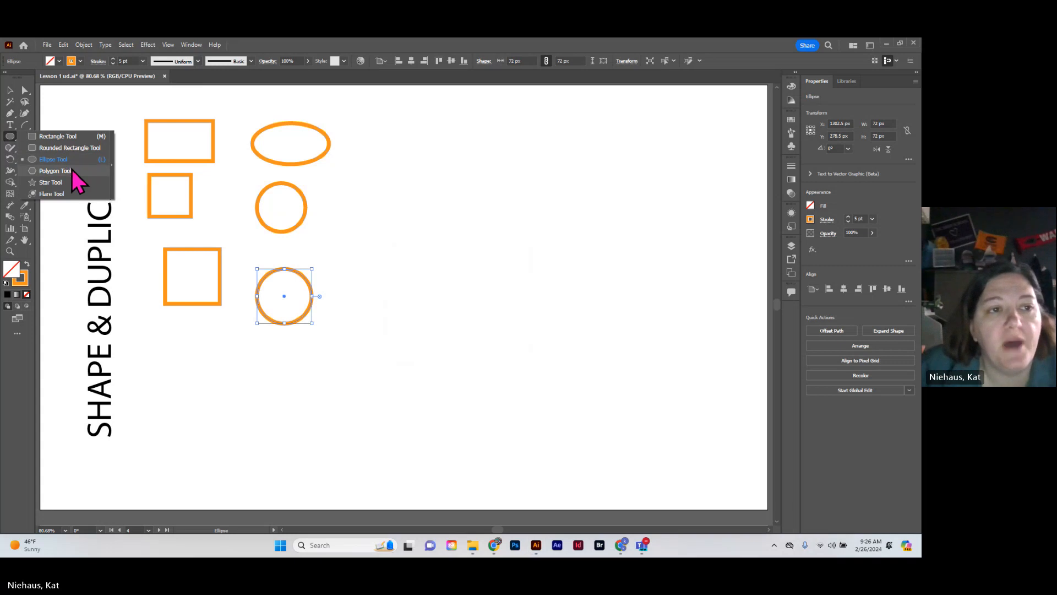
left_click(73, 171)
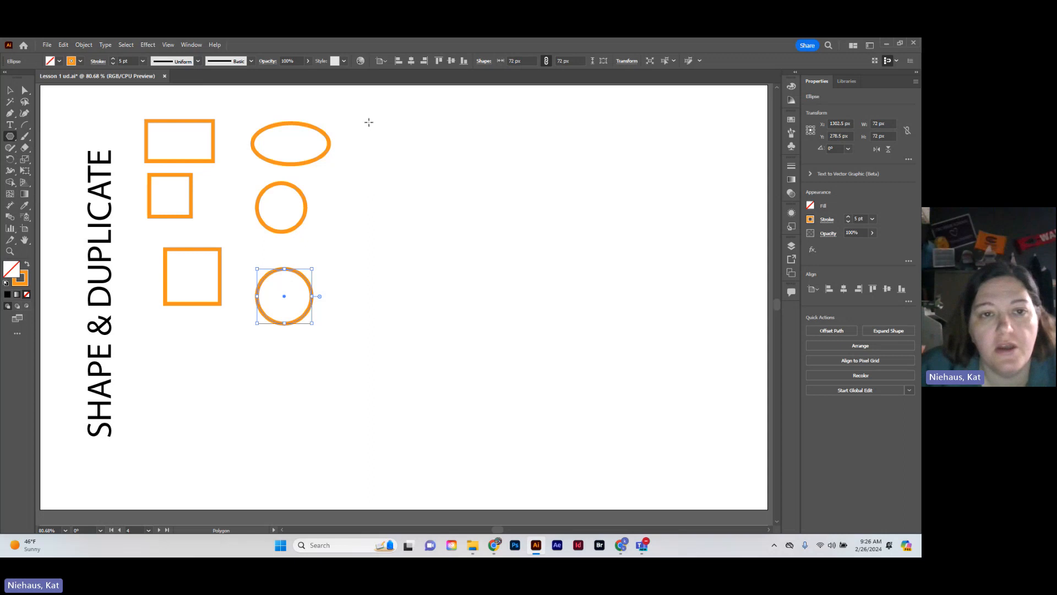
left_click_drag(369, 121, 386, 144)
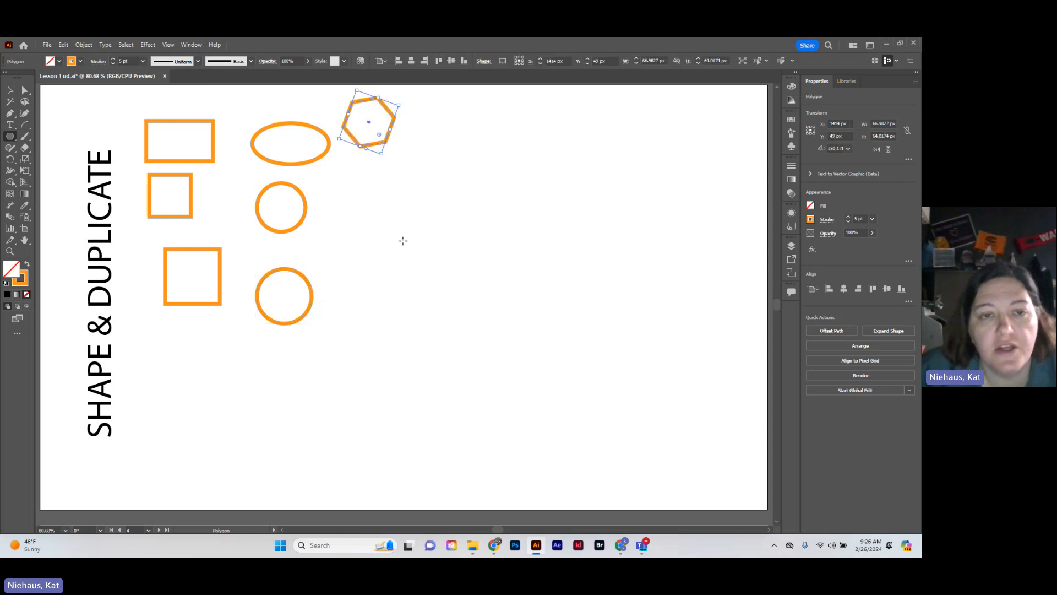
left_click(10, 91)
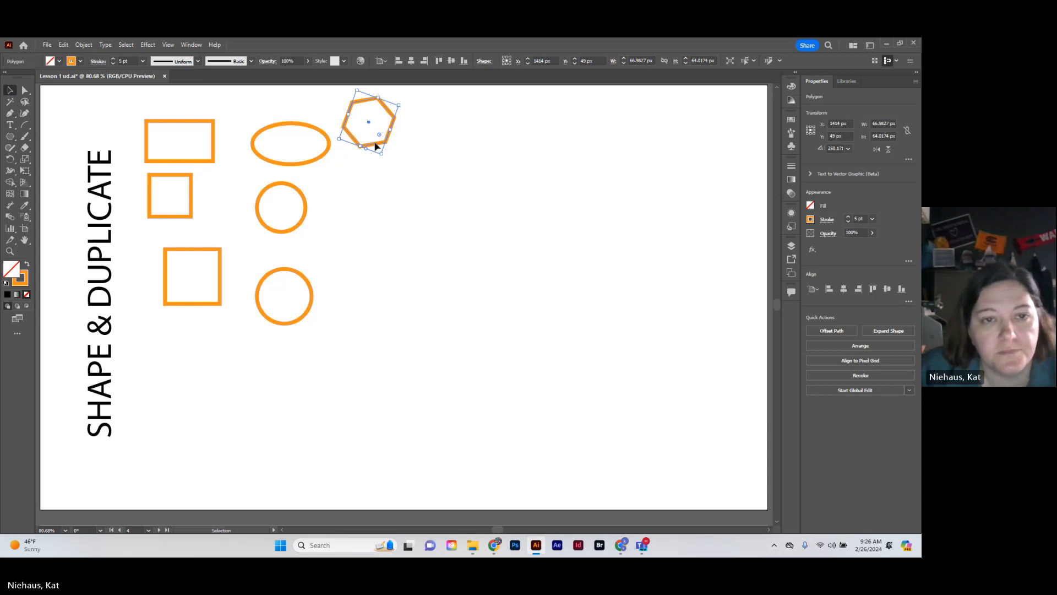
left_click_drag(376, 146, 400, 176)
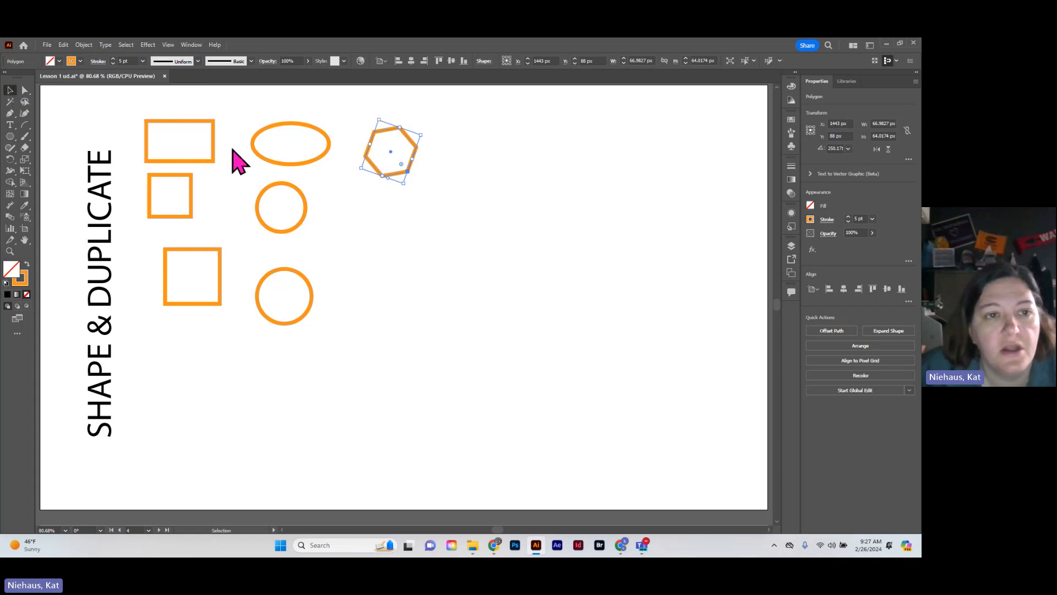
Round the wide rectangle's corners to about 18 px and try the same corner rounding on the hexagon
left_click(212, 163)
left_click_drag(119, 117, 161, 135)
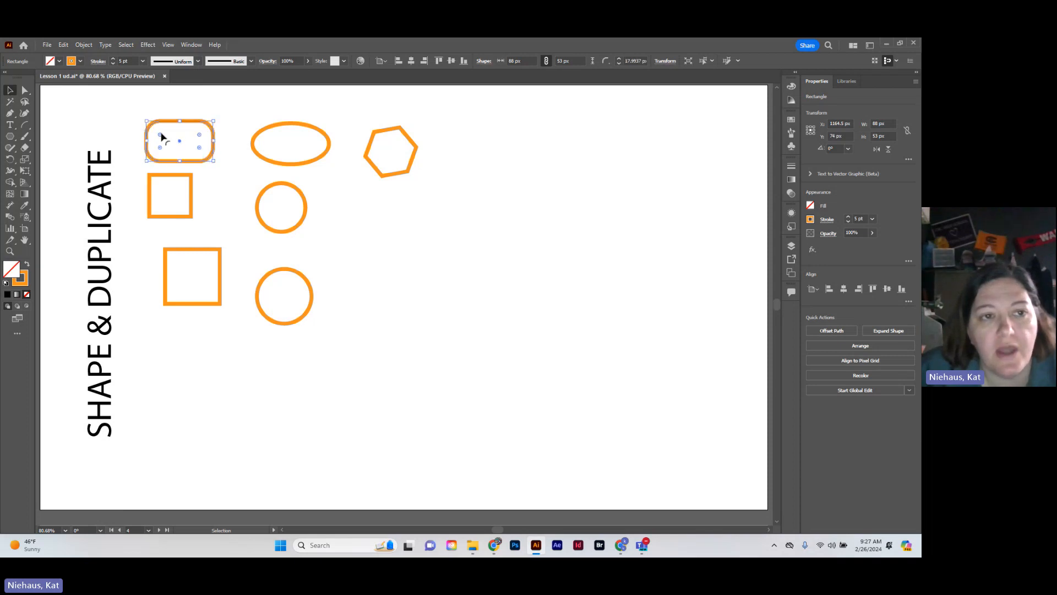
left_click(398, 173)
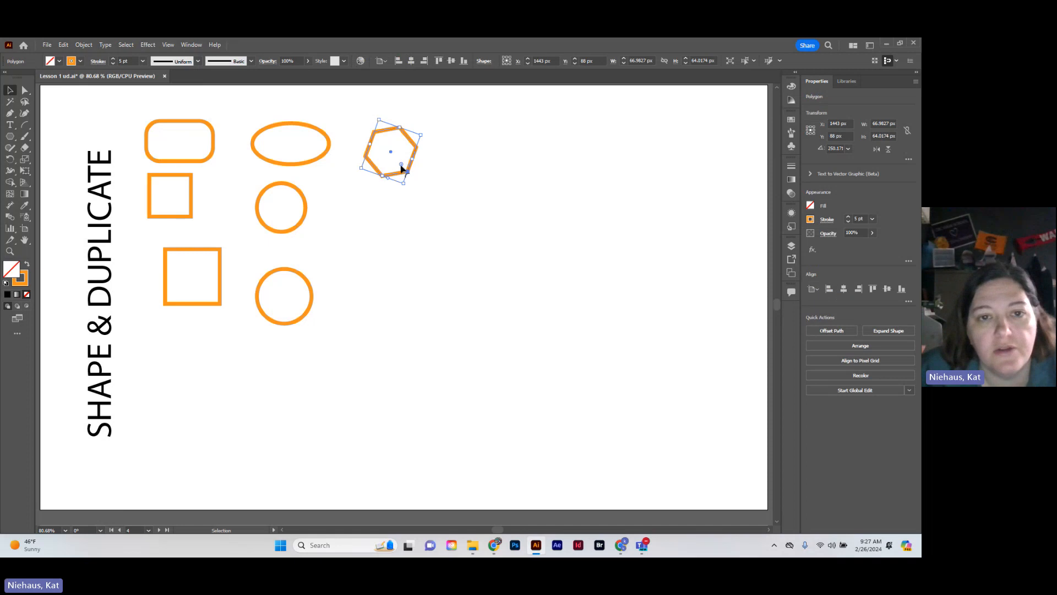
left_click_drag(401, 165, 414, 179)
left_click(380, 215)
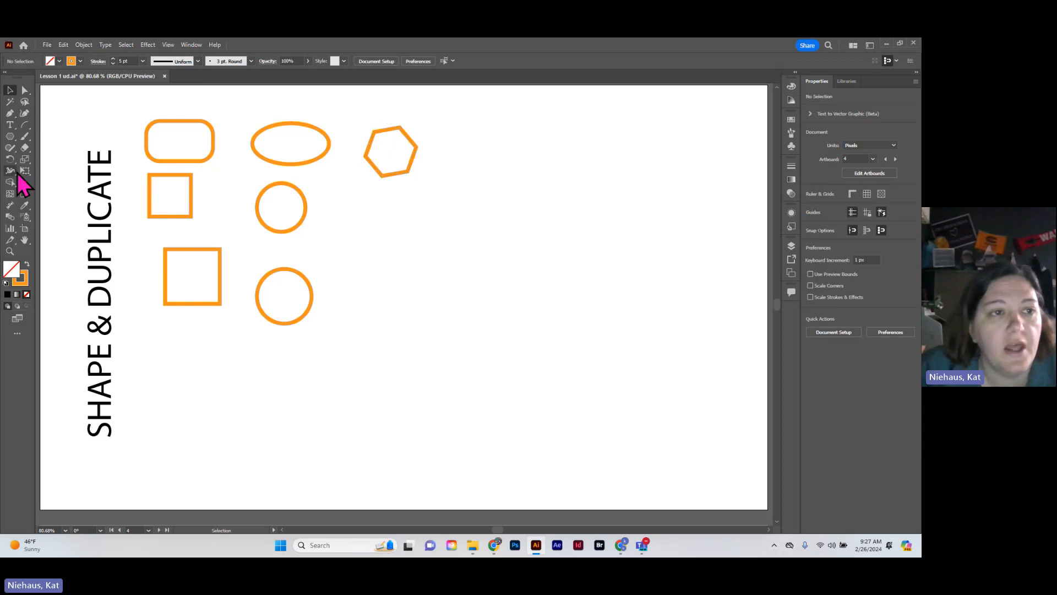
Create a 15-sided polygon with a 34.0261 px radius below the hexagon
left_click_drag(7, 136, 59, 177)
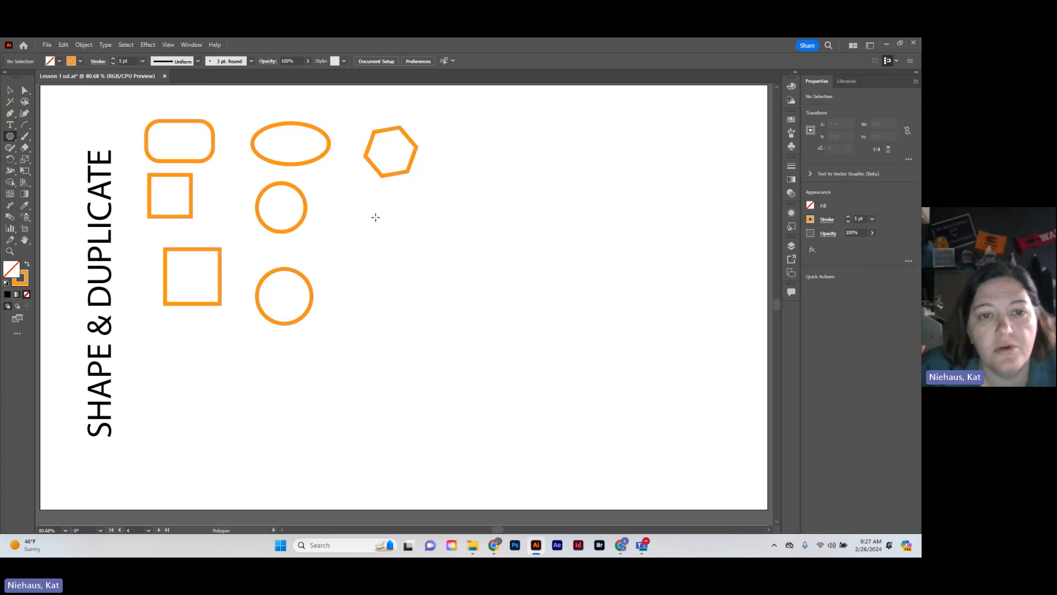
left_click(369, 221)
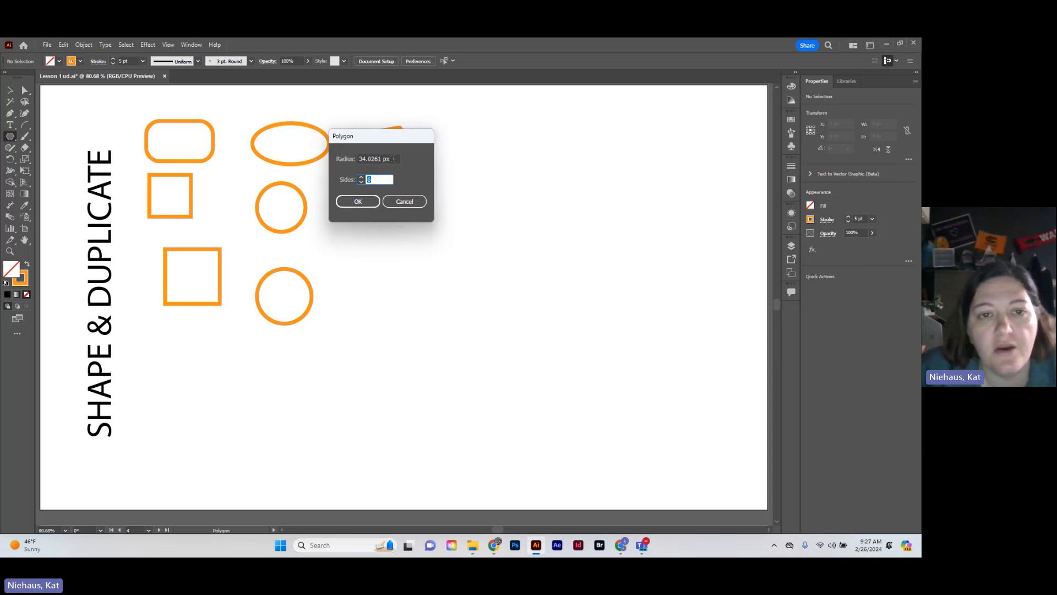
left_click(362, 178)
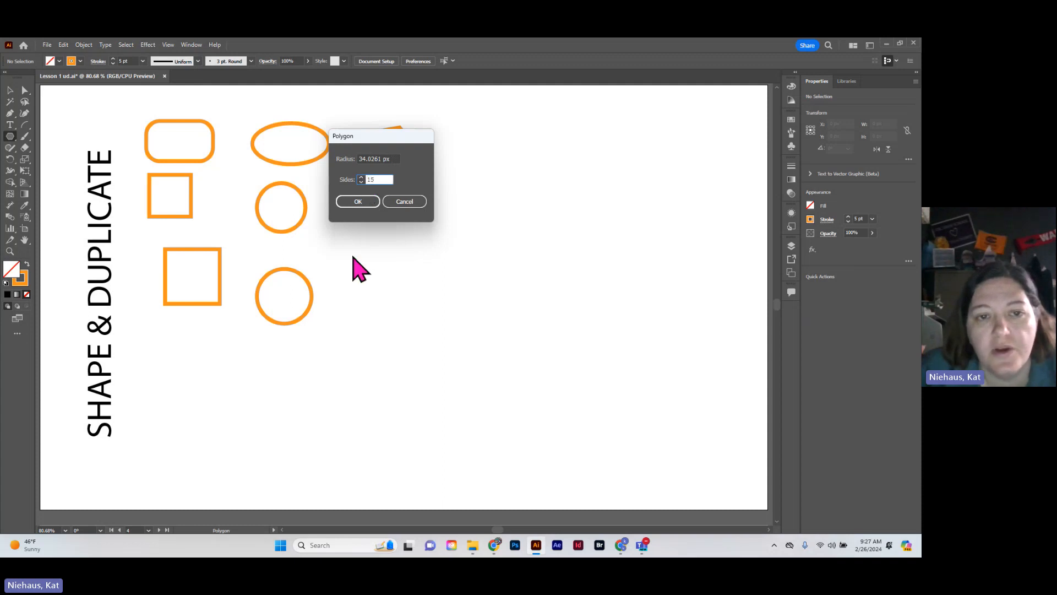
left_click(360, 202)
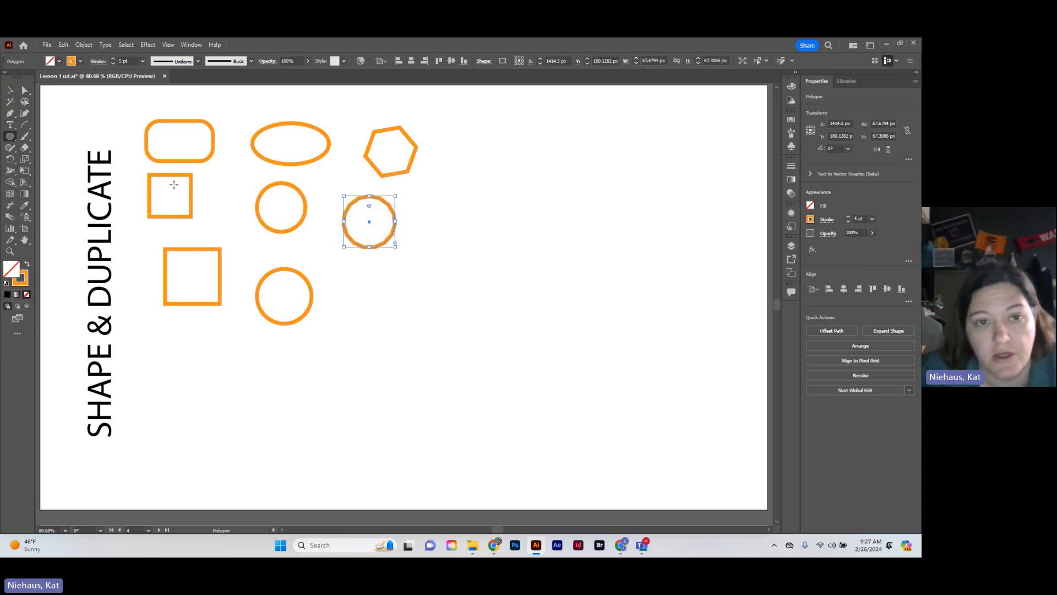
Draw an upright five-pointed star about 96 px wide beside the hexagon with the Star tool
left_click(10, 138)
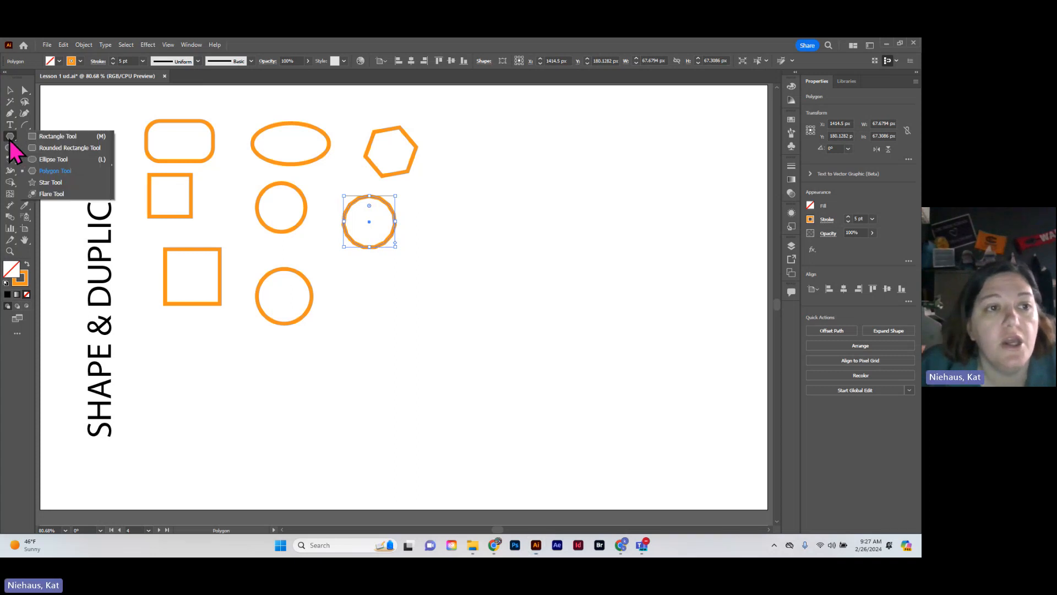
left_click(55, 182)
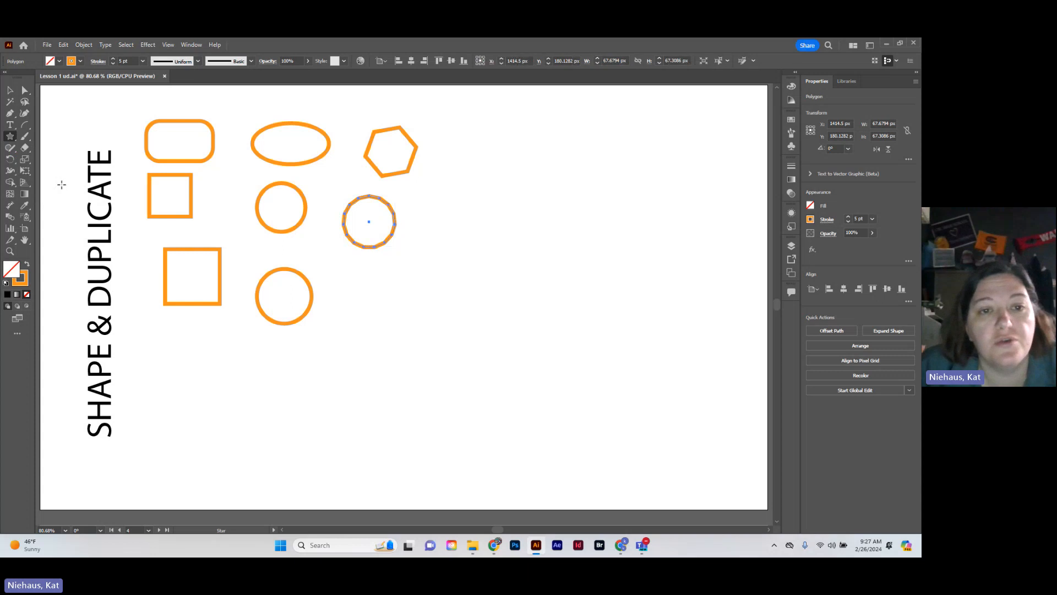
left_click(494, 159)
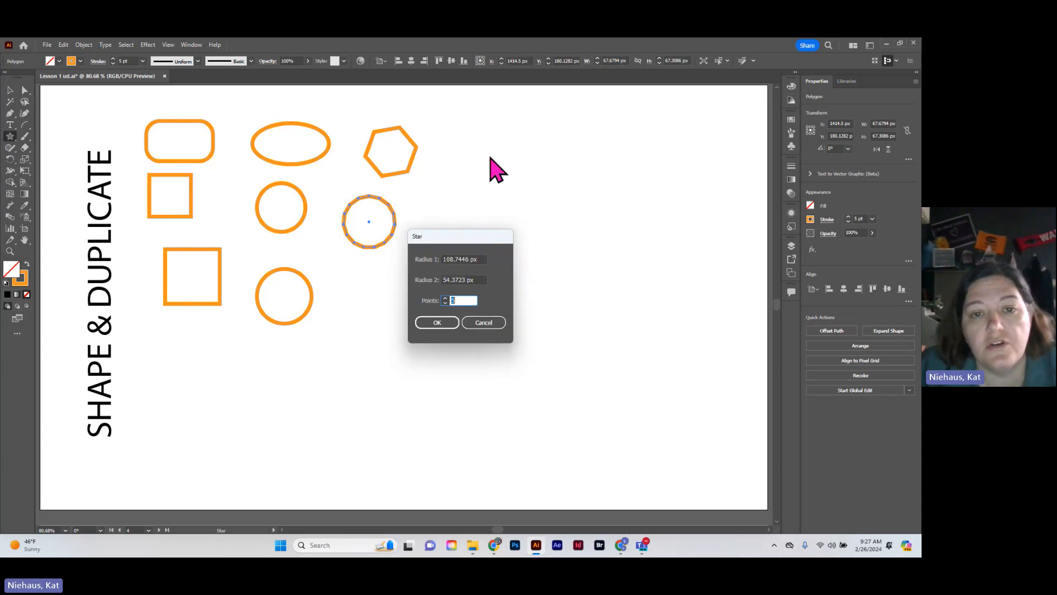
left_click(478, 322)
left_click_drag(453, 137, 477, 172)
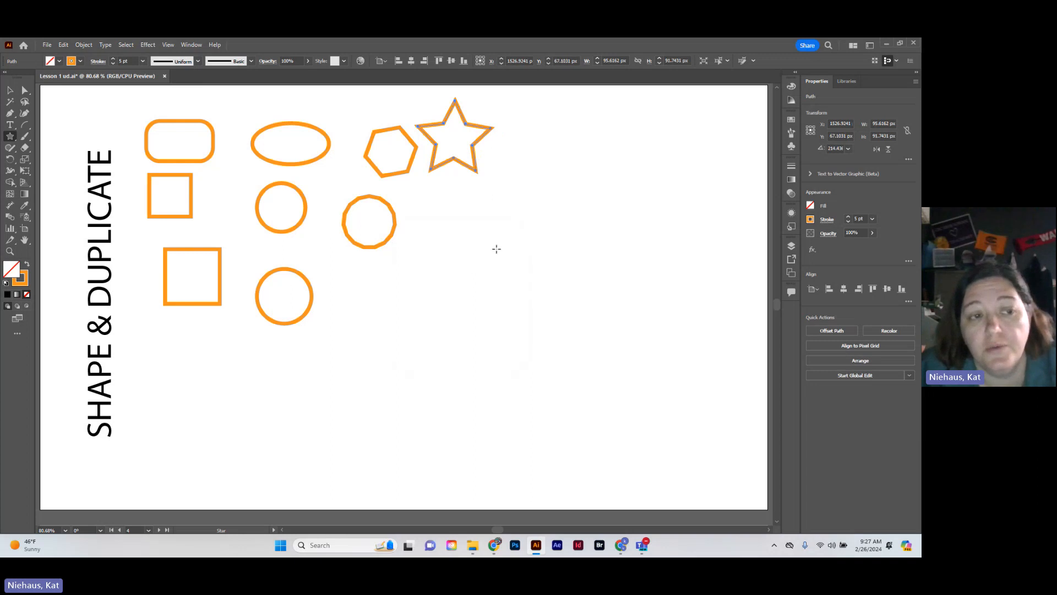
Create a three-pointed star below the five-pointed star and a 26-pointed star beside it, each with radii 50.2871 px and 25.1436 px
left_click(496, 248)
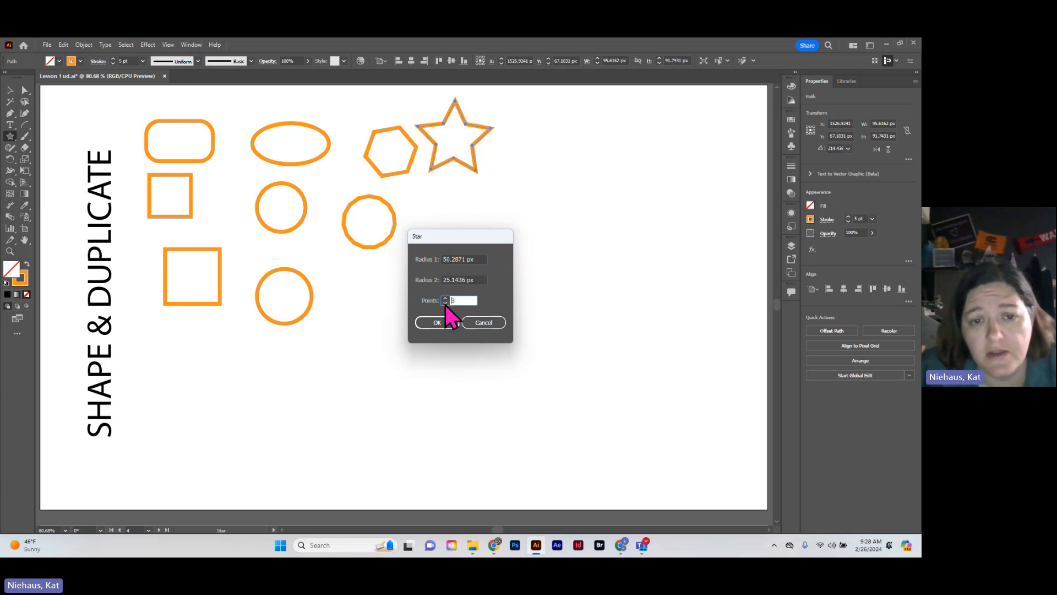
left_click(439, 323)
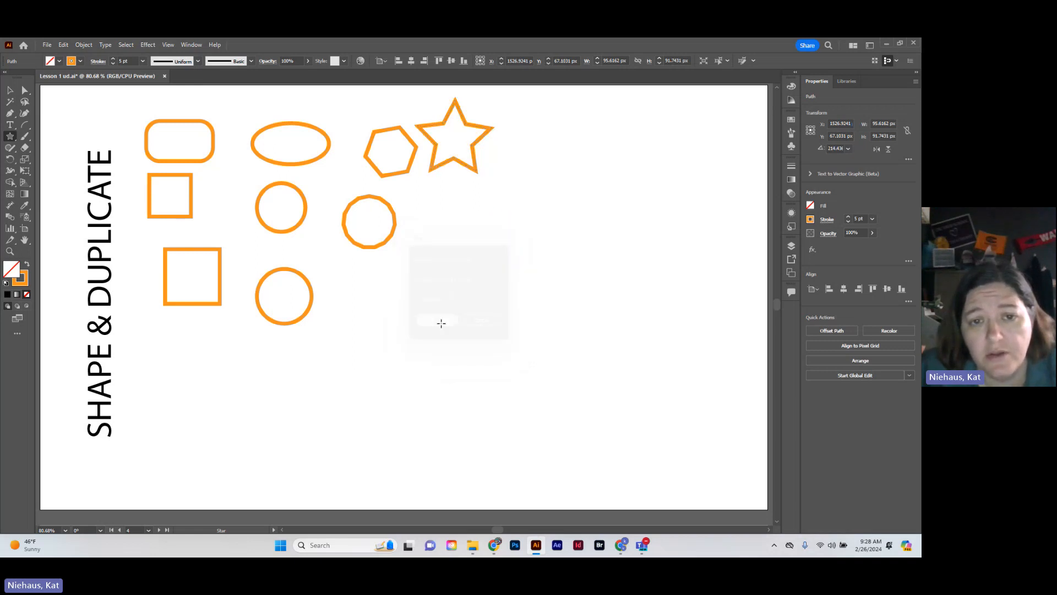
left_click(522, 175)
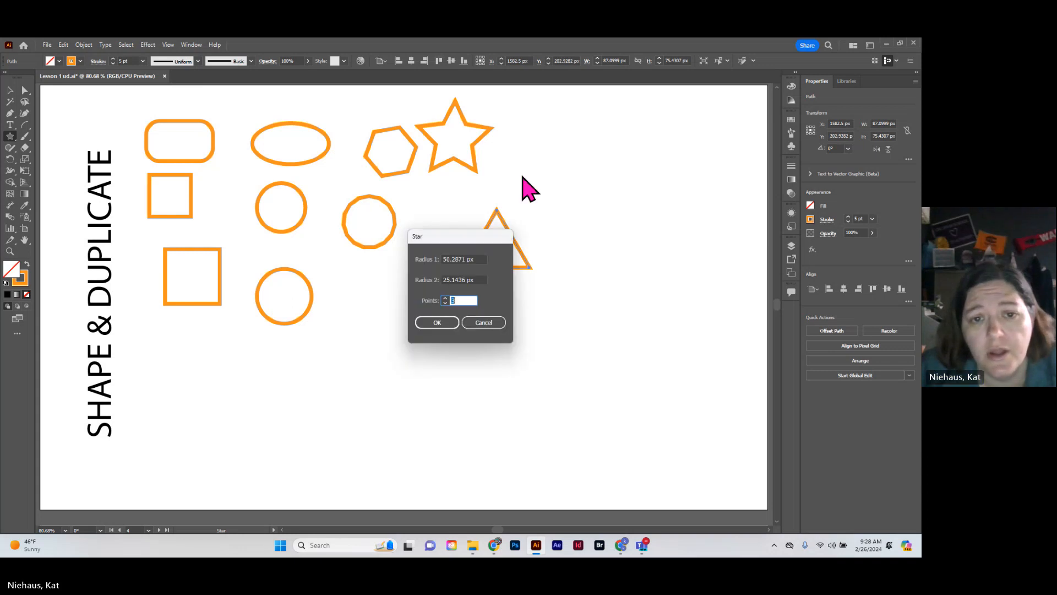
type("4")
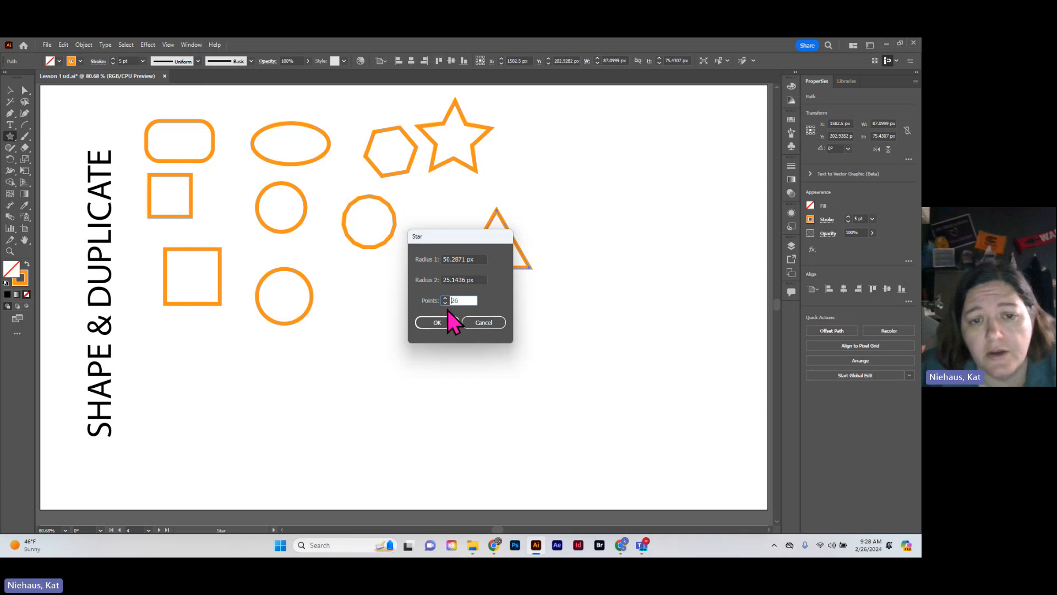
left_click(447, 323)
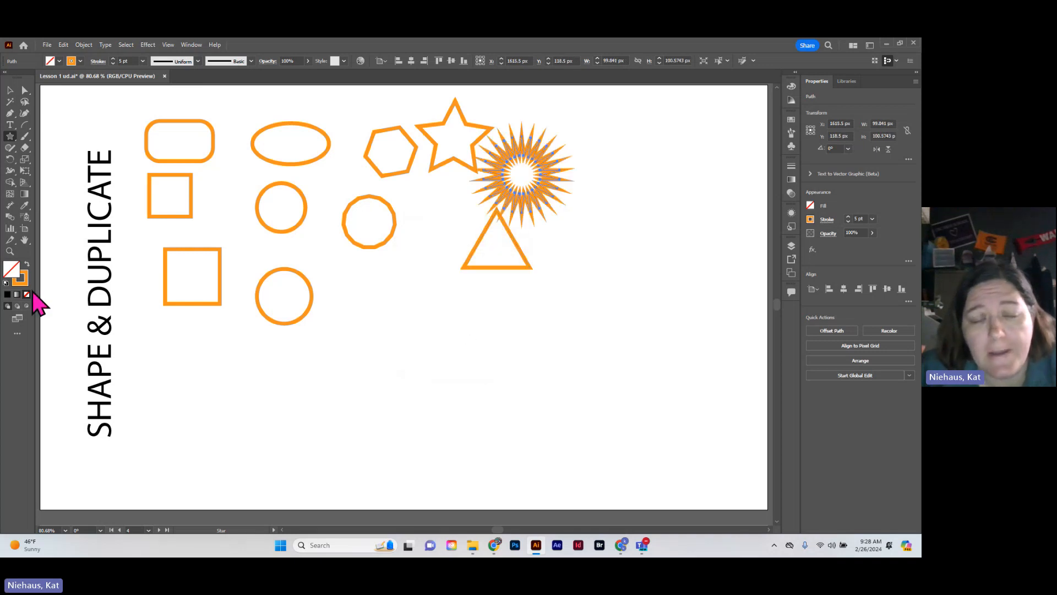
Place a lens flare below the triangle with the Flare tool, using a 100 pt diameter, 15 rays and 10 rings
left_click(12, 137)
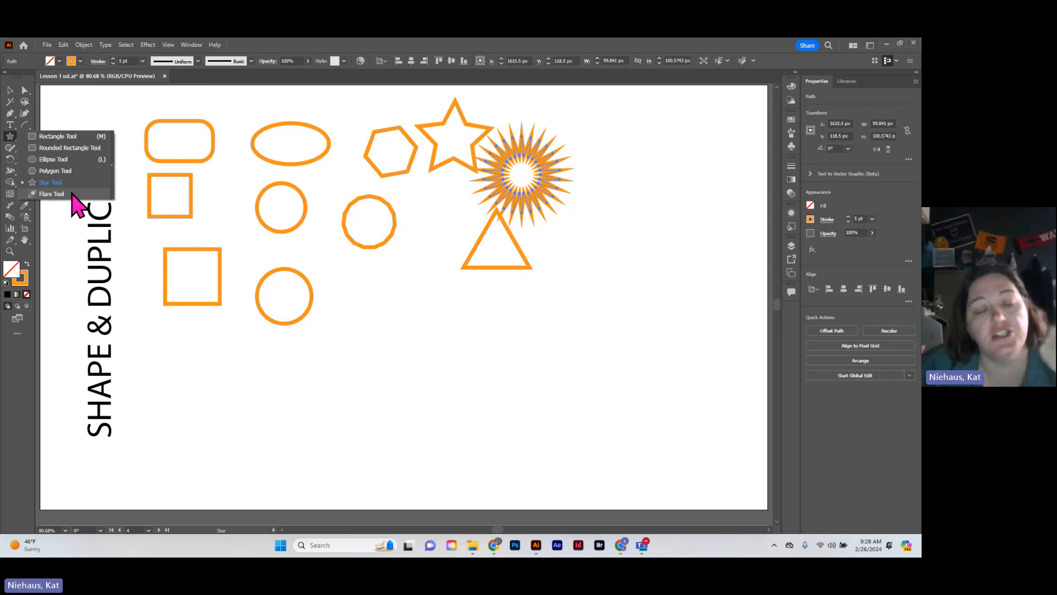
left_click(50, 194)
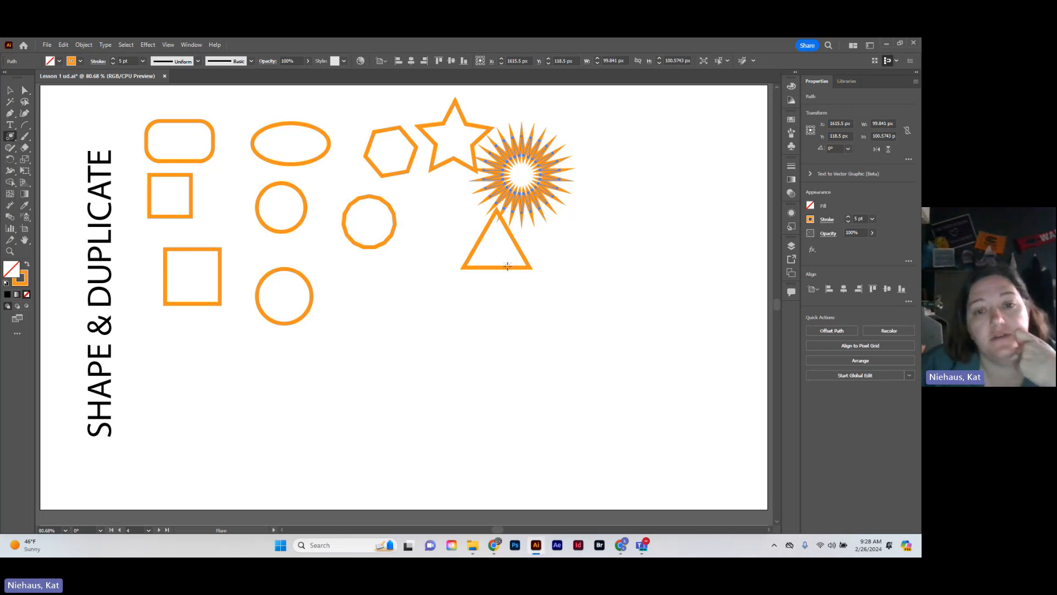
left_click(527, 322)
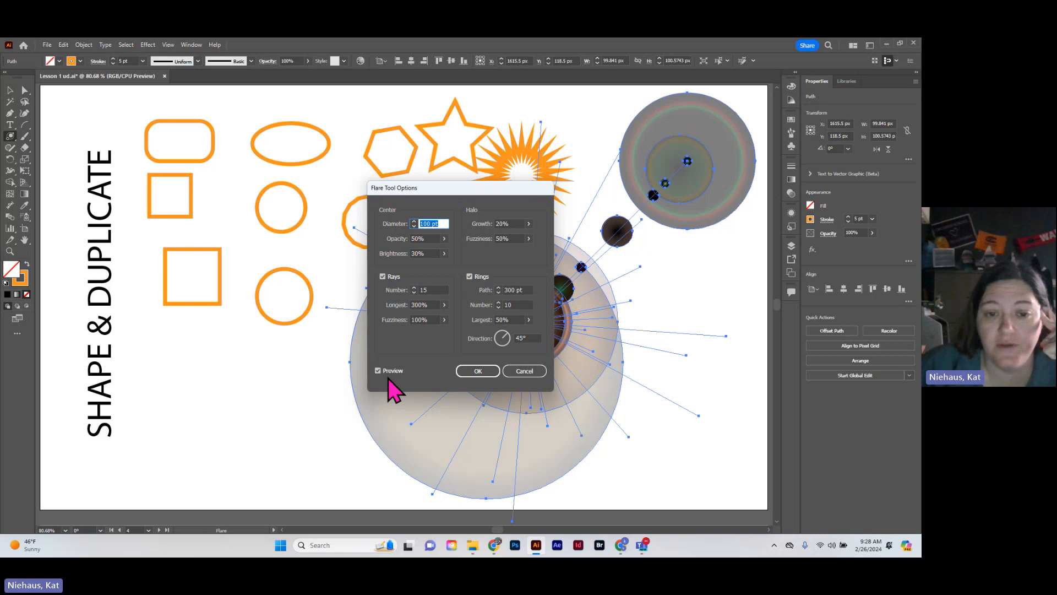
left_click(478, 371)
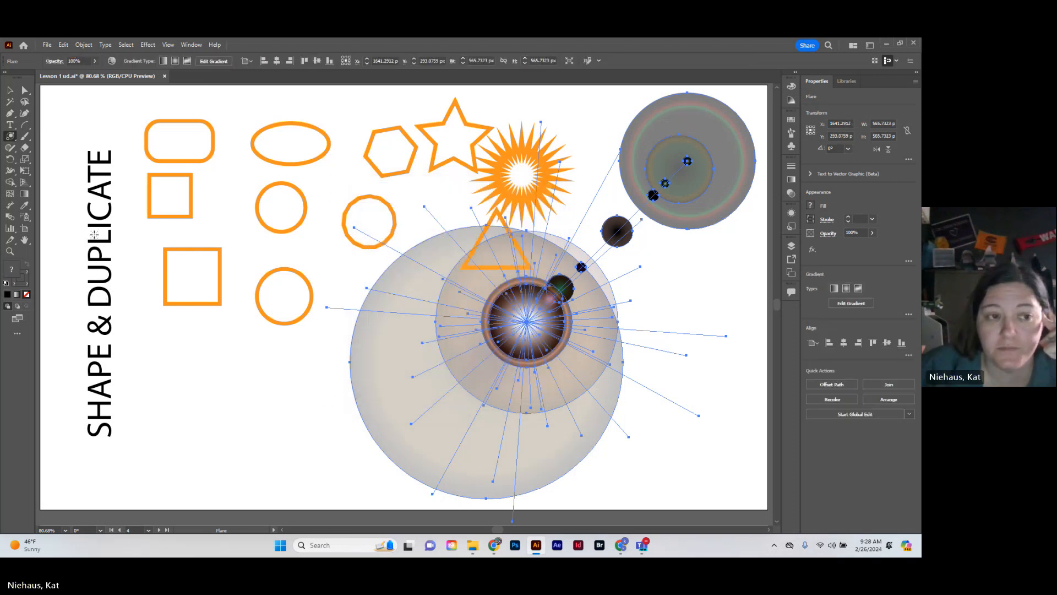
Duplicate the 72 px square, placing the copy about 125 px below the original and slightly to its right
left_click(10, 89)
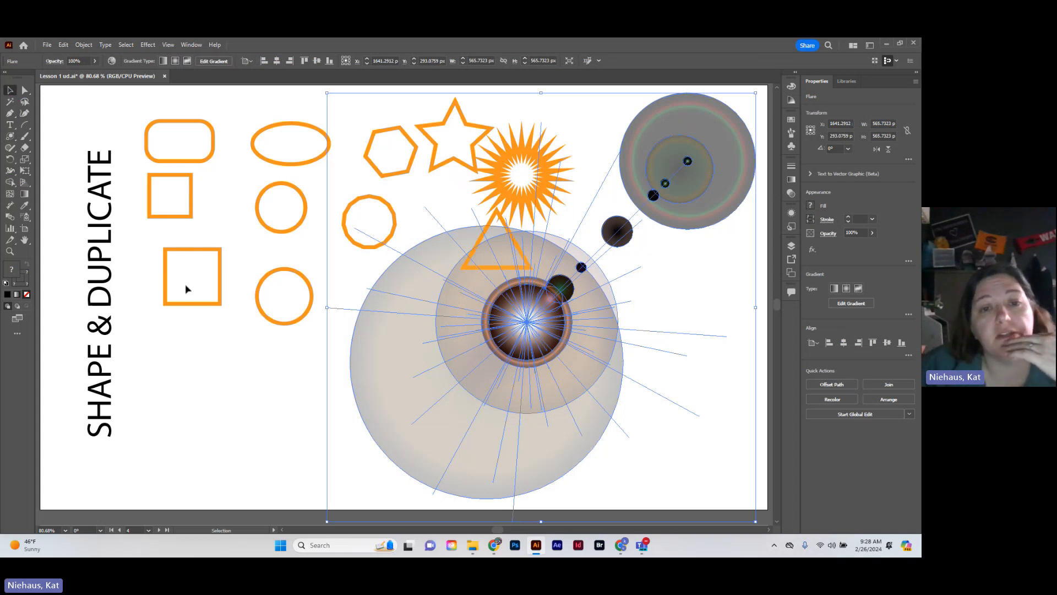
left_click(197, 309)
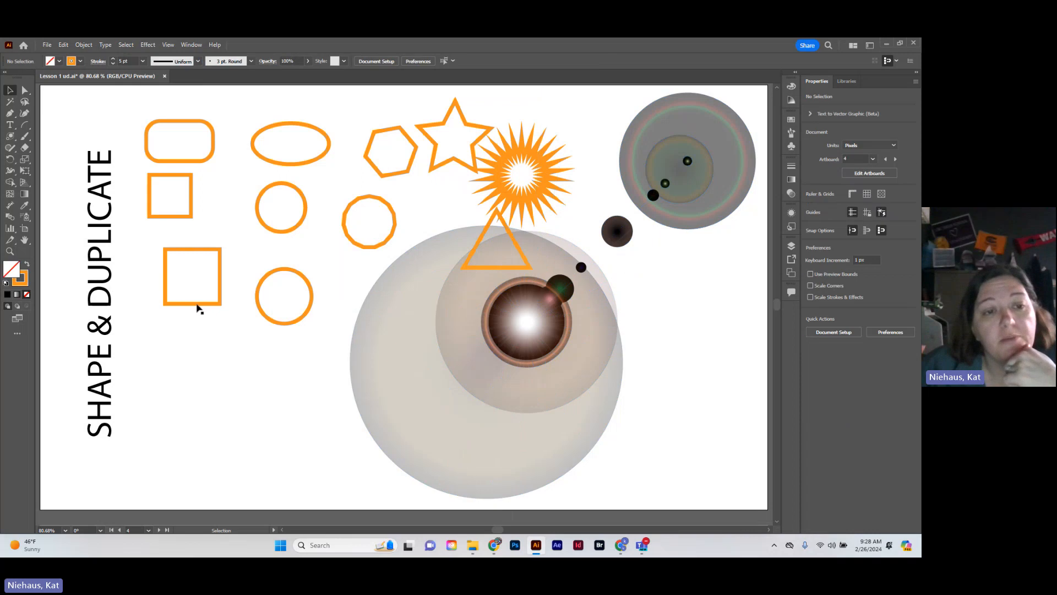
left_click(198, 305)
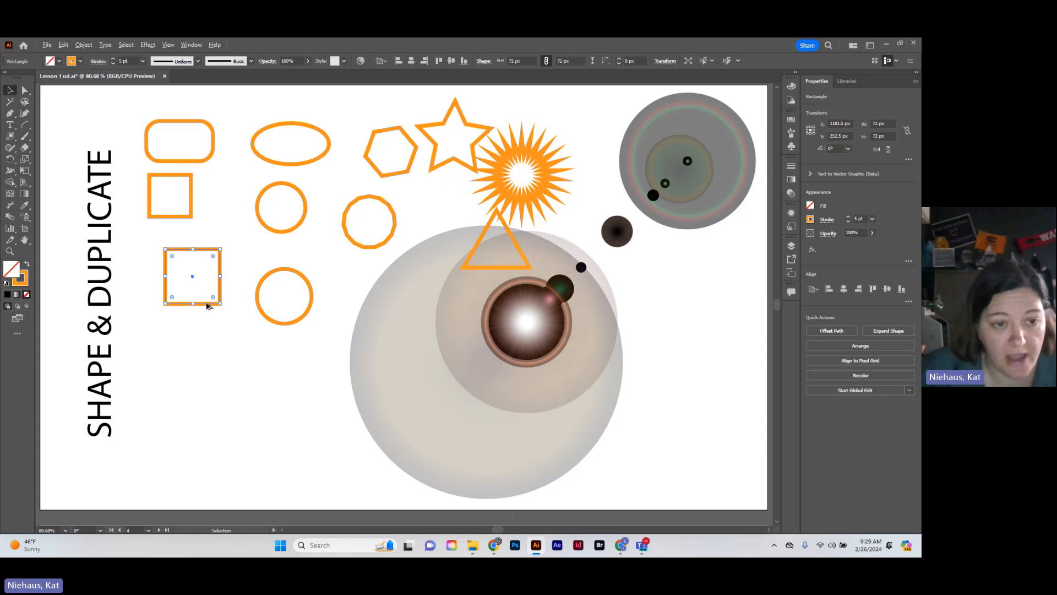
left_click_drag(207, 306, 215, 401)
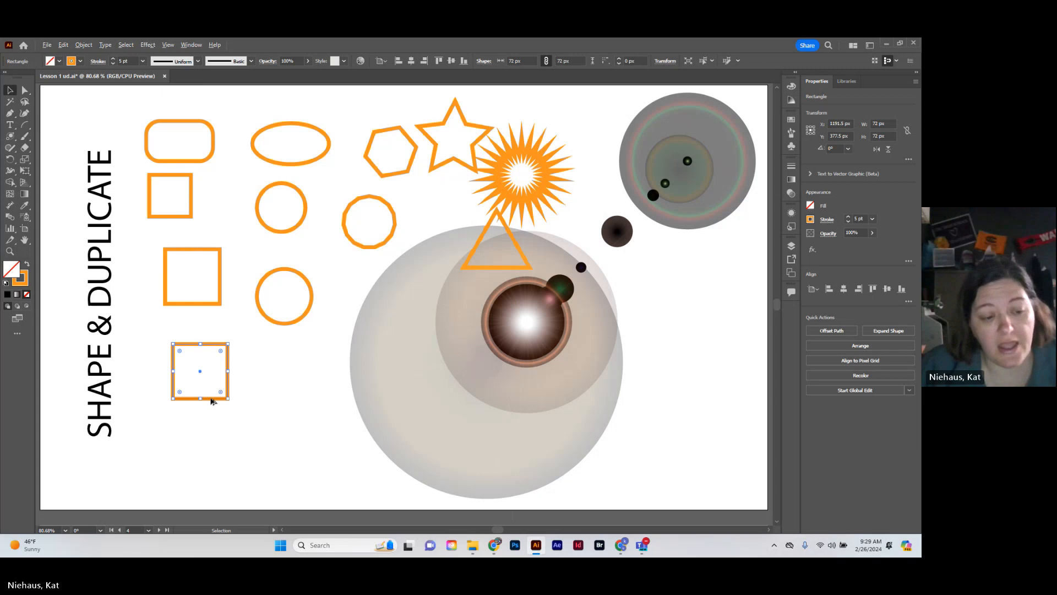
Duplicate the lower 72 px square again, placing the new copy about 95 px straight below it
mouse_move(211, 398)
left_mouse_down()
mouse_move(240, 439)
mouse_move(214, 405)
left_mouse_up()
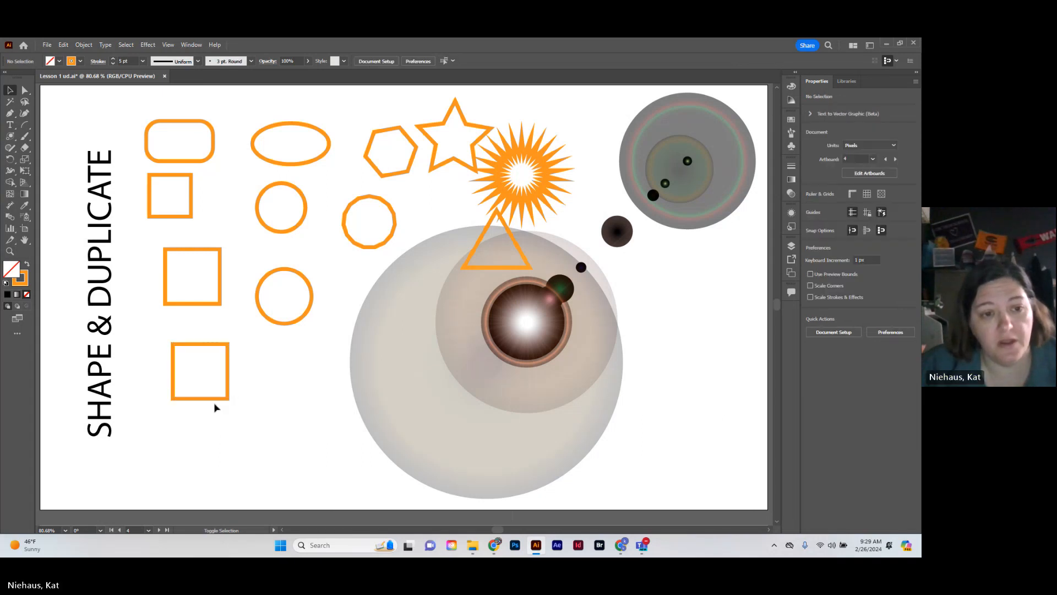
left_click(213, 401)
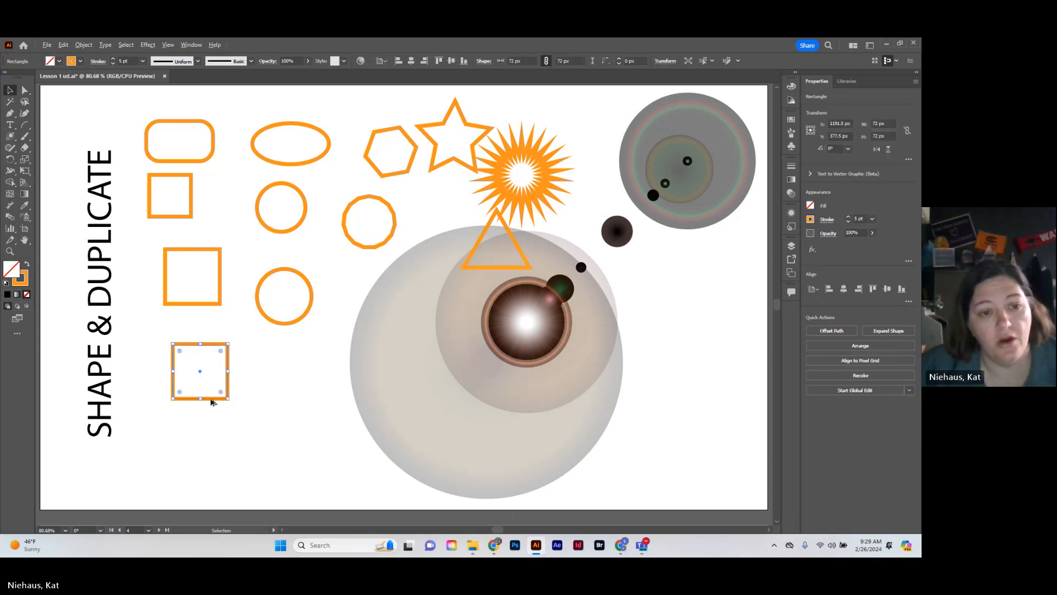
left_click(211, 403)
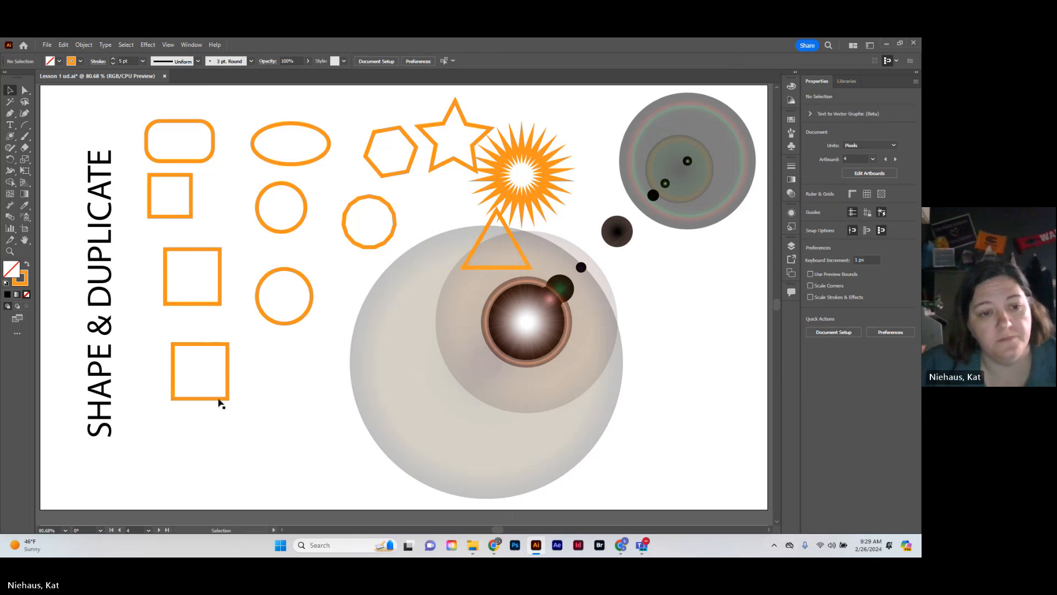
left_click(218, 402)
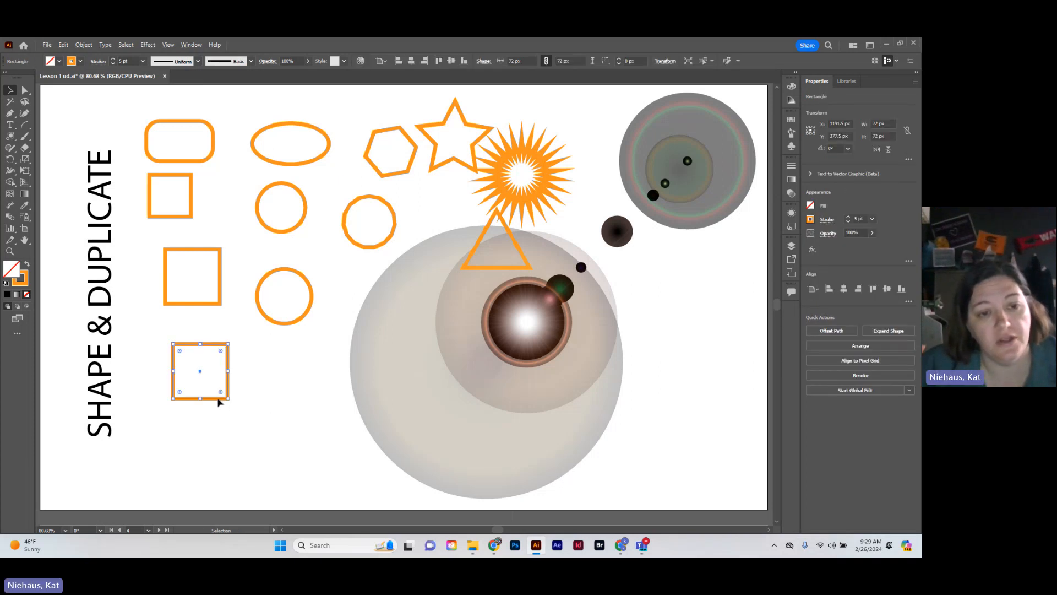
left_click_drag(219, 402, 229, 471)
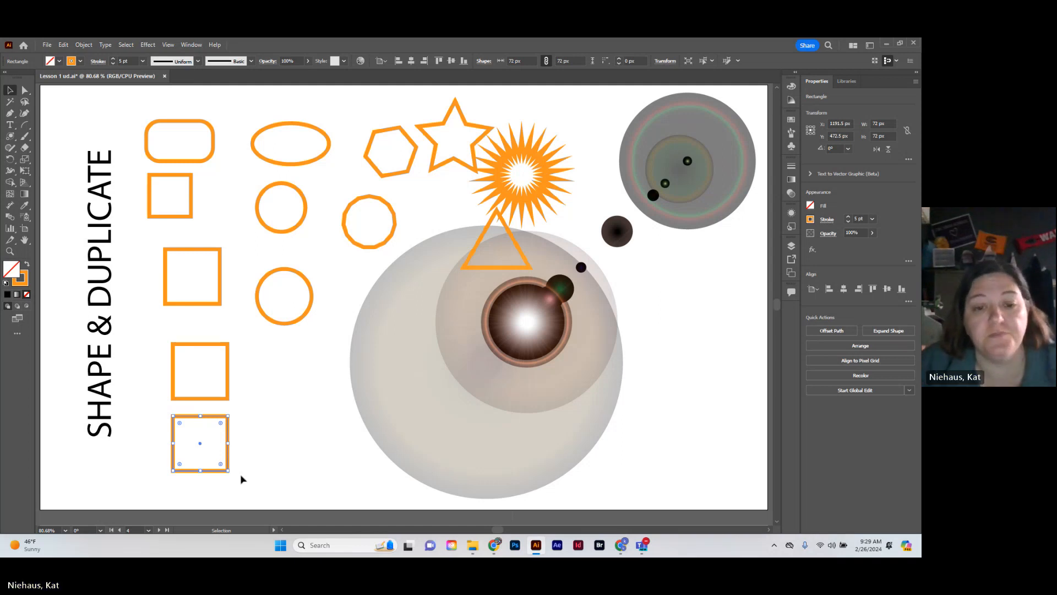
Apply the Cat's Tongue brush to the first flower shape on the BRUSHES artboard
left_click_drag(495, 530, 524, 530)
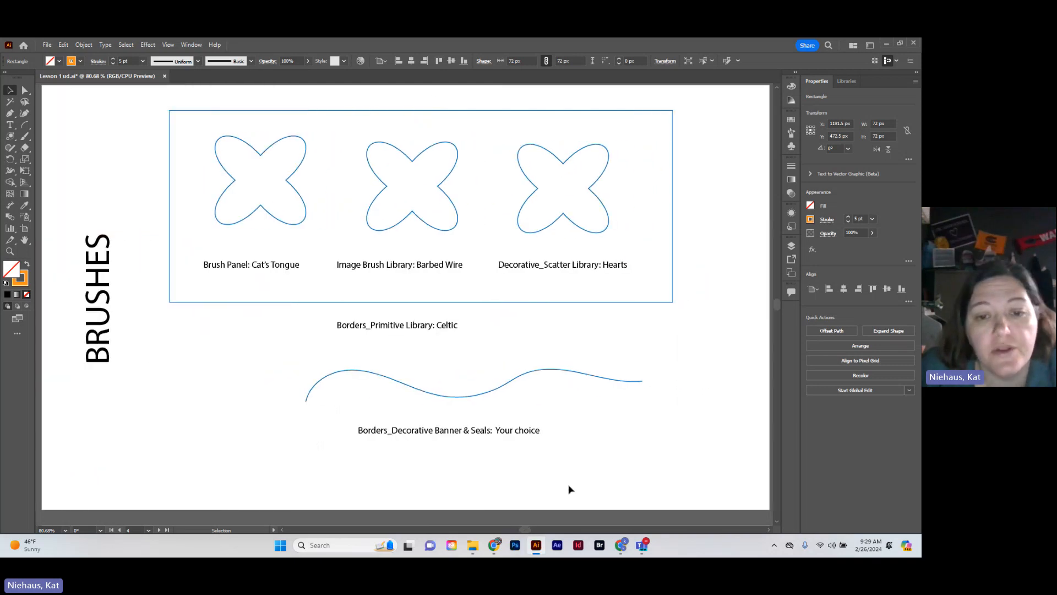
scroll(570, 489, "up", 1)
scroll(570, 489, "down", 1)
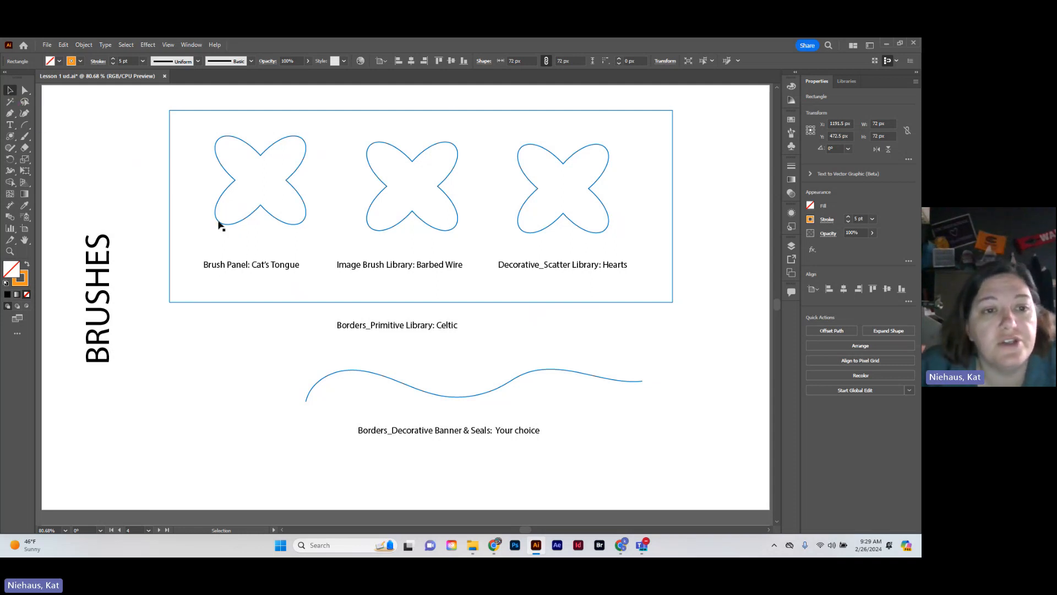
left_click(242, 223)
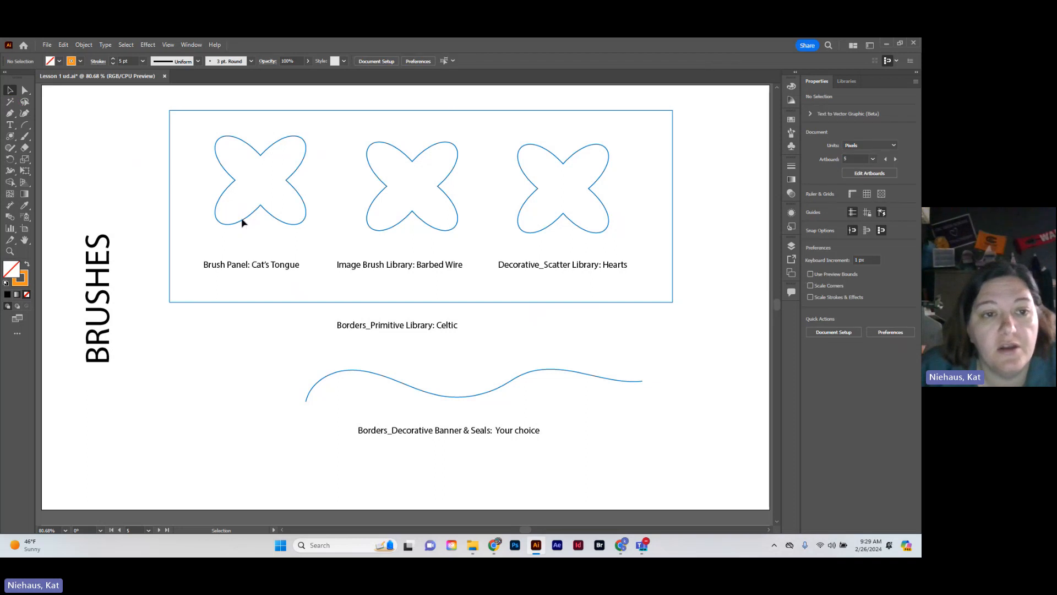
left_click_drag(204, 141, 263, 214)
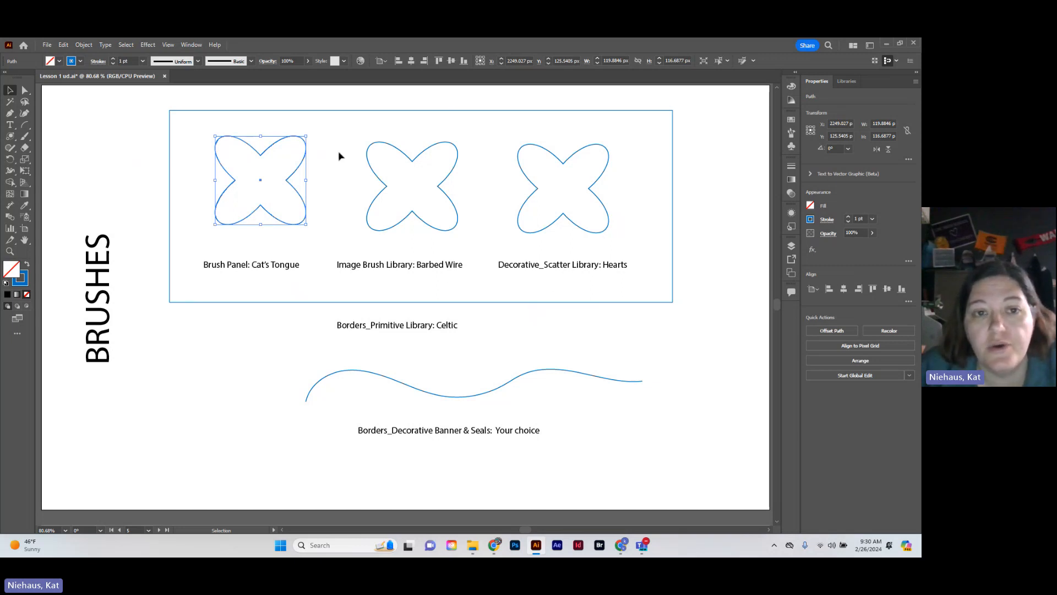
left_click(792, 134)
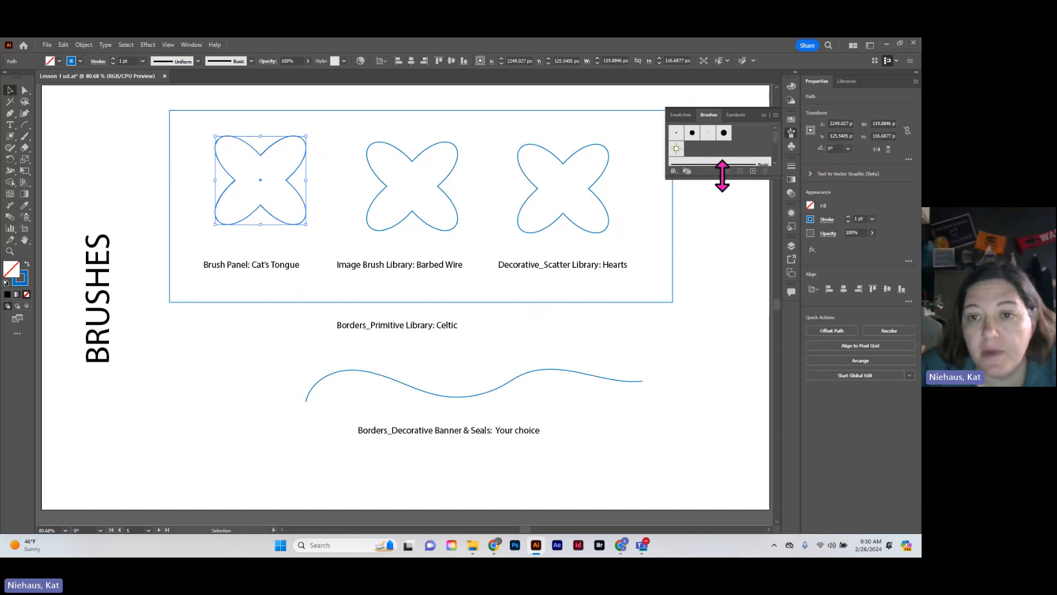
left_click_drag(715, 175, 715, 337)
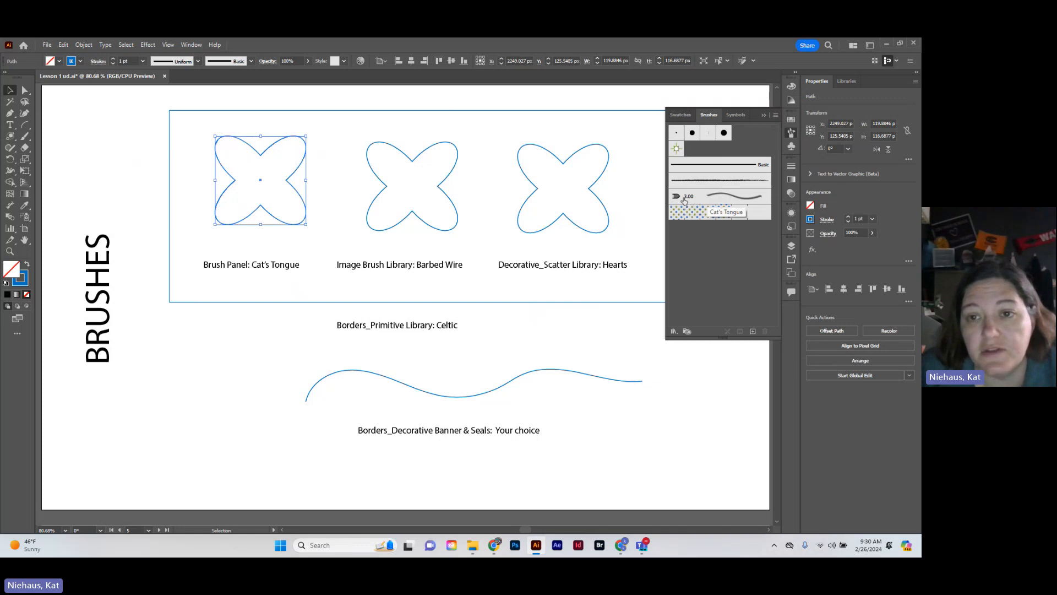
left_click(733, 201)
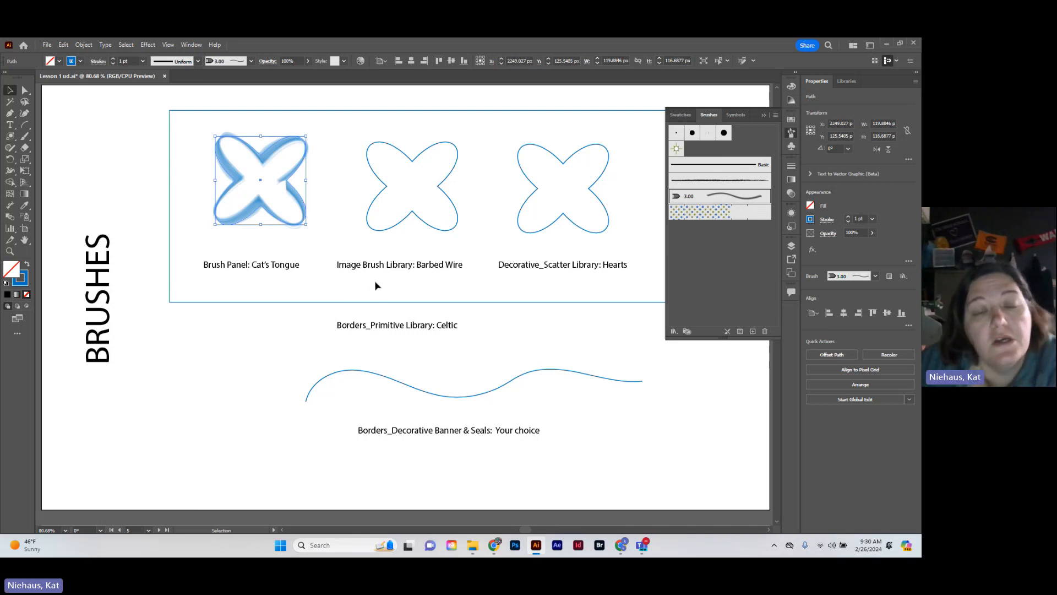
left_click(384, 232)
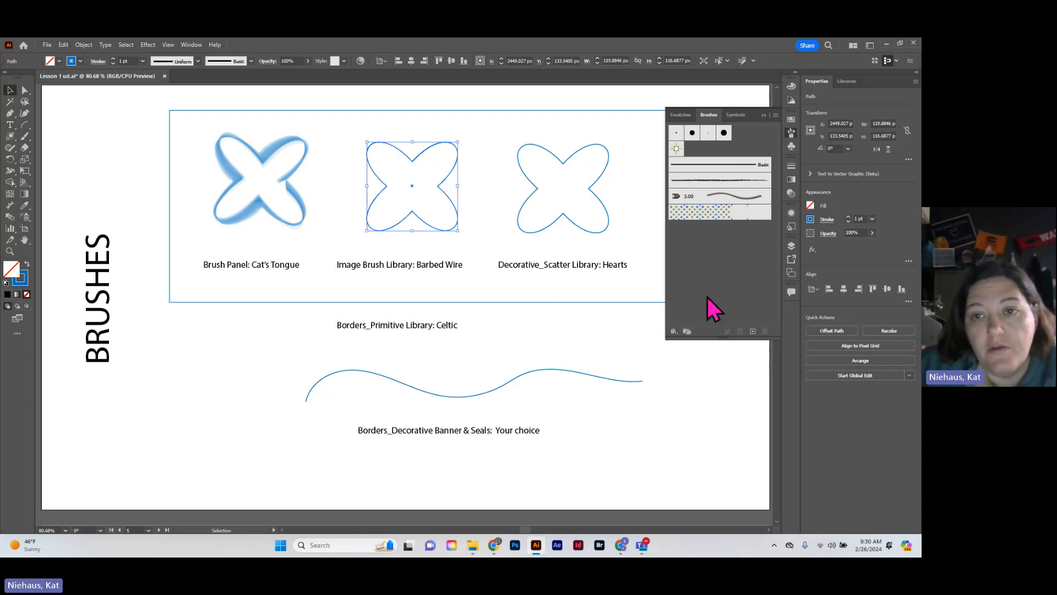
left_click(736, 116)
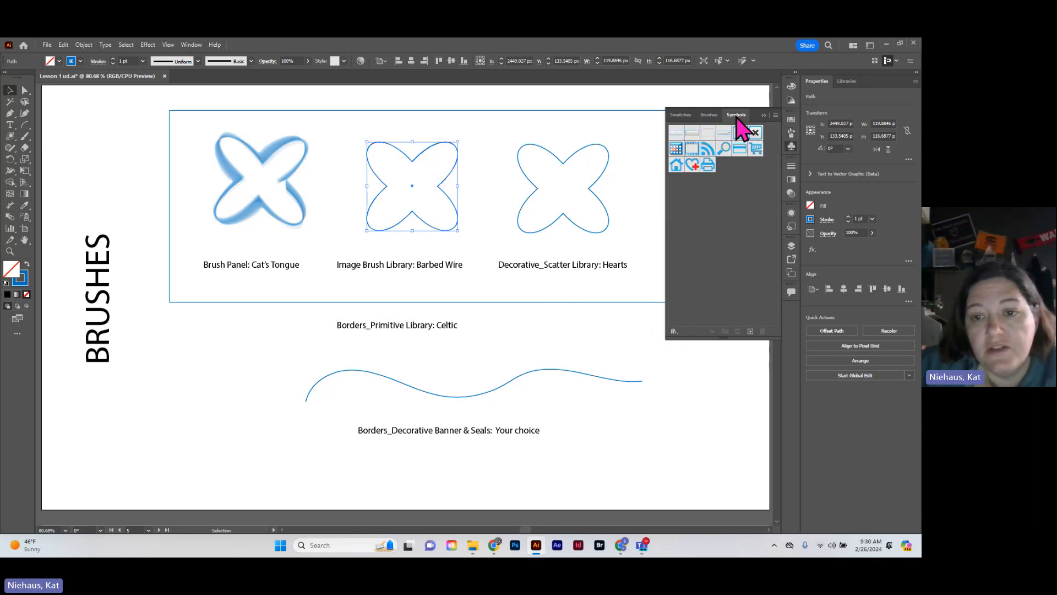
left_click(708, 117)
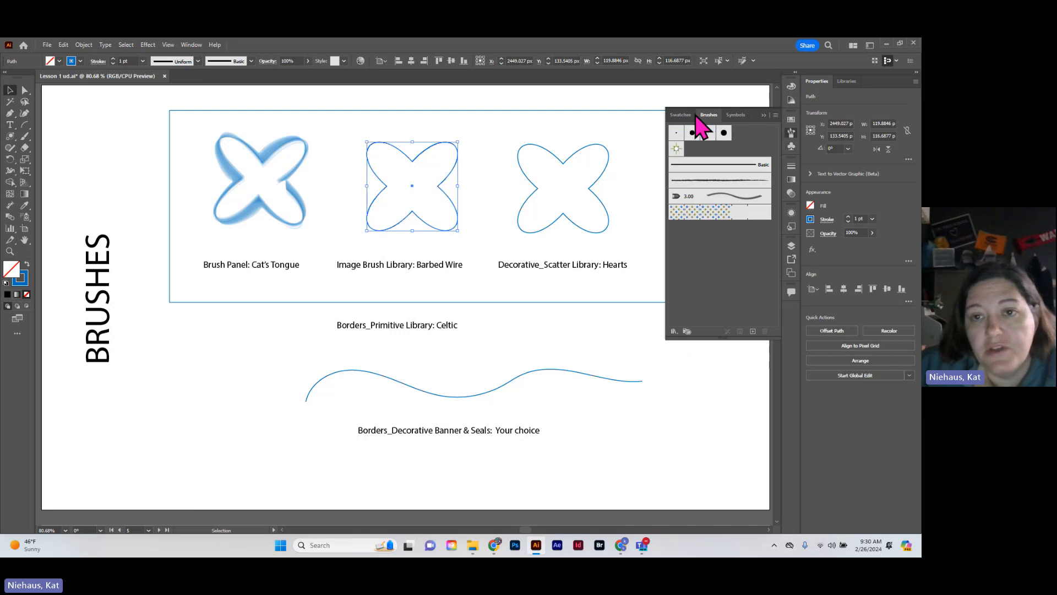
left_click(685, 115)
left_click(687, 114)
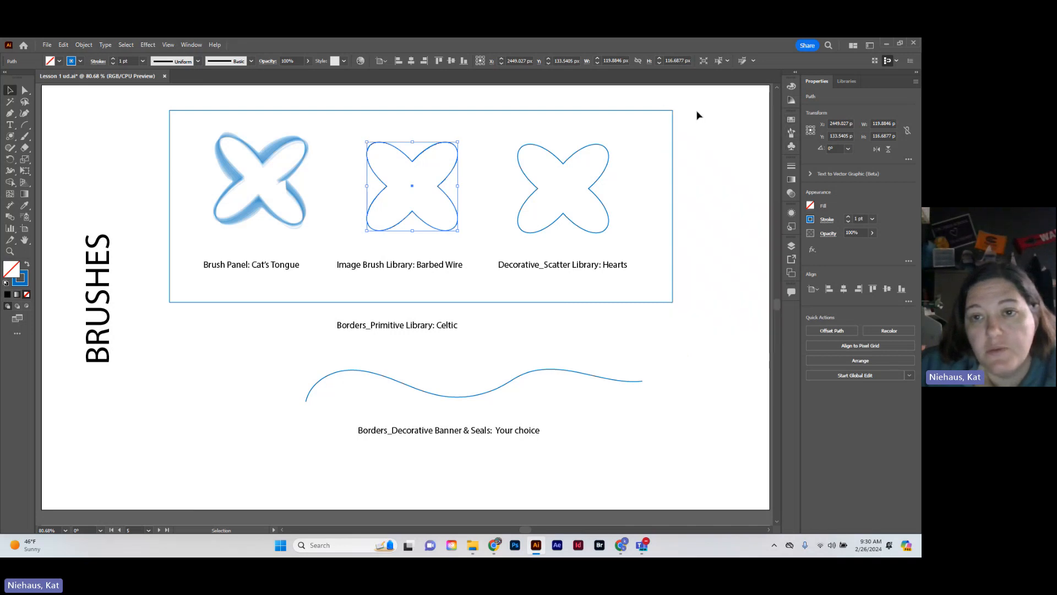
left_click(789, 134)
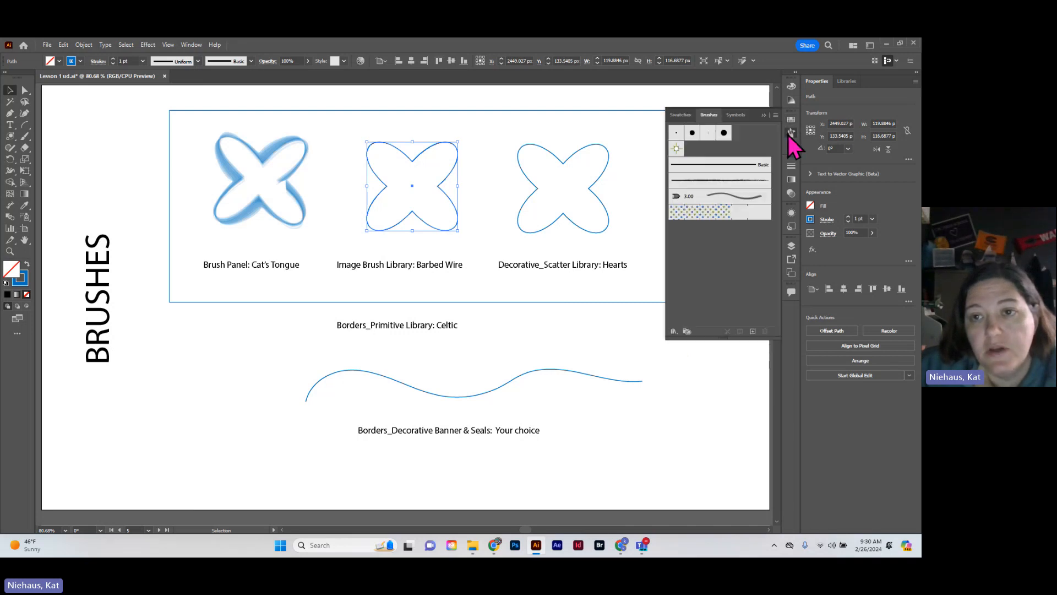
left_click(683, 114)
left_click(673, 331)
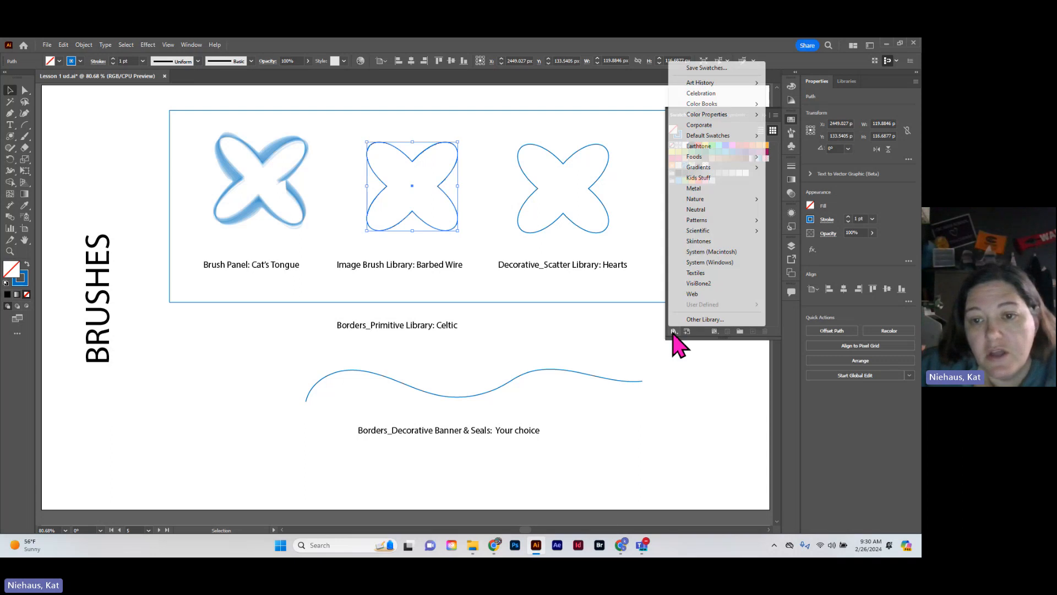
left_click(621, 99)
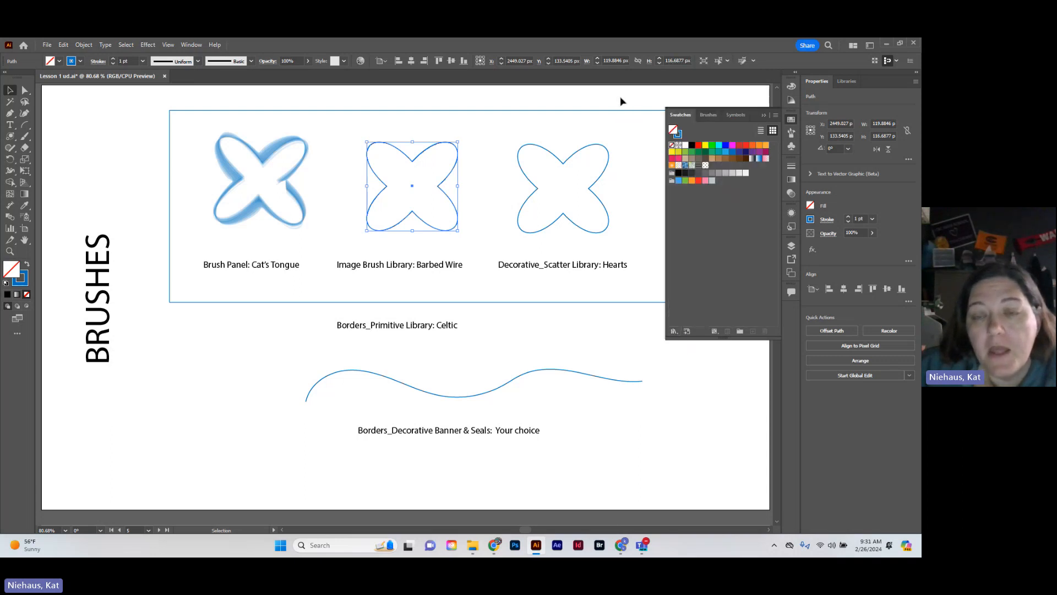
Open the Image Brush Library, move its panel beside the second flower shape, and enlarge it to show all brushes
left_click(714, 116)
left_click(674, 331)
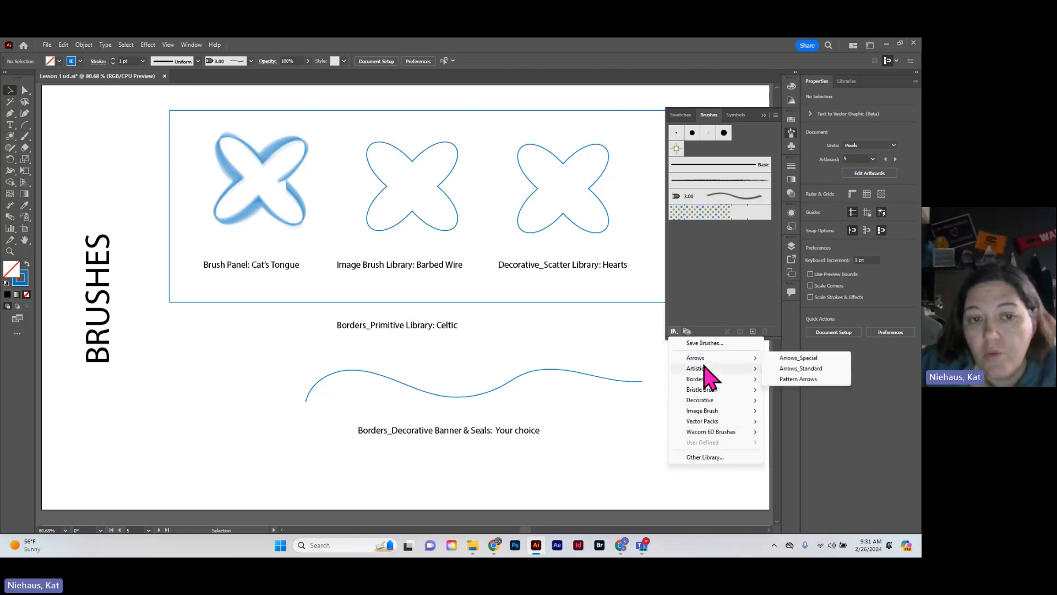
mouse_move(704, 370)
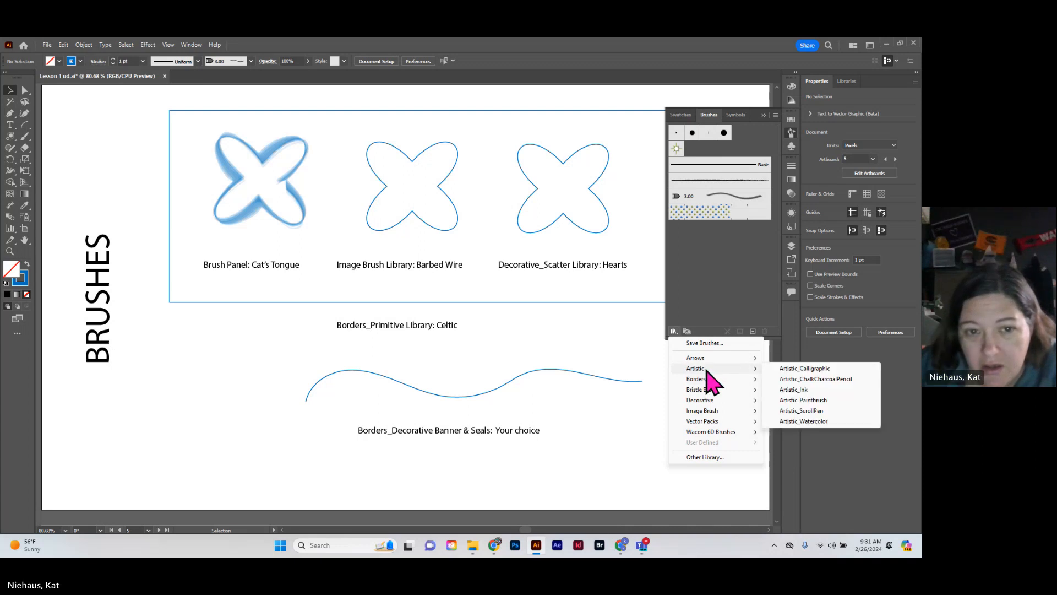
mouse_move(710, 417)
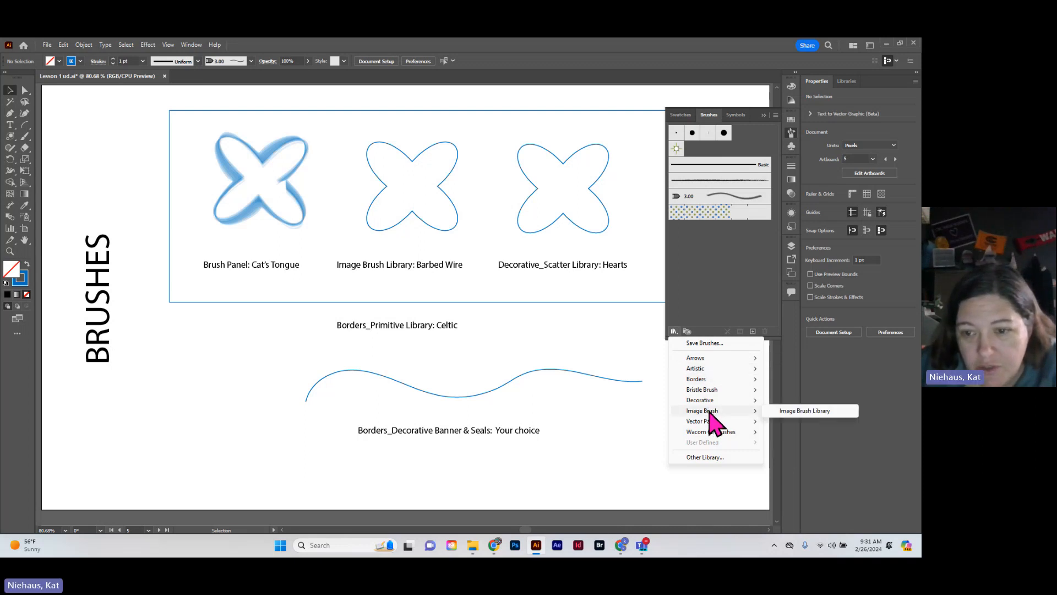
left_click(787, 412)
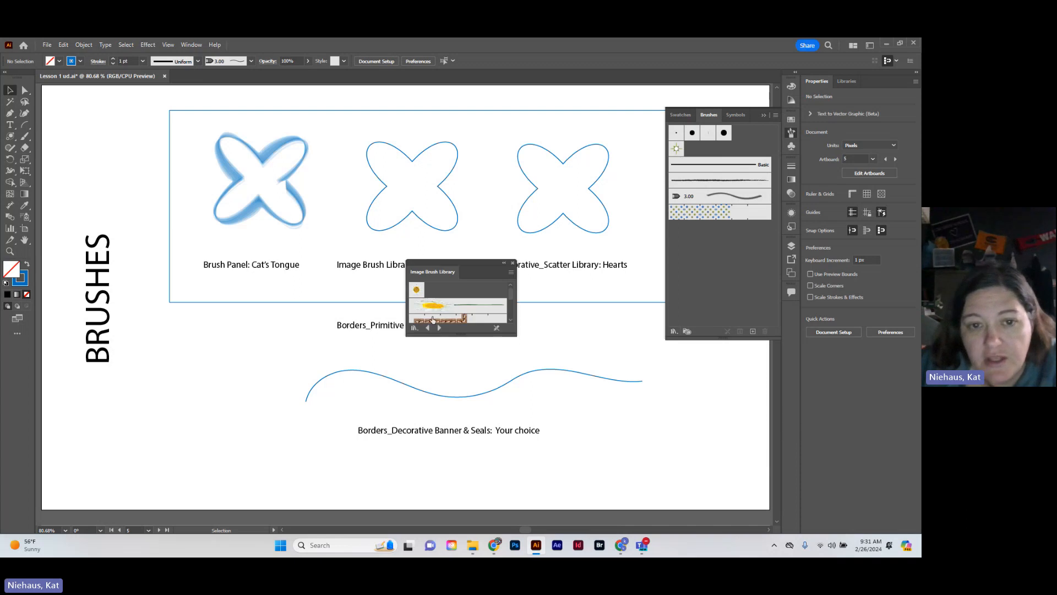
left_click_drag(471, 265, 336, 241)
left_click_drag(223, 208, 176, 186)
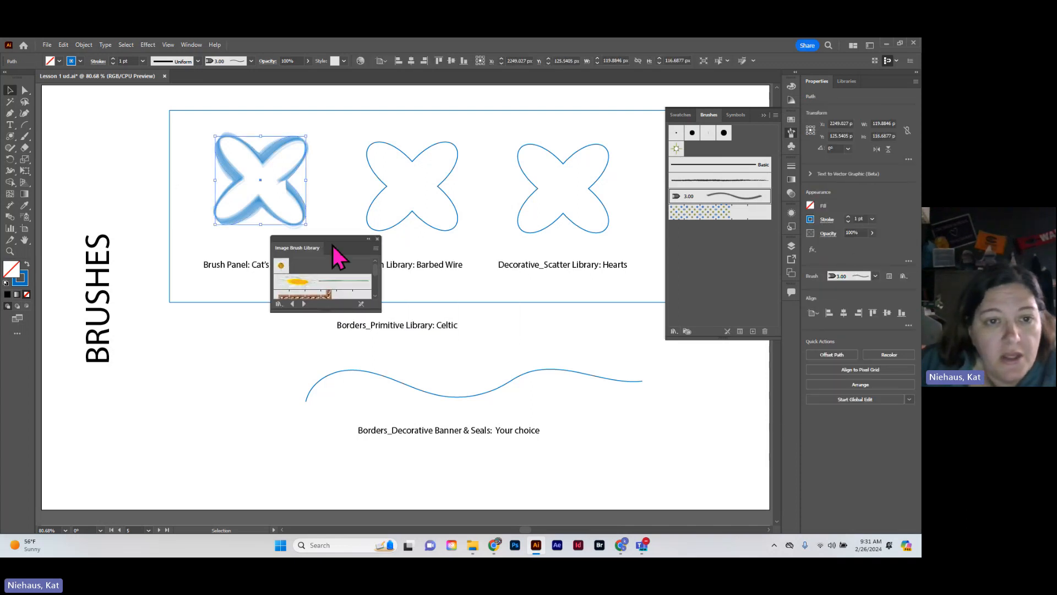
left_click(336, 237)
mouse_move(337, 238)
left_mouse_down()
mouse_move(272, 213)
mouse_move(236, 179)
left_mouse_up()
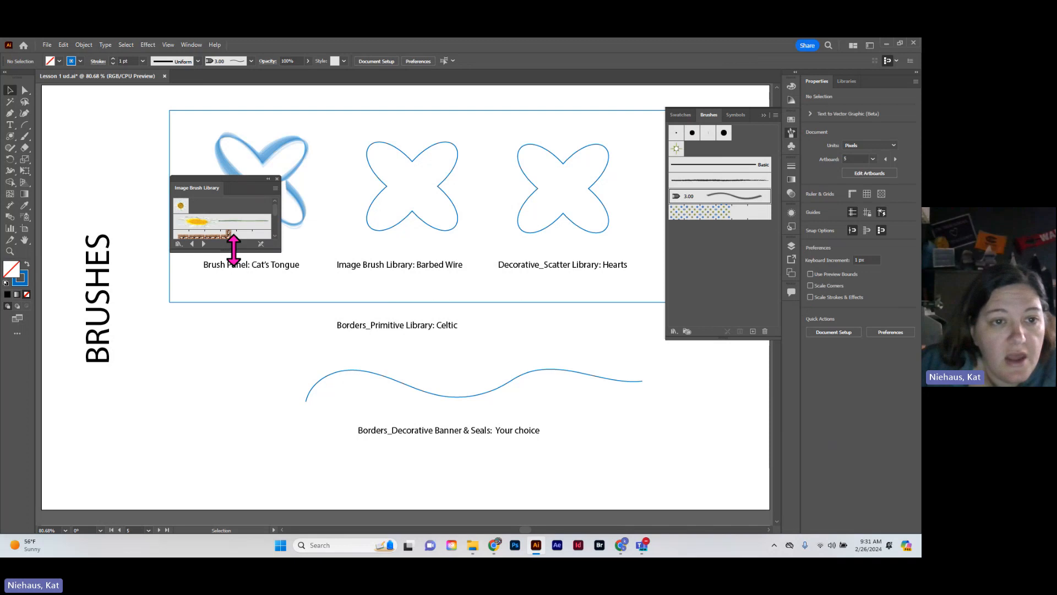
left_click_drag(237, 252, 236, 425)
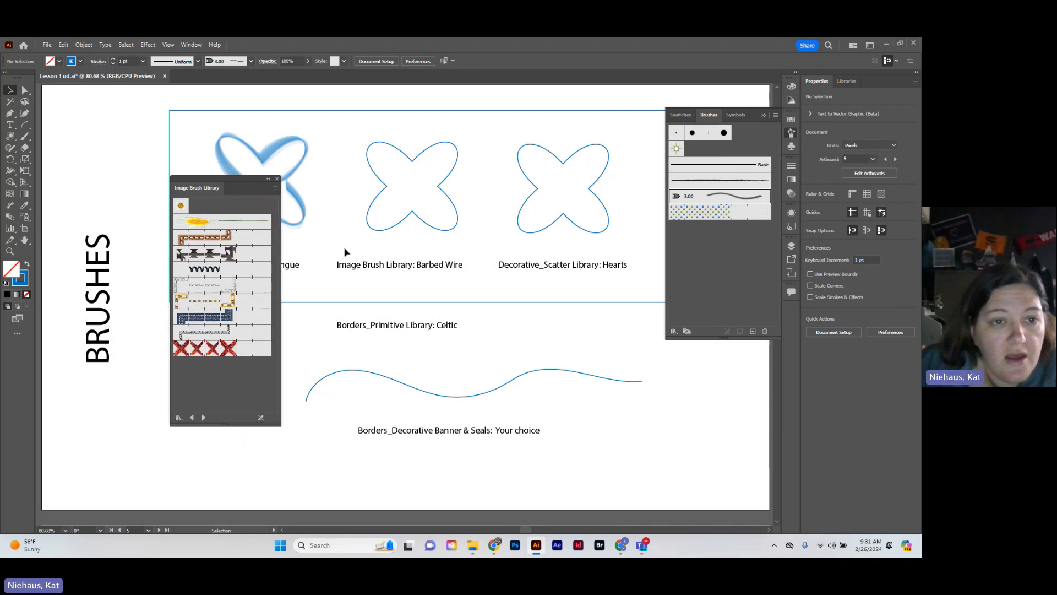
Apply the barbed wire brush from the Image Brush Library to the second flower shape
left_click(384, 234)
left_click(197, 223)
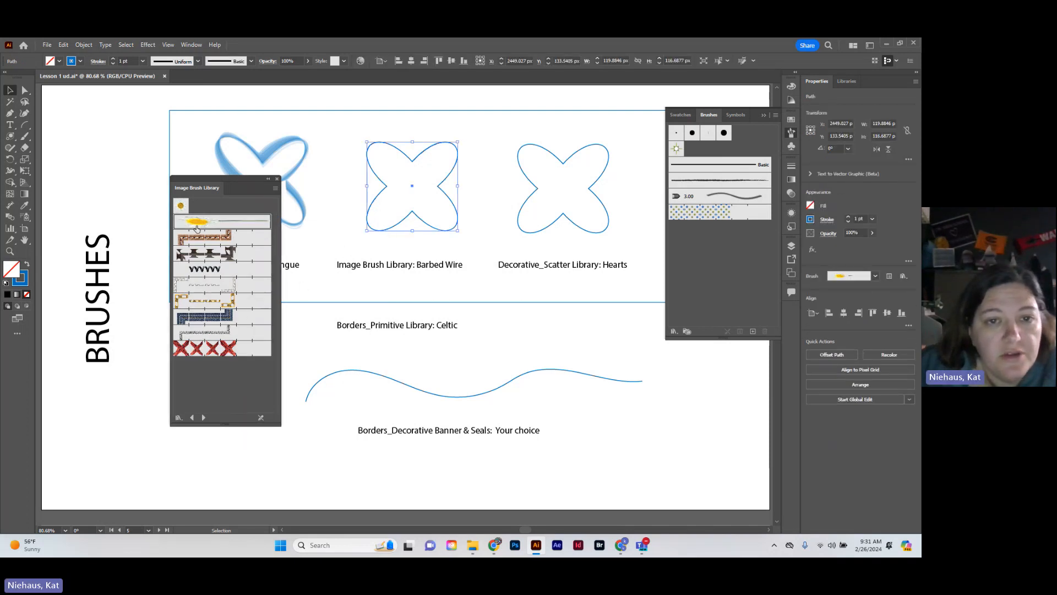
left_click(204, 238)
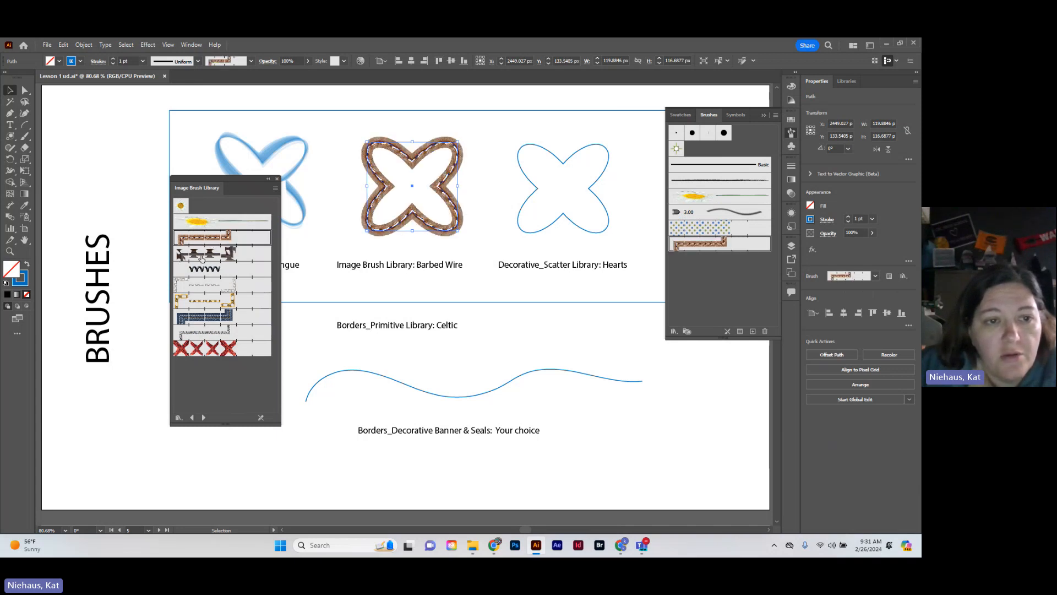
left_click(201, 256)
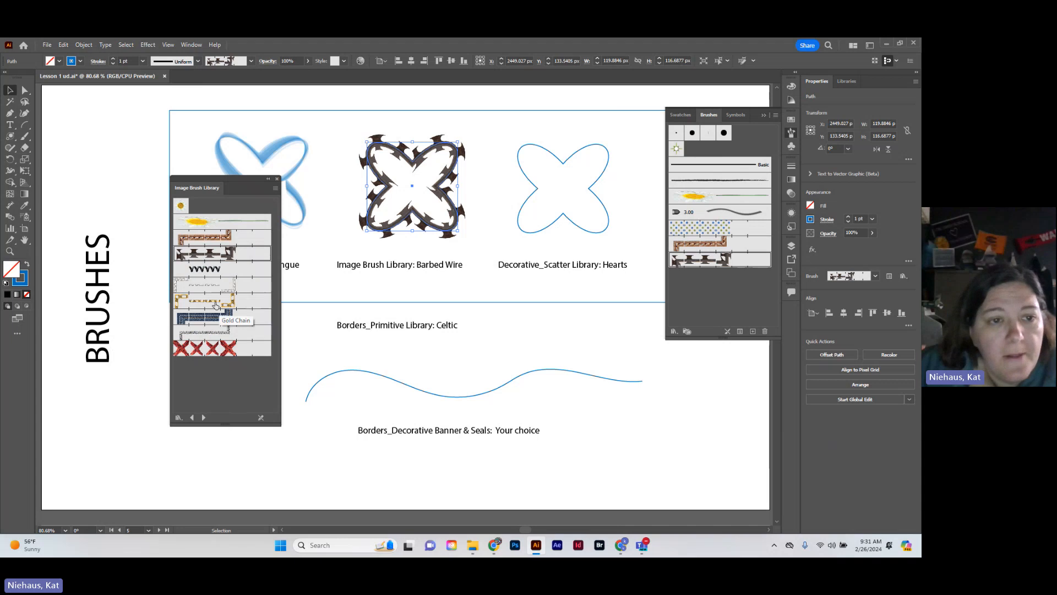
Try three other Image Brush Library brushes, including Gold Chain, on the second flower and reapply the barbed wire brush
left_click(207, 272)
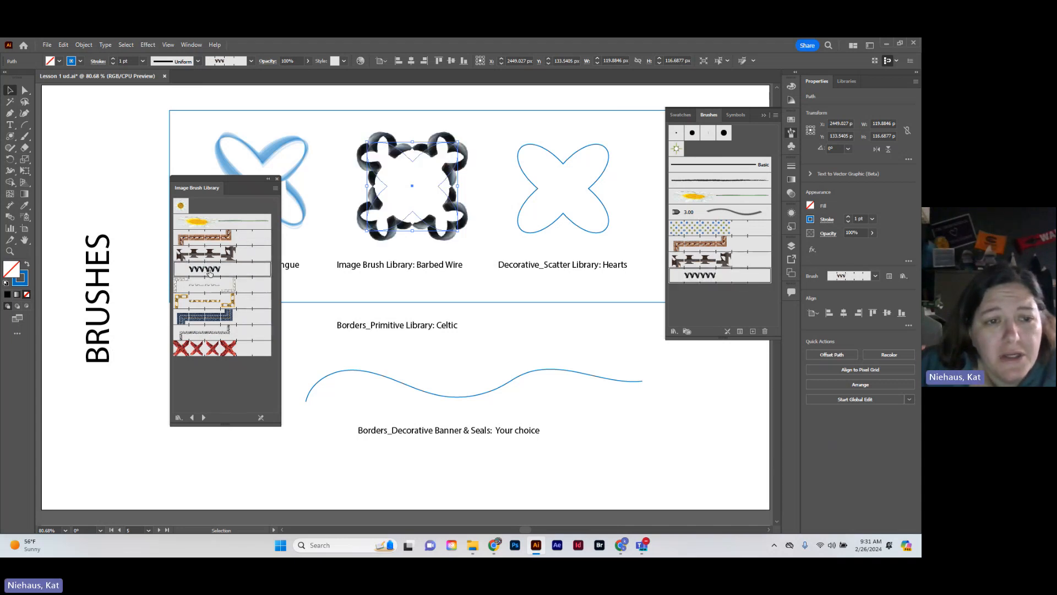
left_click(203, 288)
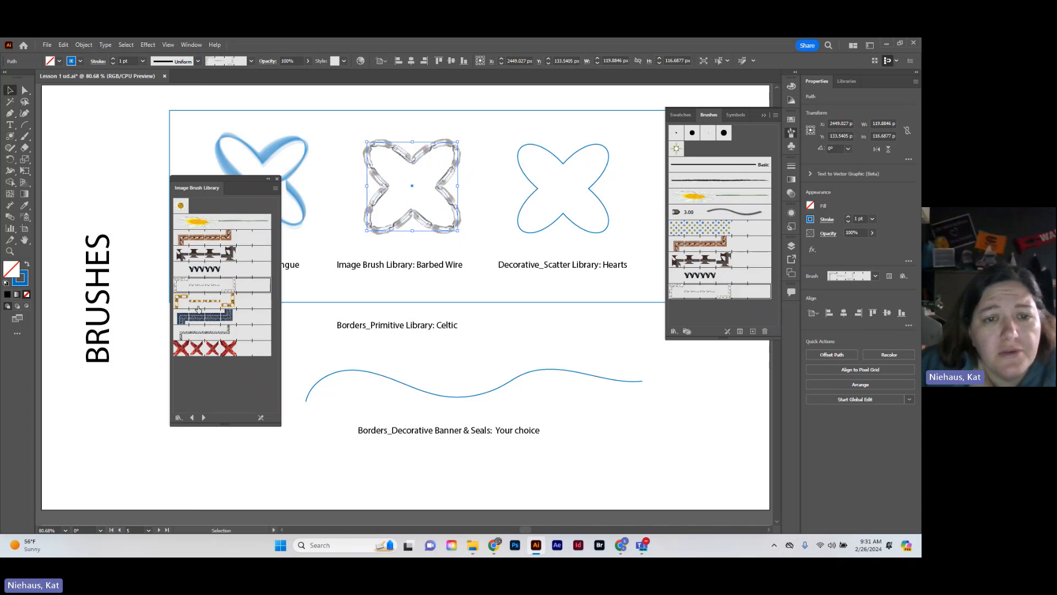
left_click(198, 304)
left_click(204, 254)
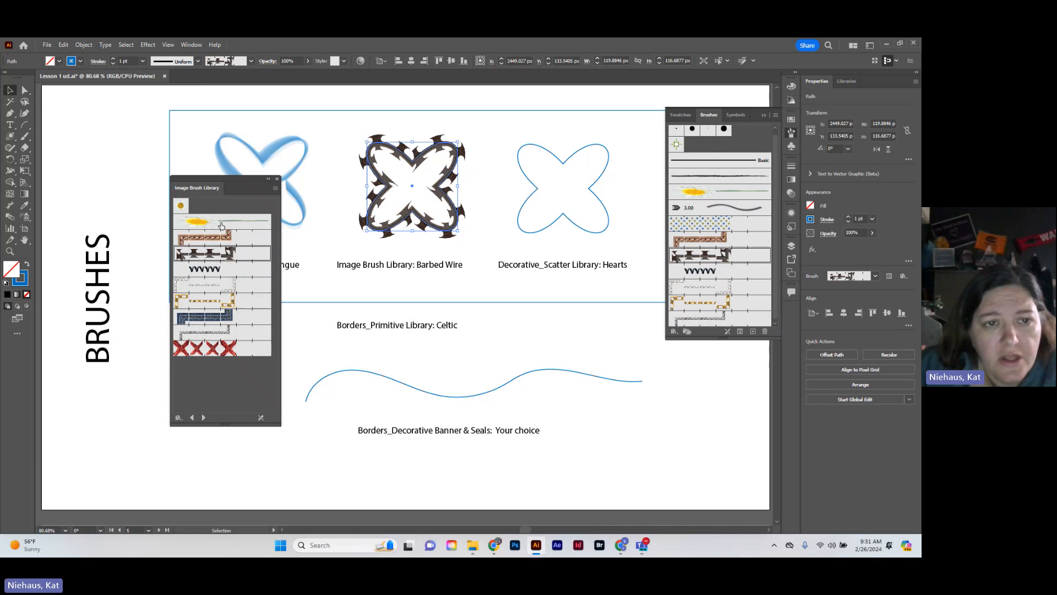
Open the Decorative_Scatter brush library and apply the Hearts brush to the third flower shape
left_click_drag(230, 179, 163, 175)
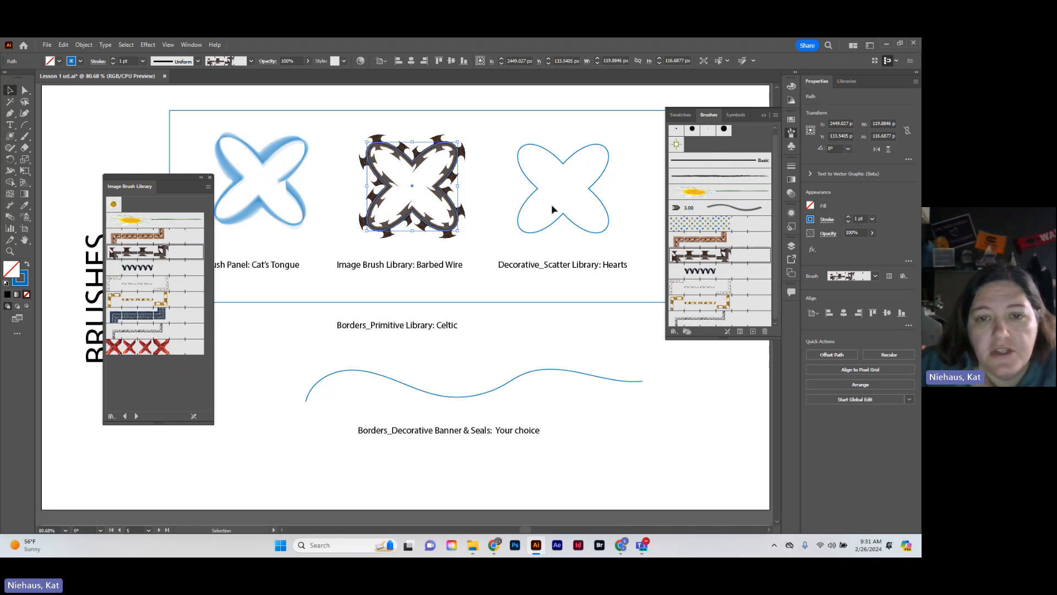
left_click(552, 226)
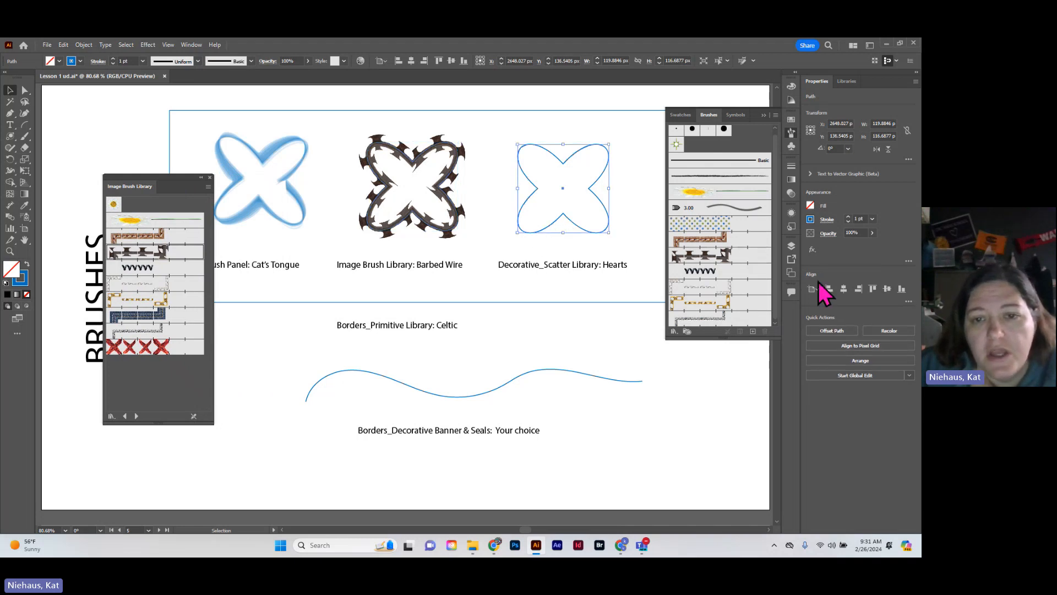
left_click(674, 332)
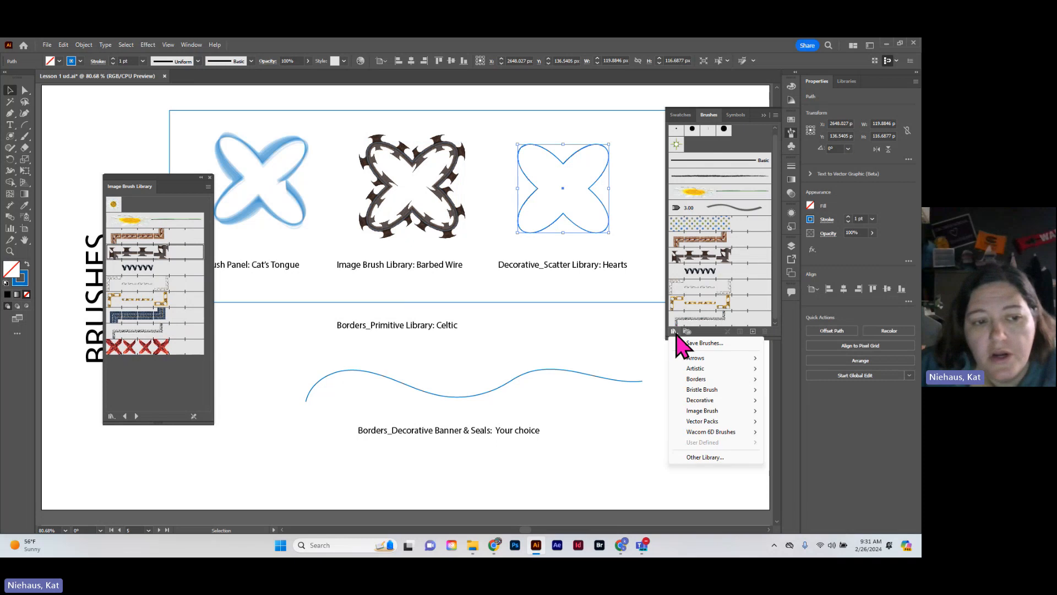
mouse_move(715, 401)
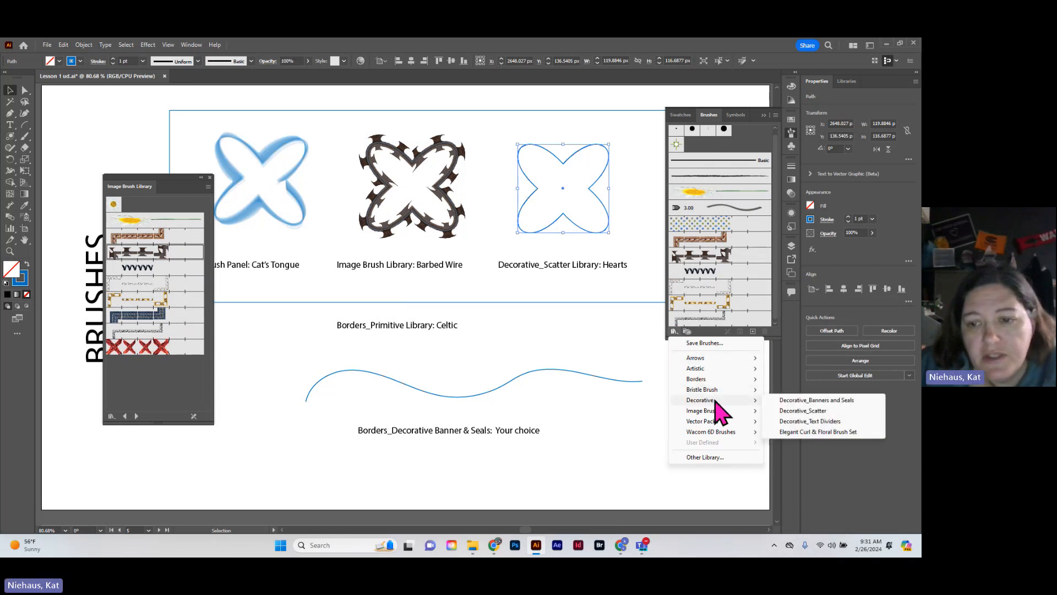
left_click(799, 411)
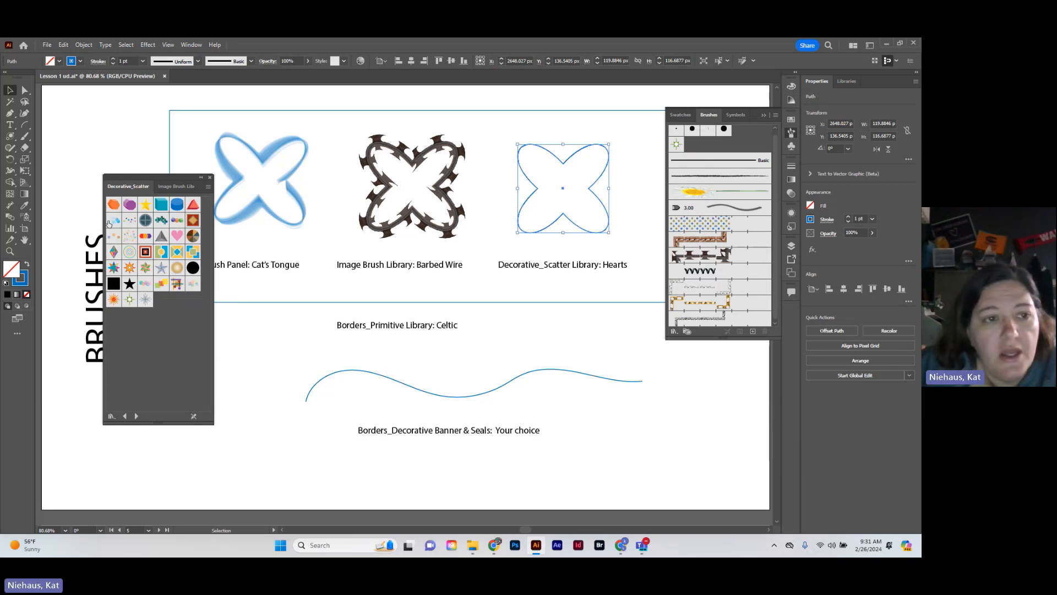
left_click(177, 236)
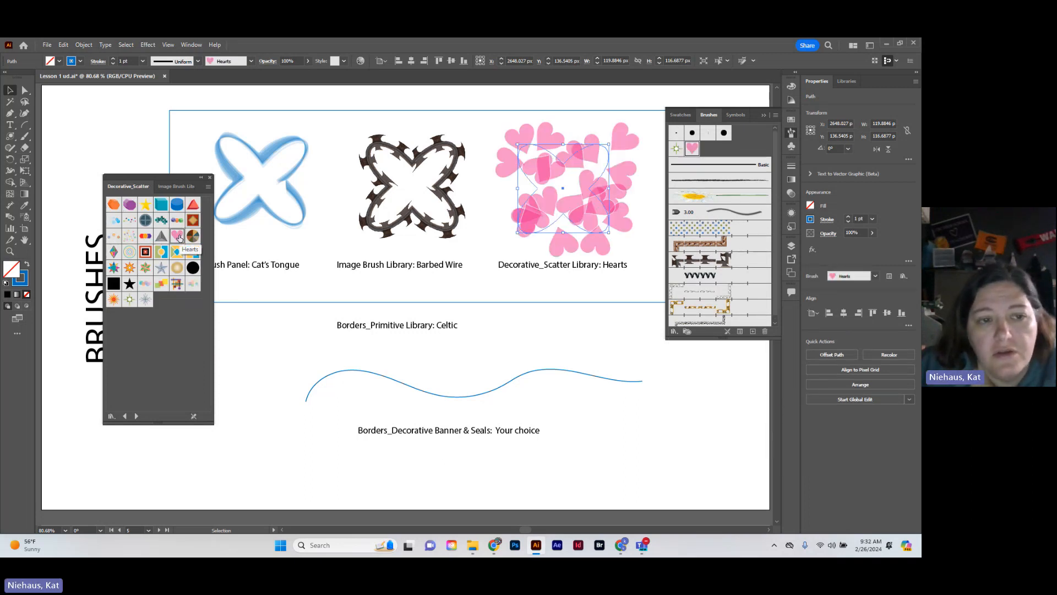
Try the Star 3, Star 1 and Grey Triangle scatter brushes on the third flower and reapply Hearts
left_click(144, 269)
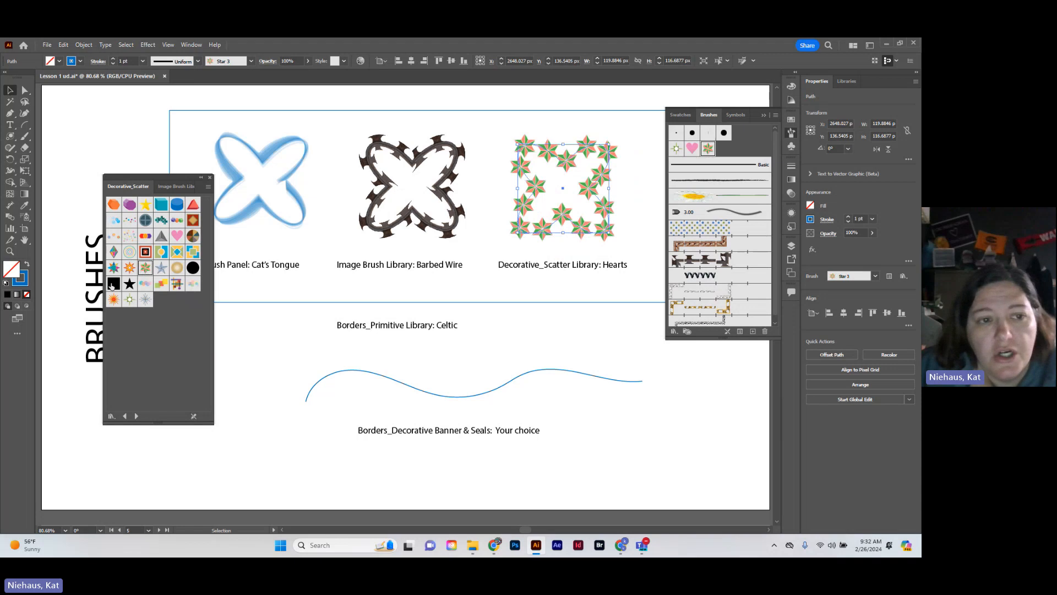
left_click(115, 268)
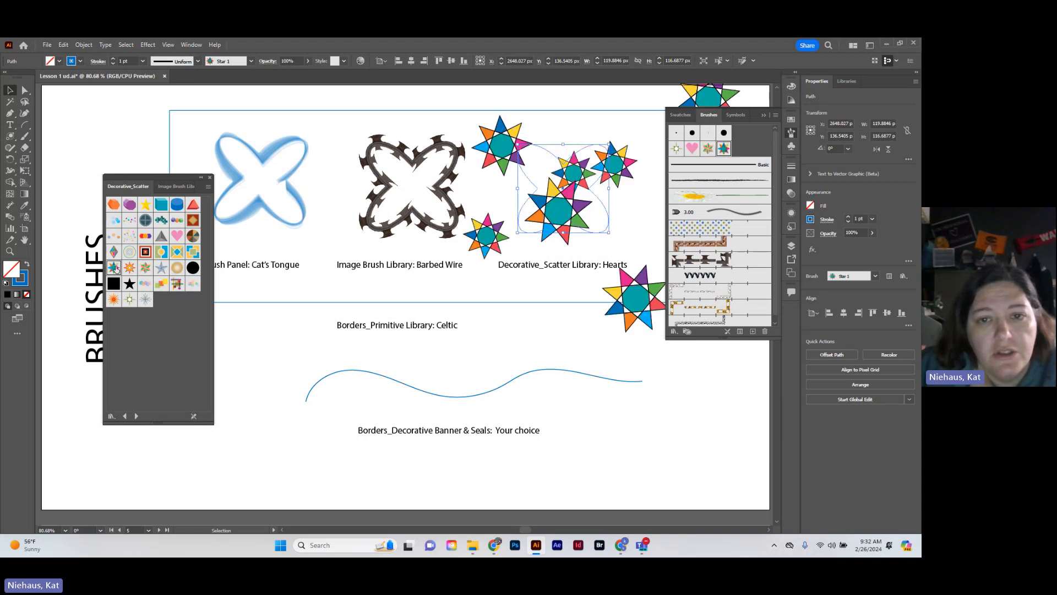
left_click(162, 239)
left_click(177, 236)
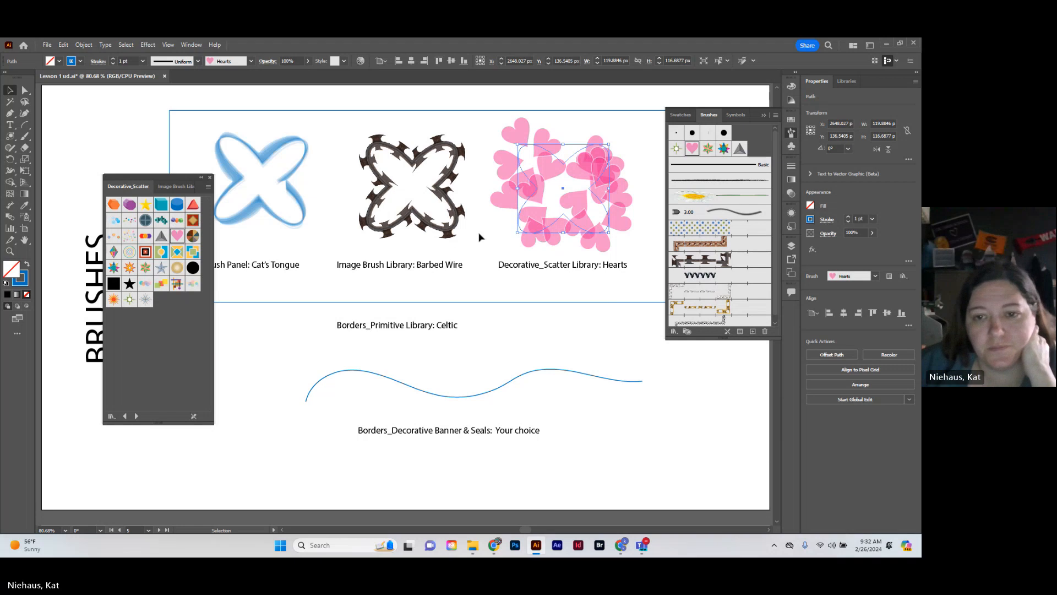
Apply the Celtic brush from the Borders_Indigenous library to the large rectangle around the three flower shapes
left_click(327, 303)
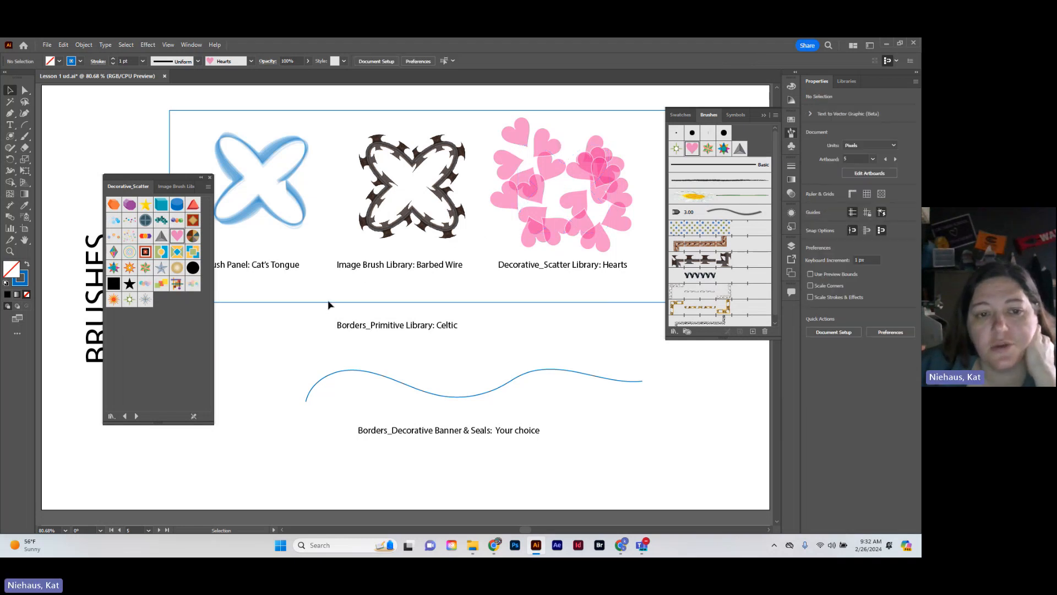
left_click(333, 303)
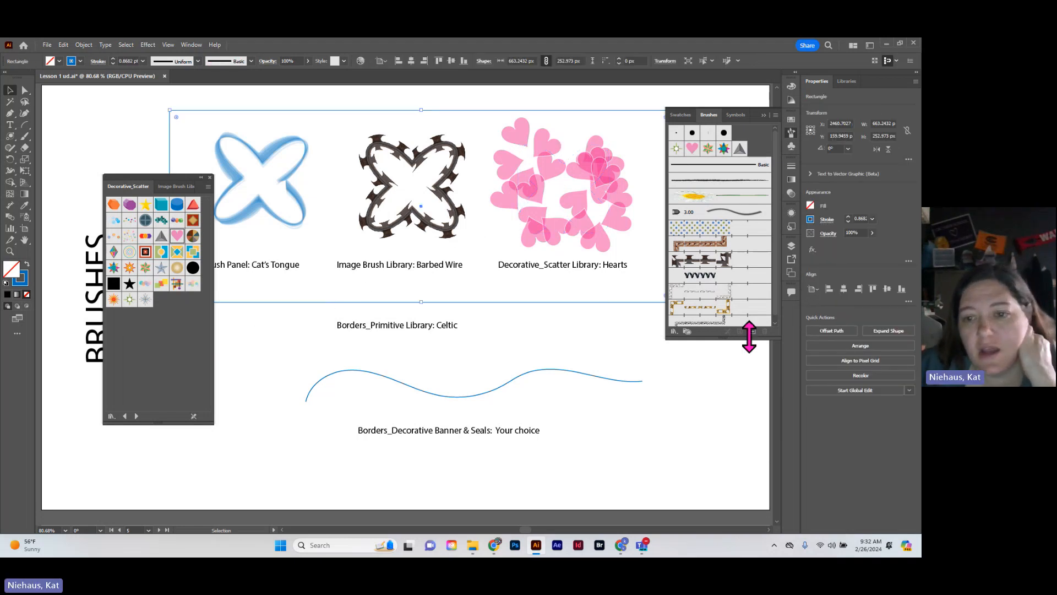
left_click(674, 332)
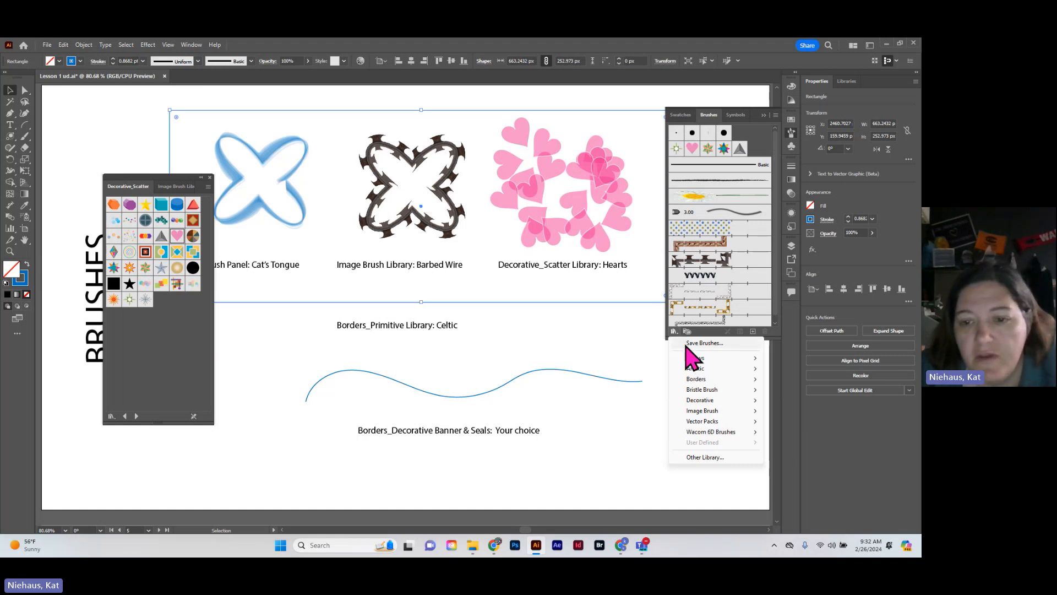
mouse_move(710, 379)
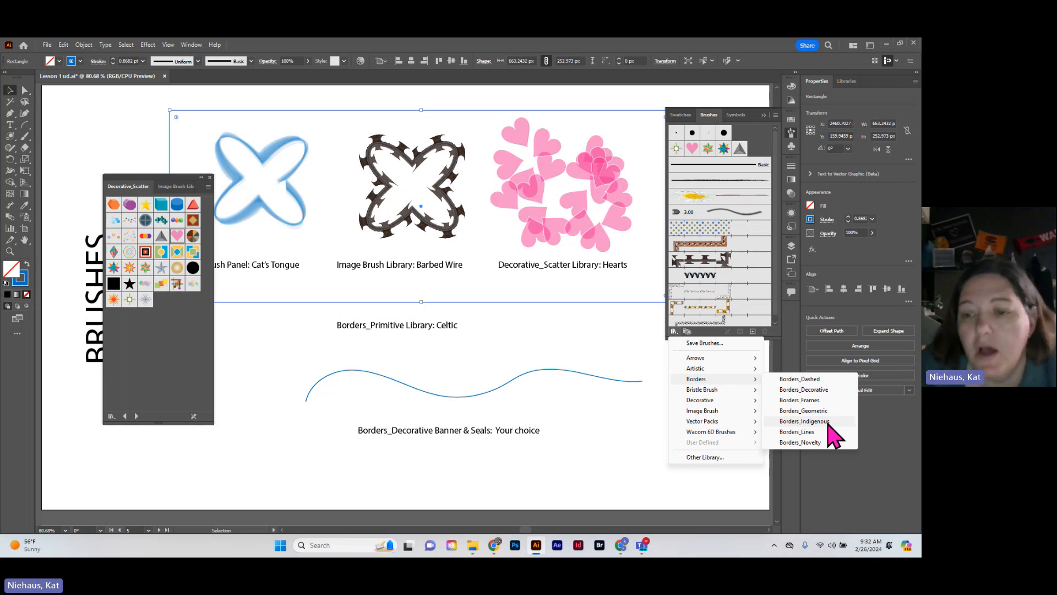
left_click(805, 422)
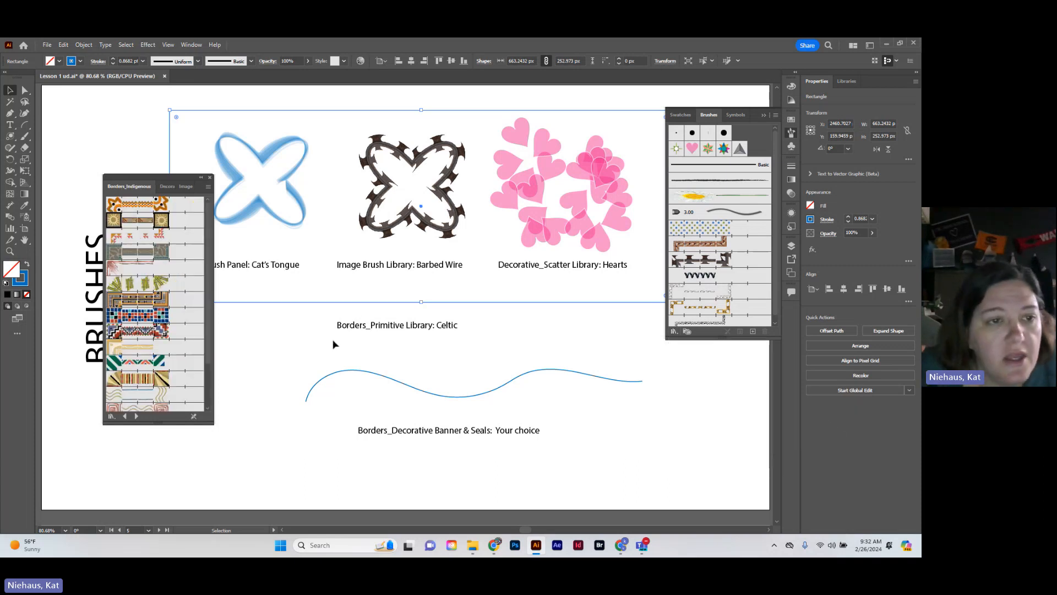
left_click(163, 255)
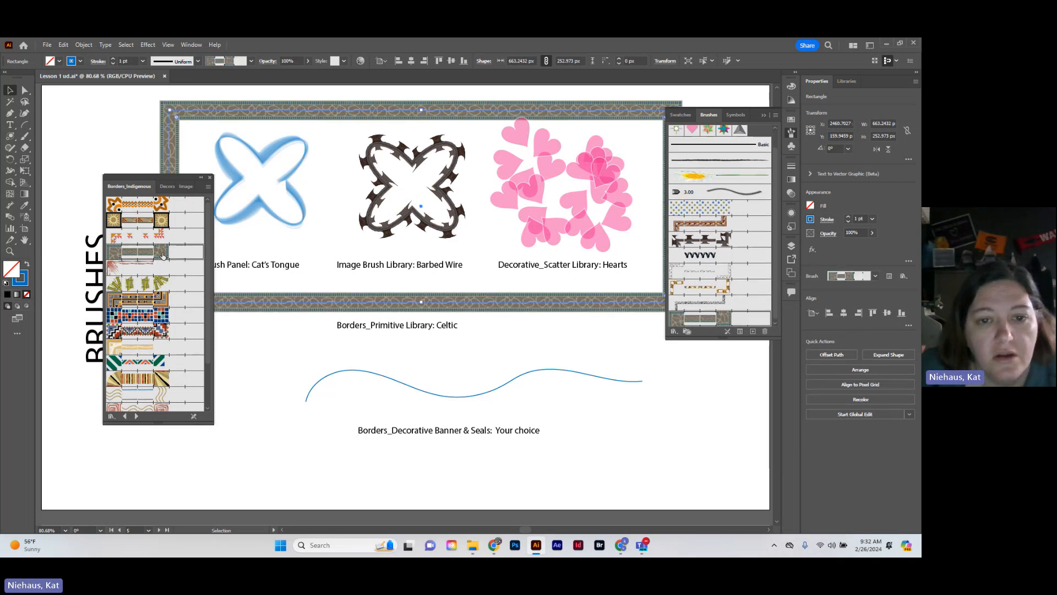
Try three other Borders_Indigenous brushes on the large rectangle and reapply the Celtic brush
left_click(148, 283)
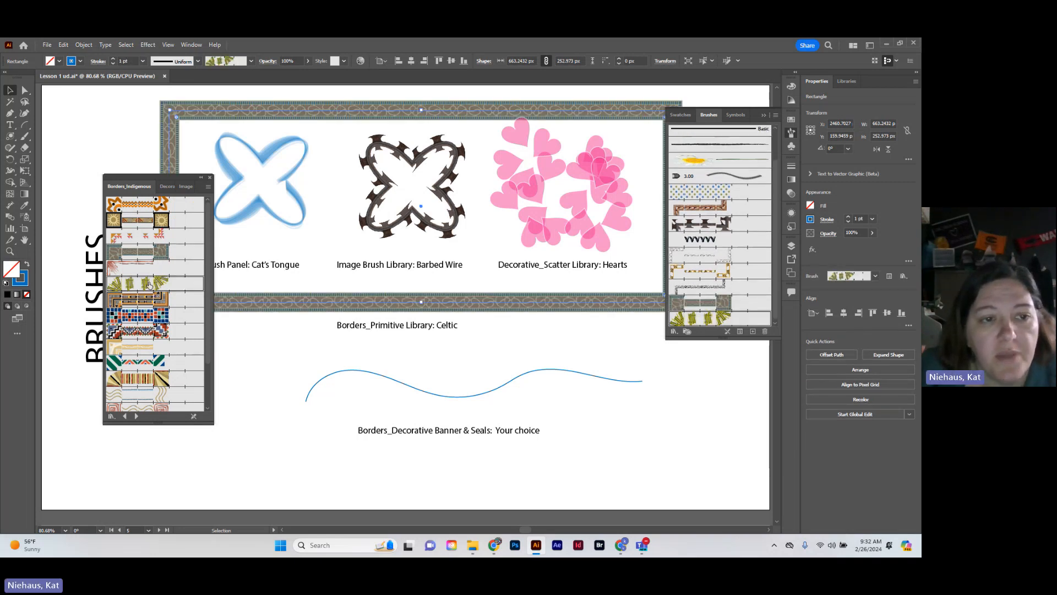
left_click(165, 207)
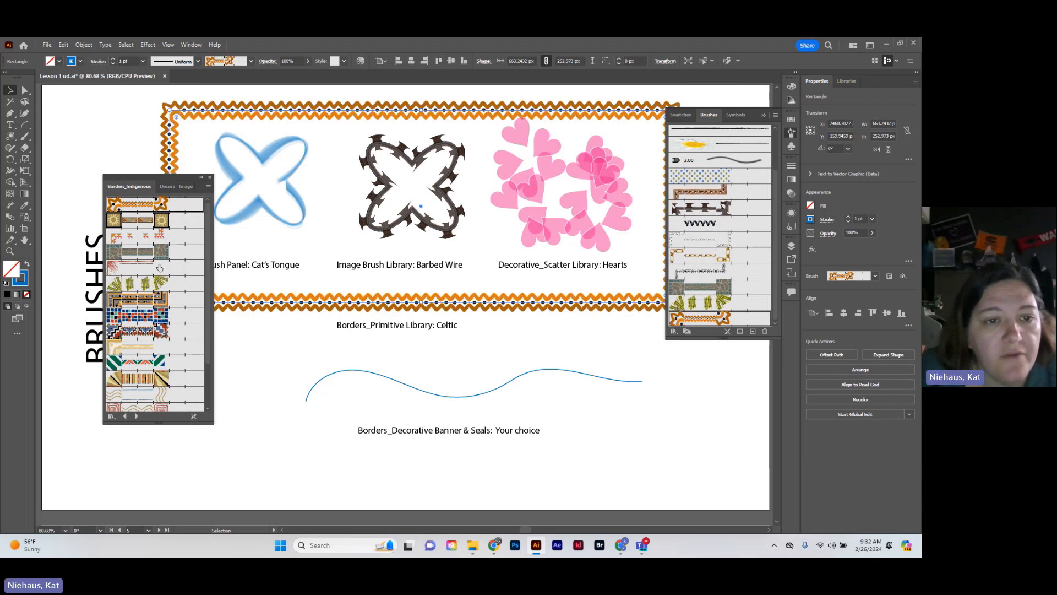
left_click(164, 363)
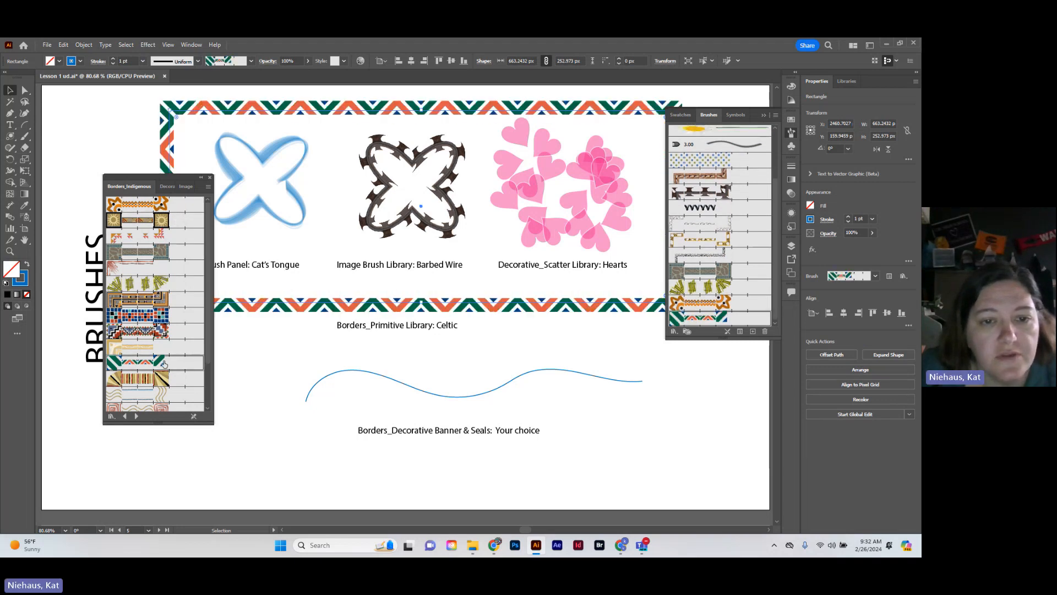
left_click(162, 253)
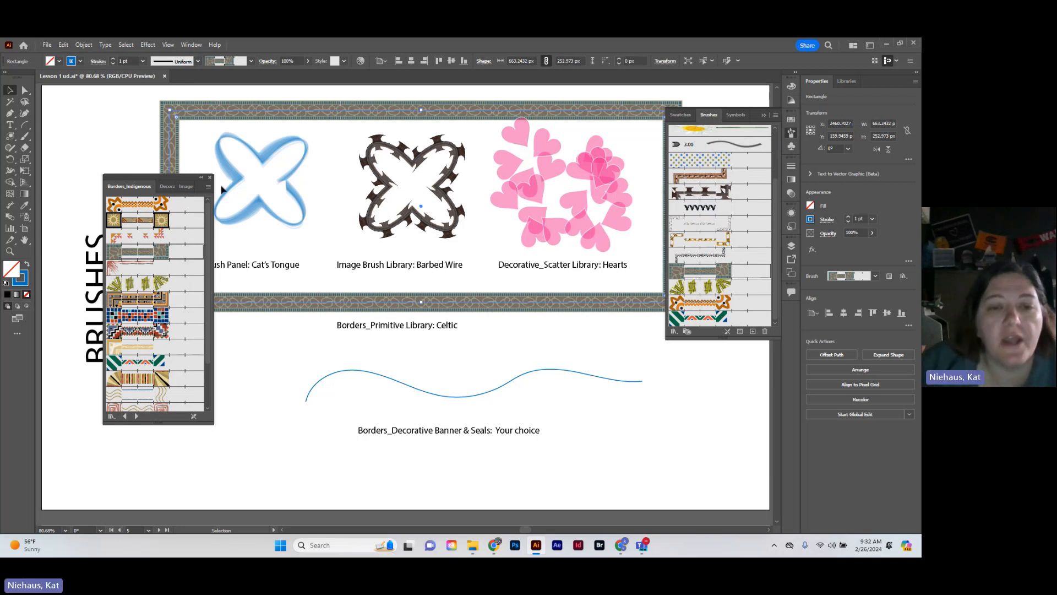
Duplicate the wavy line, placing the copy about 109 px below the original, and reselect the original line
left_click(472, 352)
left_click(471, 396)
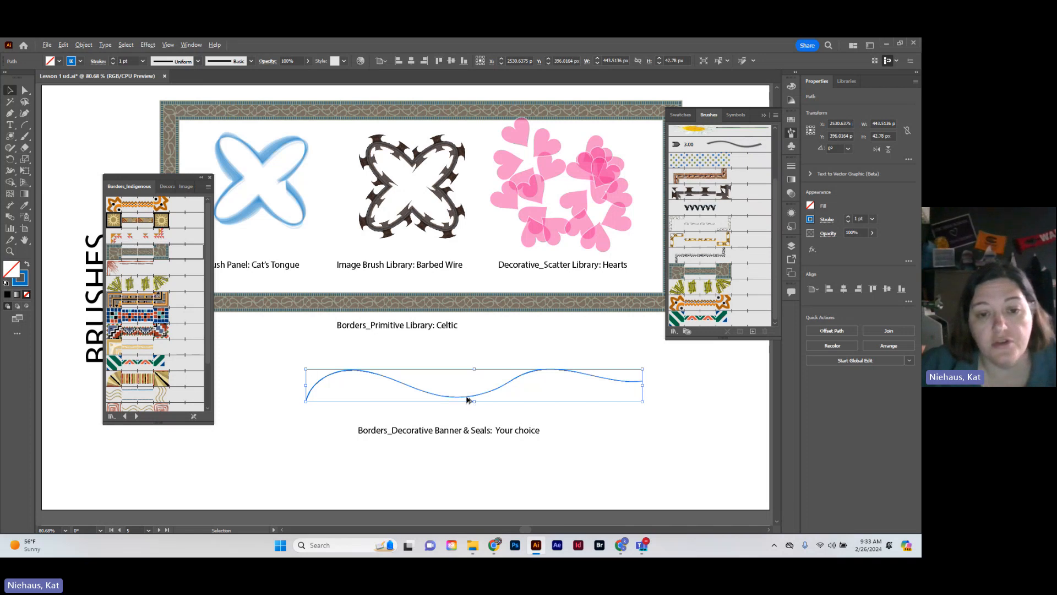
left_click_drag(467, 400, 468, 483)
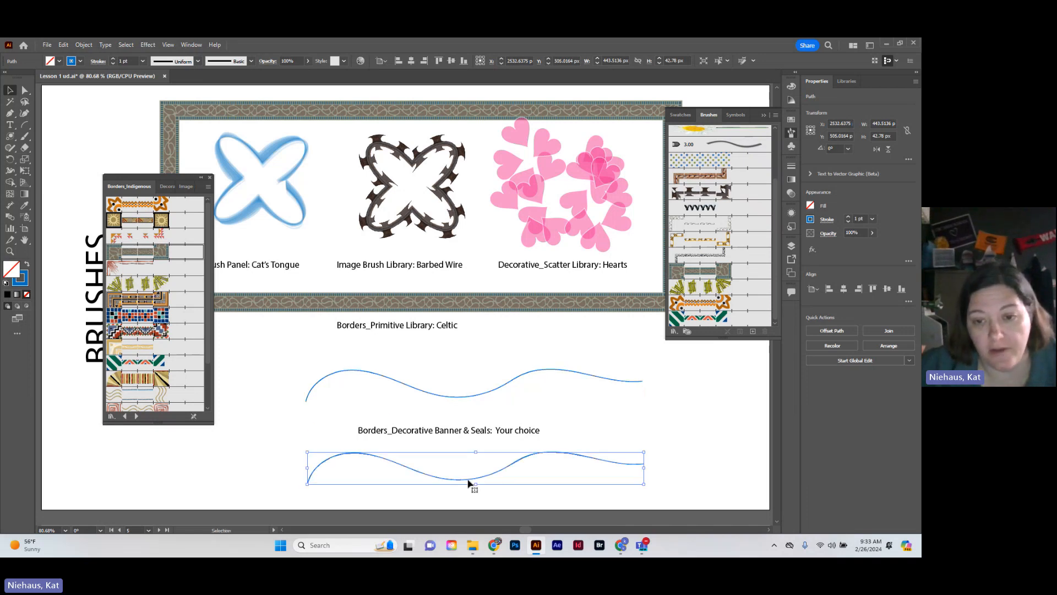
left_click(454, 398)
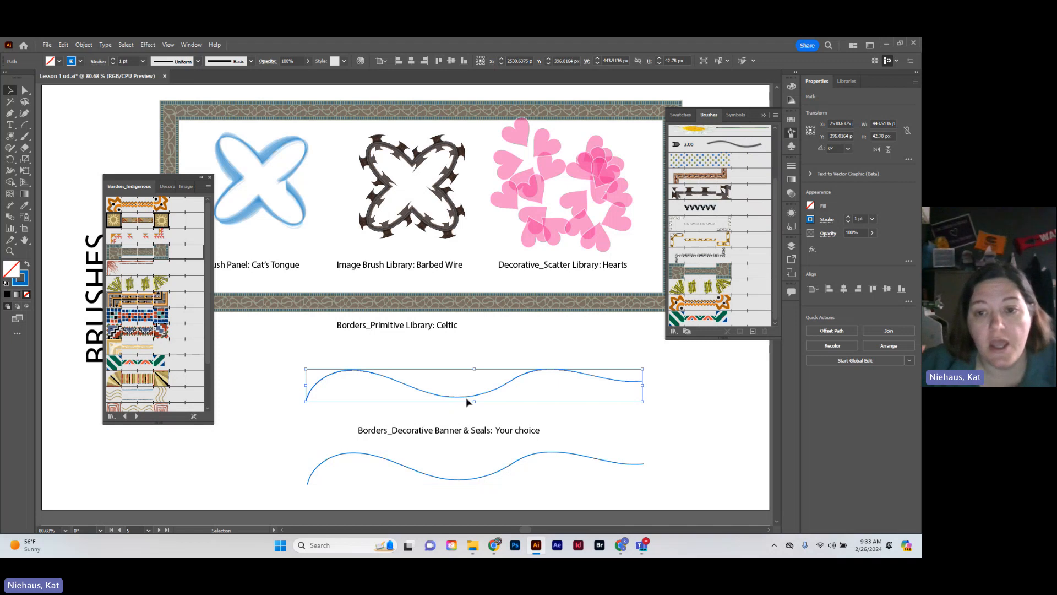
Load the Decorative_Banners and Seals brush library and apply its blue ribbon banner brush to the upper wavy line
left_click(673, 331)
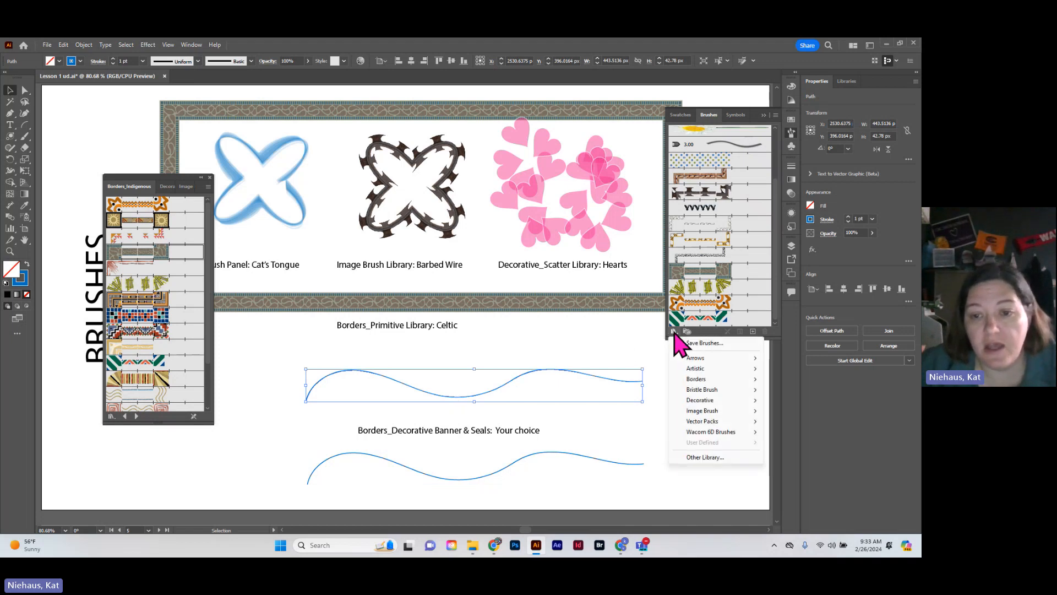
mouse_move(712, 379)
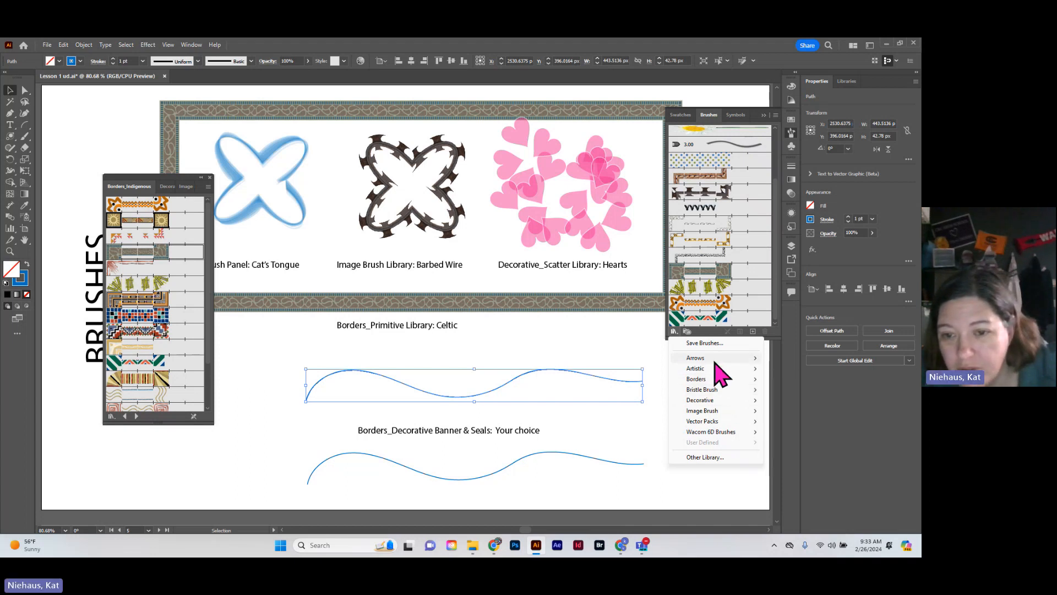
mouse_move(713, 359)
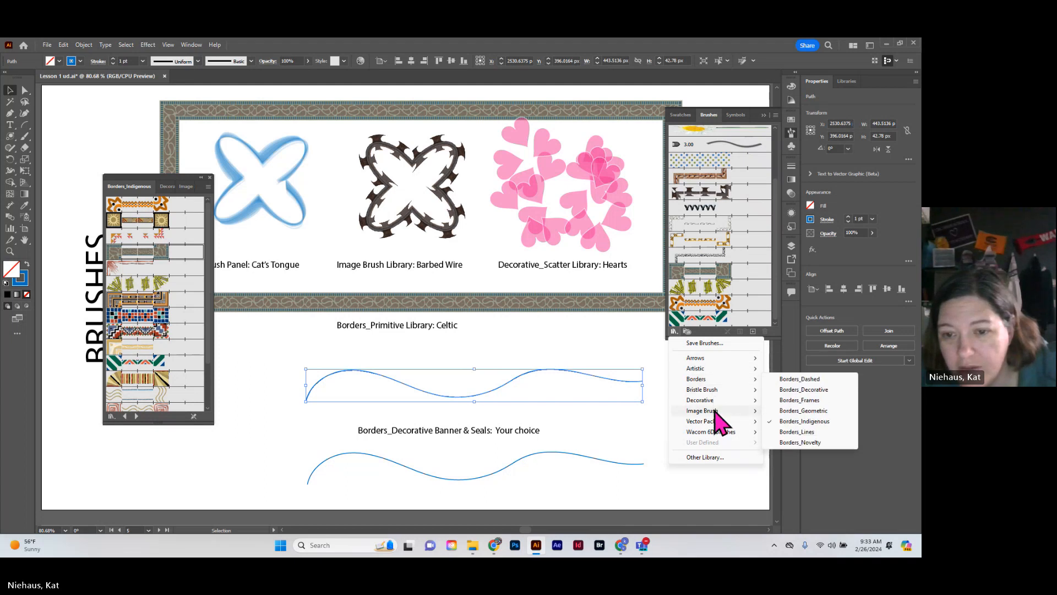
mouse_move(713, 411)
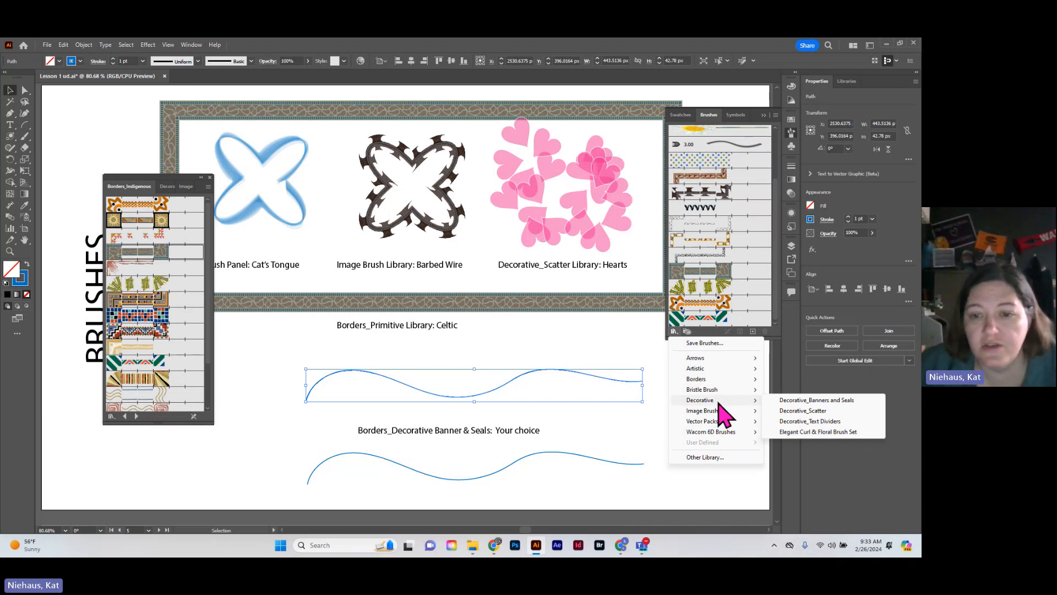
left_click(793, 401)
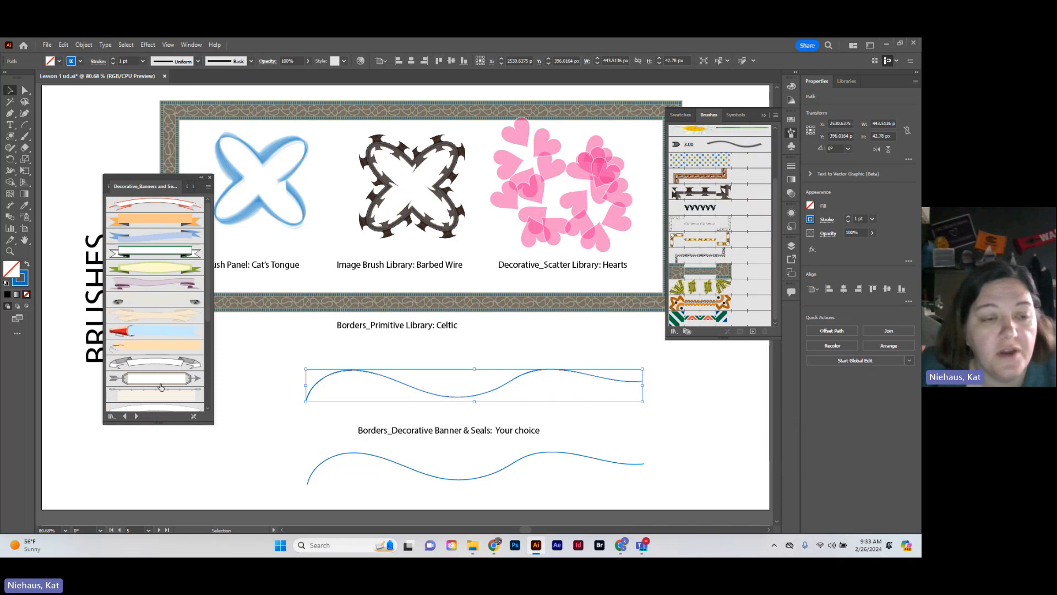
scroll(157, 386, "down", 3)
scroll(158, 377, "down", 1)
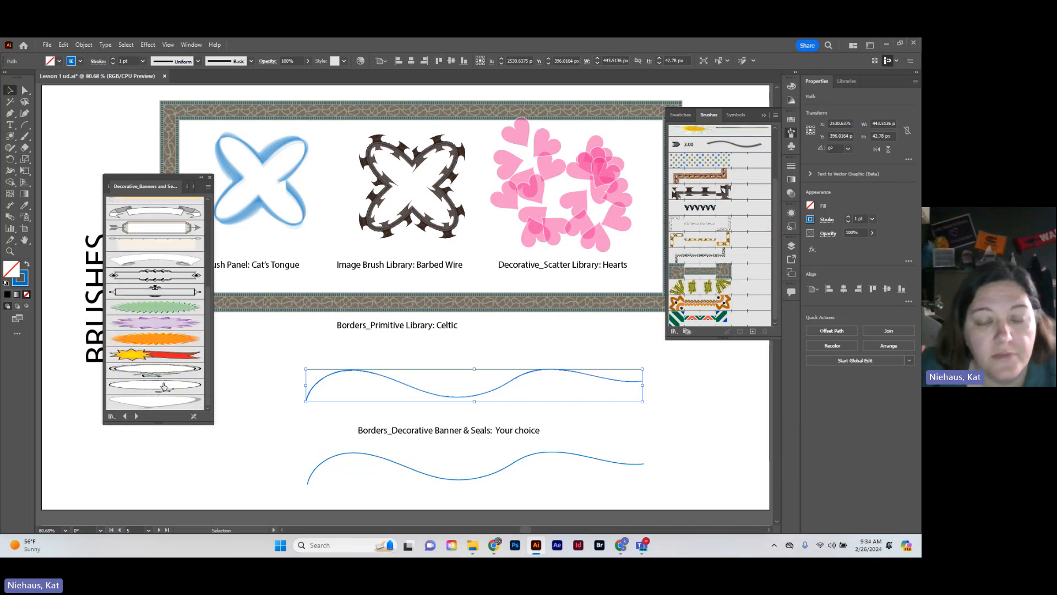
scroll(170, 386, "up", 1)
scroll(175, 360, "up", 3)
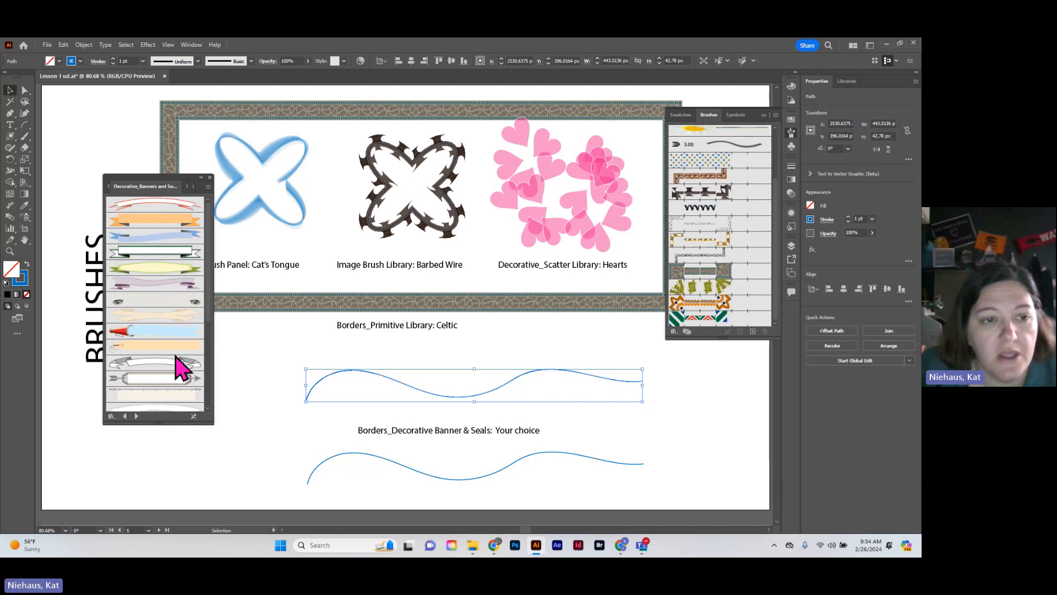
left_click(152, 236)
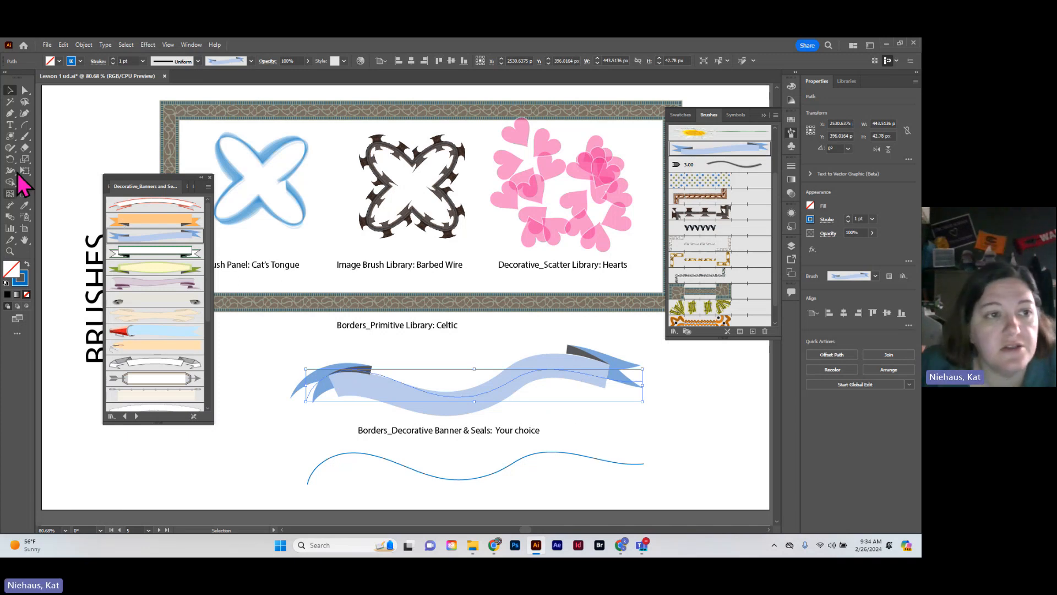
Add "Great Job!!" as type on a path along the lower wavy line and move it onto the blue banner
left_click(11, 125)
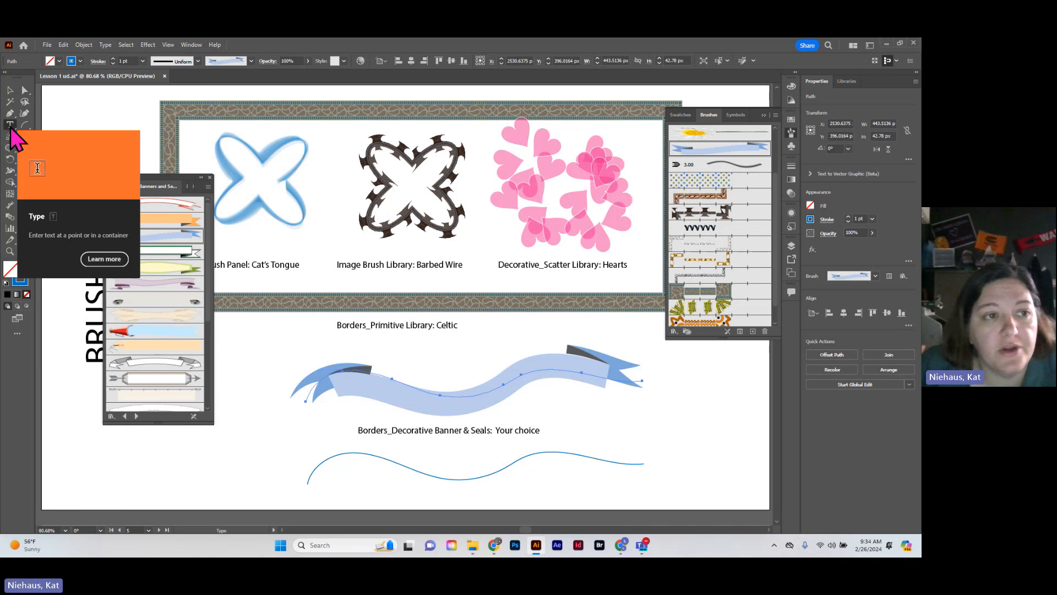
right_click(11, 126)
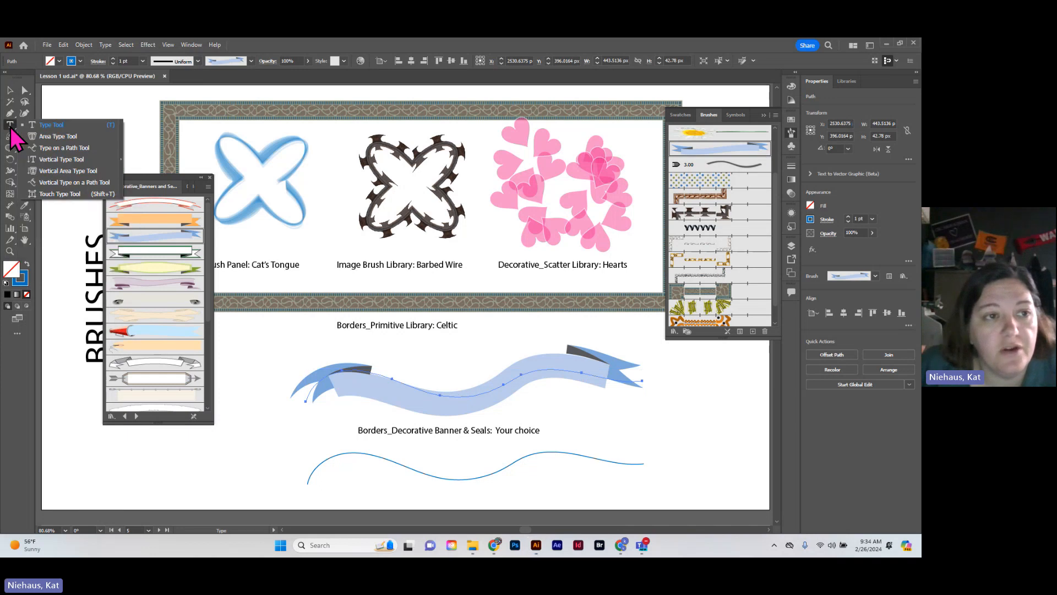
left_click(49, 149)
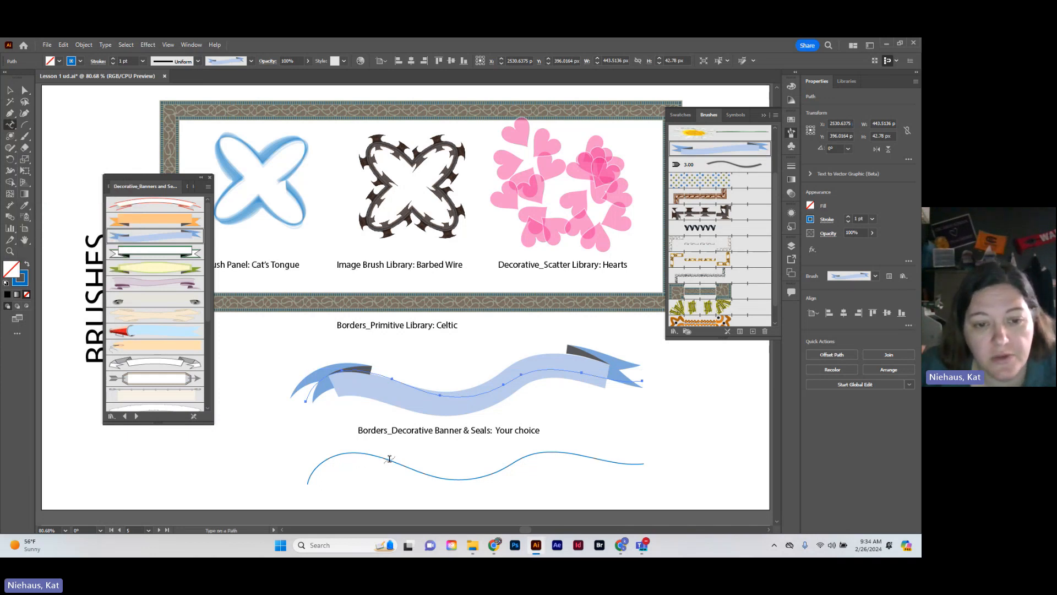
left_click(390, 458)
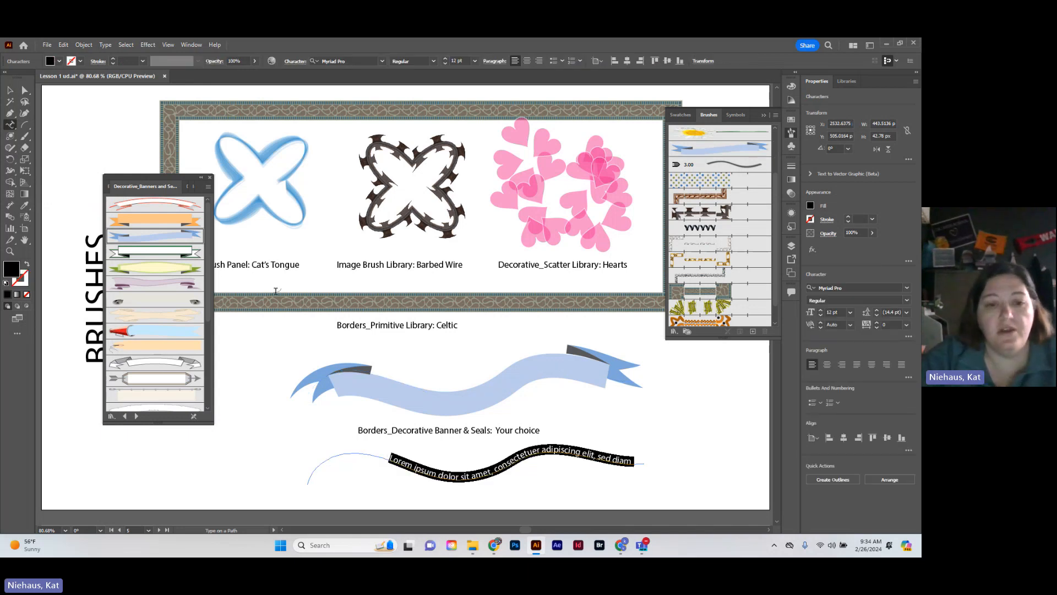
type("G")
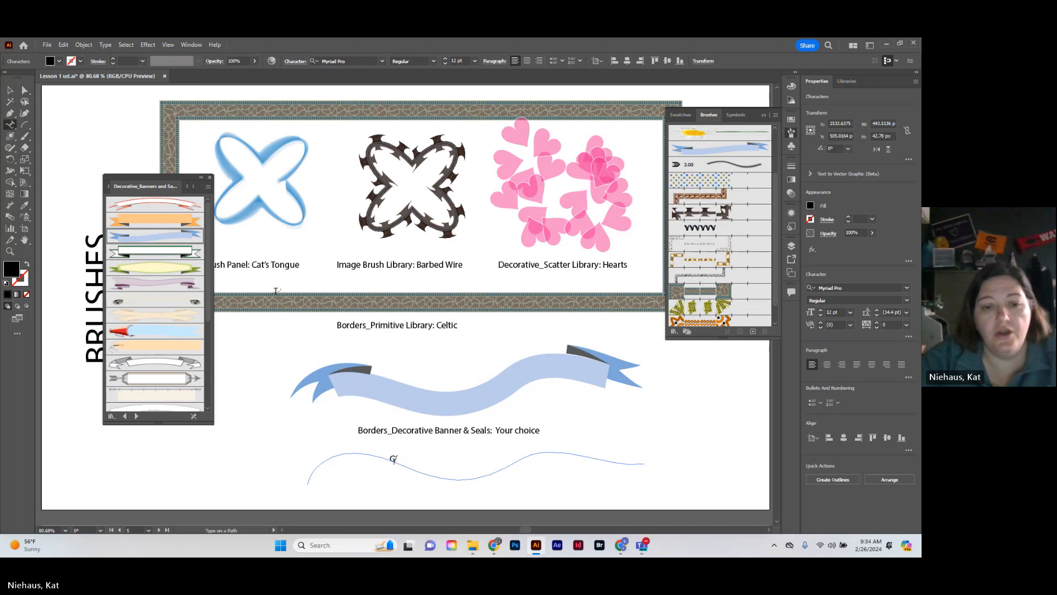
type("Oeat")
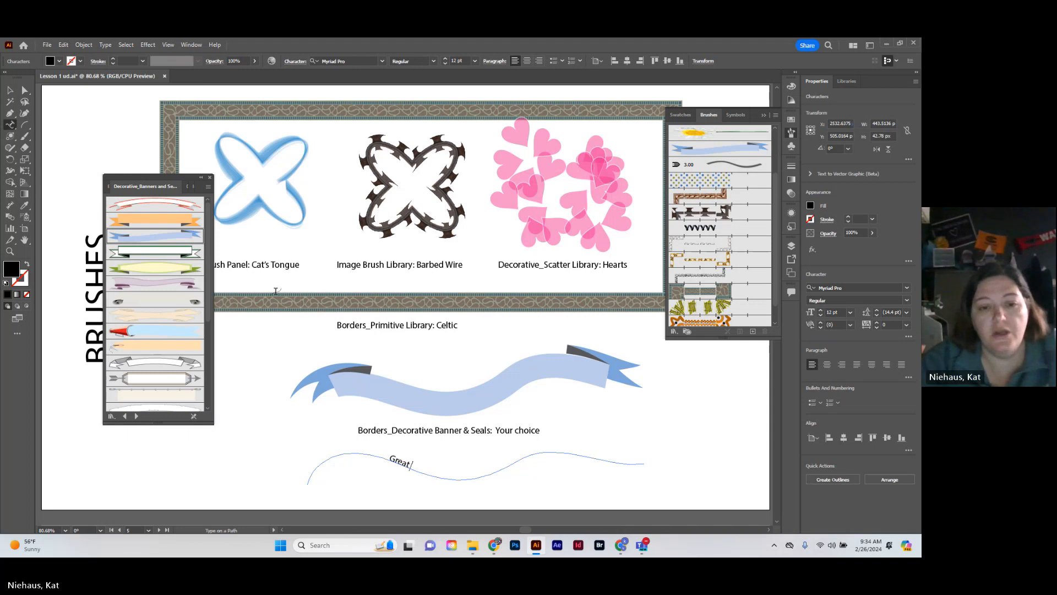
type(" Job!!")
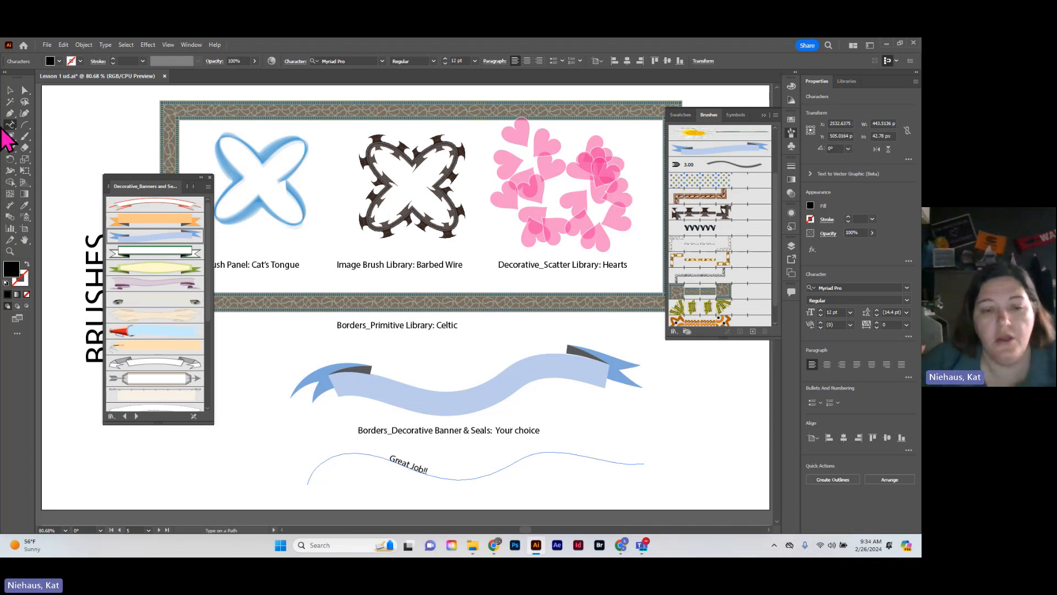
left_click(9, 90)
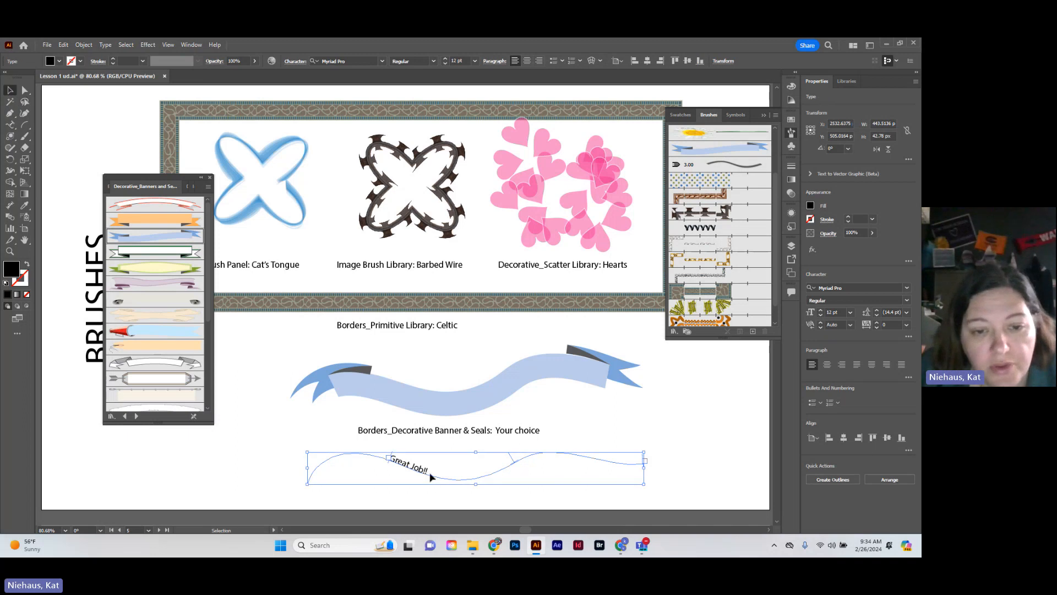
left_click_drag(441, 482, 430, 411)
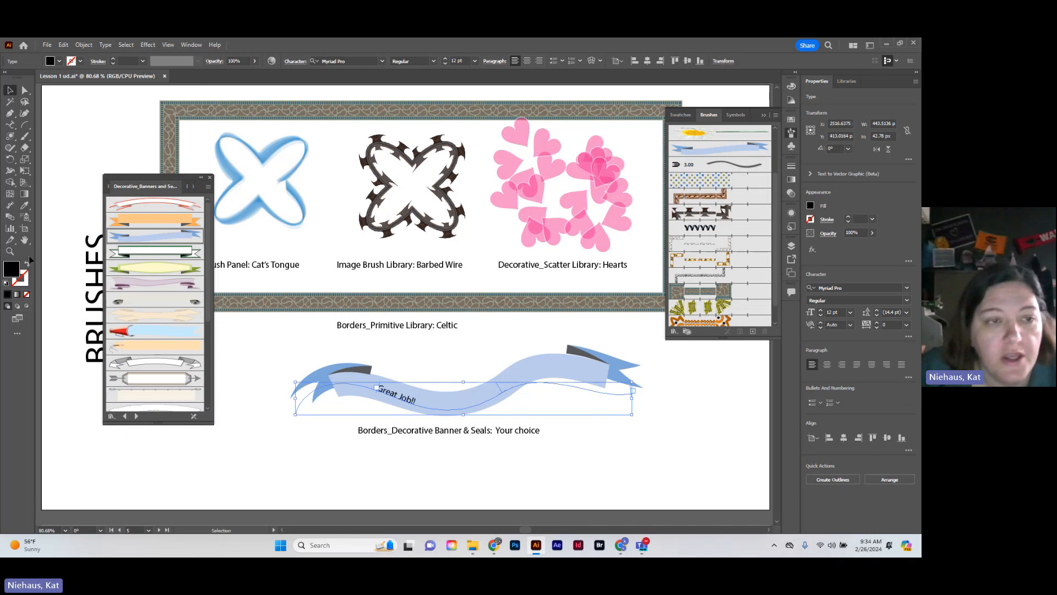
Set the font size of the "Great Job!!" text on the banner to 30 pt
left_click(11, 126)
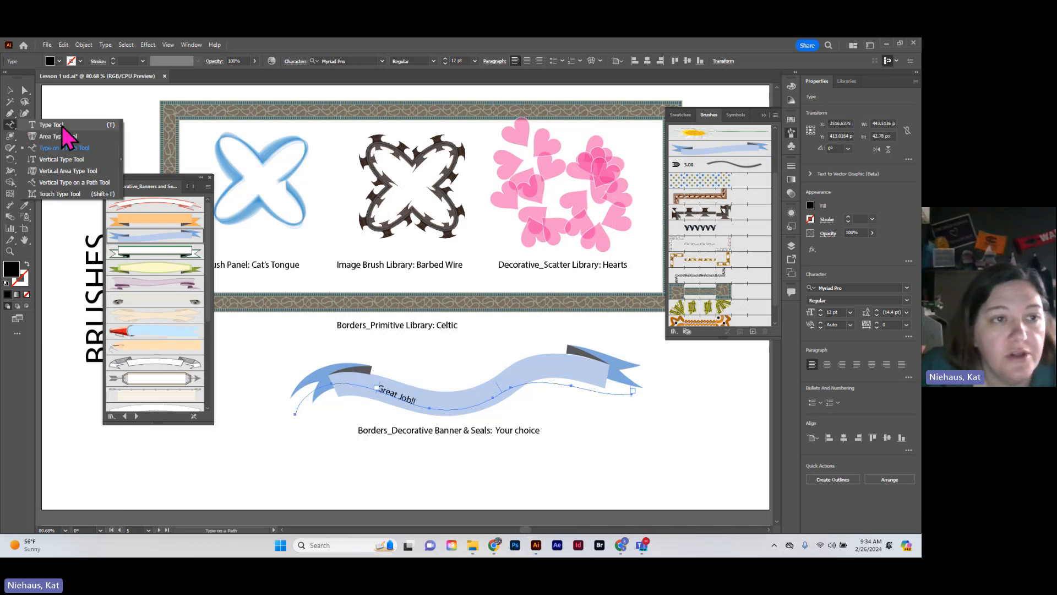
left_click(62, 126)
left_click_drag(376, 389, 418, 404)
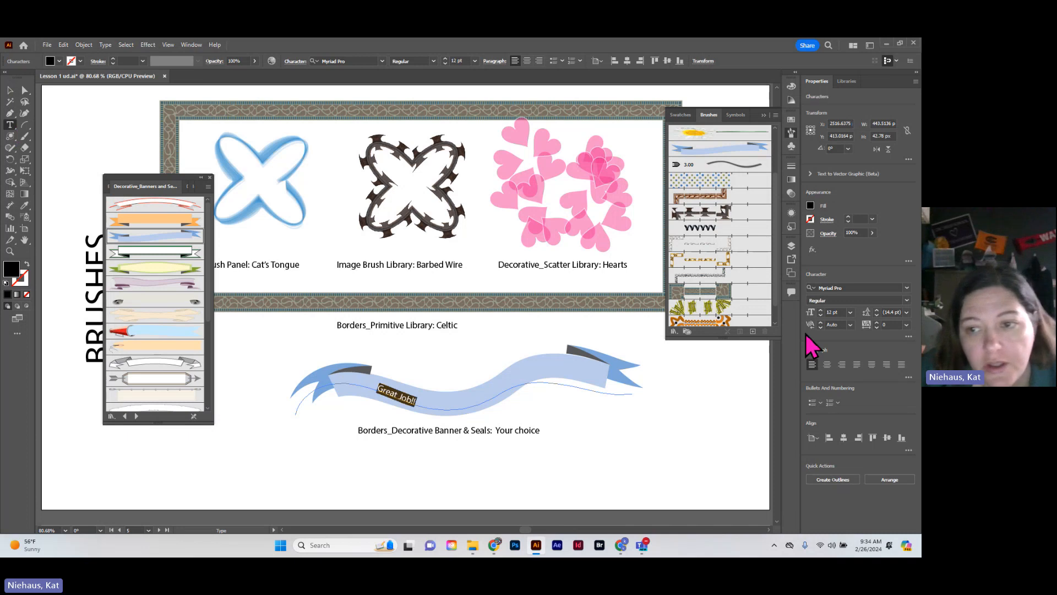
left_click(820, 310)
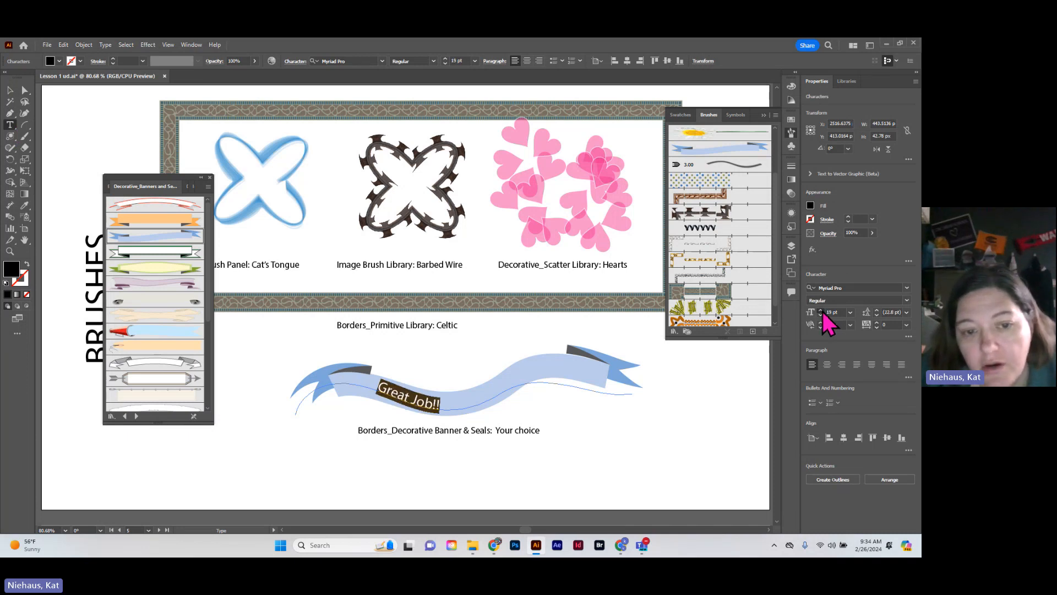
left_click(822, 311)
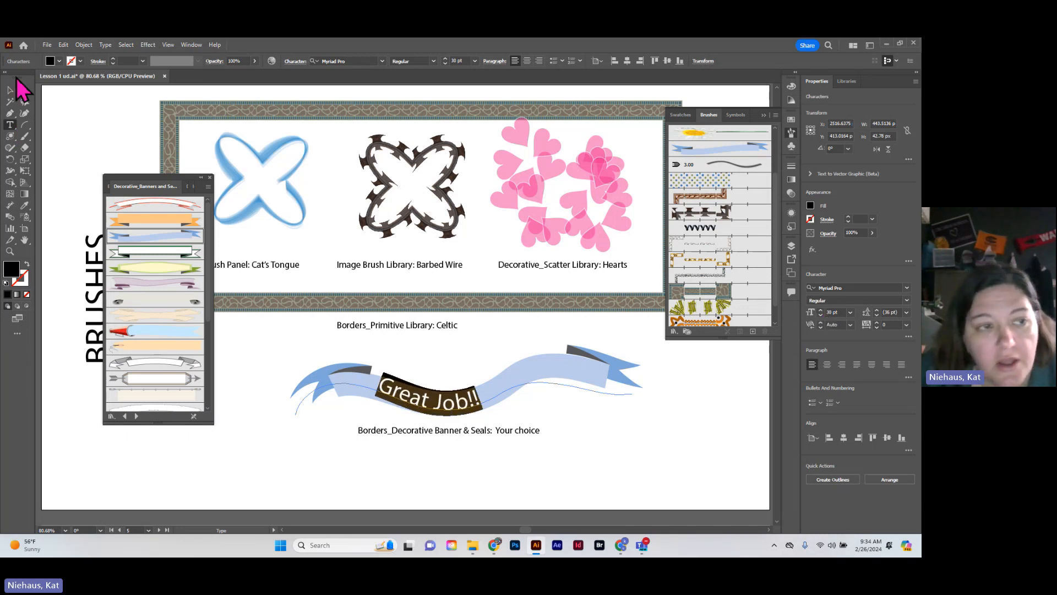
Shift the "Great Job!!" text about 4 px down on the banner, deselect it, and put away both brush panels
left_click(11, 90)
left_click(424, 408)
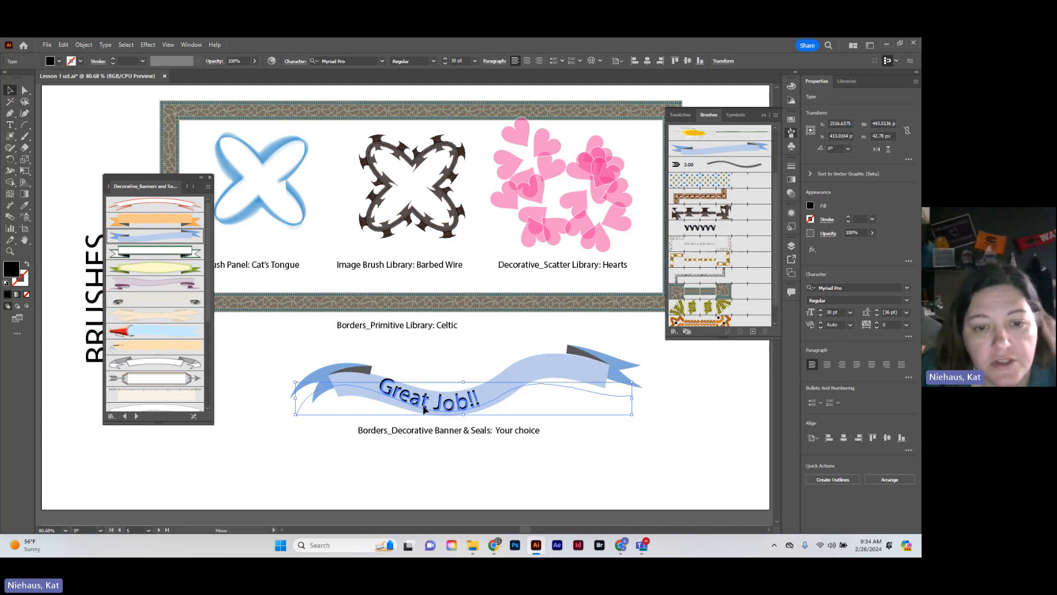
left_click_drag(424, 410, 425, 414)
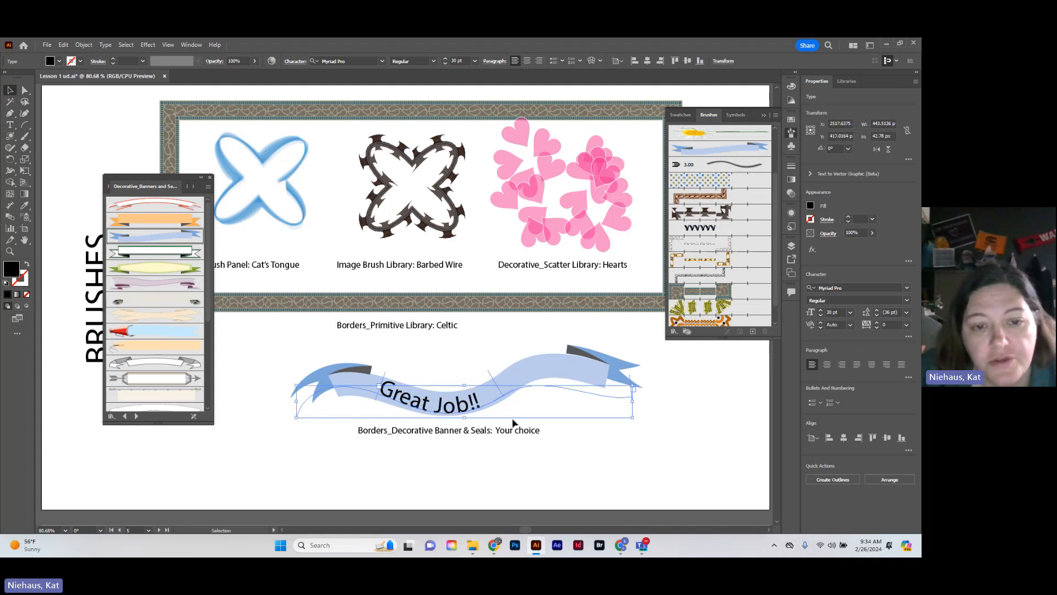
left_click(533, 480)
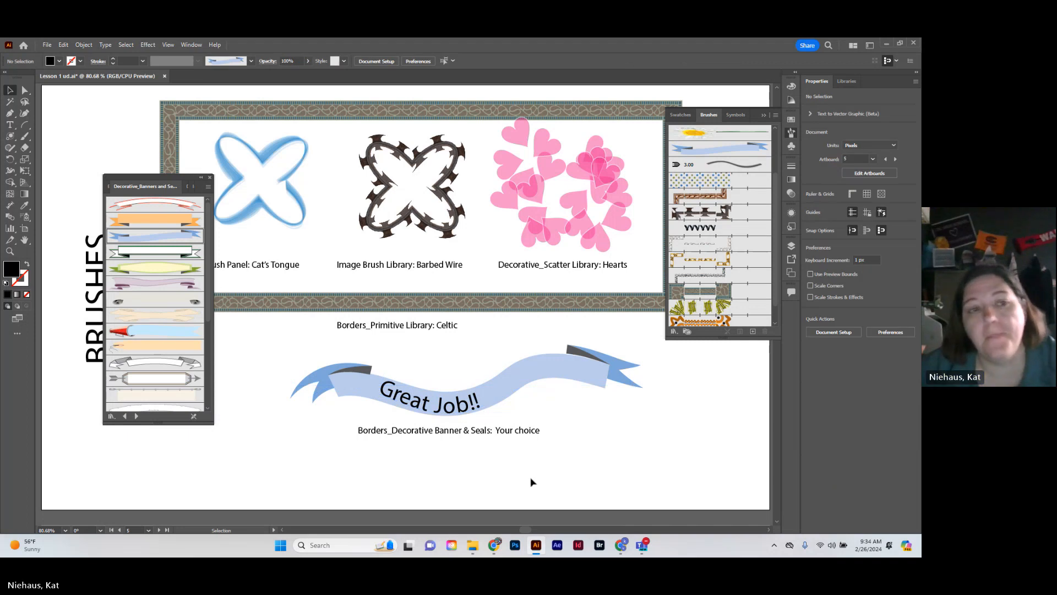
left_click(210, 178)
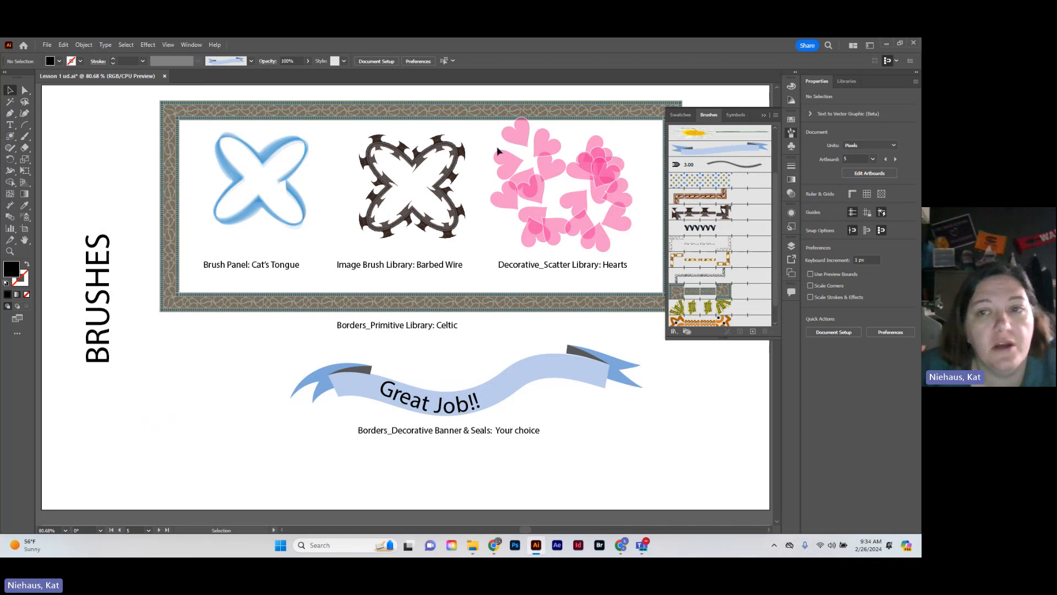
left_click(763, 117)
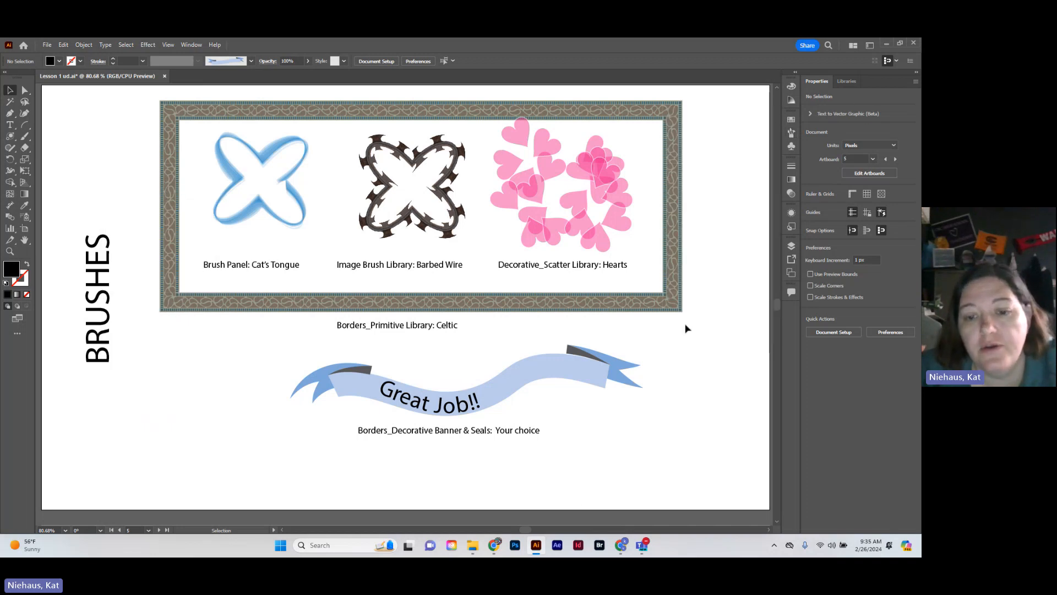
On the PENCIL & SHAPER artboard, pencil a freehand triangle about 188×104 px, a rectangle about 140×153 px and a two-lobed blob about 239×141 px
left_click_drag(524, 530, 553, 530)
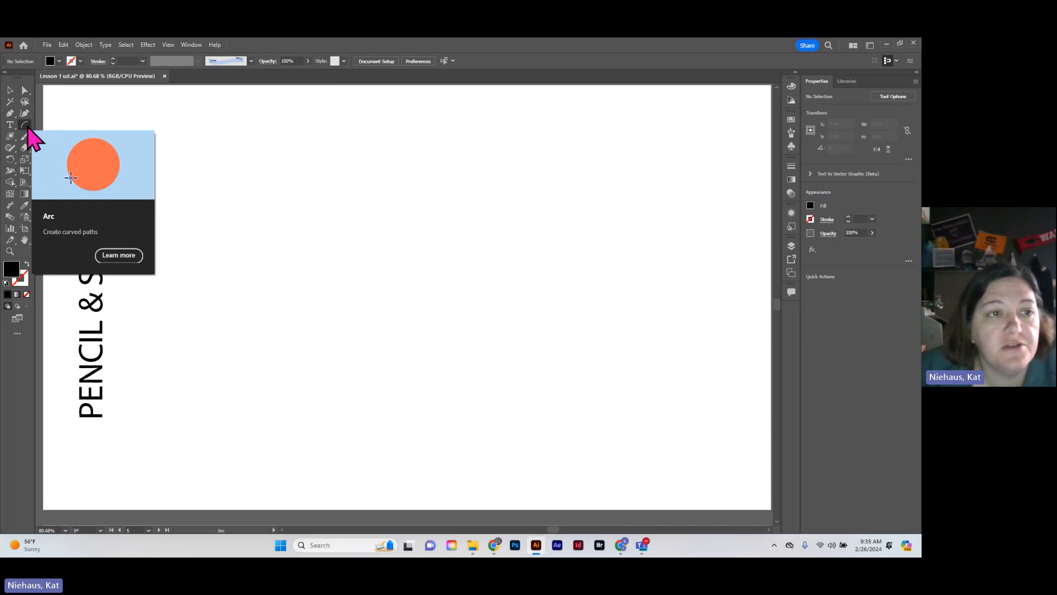
left_click(27, 126)
left_click(10, 148)
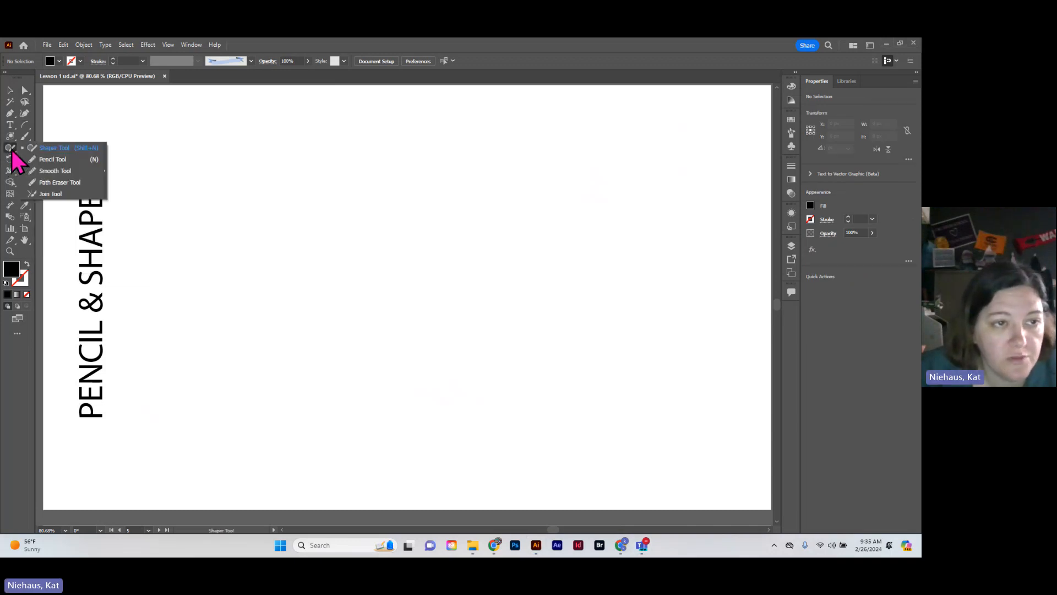
left_click(69, 160)
mouse_move(222, 151)
left_mouse_down()
mouse_move(198, 184)
mouse_move(293, 221)
mouse_move(220, 160)
left_mouse_up()
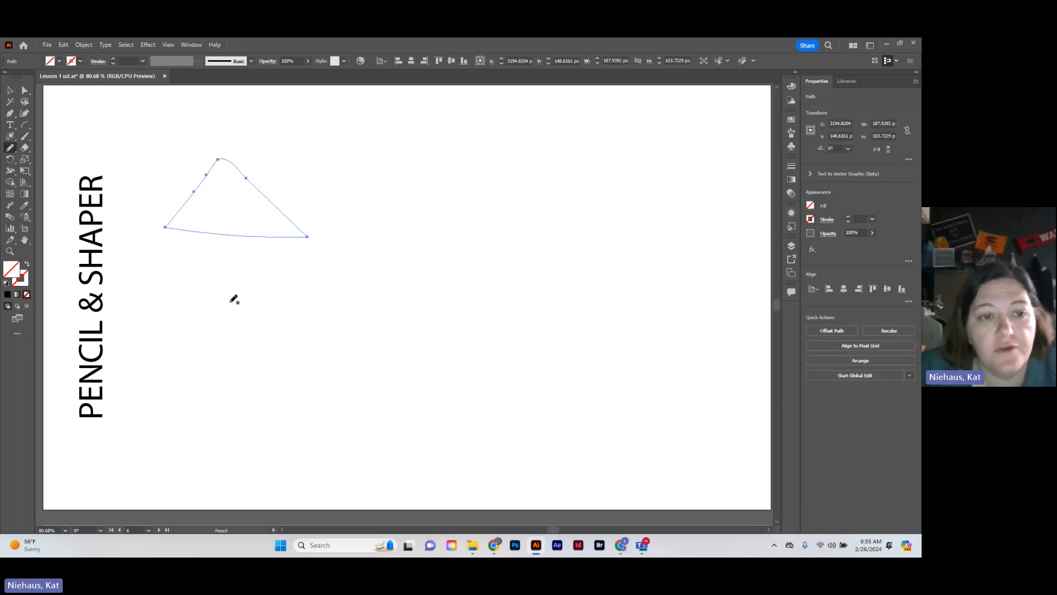
mouse_move(232, 300)
left_mouse_down()
mouse_move(238, 412)
mouse_move(326, 417)
mouse_move(315, 304)
mouse_move(224, 297)
left_mouse_up()
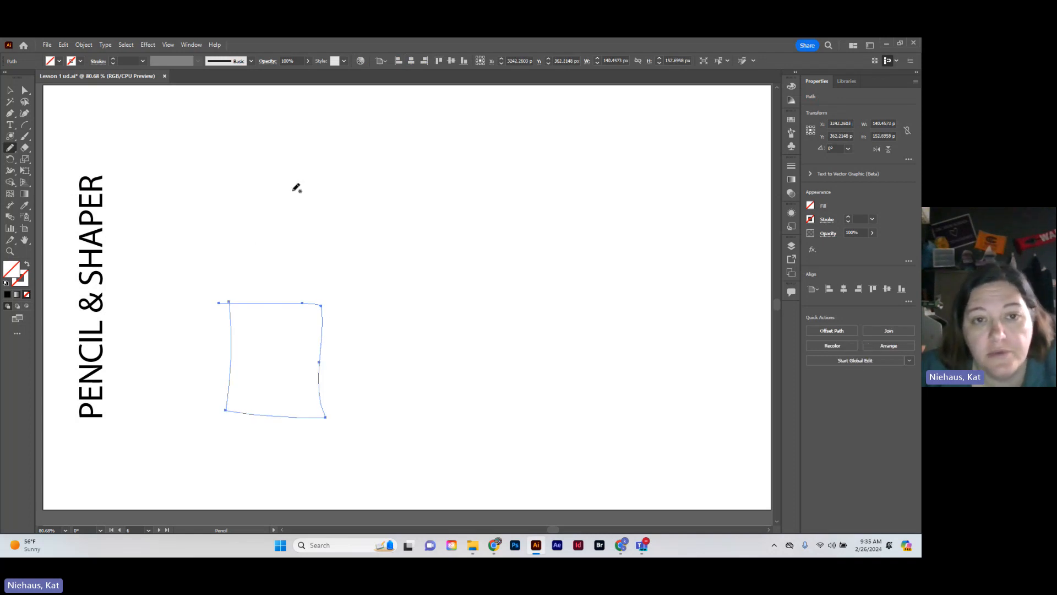
mouse_move(283, 204)
left_mouse_down()
mouse_move(386, 168)
mouse_move(461, 161)
mouse_move(405, 222)
mouse_move(369, 237)
mouse_move(301, 249)
mouse_move(283, 207)
left_mouse_up()
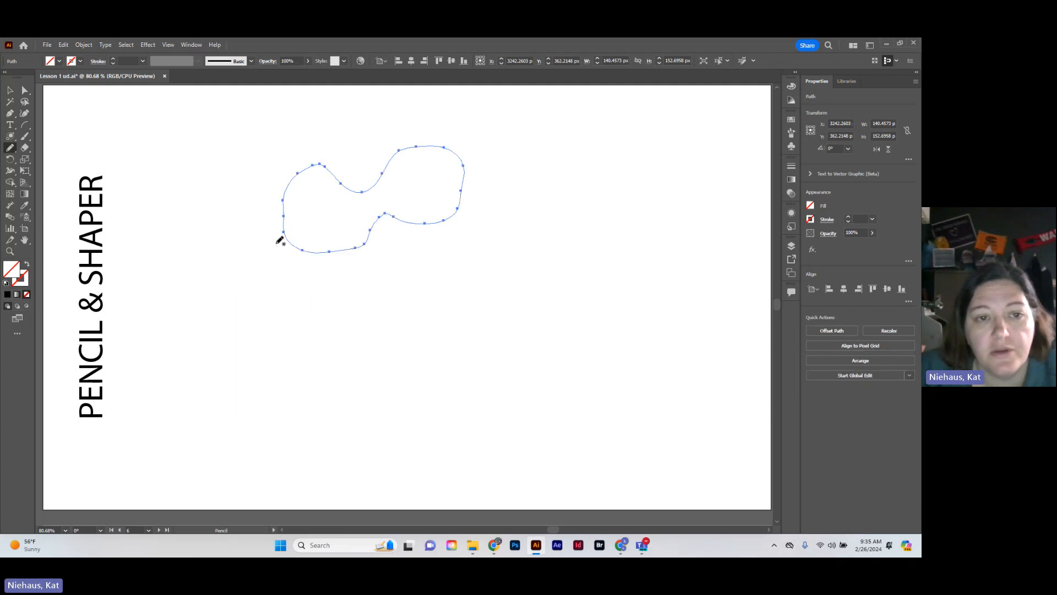
With the Shaper tool, draw a small triangle low on the PENCIL & SHAPER artboard and a larger square above it
left_click(10, 149)
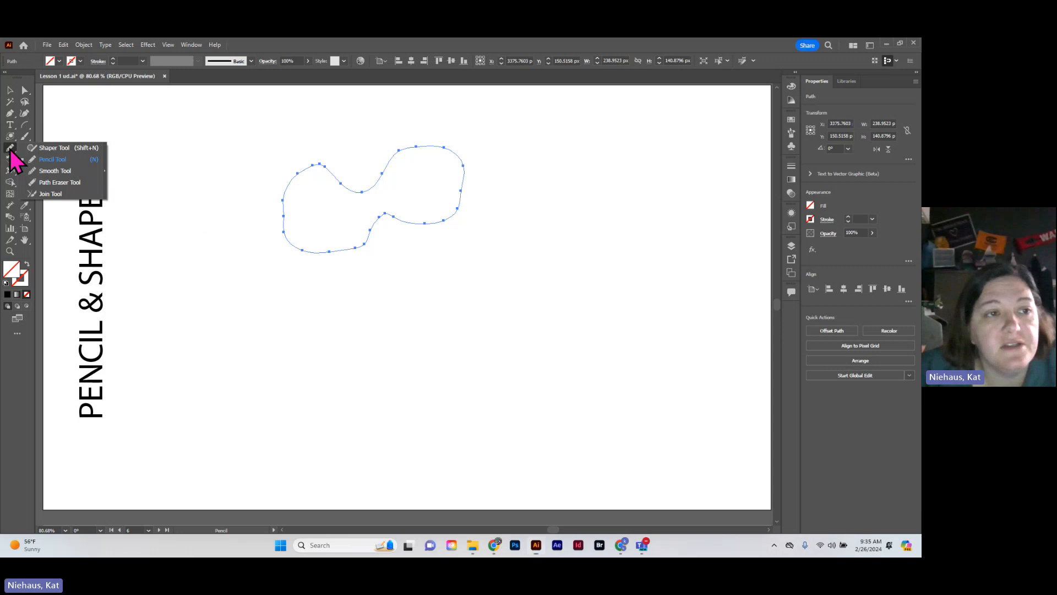
left_click(60, 149)
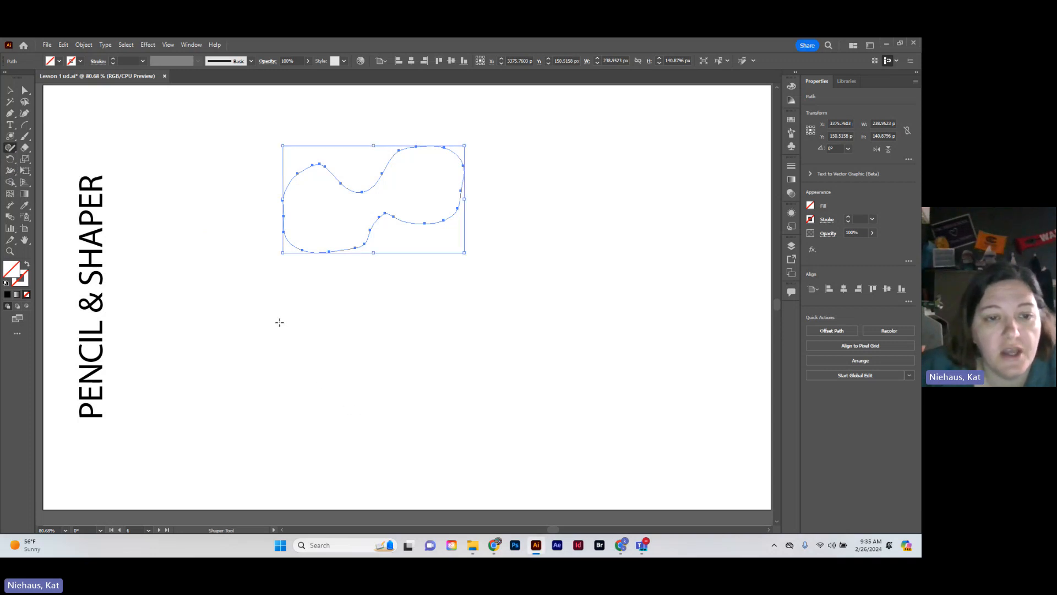
mouse_move(281, 319)
left_mouse_down()
mouse_move(272, 376)
mouse_move(346, 374)
mouse_move(284, 319)
left_mouse_up()
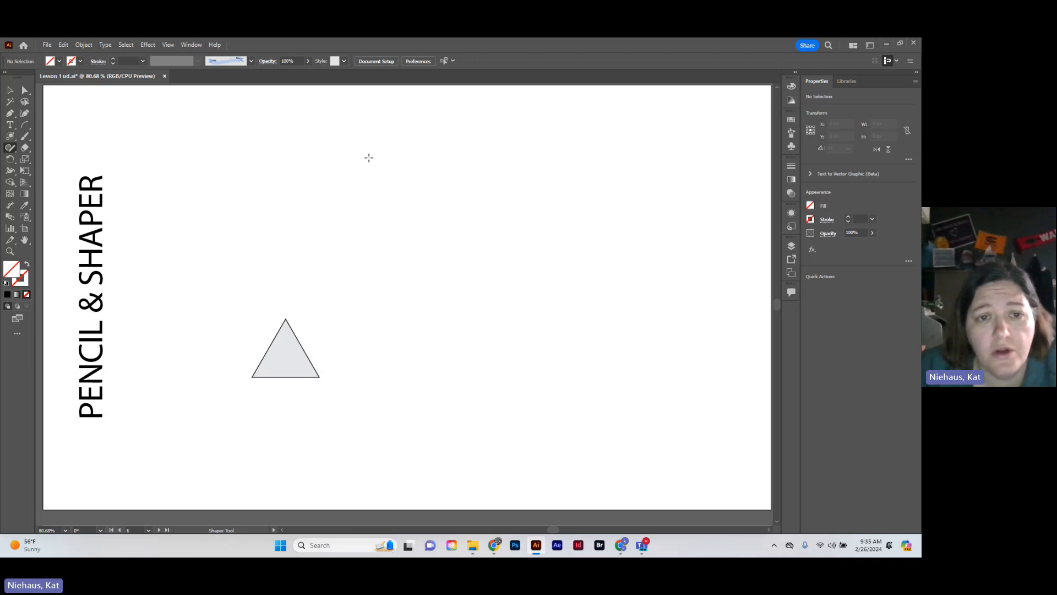
mouse_move(369, 157)
left_mouse_down()
mouse_move(387, 247)
mouse_move(464, 244)
mouse_move(456, 160)
mouse_move(369, 157)
left_mouse_up()
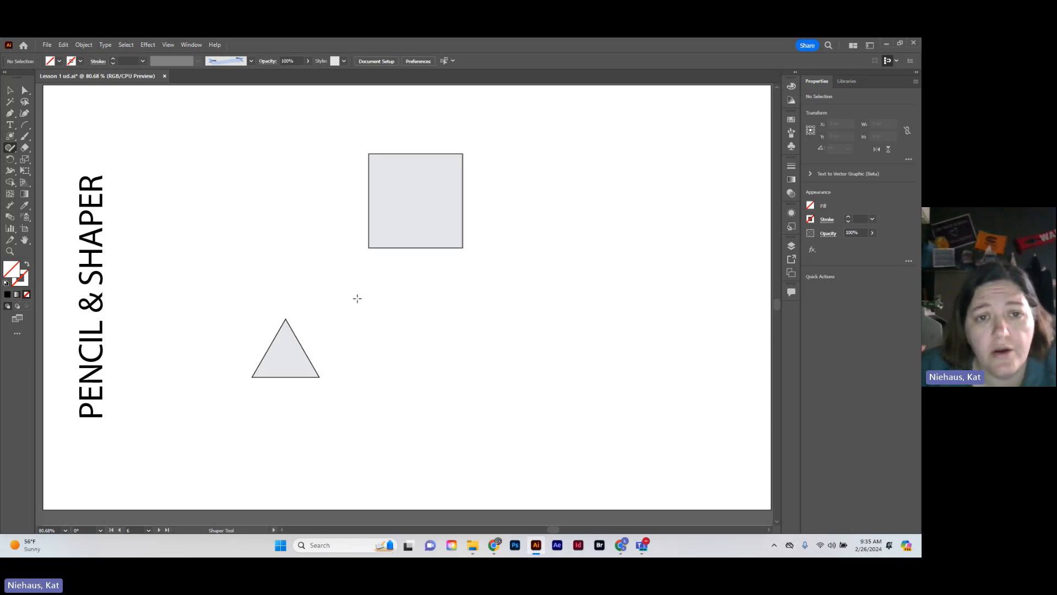
With the Shaper tool, draw a circle below the square and a hexagon right of it on the PENCIL & SHAPER artboard
left_click_drag(441, 297, 480, 306)
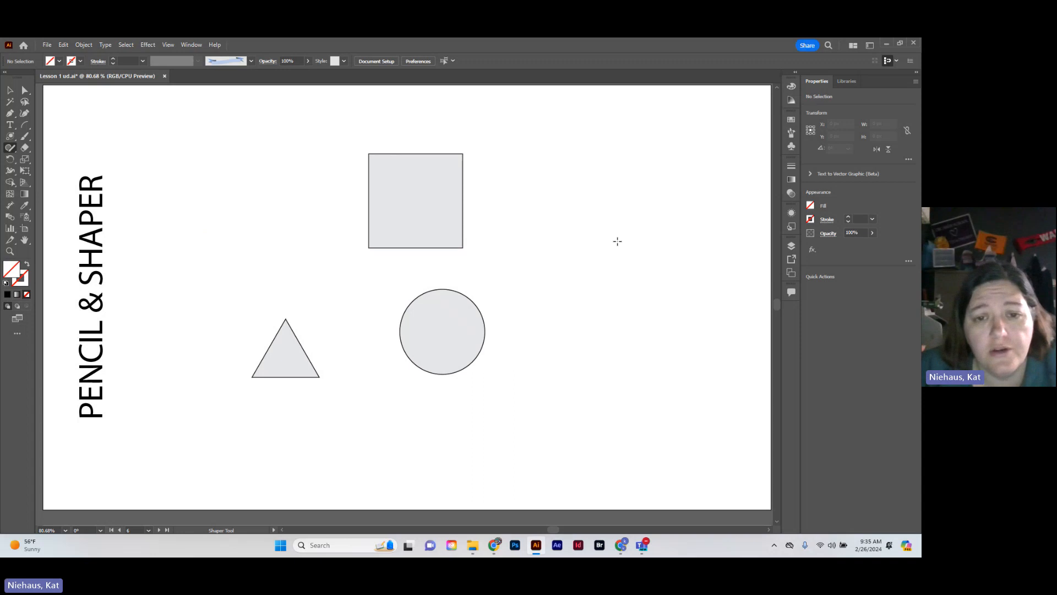
mouse_move(566, 241)
left_mouse_down()
mouse_move(535, 271)
mouse_move(557, 303)
mouse_move(607, 304)
mouse_move(645, 266)
mouse_move(613, 236)
mouse_move(568, 230)
mouse_move(564, 242)
left_mouse_up()
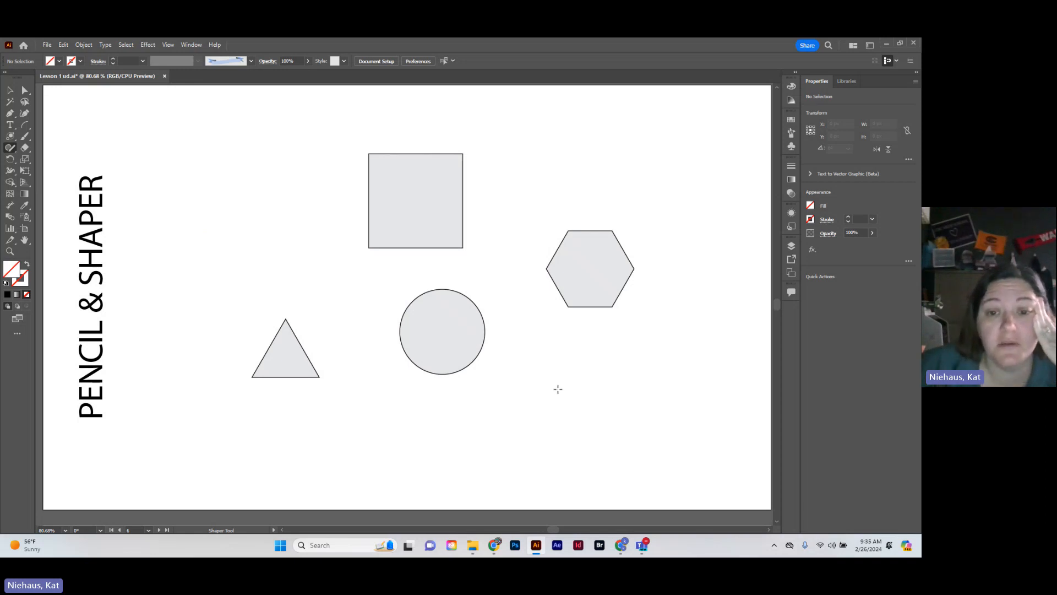
left_click_drag(286, 272, 380, 239)
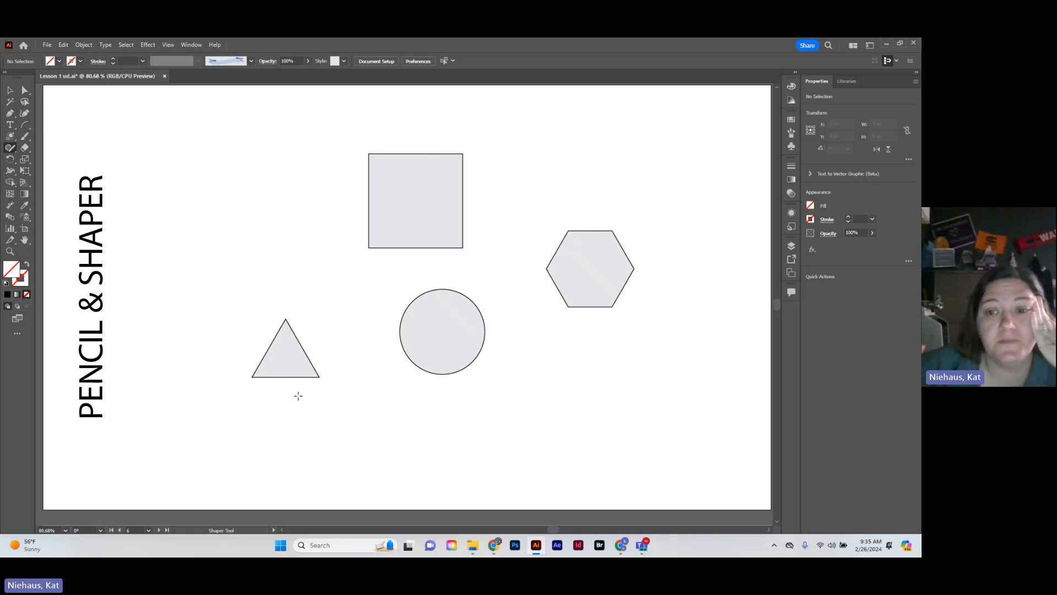
Go to the TRANSFORMATIONS artboard, make it the active artboard with the Selection tool, and fit it in the window
left_click_drag(552, 529, 495, 529)
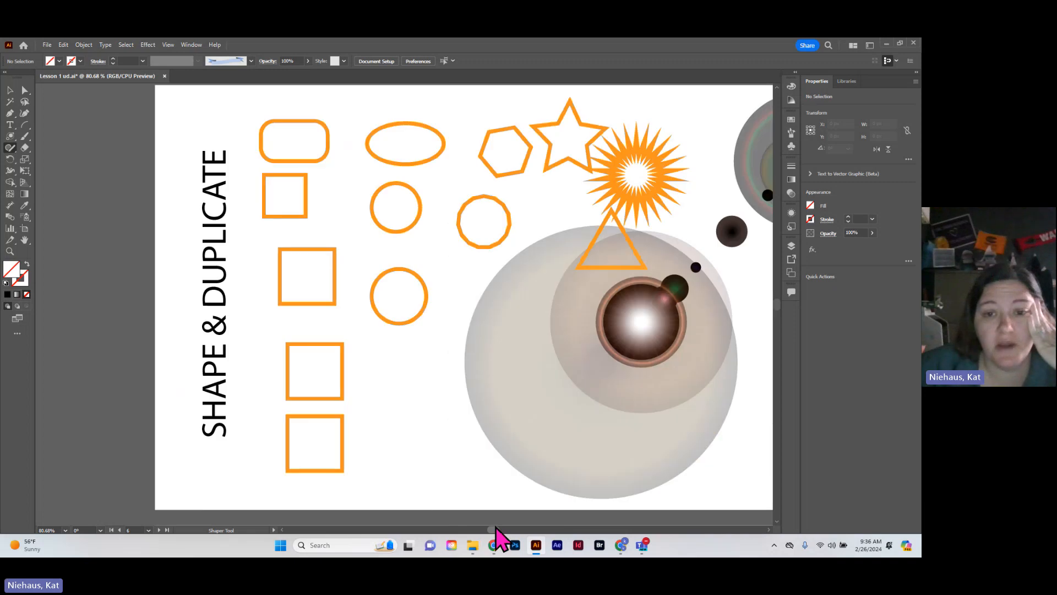
scroll(479, 435, "down", 3)
scroll(480, 435, "down", 5)
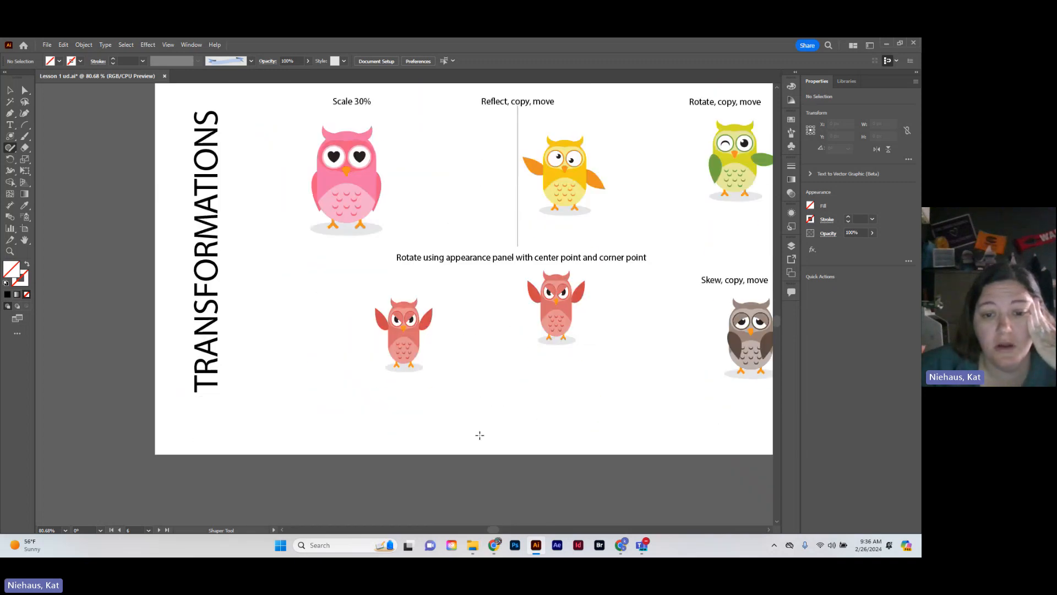
scroll(500, 530, "right", 3)
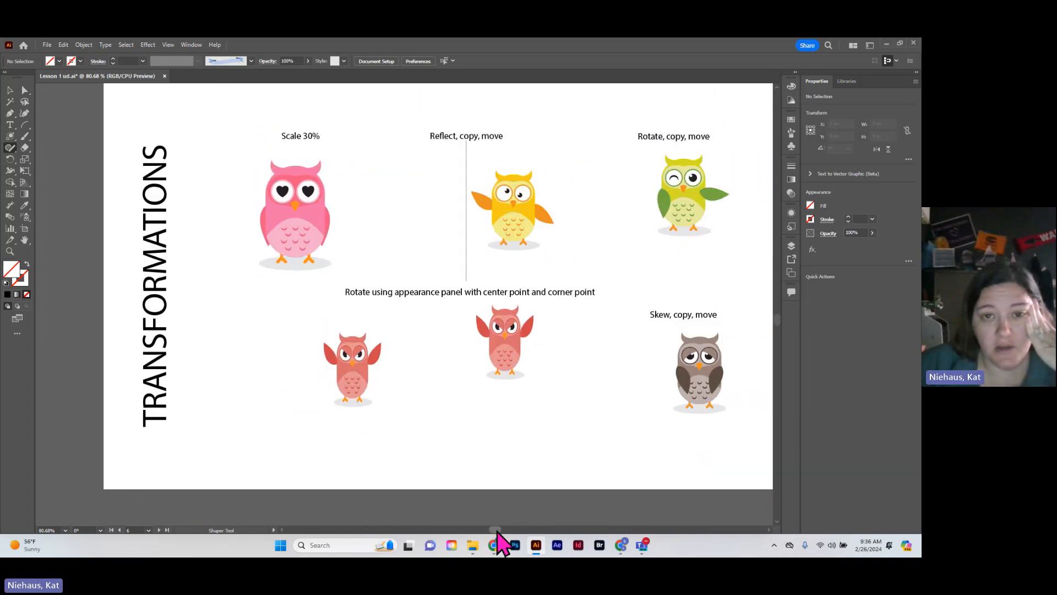
left_click(10, 90)
left_click(201, 328)
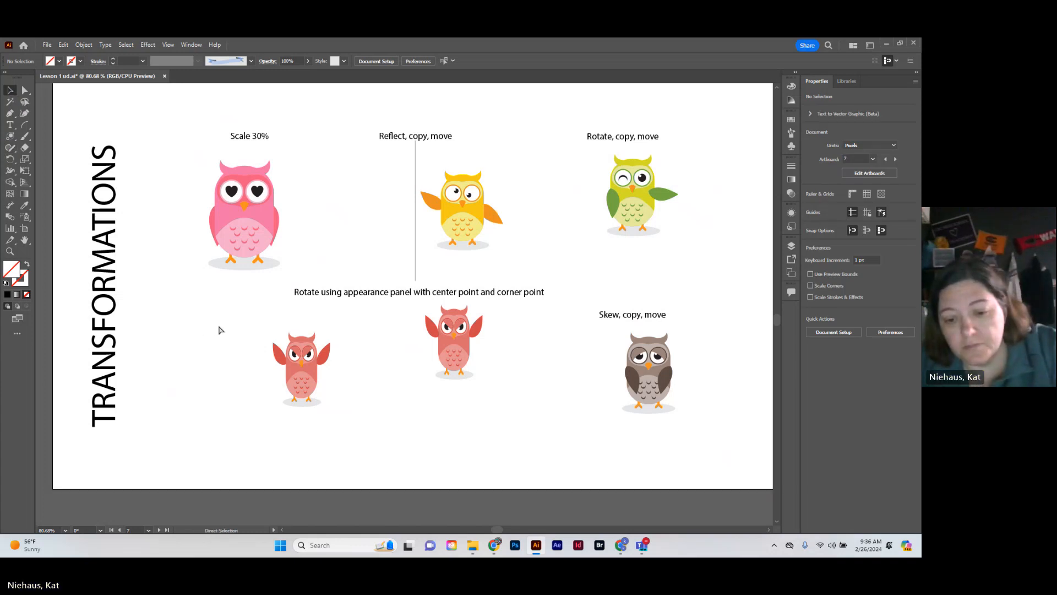
key("ctrl+0")
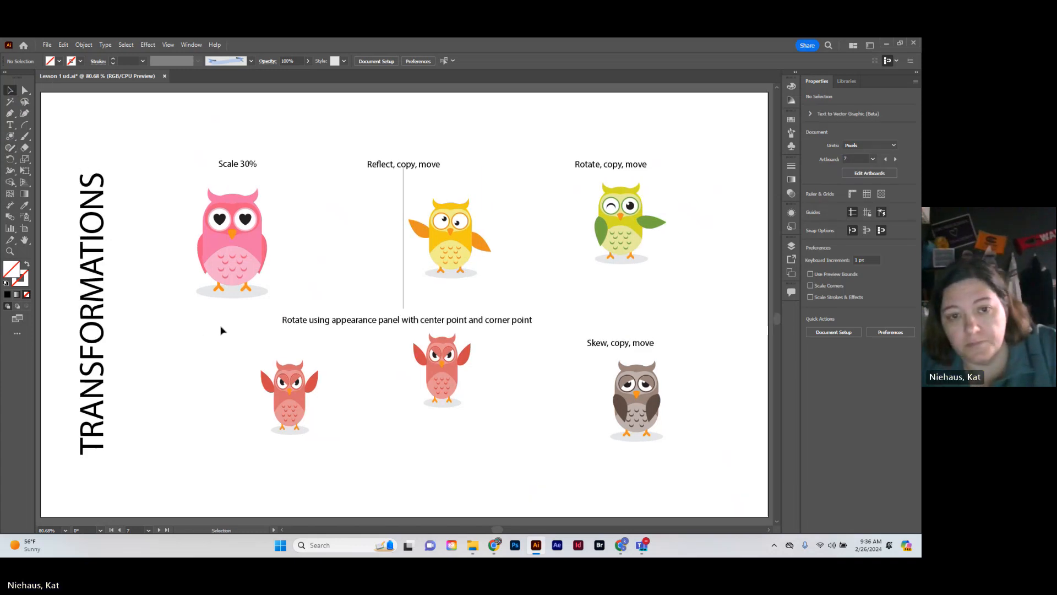
Make a copy of the large pink owl under "Scale 30%", scaled uniformly to 30%
left_click(237, 246)
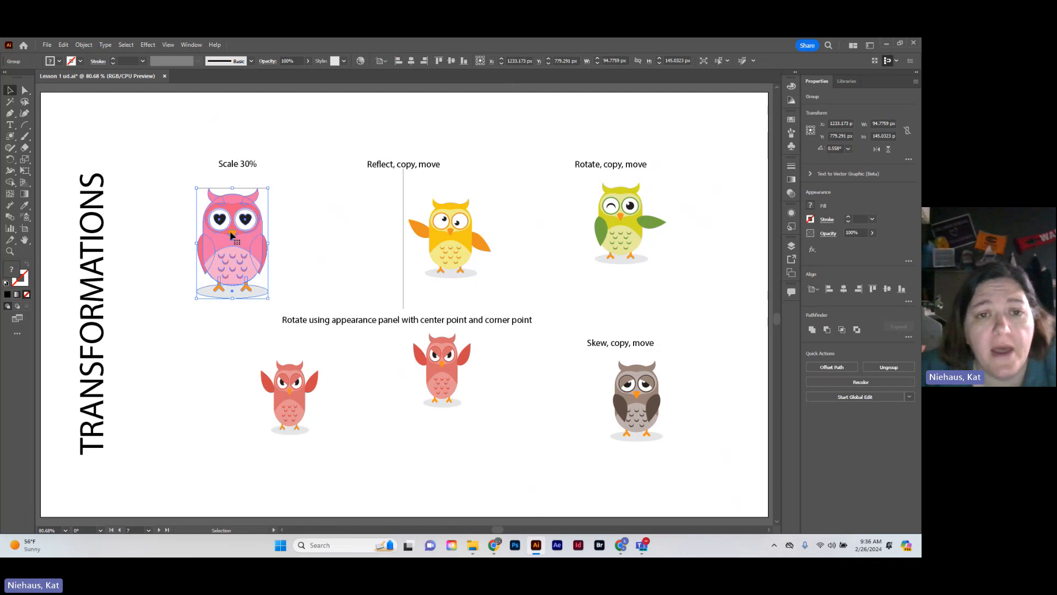
left_click(24, 161)
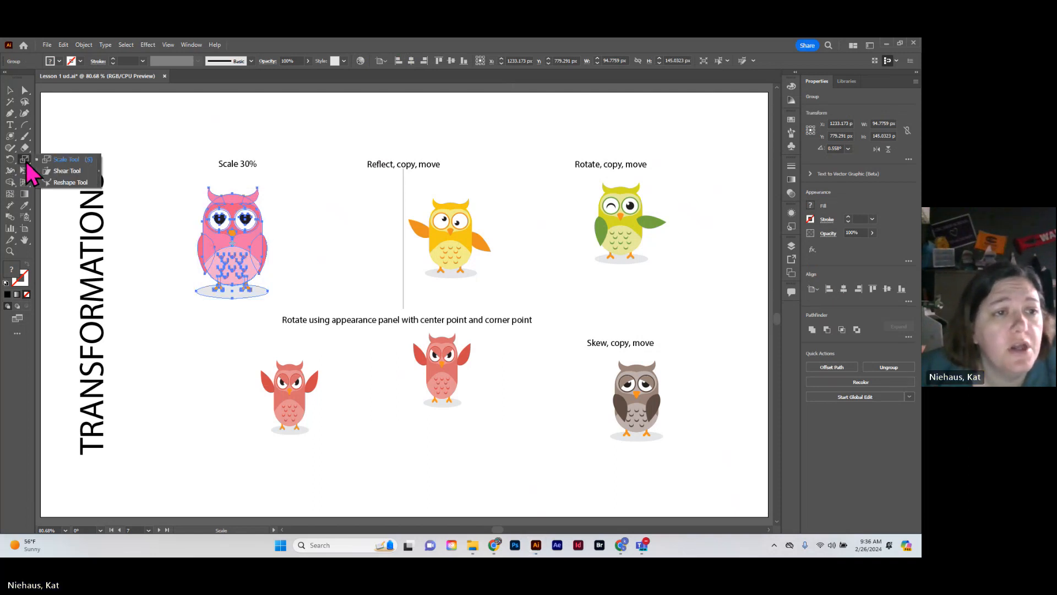
left_click(26, 162)
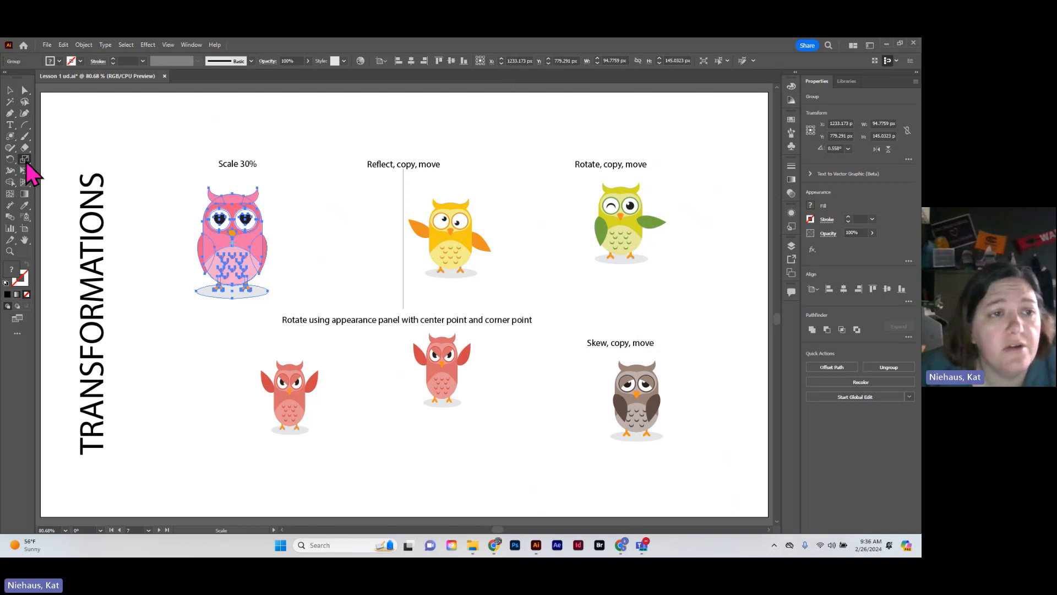
left_click(11, 91)
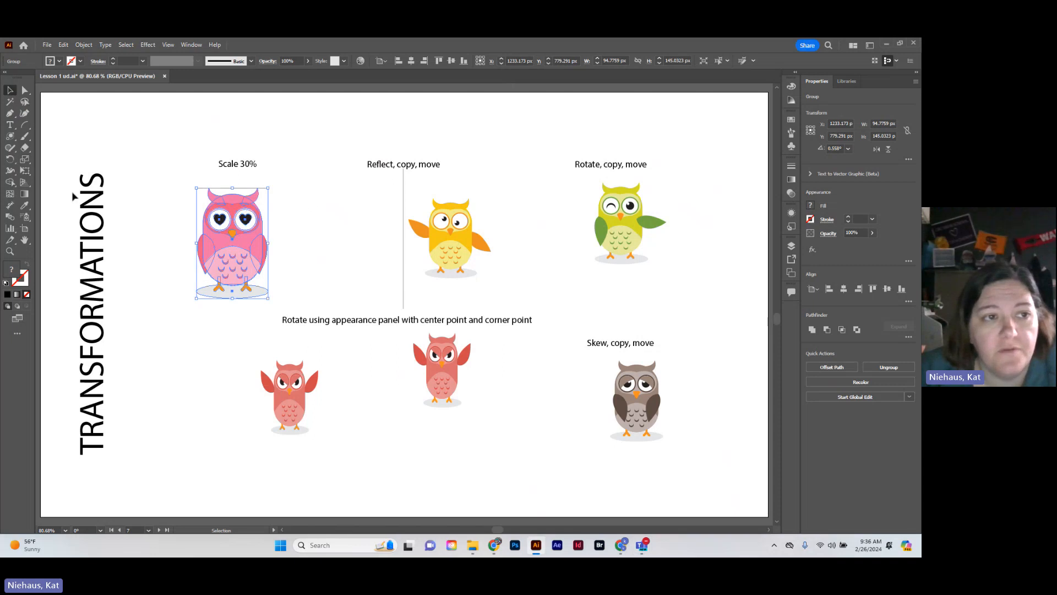
left_click(25, 160)
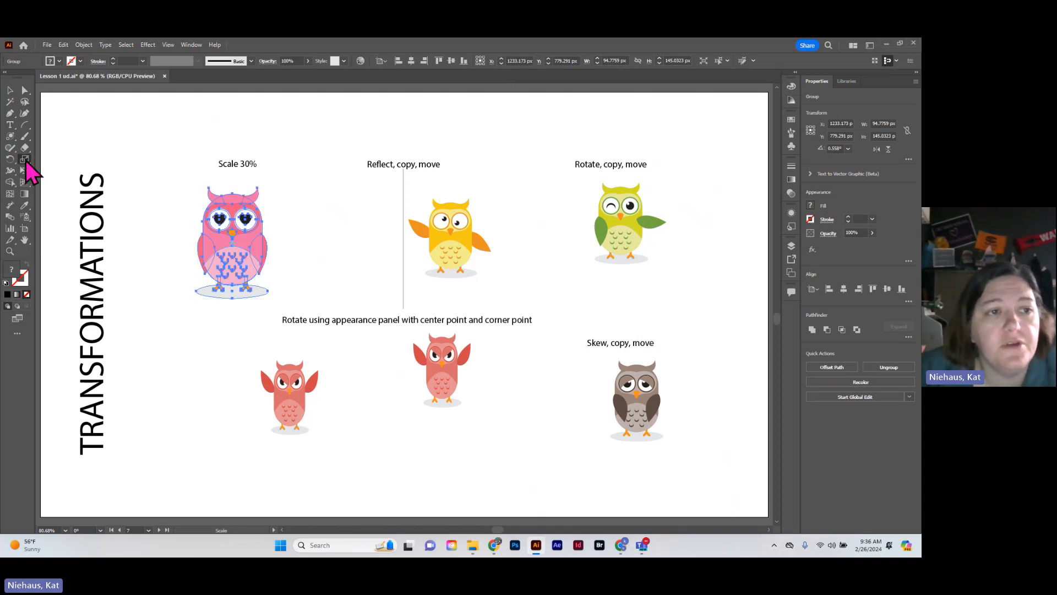
double_click(24, 160)
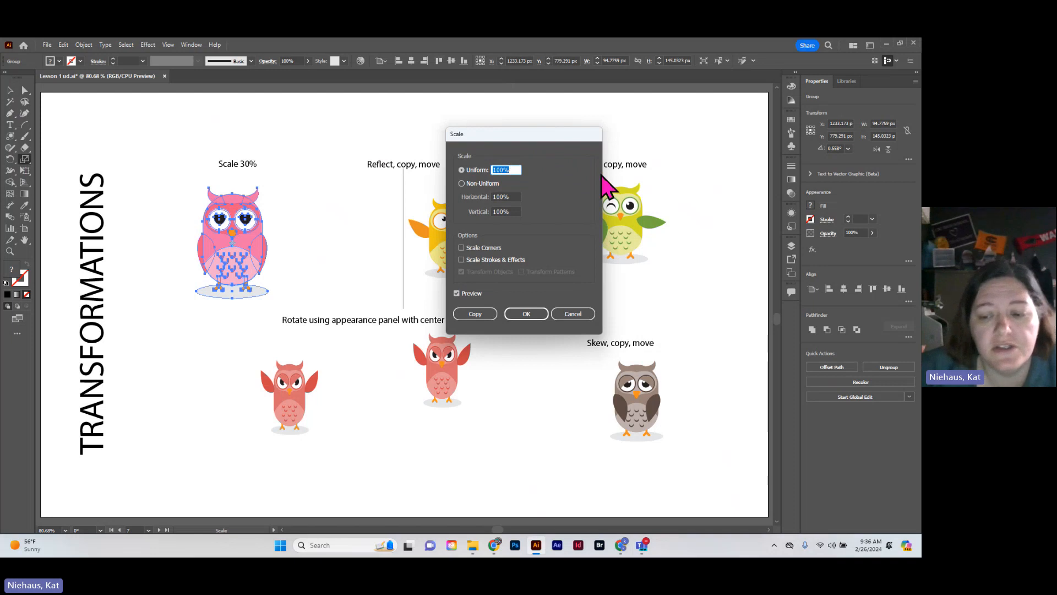
type("30")
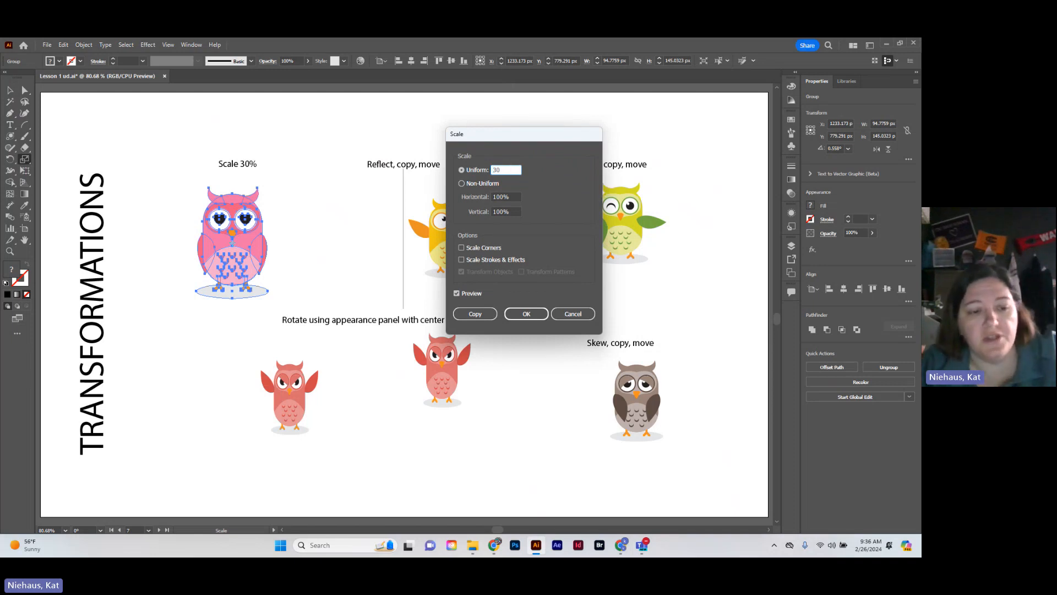
key("Tab")
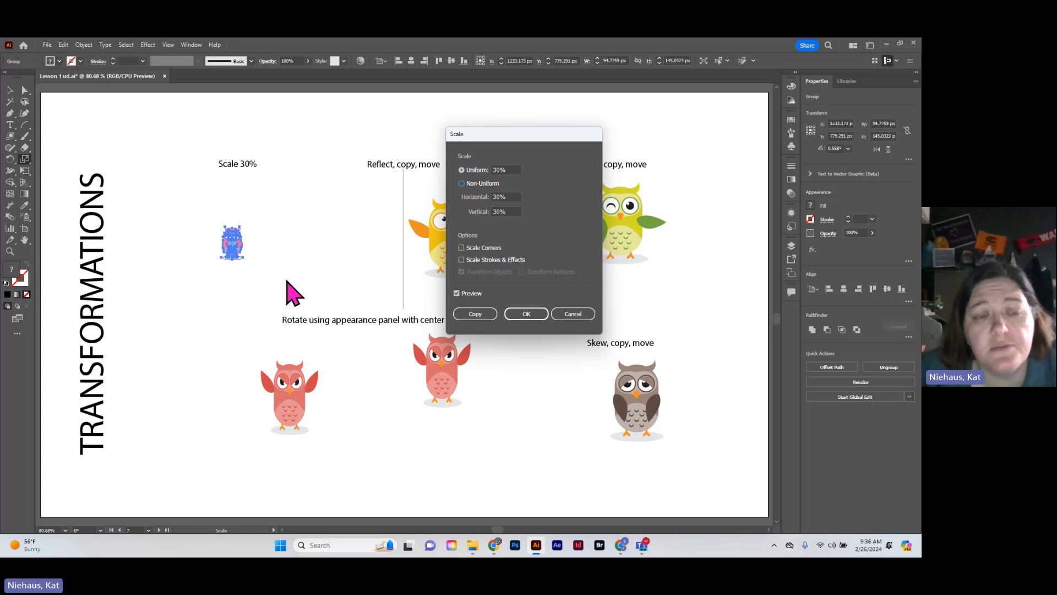
left_click(478, 317)
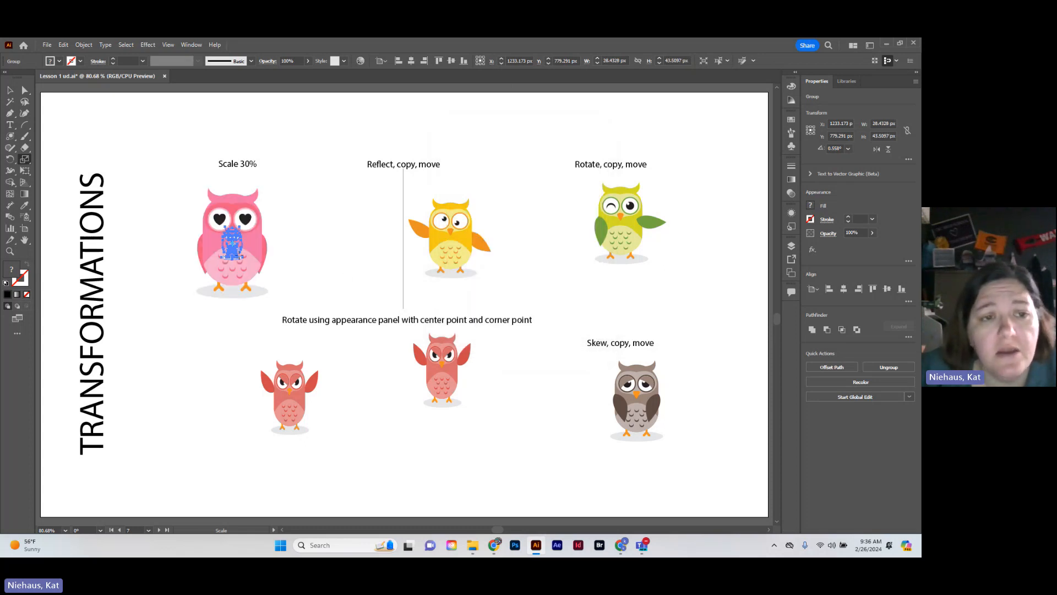
Move the small pink owl about 78 px left and 48 px down, beside the large owl, and deselect it
left_click(10, 90)
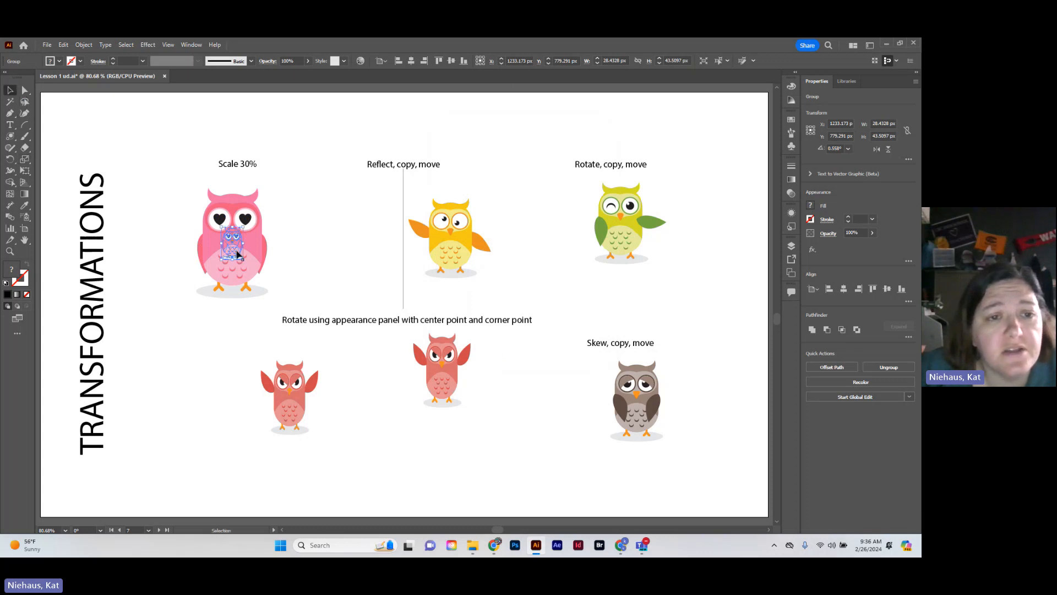
left_click_drag(238, 254, 181, 291)
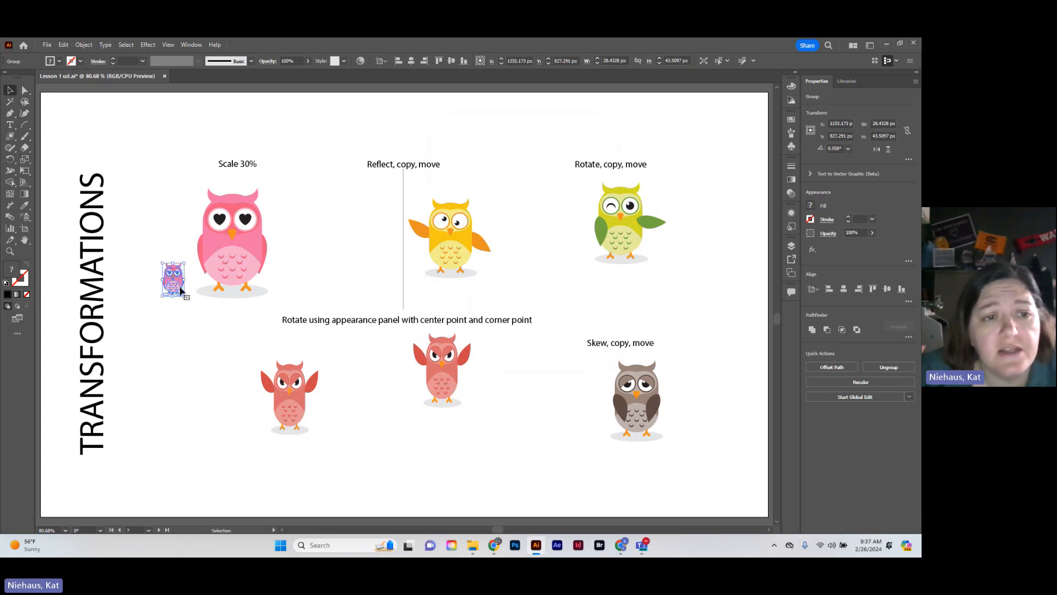
left_click(335, 268)
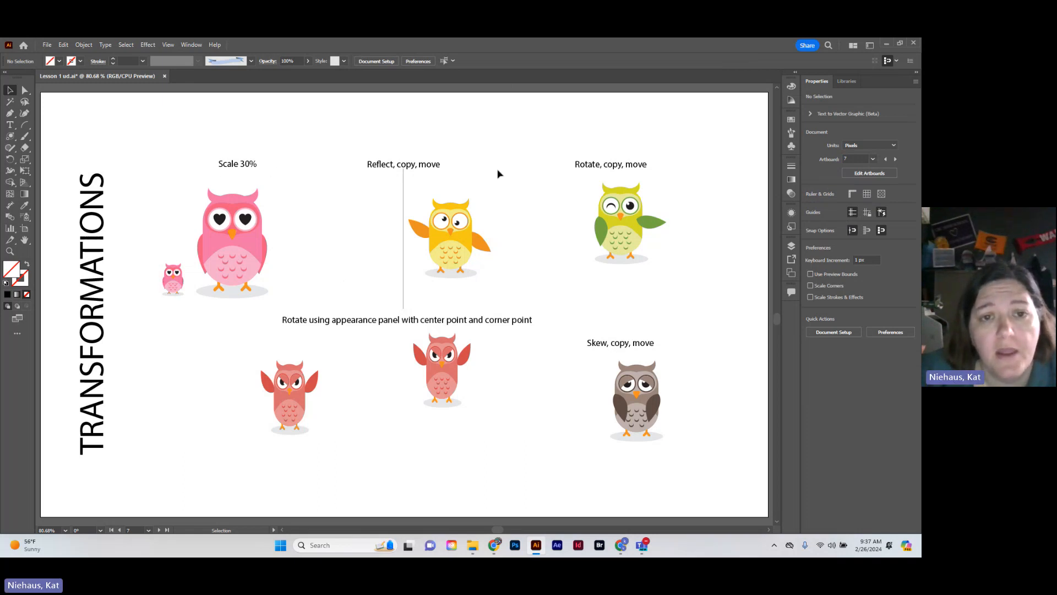
Make a copy of the yellow owl under "Reflect, copy, move", reflected across the vertical axis
left_click_drag(420, 183, 512, 300)
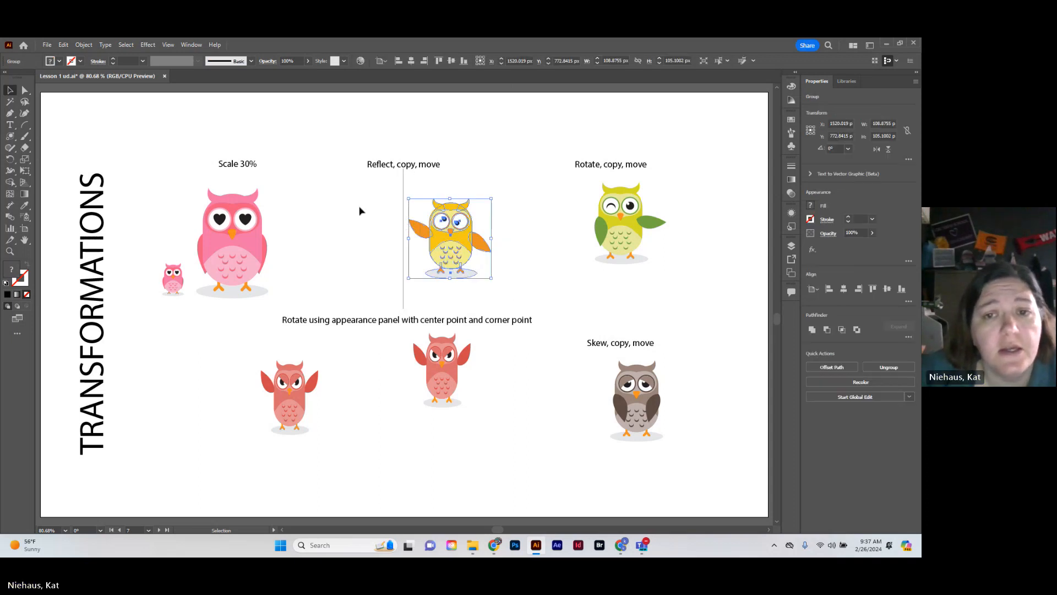
left_click(14, 160)
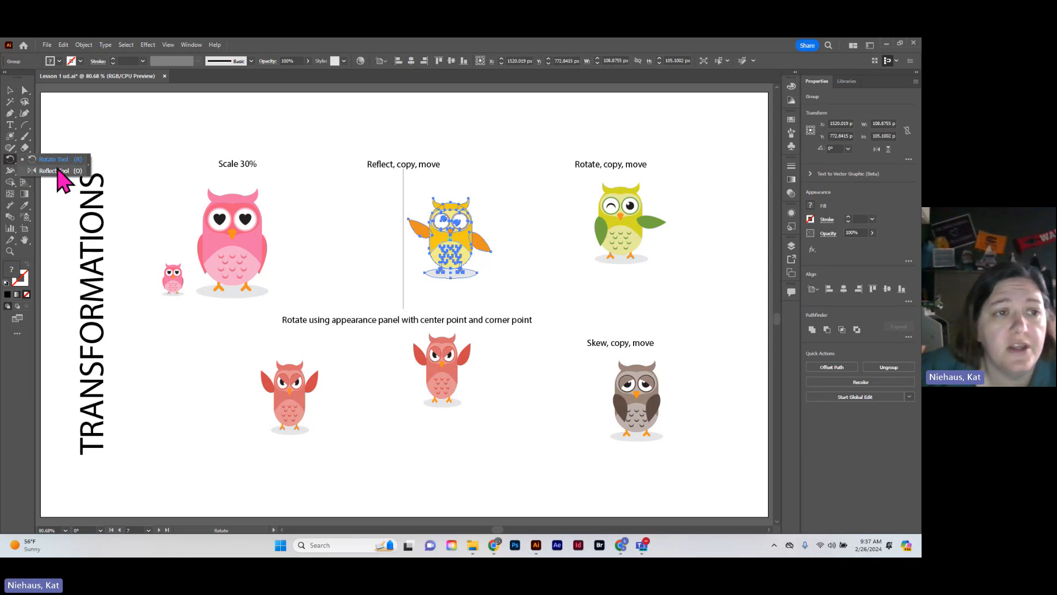
left_click(57, 174)
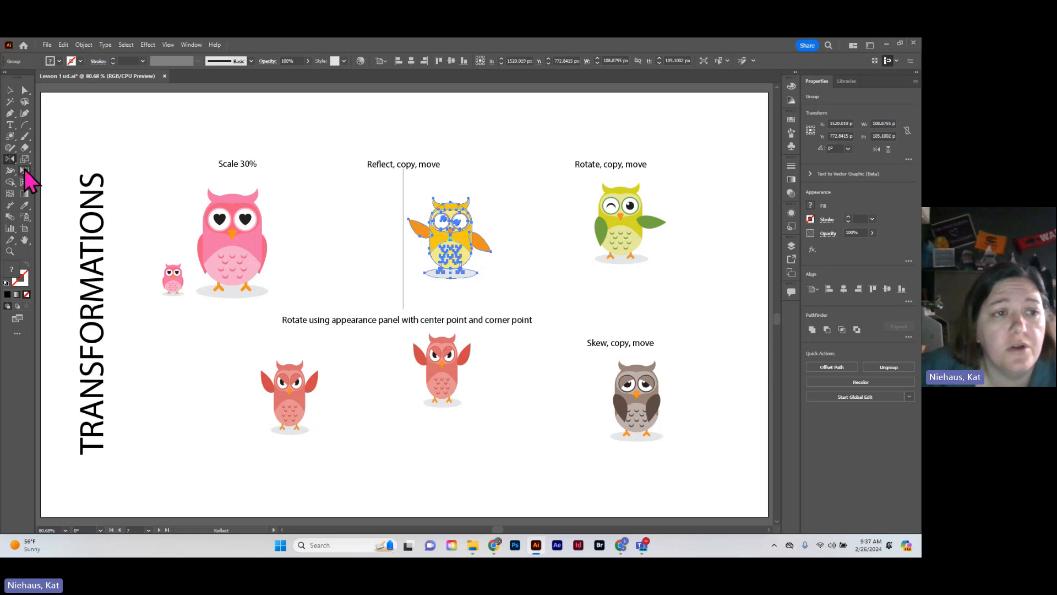
double_click(11, 161)
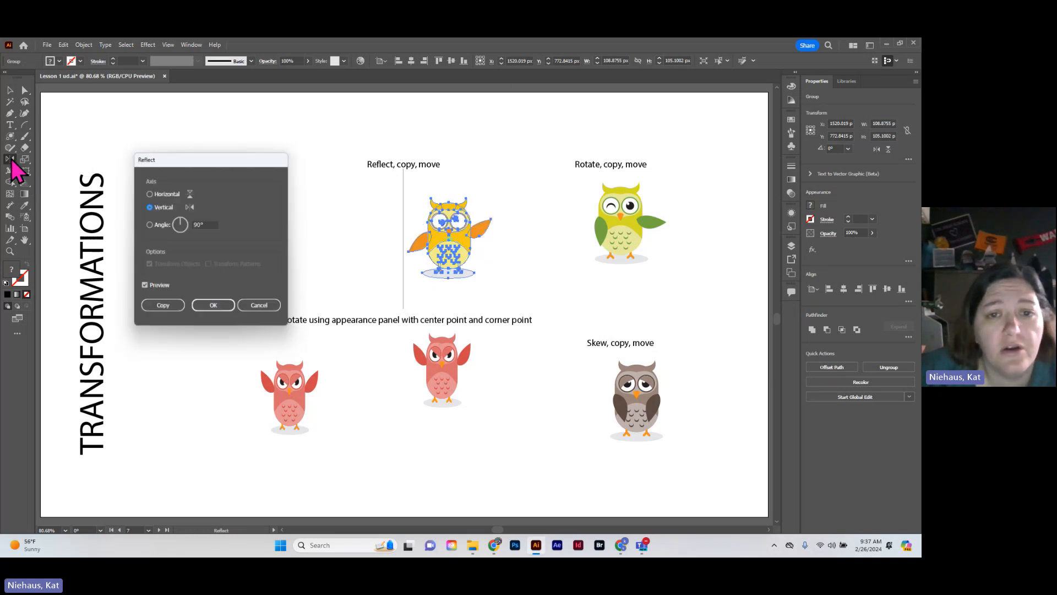
left_click(149, 194)
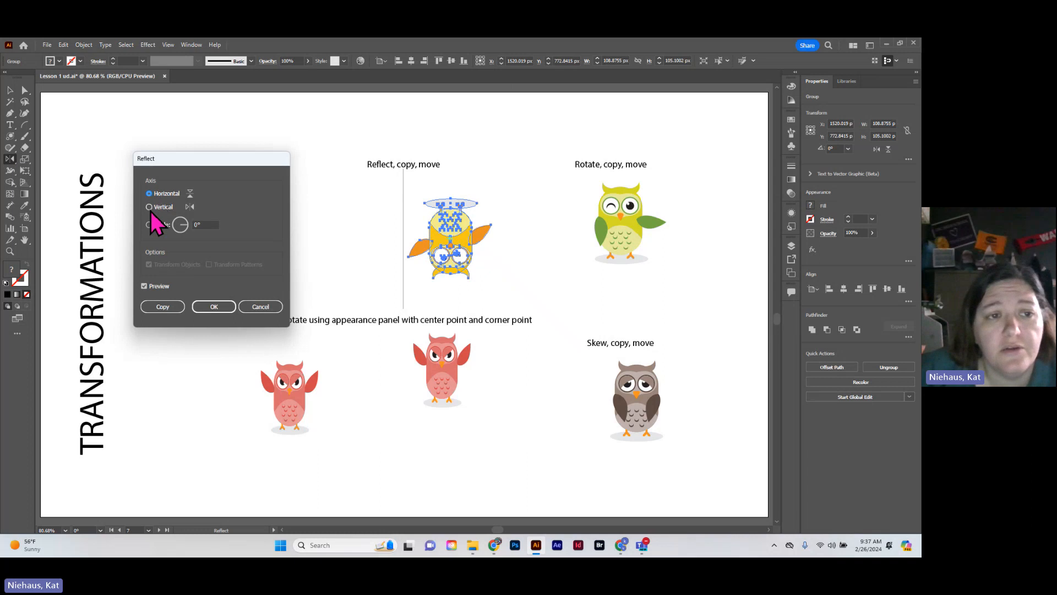
left_click(149, 208)
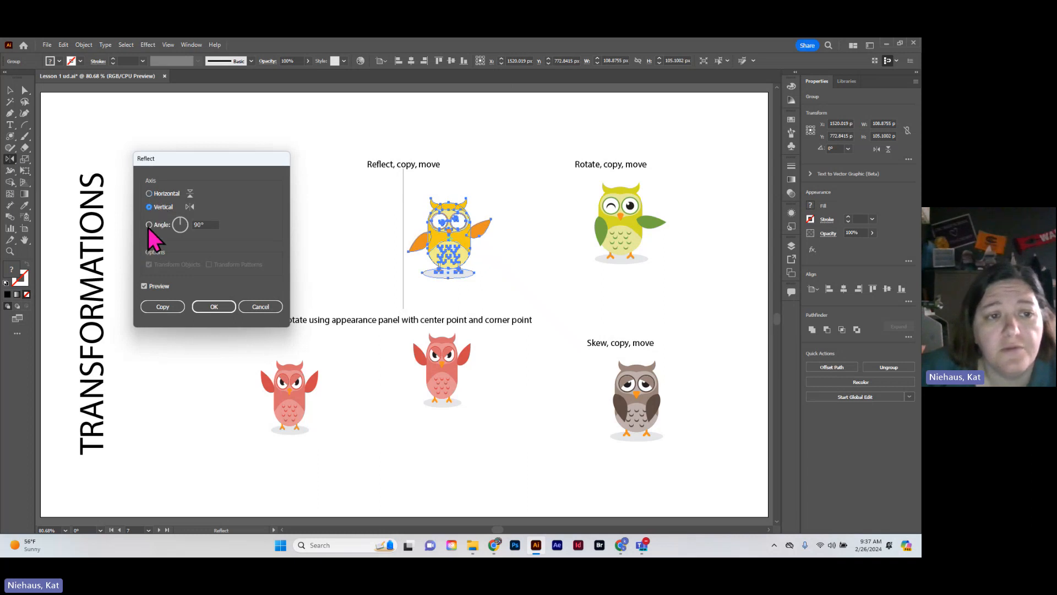
left_click(165, 307)
Move the reflected yellow owl straight across to the left side of the dividing line and deselect it
left_click(10, 90)
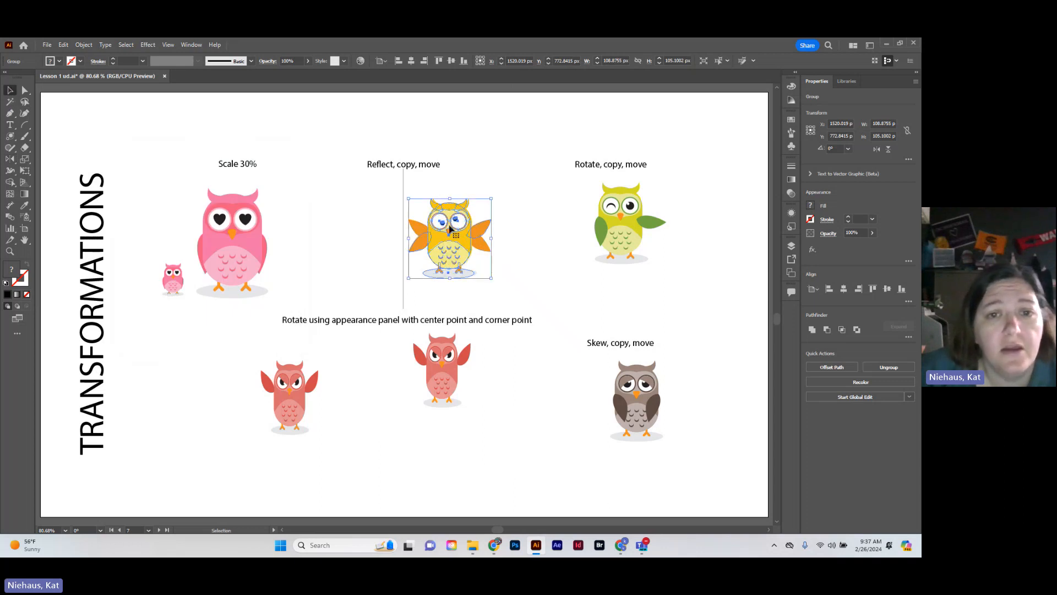
left_click_drag(453, 245, 357, 246)
left_click(383, 394)
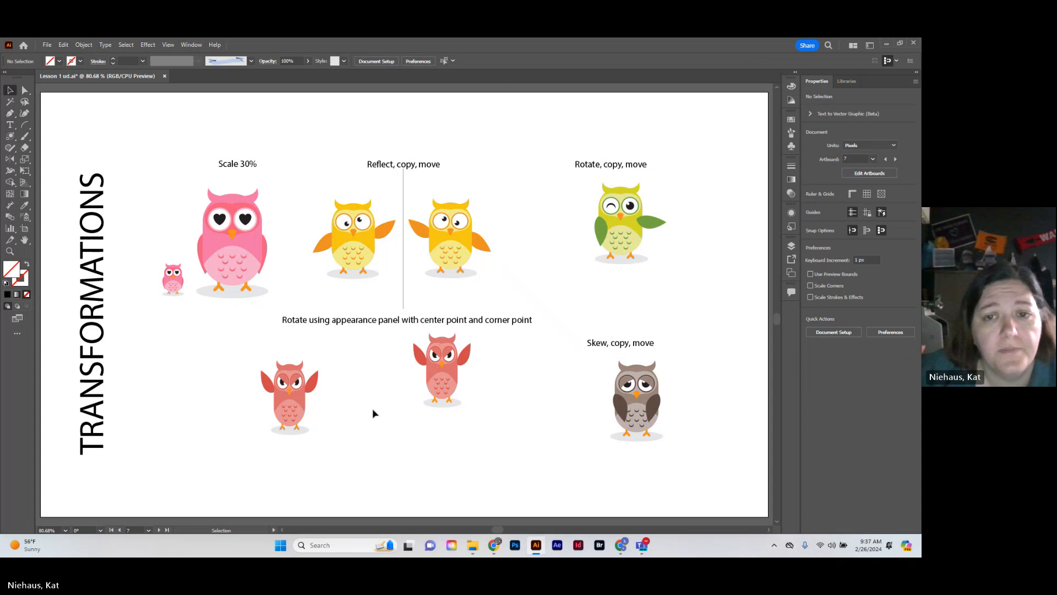
Make a copy of the green owl under "Rotate, copy, move", rotated by 311°
left_click_drag(585, 176, 684, 289)
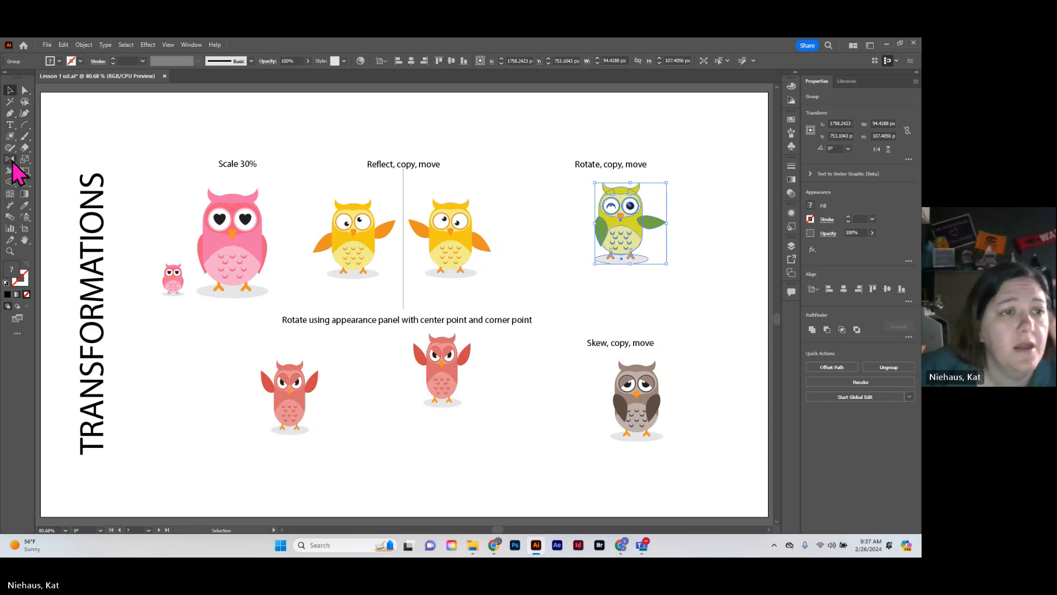
left_click_drag(10, 159, 57, 160)
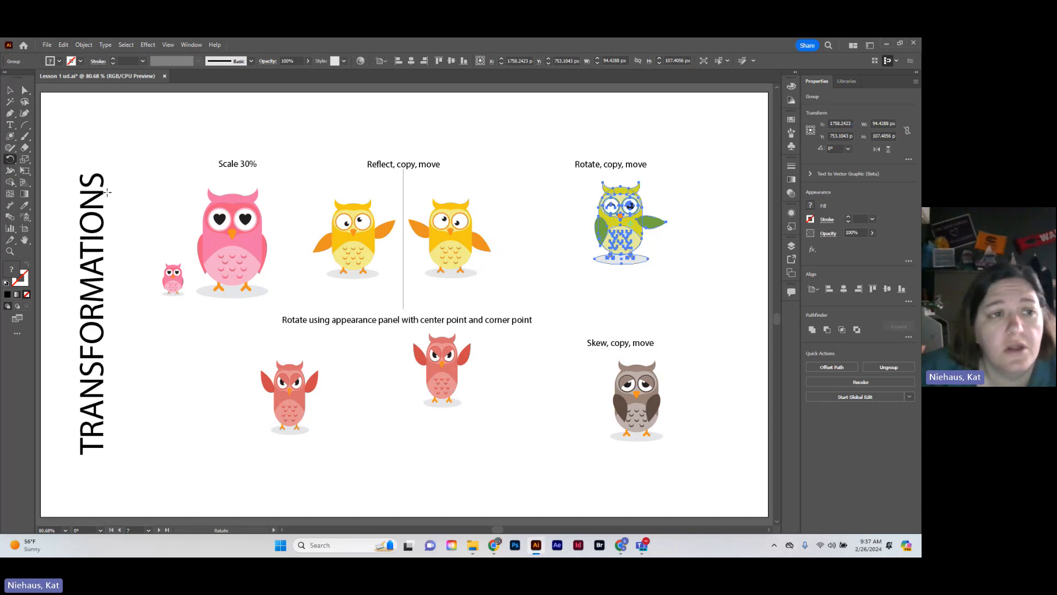
double_click(10, 160)
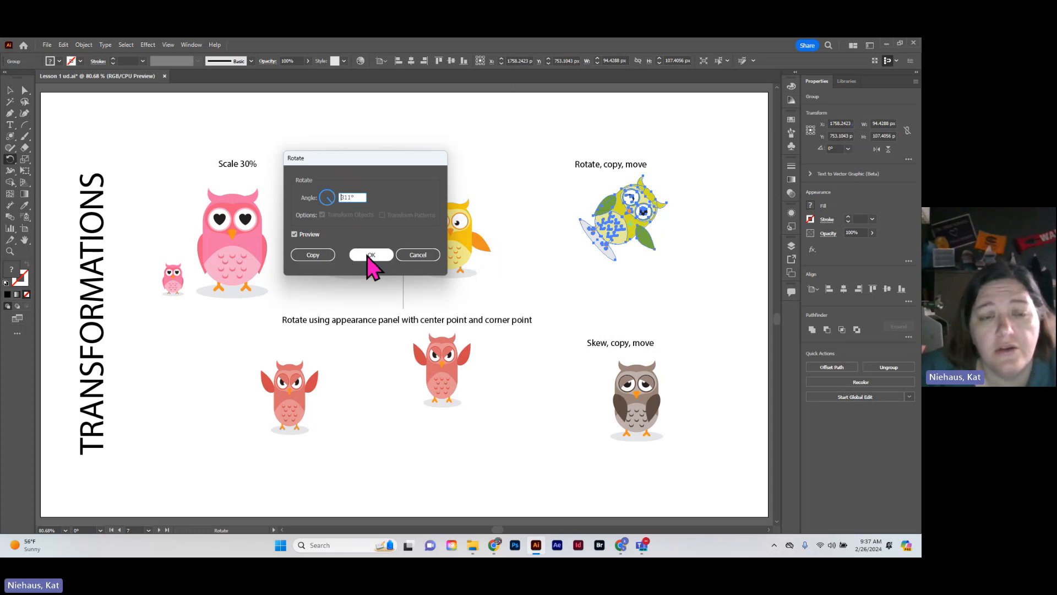
left_click(320, 258)
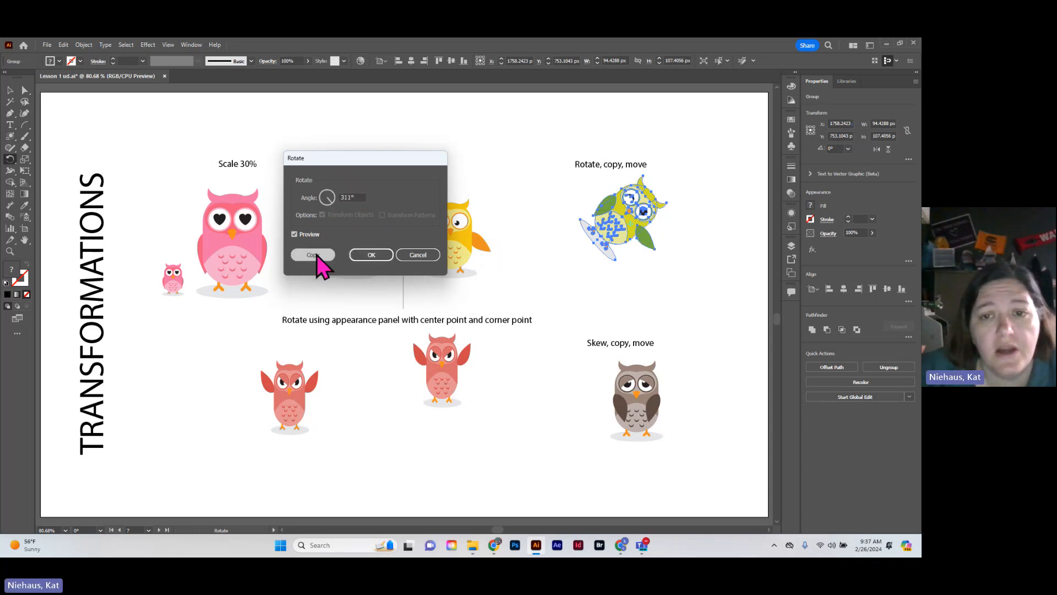
Move the rotated green owl about 92 px right and 51 px down, beside the original, and deselect it
left_click(10, 90)
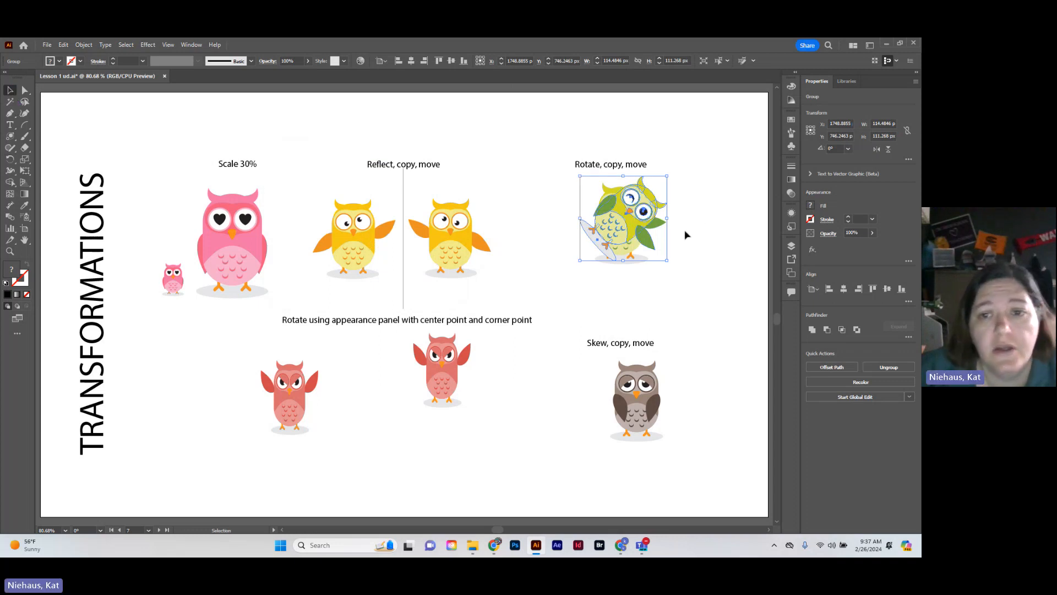
left_click_drag(643, 232, 692, 272)
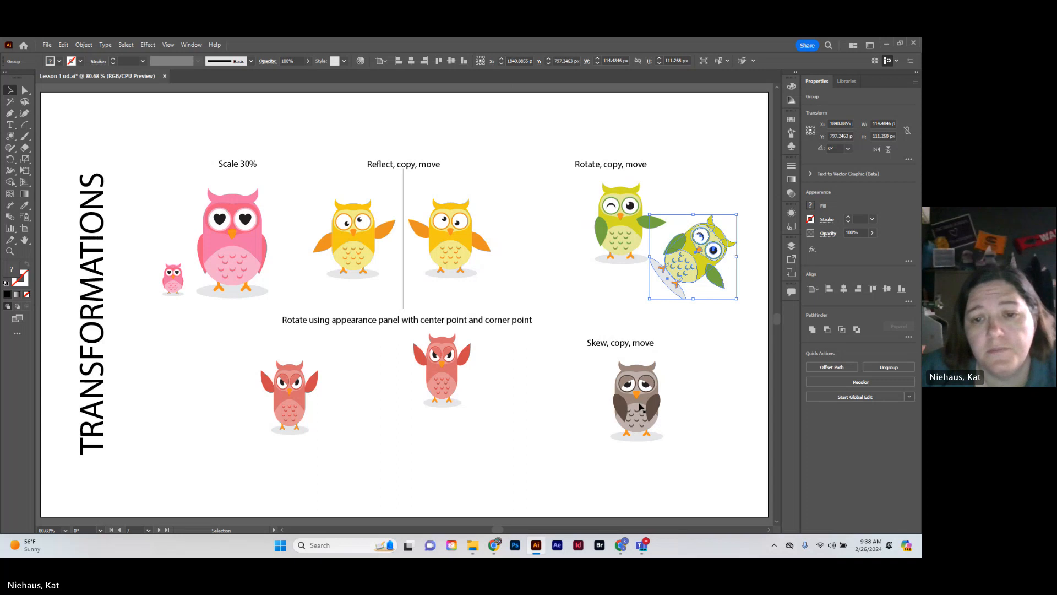
left_click(577, 418)
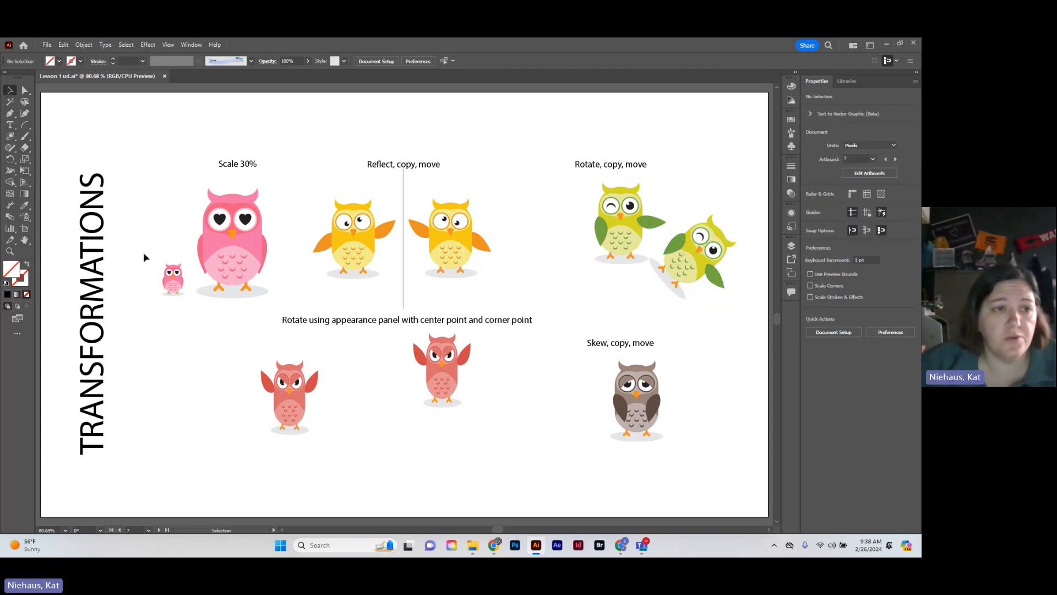
Make a copy of the brown owl under "Skew, copy, move", sheared along the horizontal axis, and move it about 53 px right and 3 px down
left_click(24, 160)
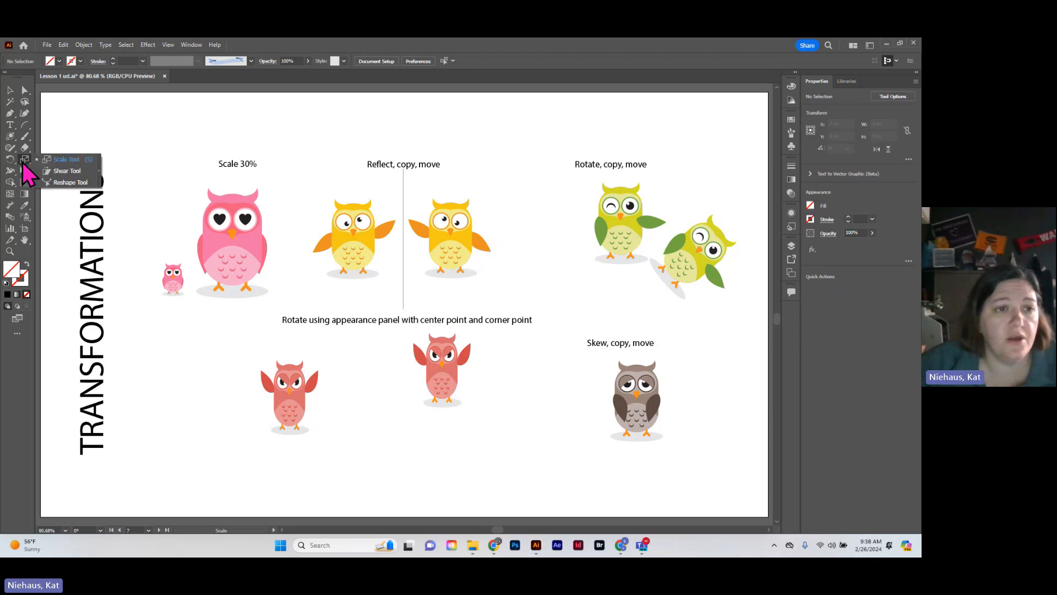
left_click(66, 170)
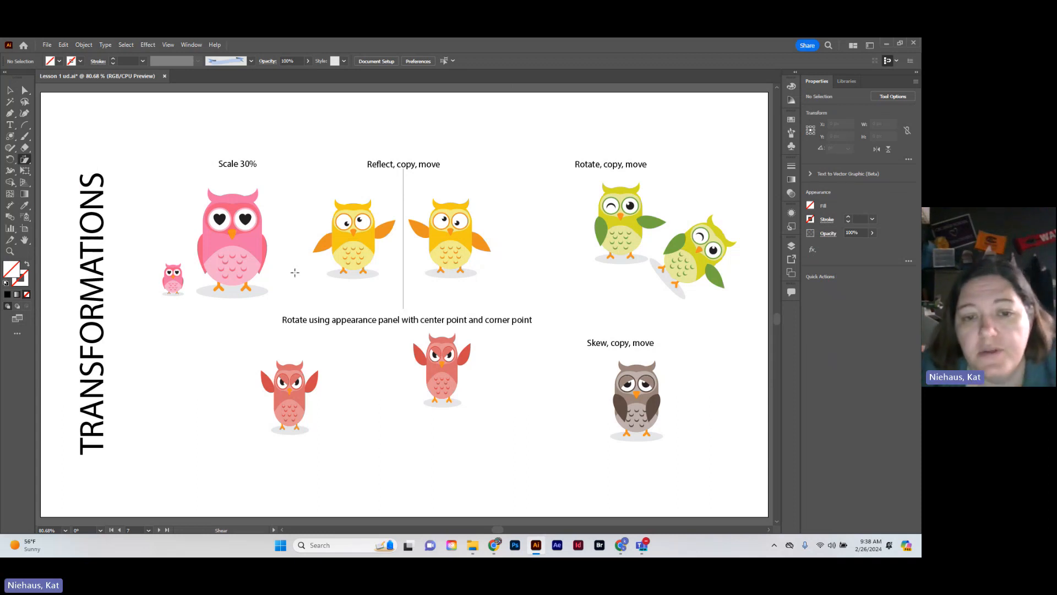
left_click(10, 91)
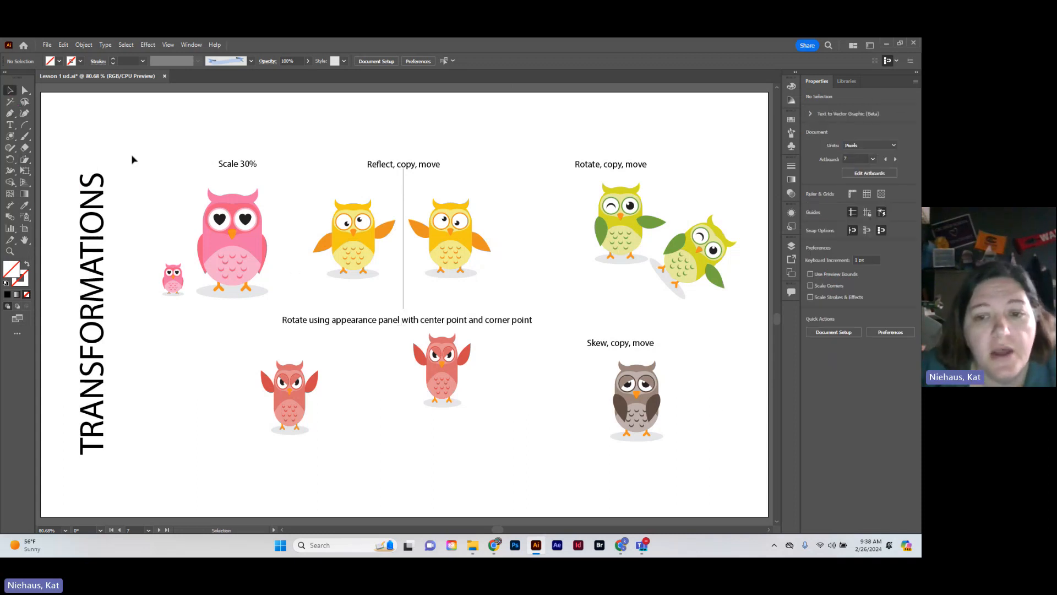
left_click(638, 413)
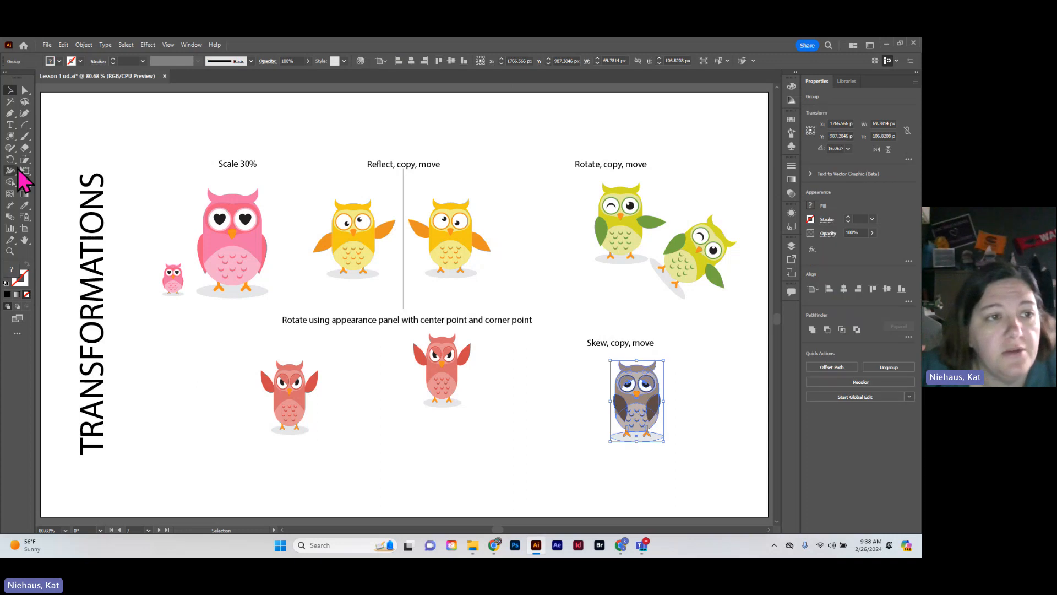
left_click(25, 160)
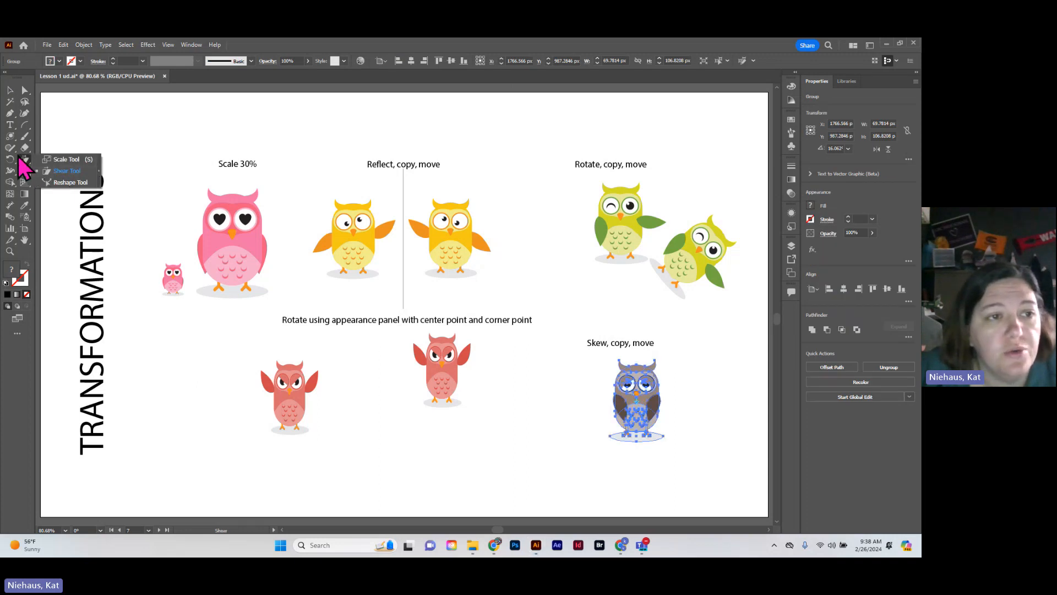
left_click(23, 160)
double_click(24, 161)
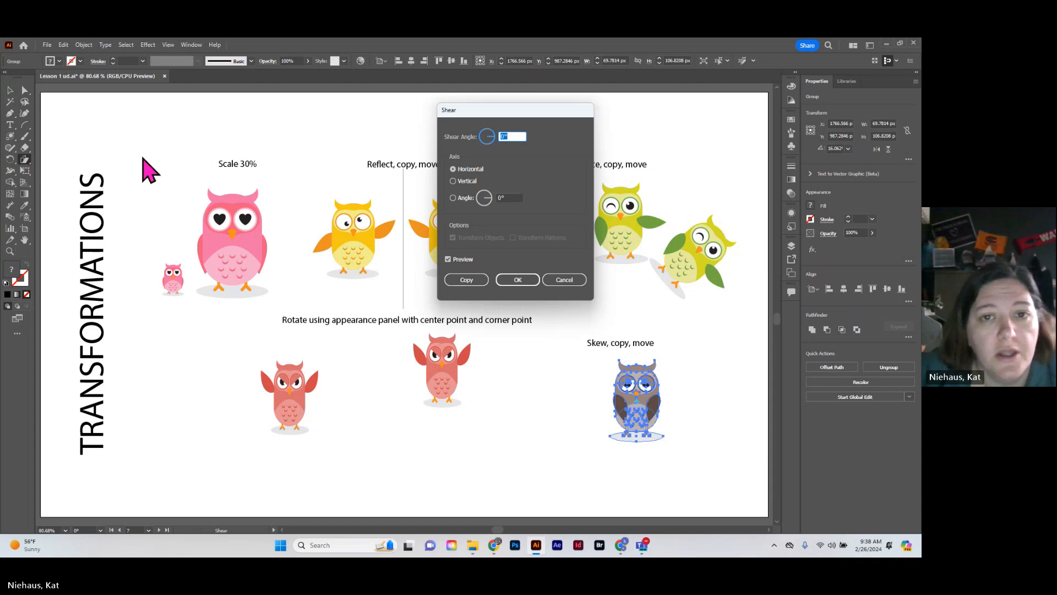
left_click(490, 143)
left_click_drag(490, 143, 492, 133)
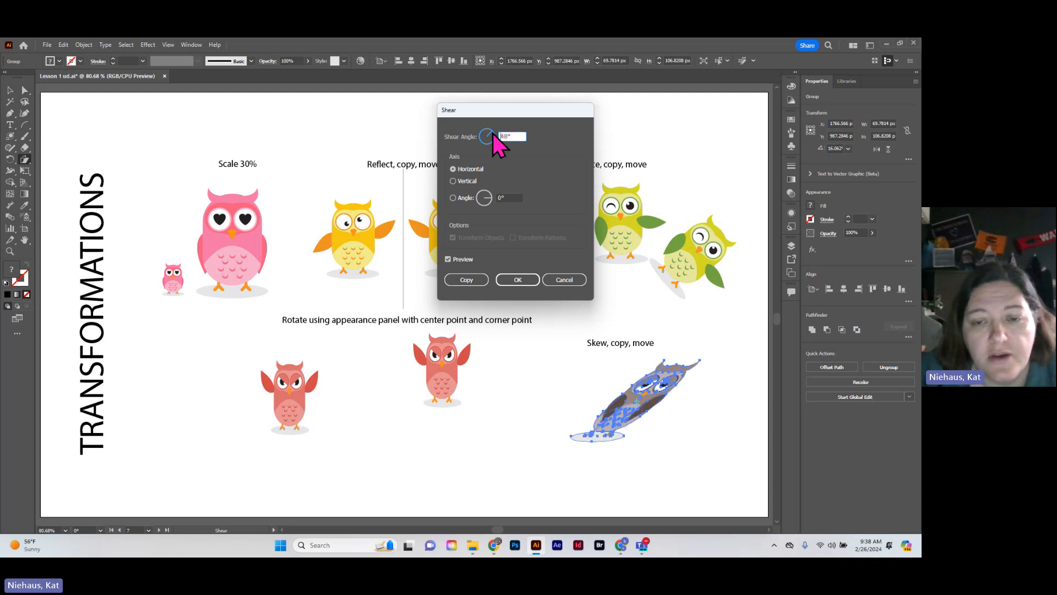
left_click(466, 280)
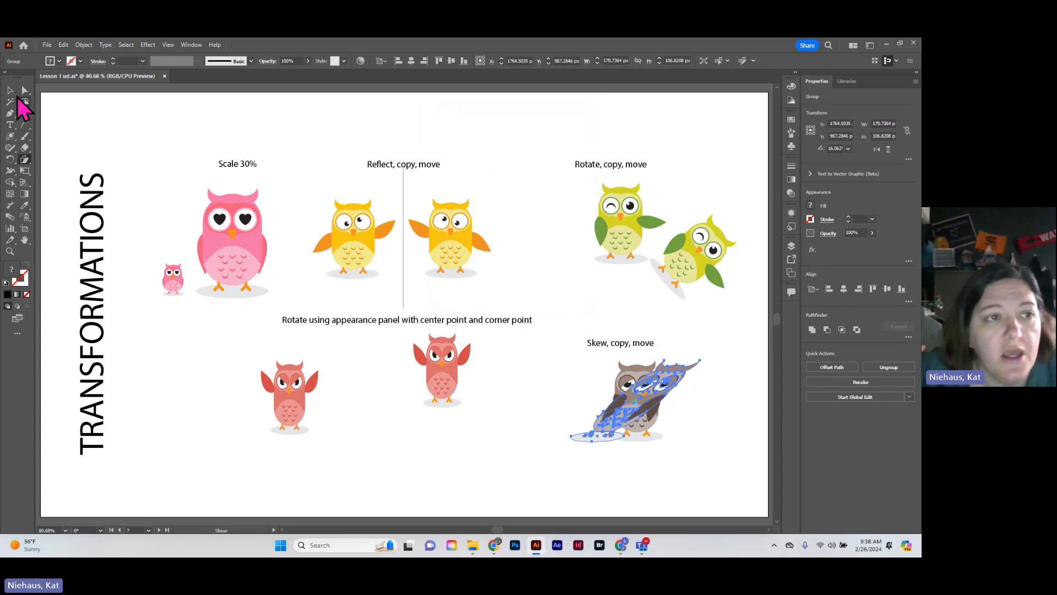
left_click(20, 91)
left_click_drag(602, 436, 642, 439)
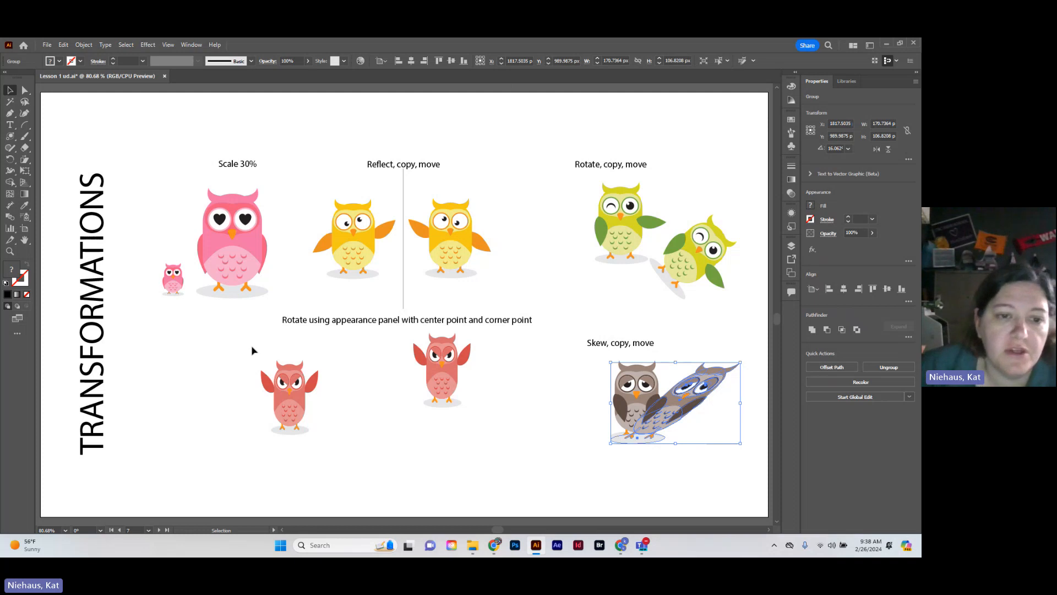
Start a Distort & Transform > Transform effect on the left red owl and set its rotation angle to 20°
left_click_drag(251, 351, 333, 458)
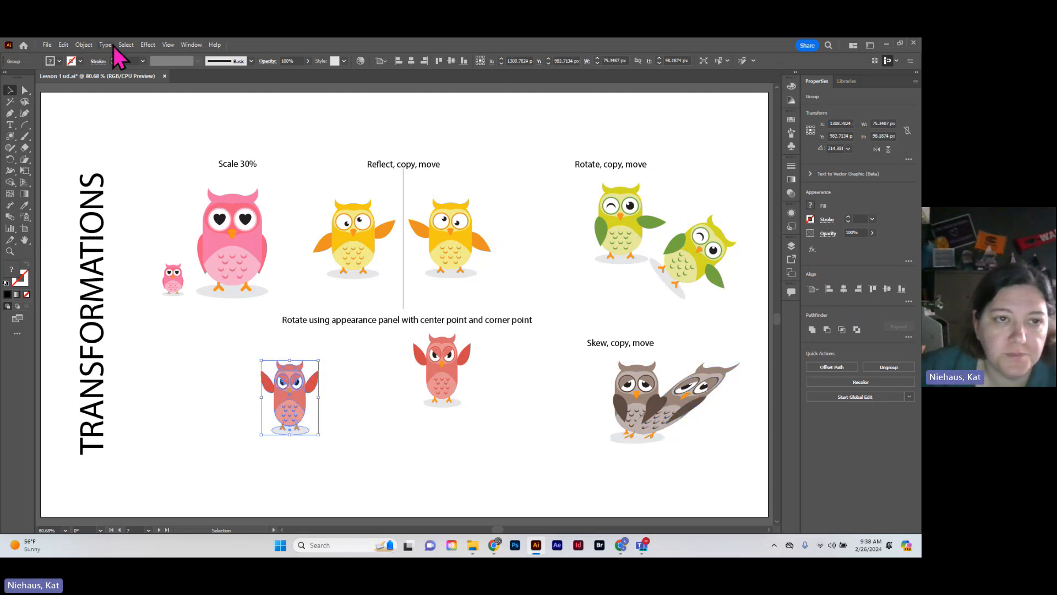
left_click(151, 46)
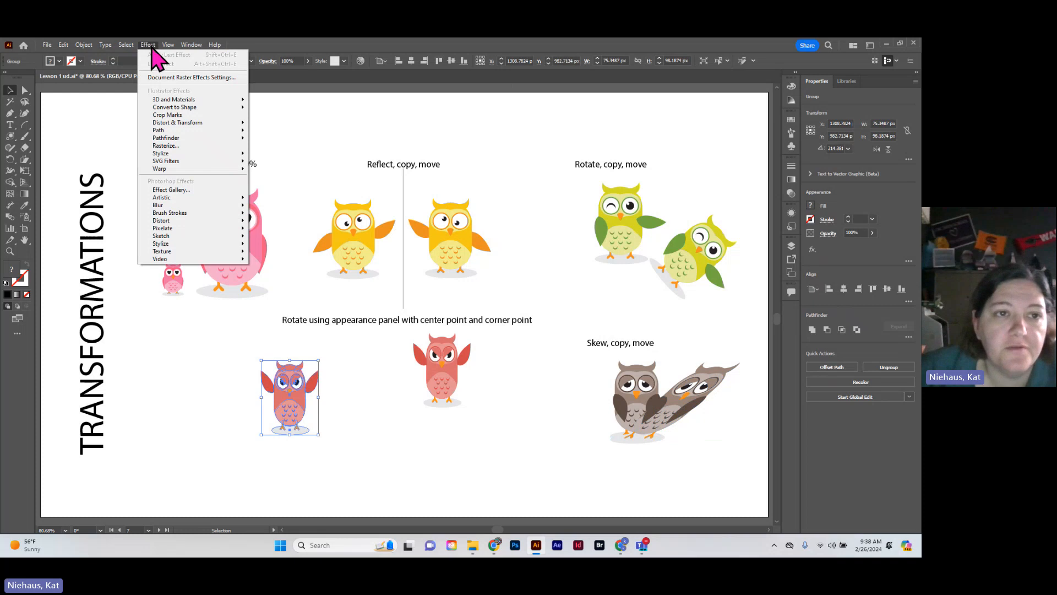
mouse_move(186, 124)
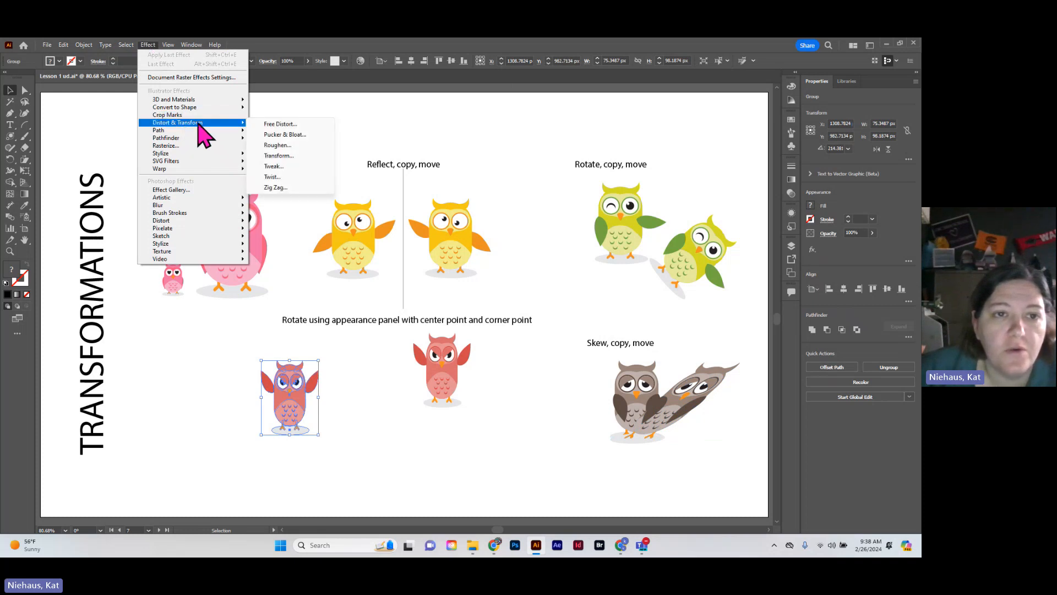
left_click(311, 157)
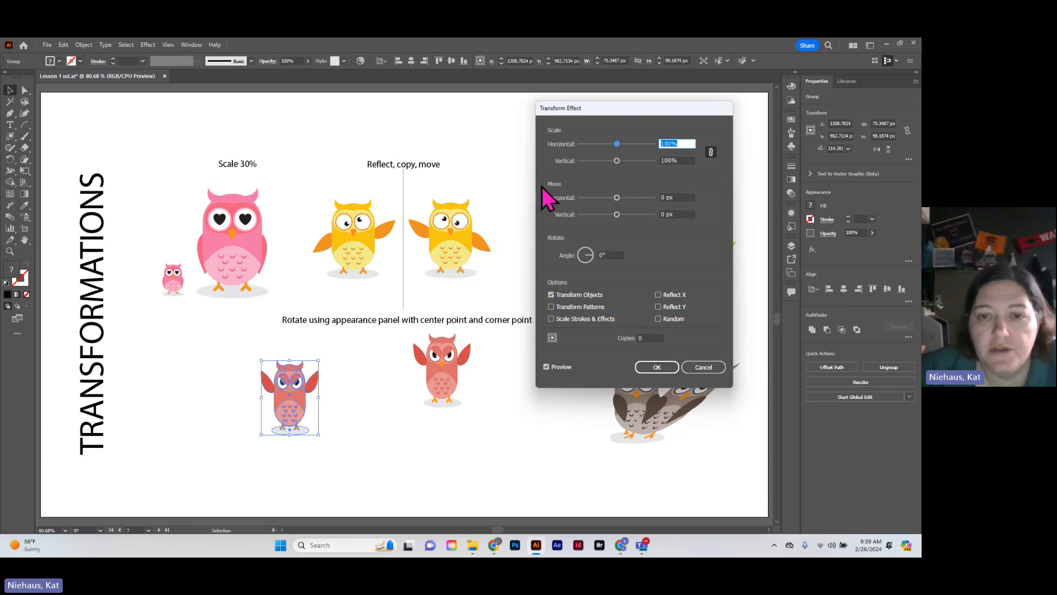
left_click(599, 255)
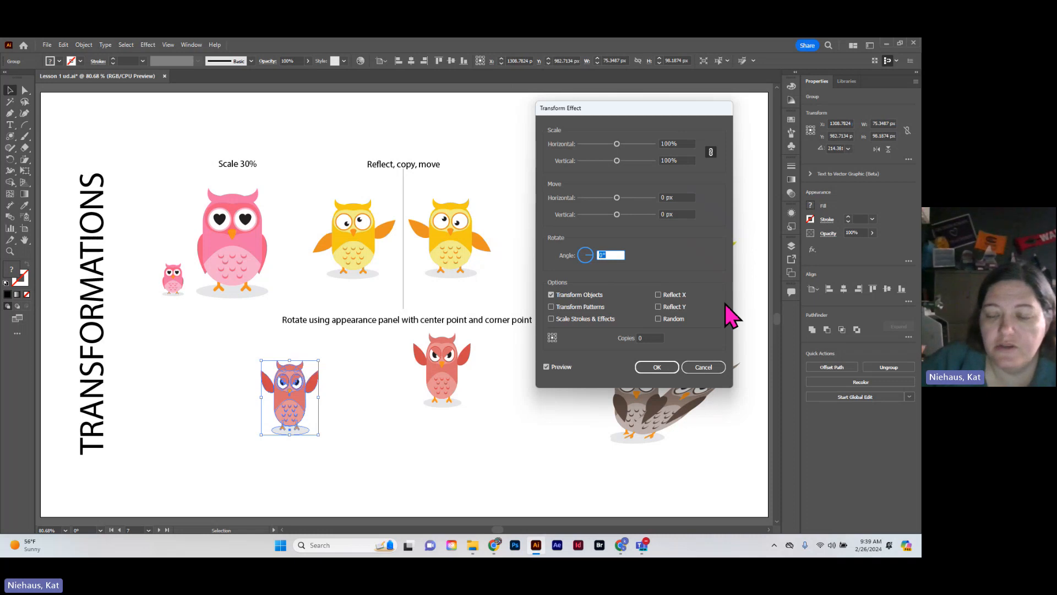
type("20")
key("Tab")
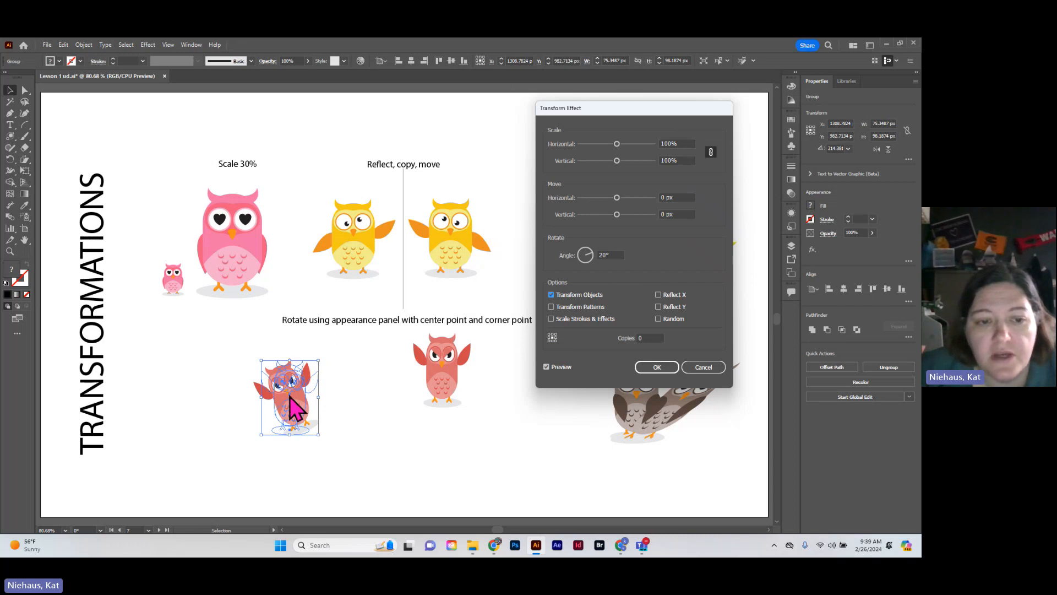
Set the Transform effect to 25 copies, apply it to the left red owl and deselect it
left_click(647, 338)
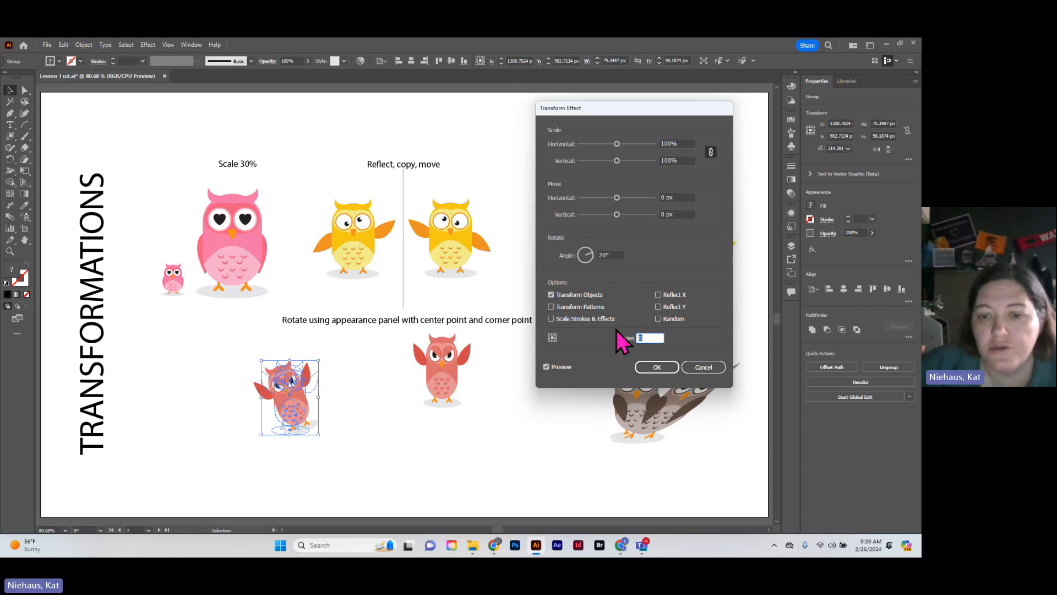
type("25")
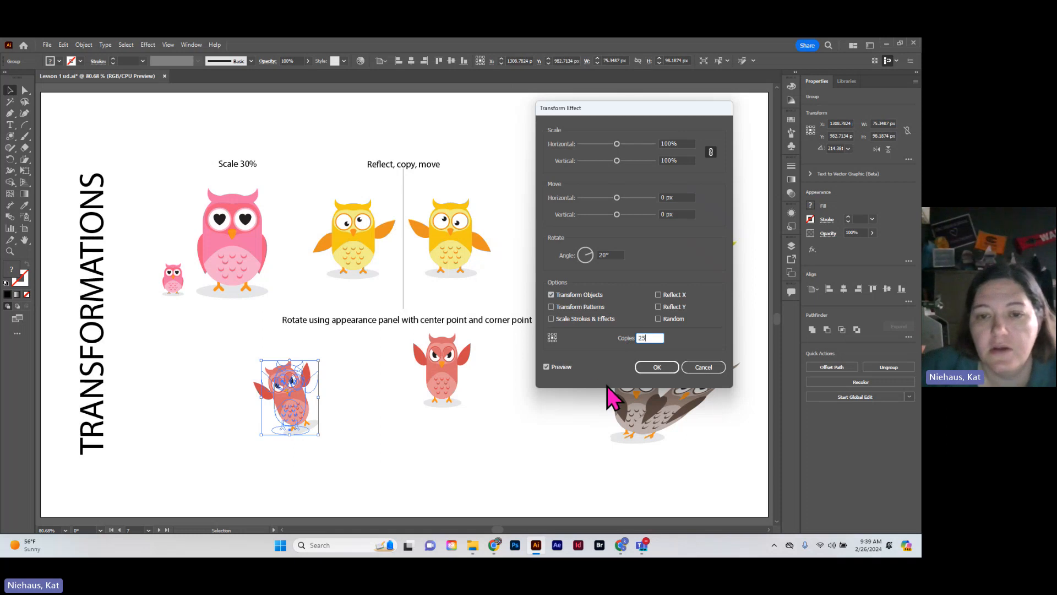
left_click(658, 367)
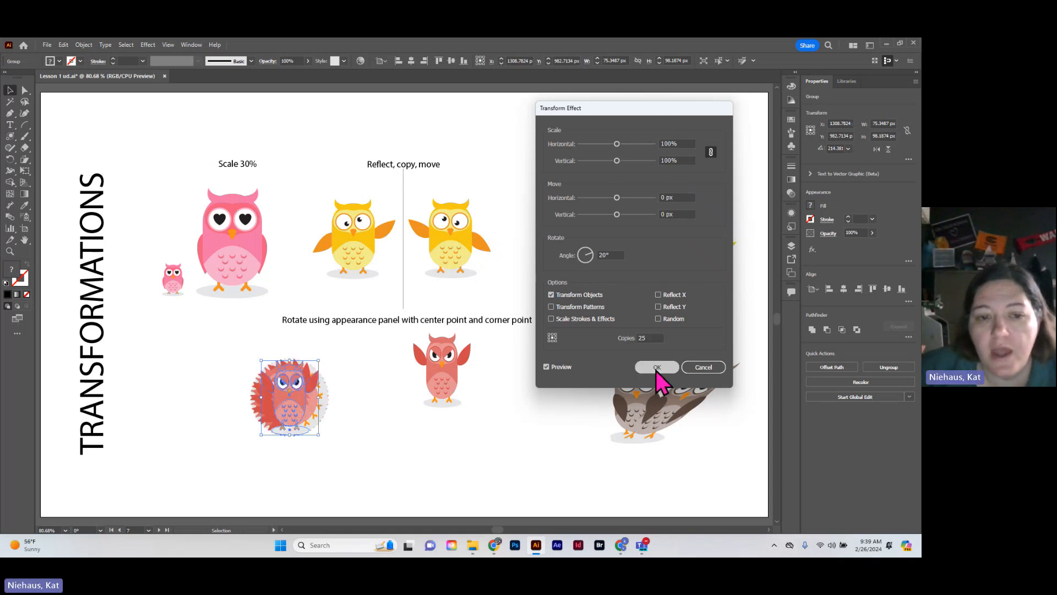
left_click(342, 453)
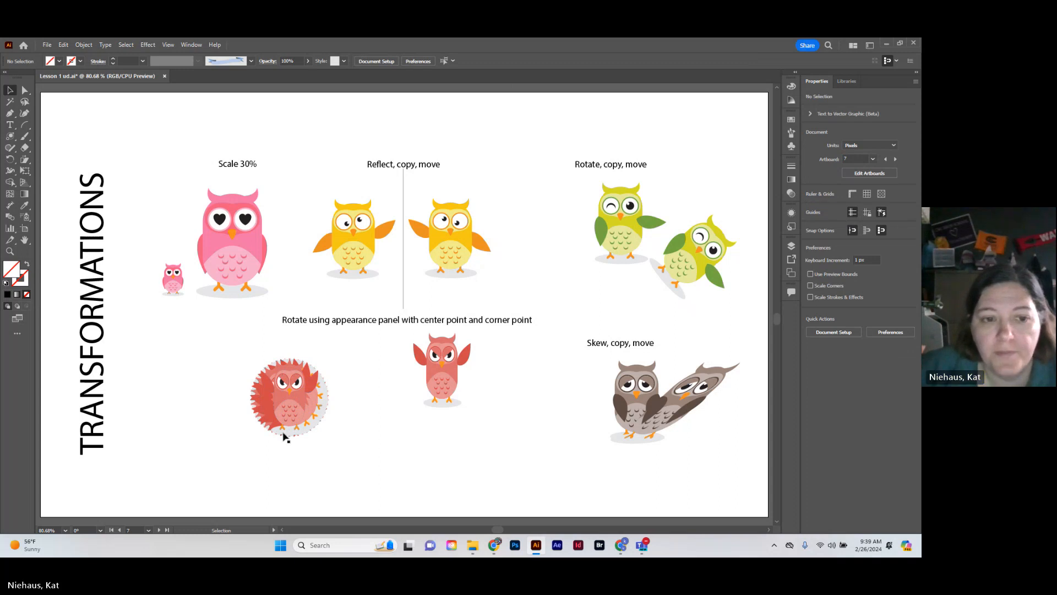
Start a Transform effect on the other red owl and set its horizontal and vertical scale to 75%
left_click(423, 374)
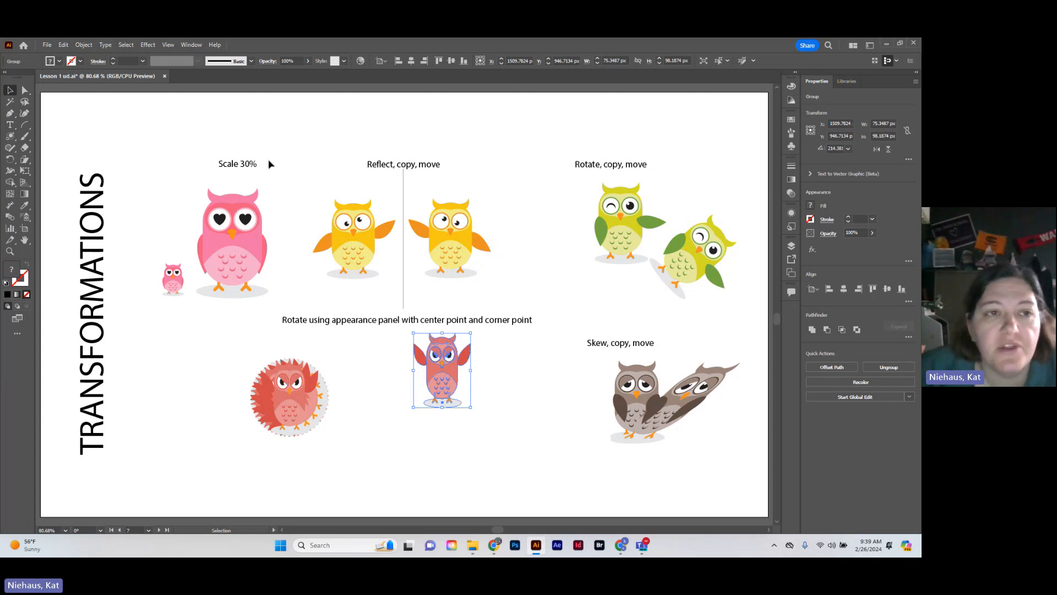
left_click(147, 45)
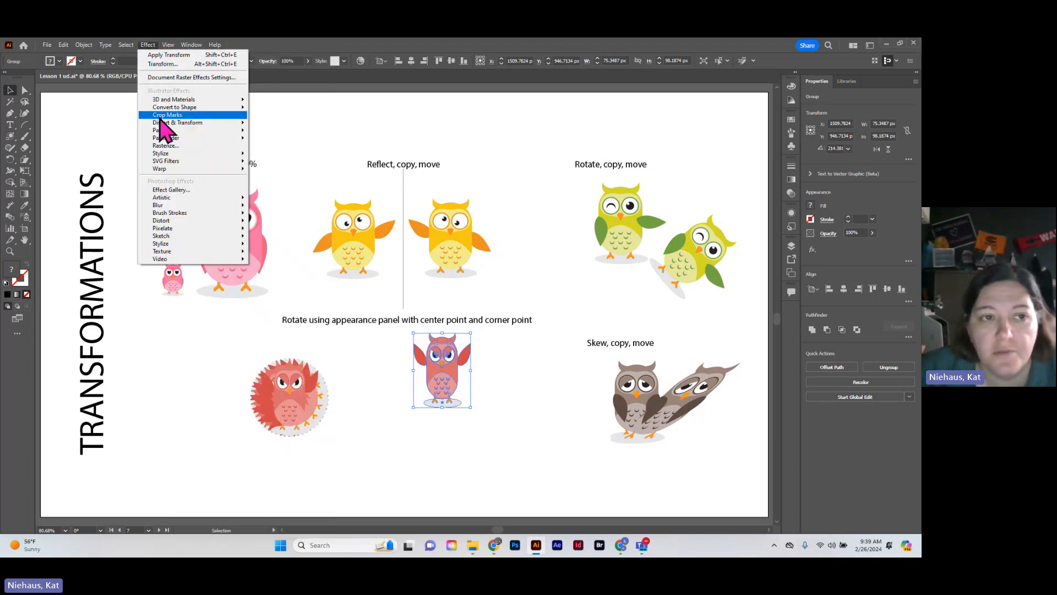
mouse_move(170, 125)
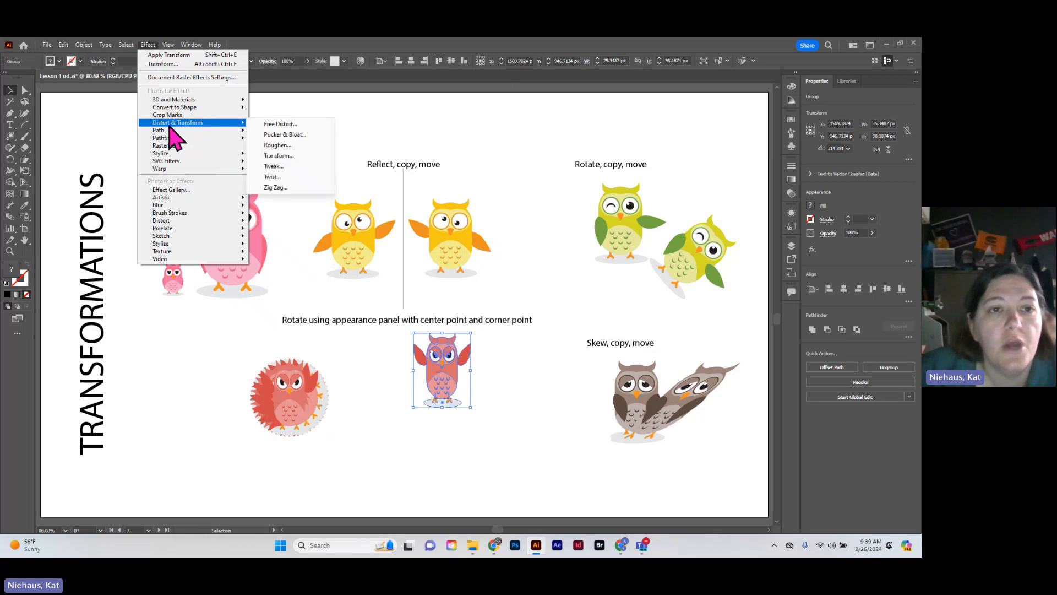
left_click(278, 156)
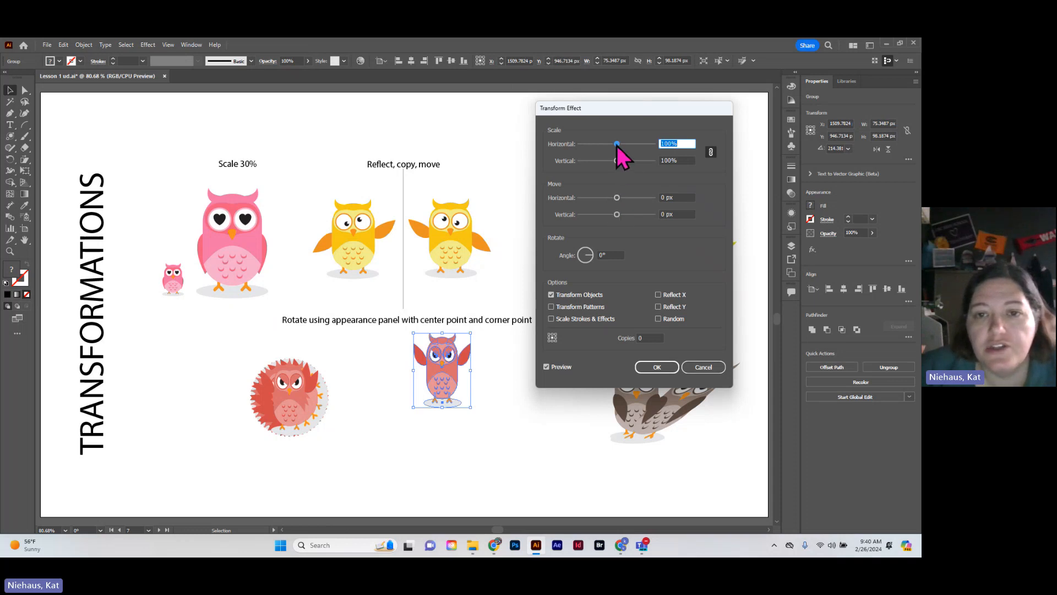
left_click_drag(617, 145, 617, 145)
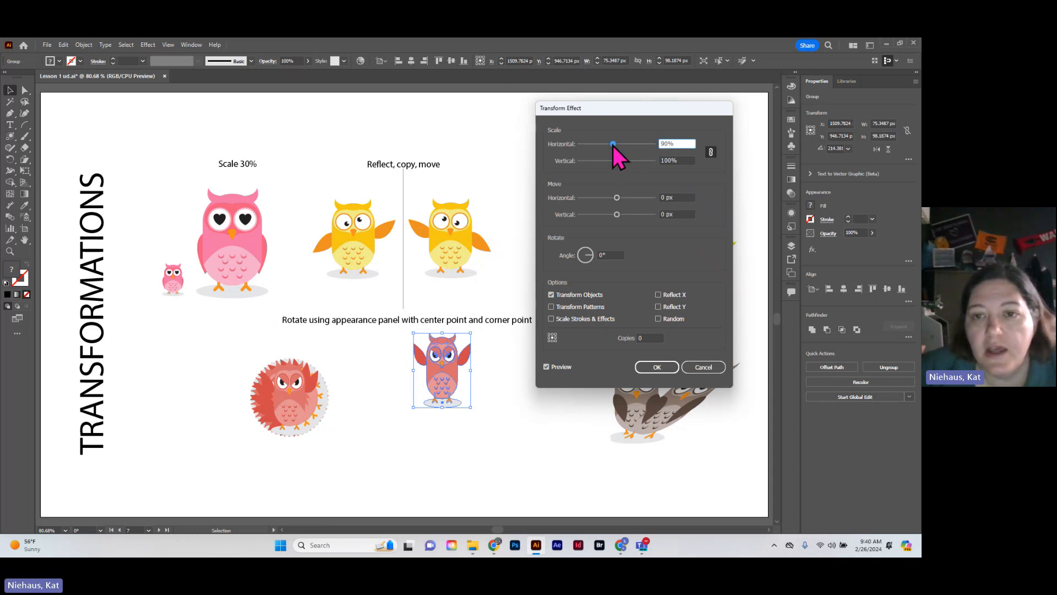
left_click_drag(612, 146, 609, 145)
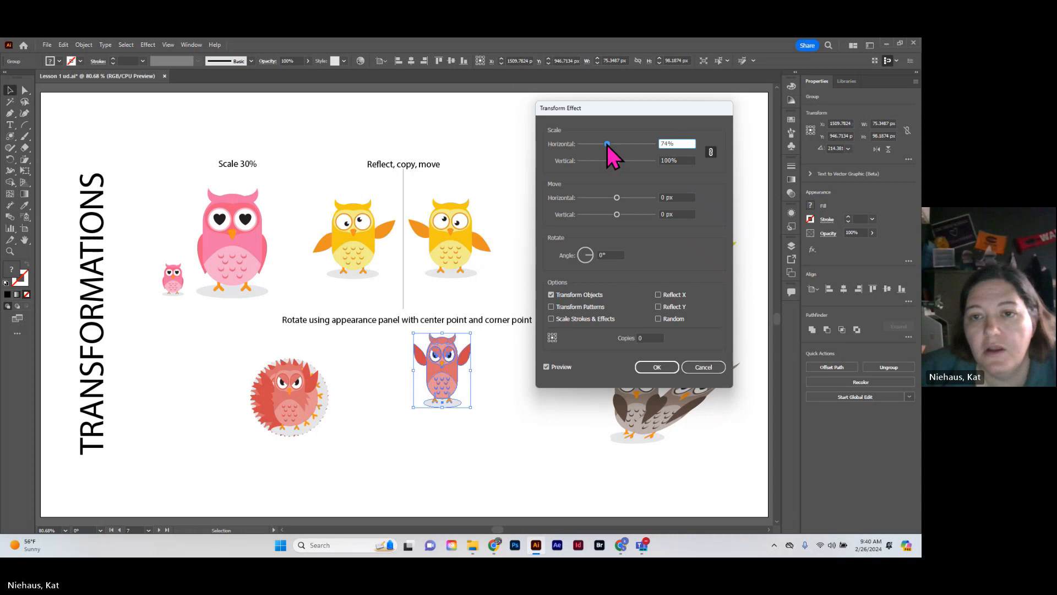
left_click_drag(607, 145, 607, 145)
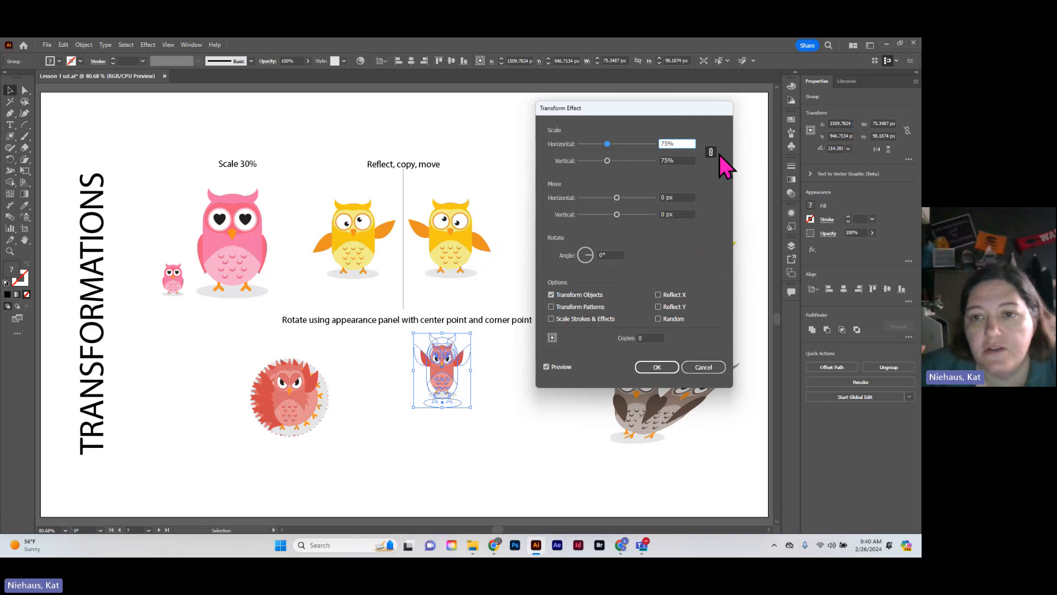
Set the effect's horizontal and vertical move to 5 px each and its rotation angle to 20°
left_click(678, 197)
type("5")
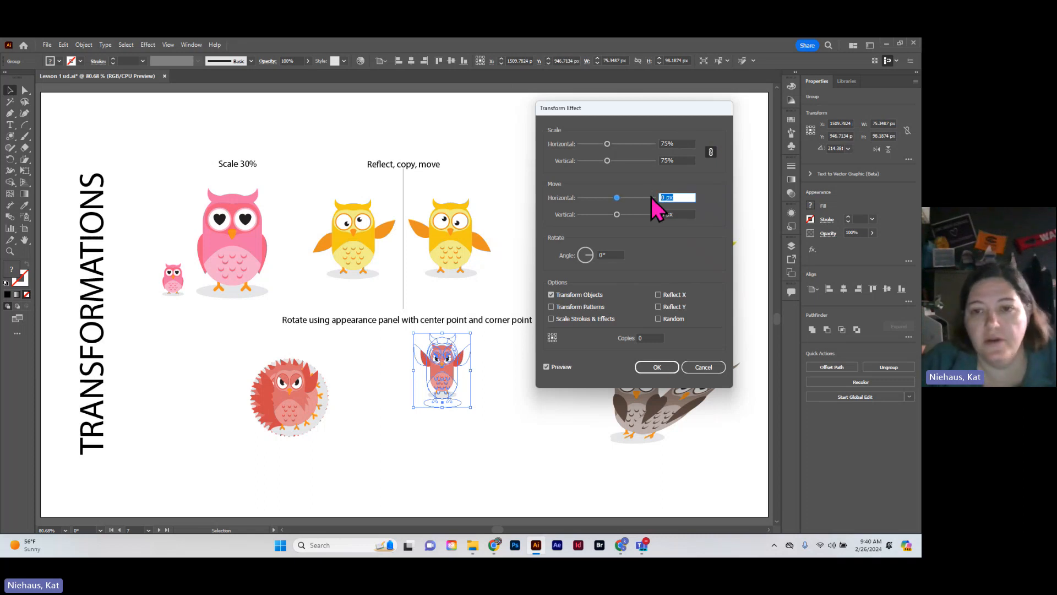
key("Tab")
type("5")
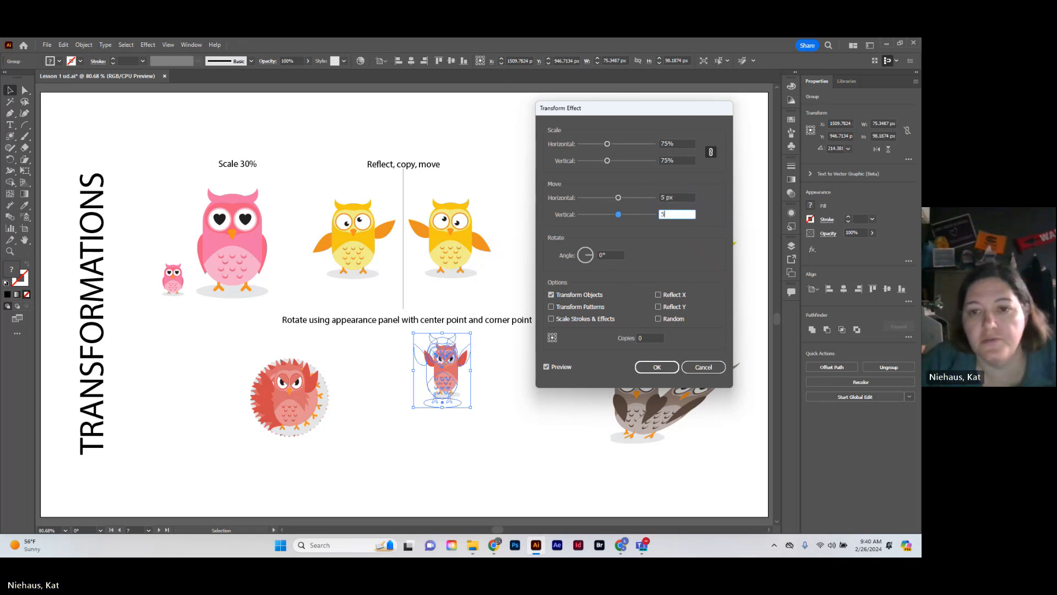
key("Tab")
type("20")
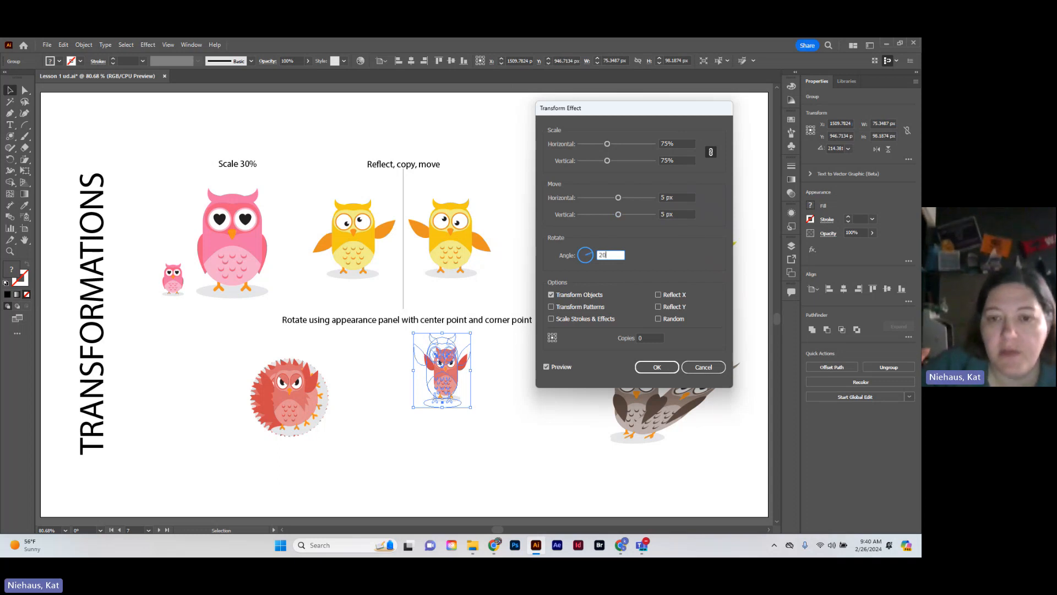
key("Tab")
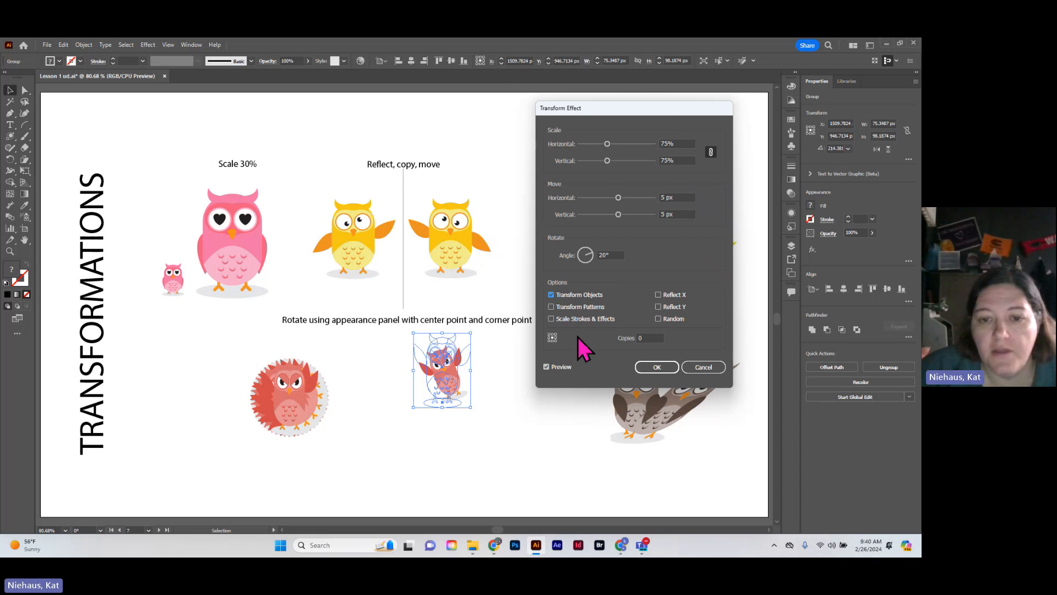
Try a lower reference point, set 25 copies, return the reference point to the center and apply the Transform effect
left_click(555, 341)
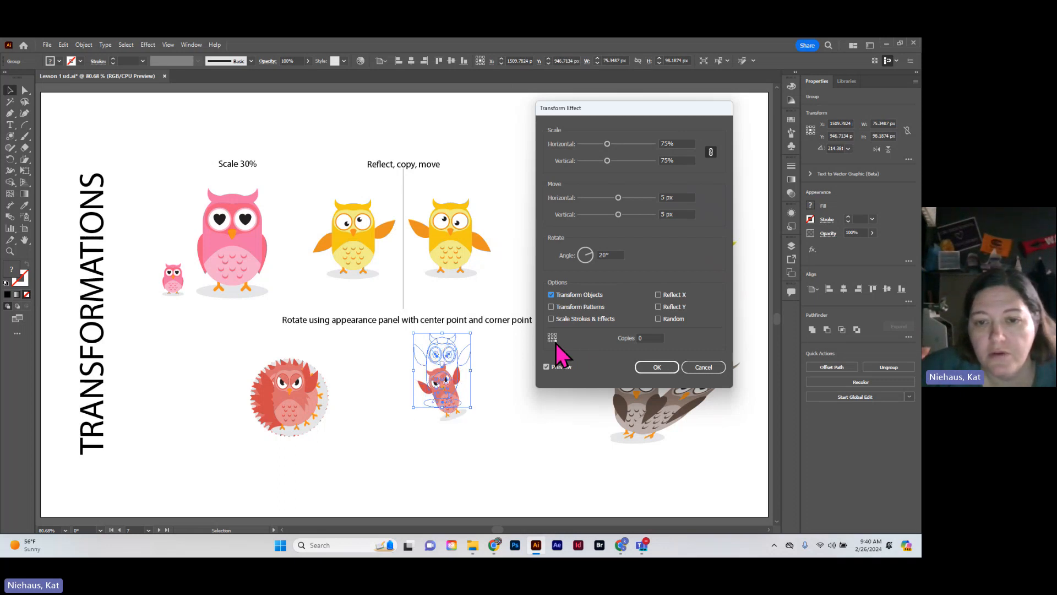
left_click(649, 337)
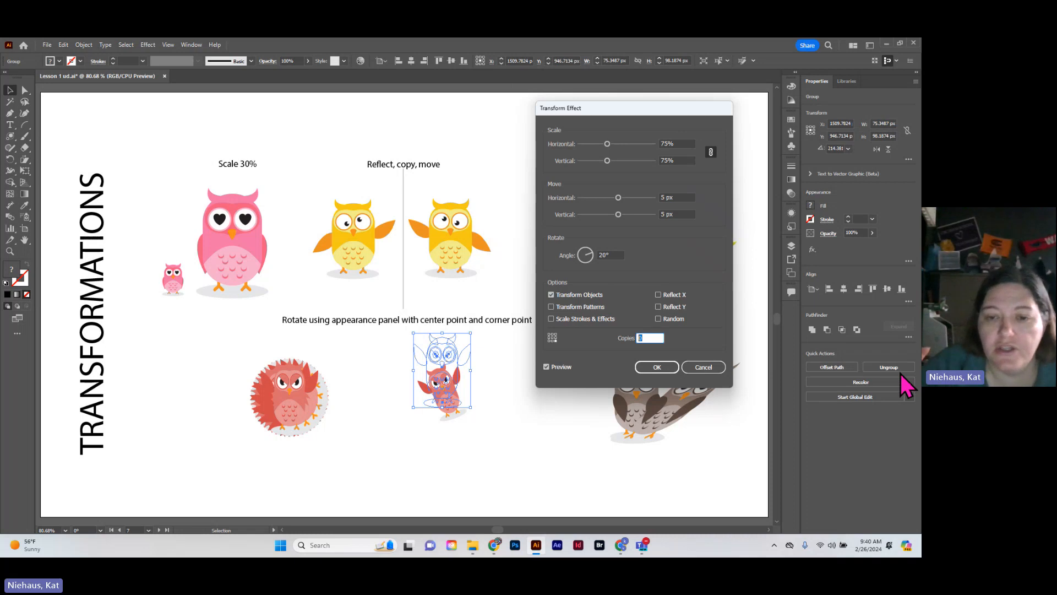
type("25")
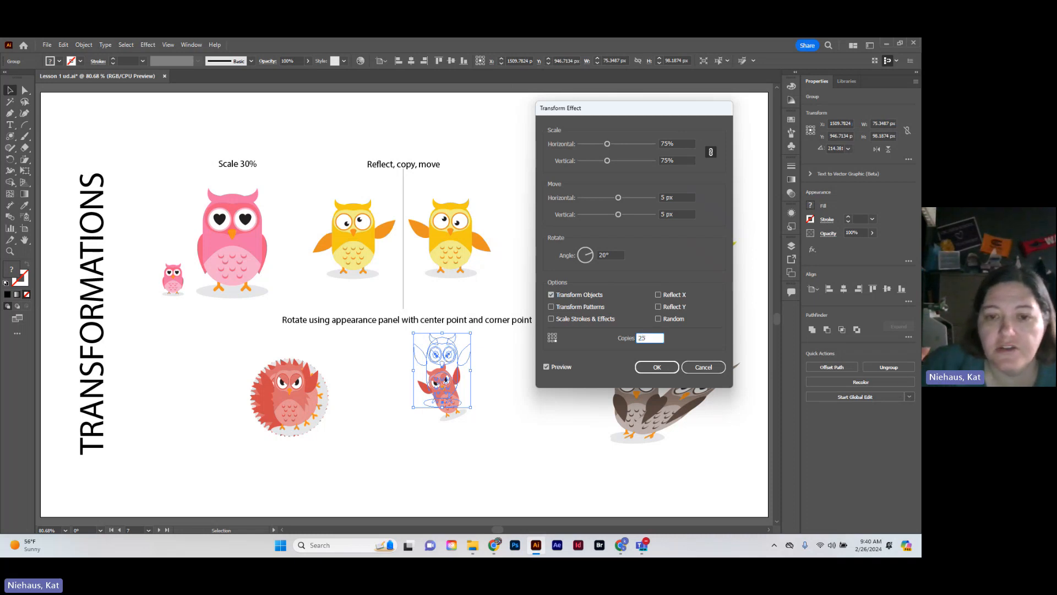
left_click(552, 338)
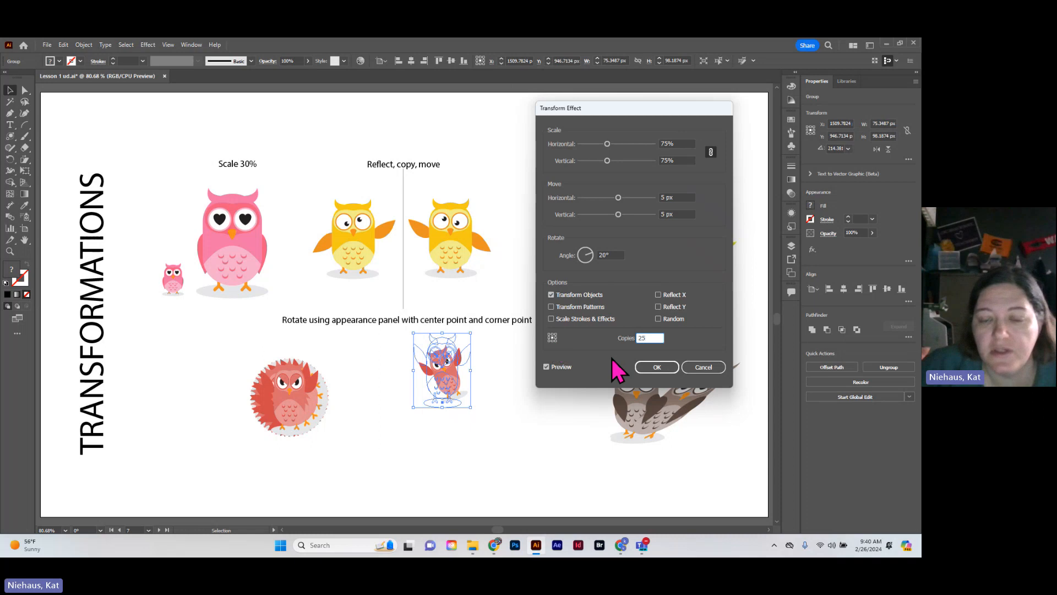
left_click(658, 367)
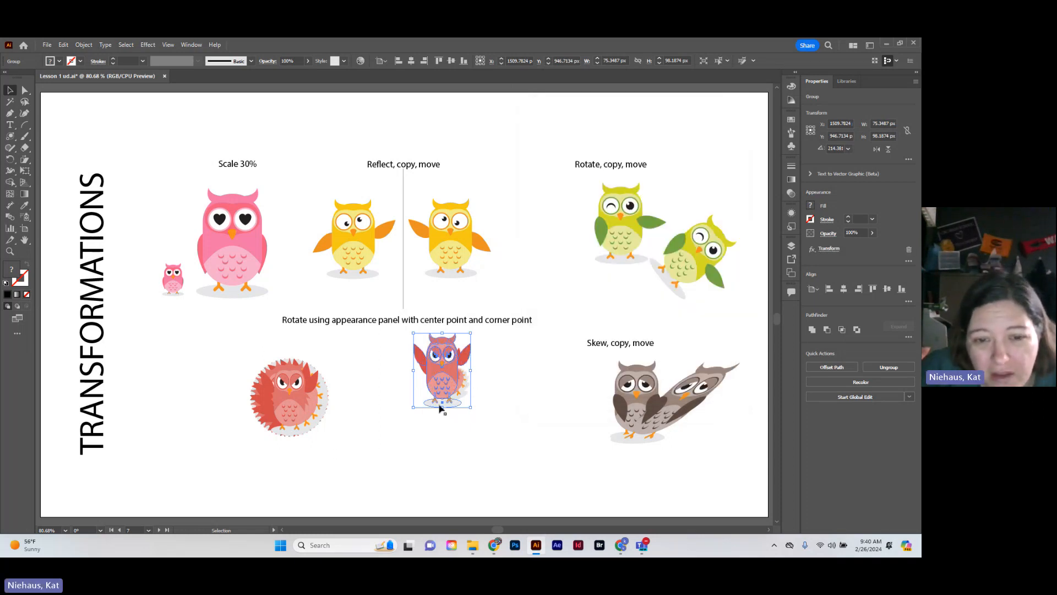
Undo the Transform effect on the right red owl and start a new Transform effect on it
key("a")
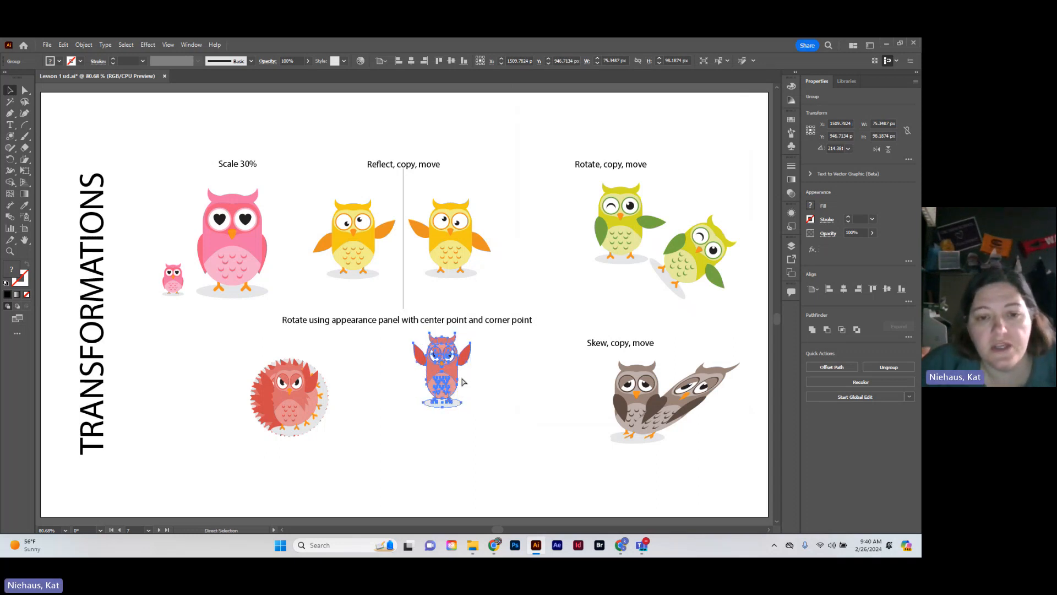
key("v")
left_click(147, 45)
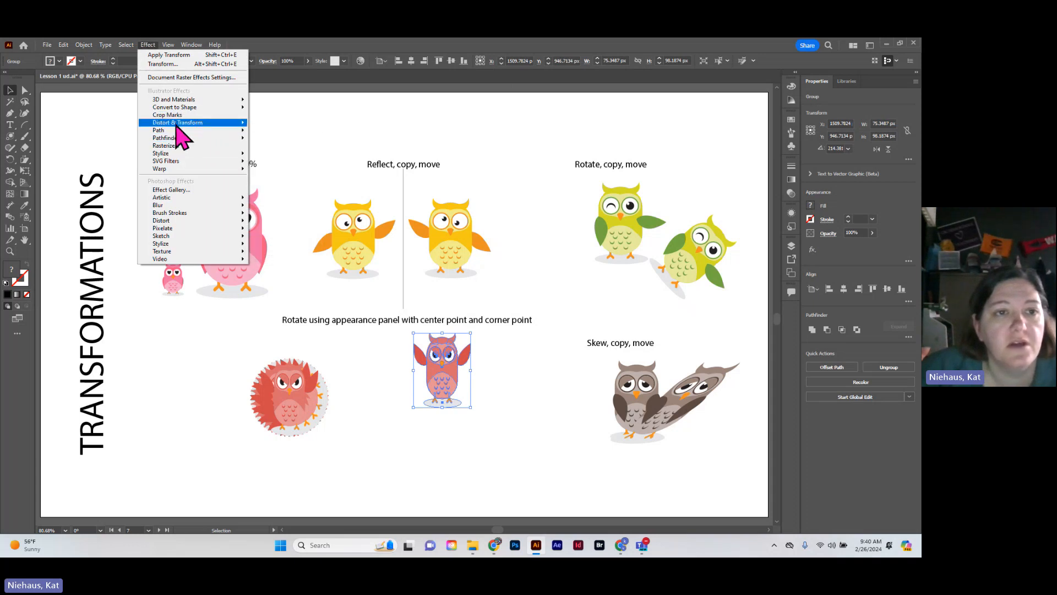
mouse_move(177, 124)
left_click(300, 157)
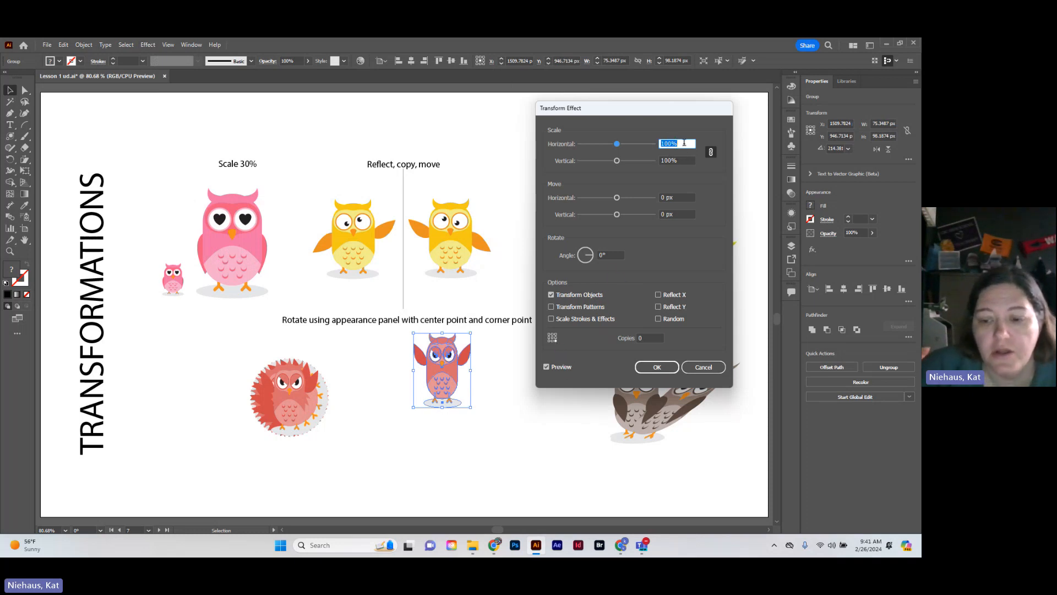
Set the Transform effect's horizontal and vertical scale to 75%
type("4000")
key("Tab")
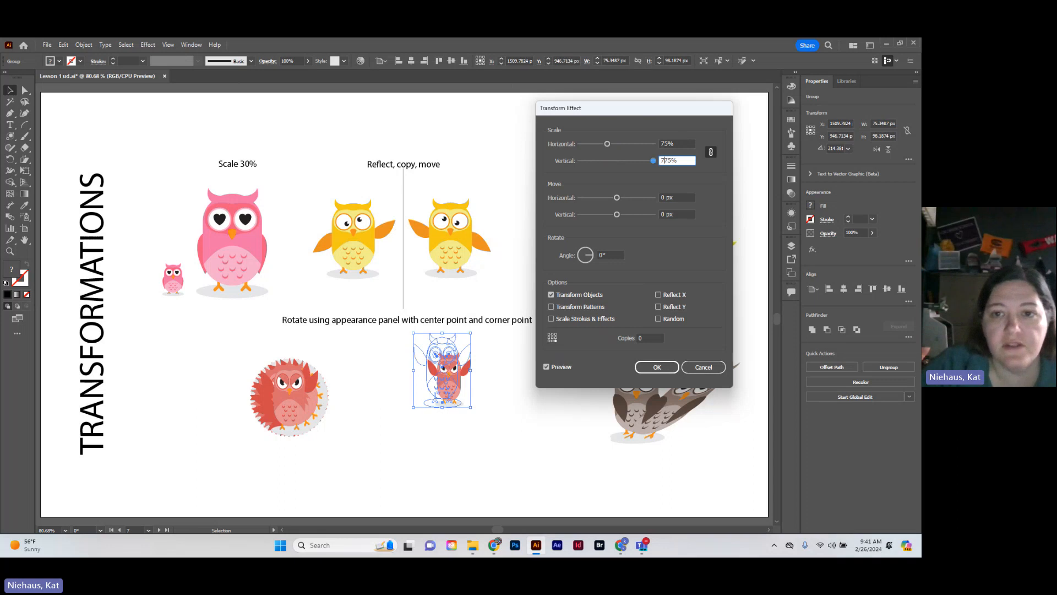
key("Tab")
double_click(684, 142)
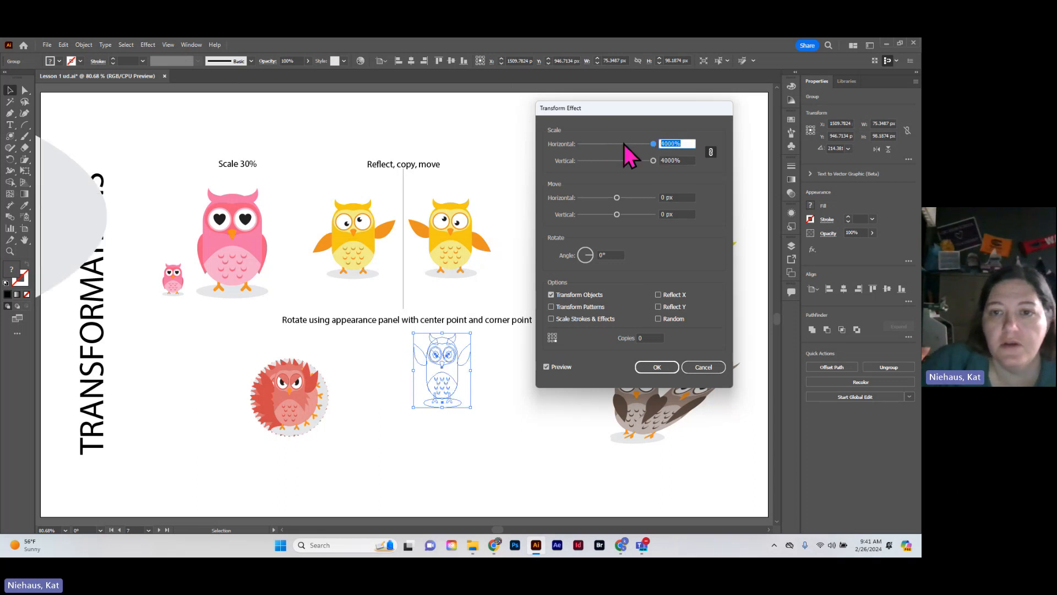
type("75")
key("Tab")
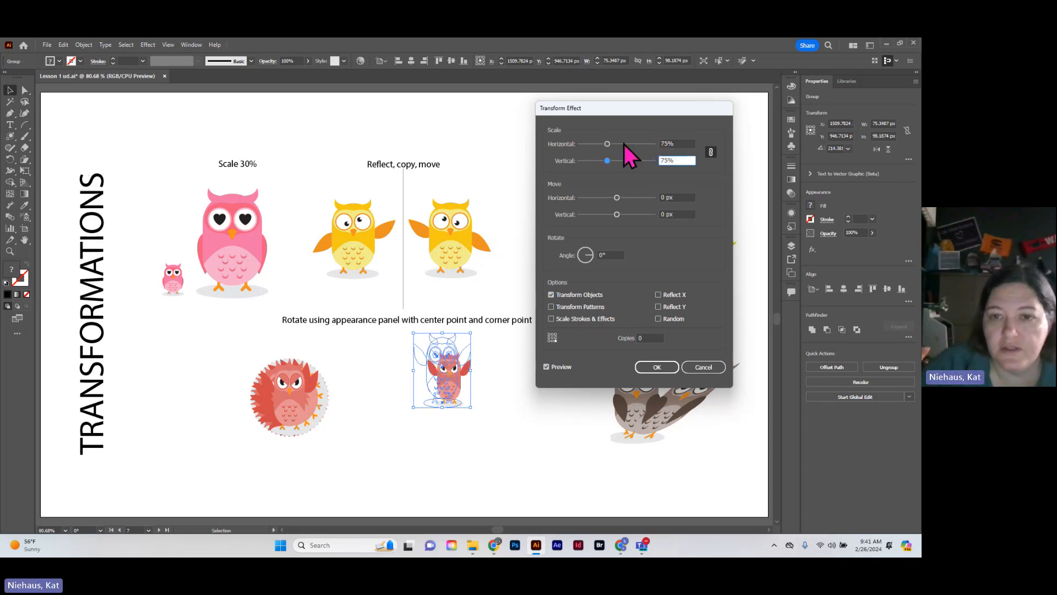
Set the effect's horizontal move to 10 px and its rotation angle to 20°
key("Tab")
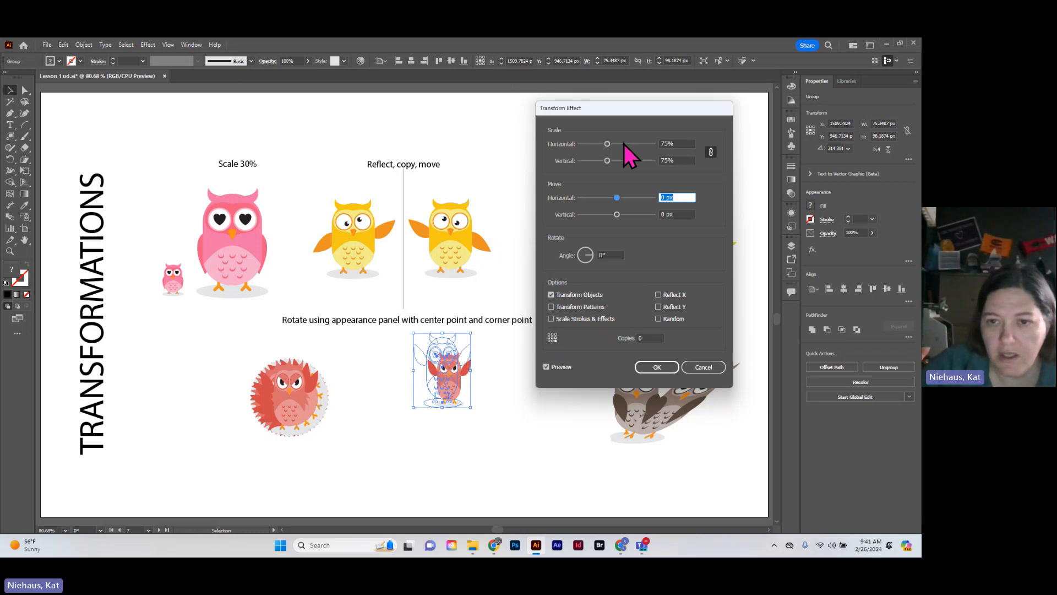
type("10")
key("Tab")
key("Tab")
type("2")
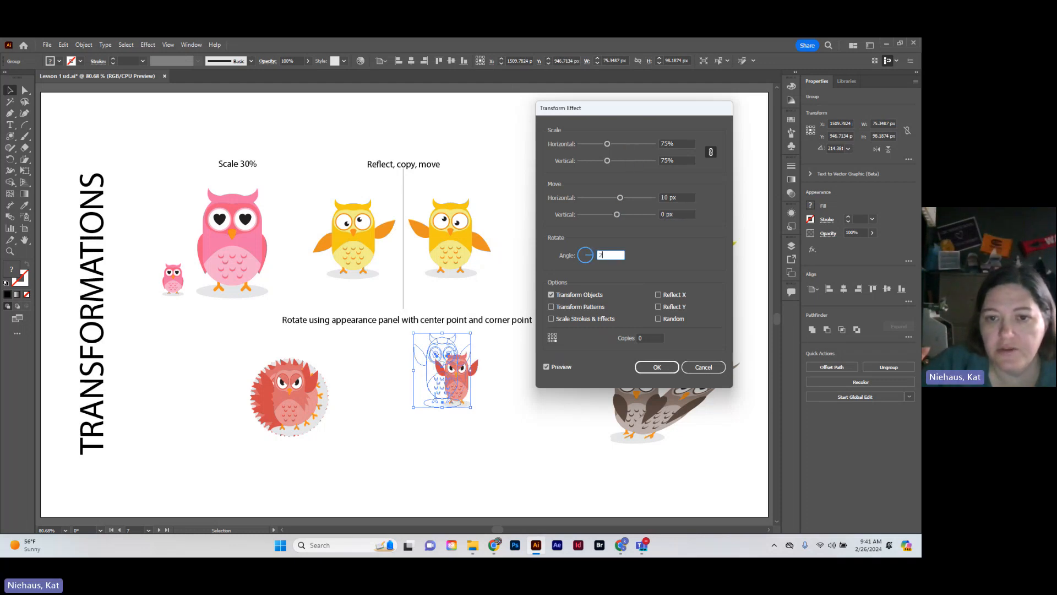
key("Tab")
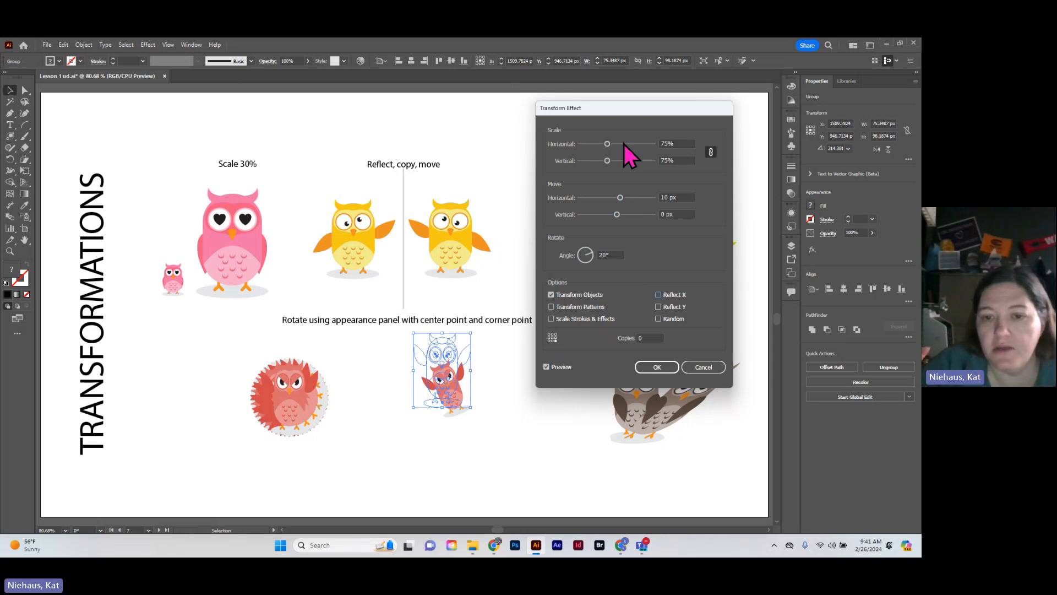
Try 25 copies for the right red owl's effect, and raise the number of copies to 100
type("25")
key("Tab")
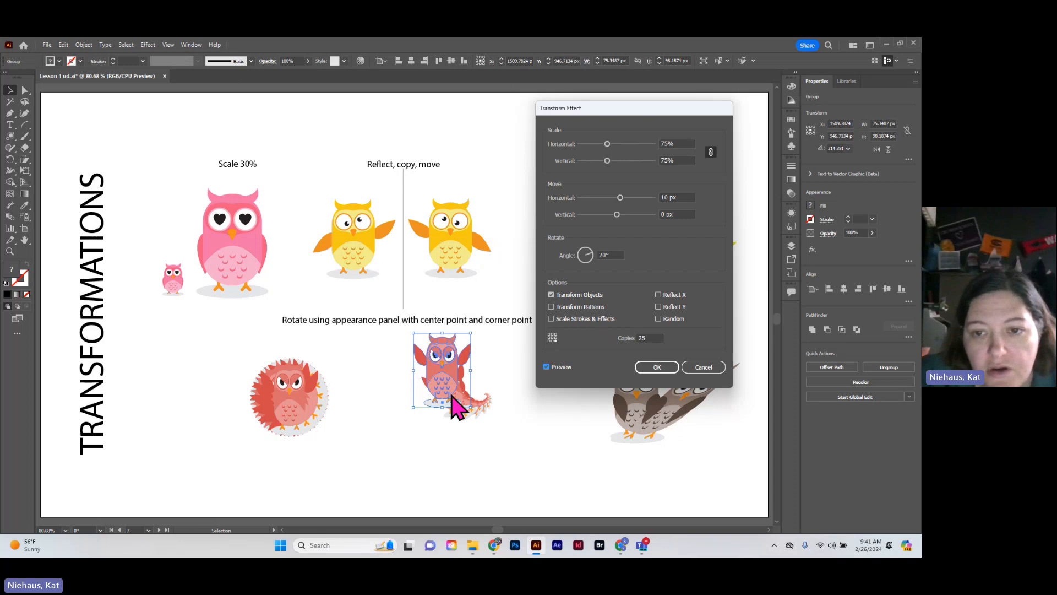
double_click(647, 337)
type("100")
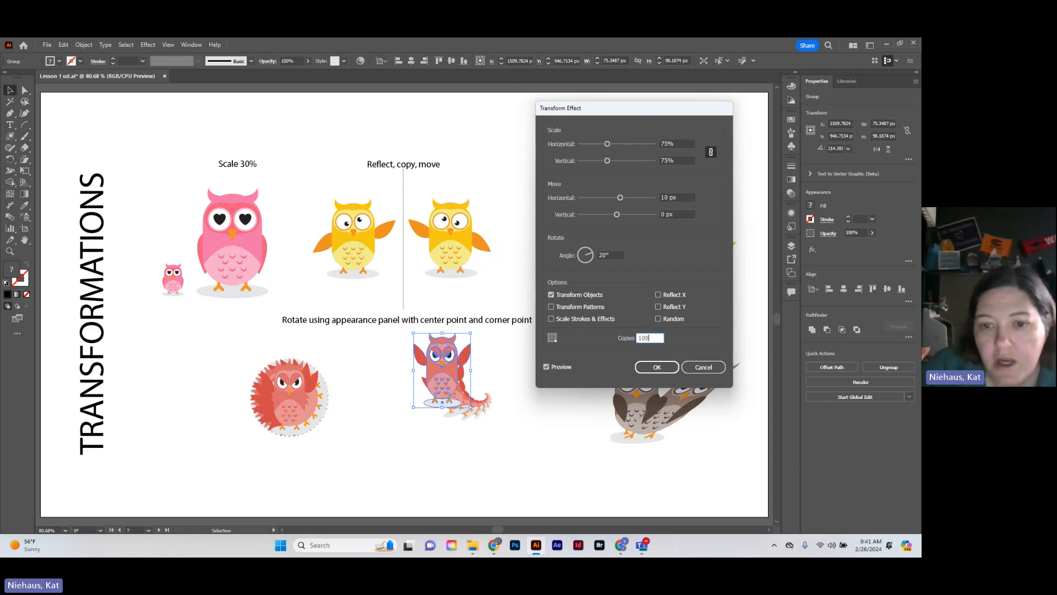
key("Tab")
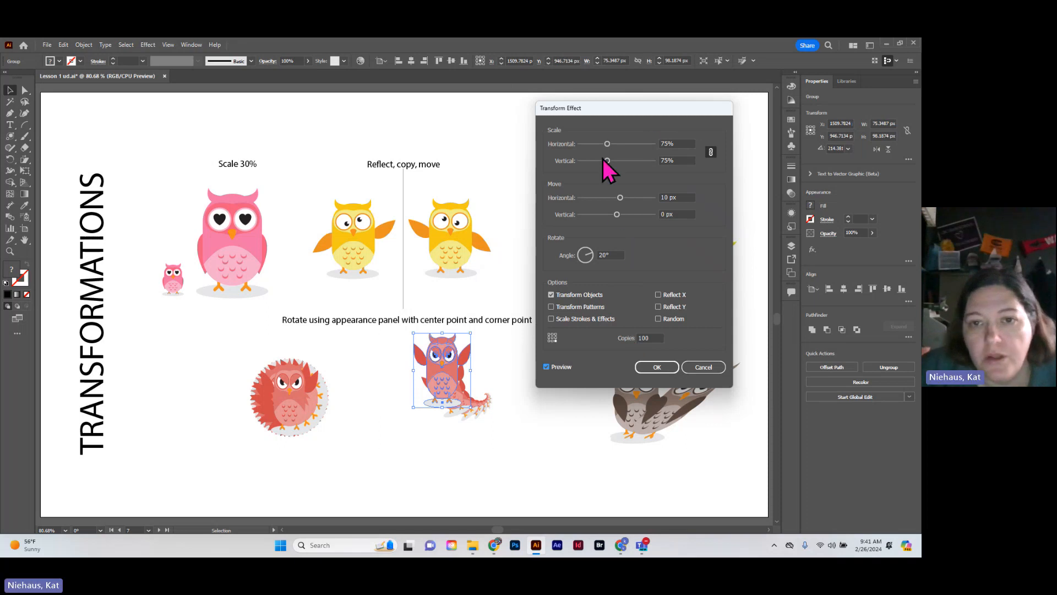
Set the linked scale to 93% and the vertical move to 10 px, and apply the Transform effect
mouse_move(607, 144)
left_mouse_down()
mouse_move(625, 144)
mouse_move(616, 143)
left_mouse_up()
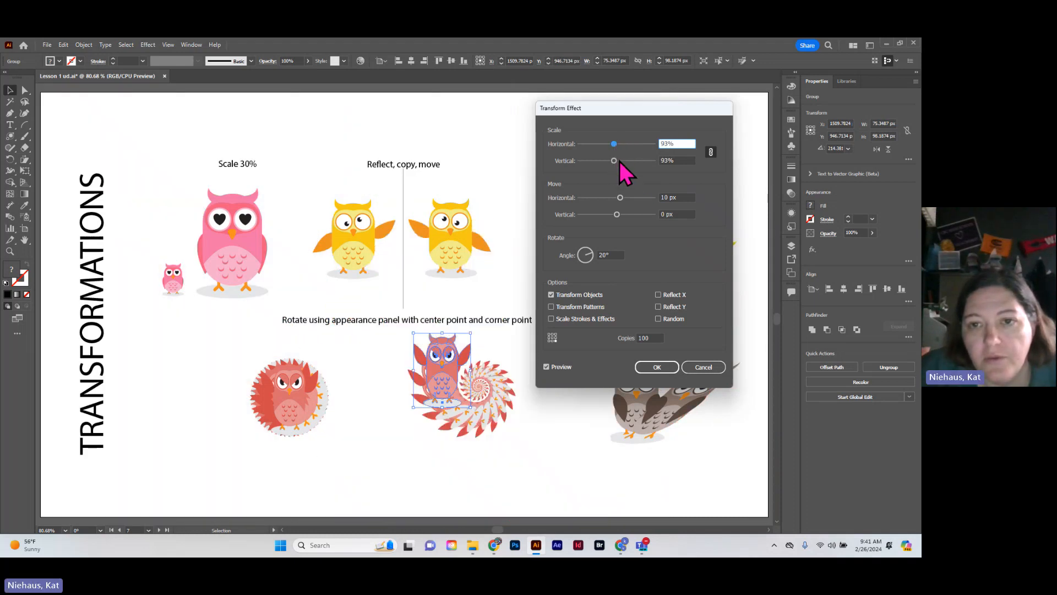
left_click(669, 214)
type("10")
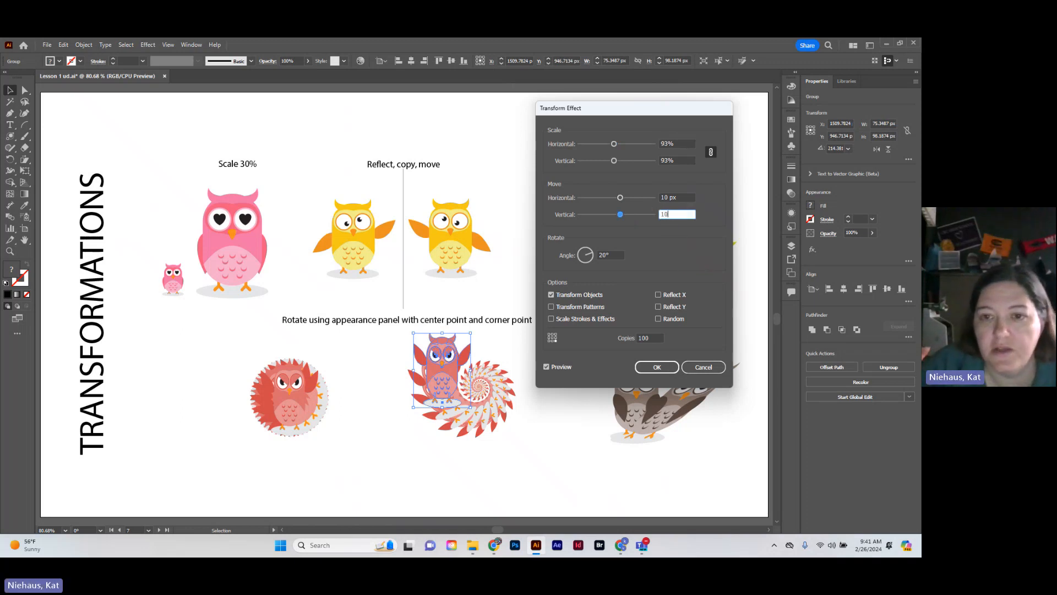
key("Tab")
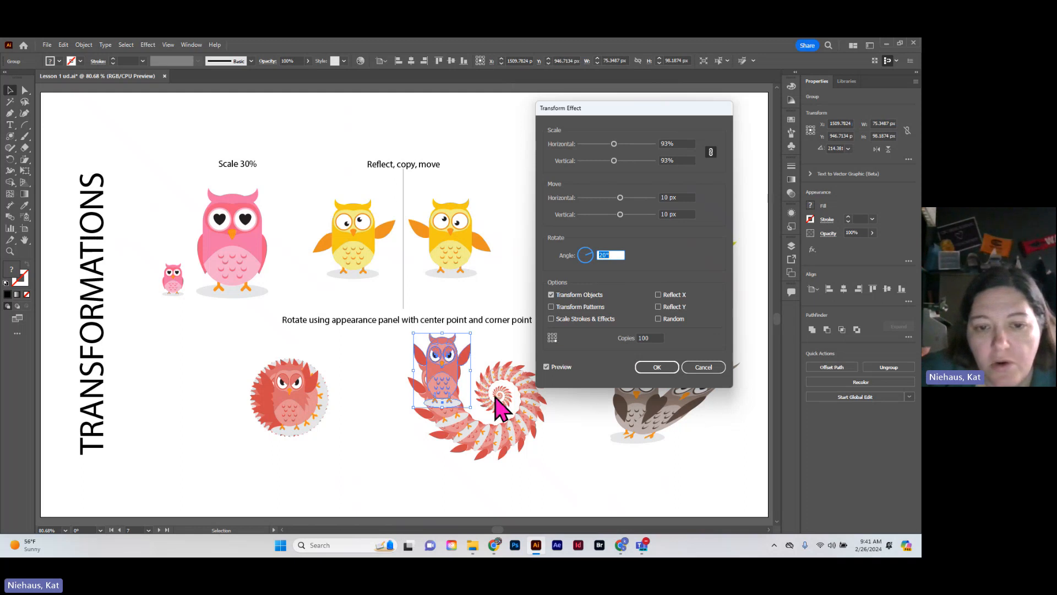
left_click(676, 369)
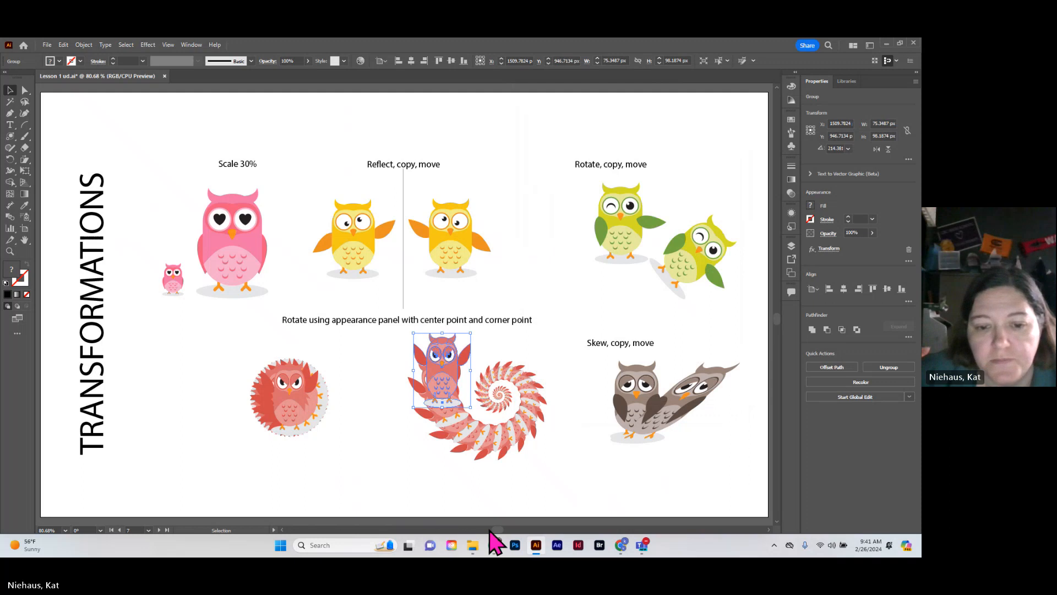
Fill the left rectangle on the GRADIENT artboard with Autumn Multicolor from the Seasons gradient library, and move the library panel aside
left_click_drag(498, 530, 527, 531)
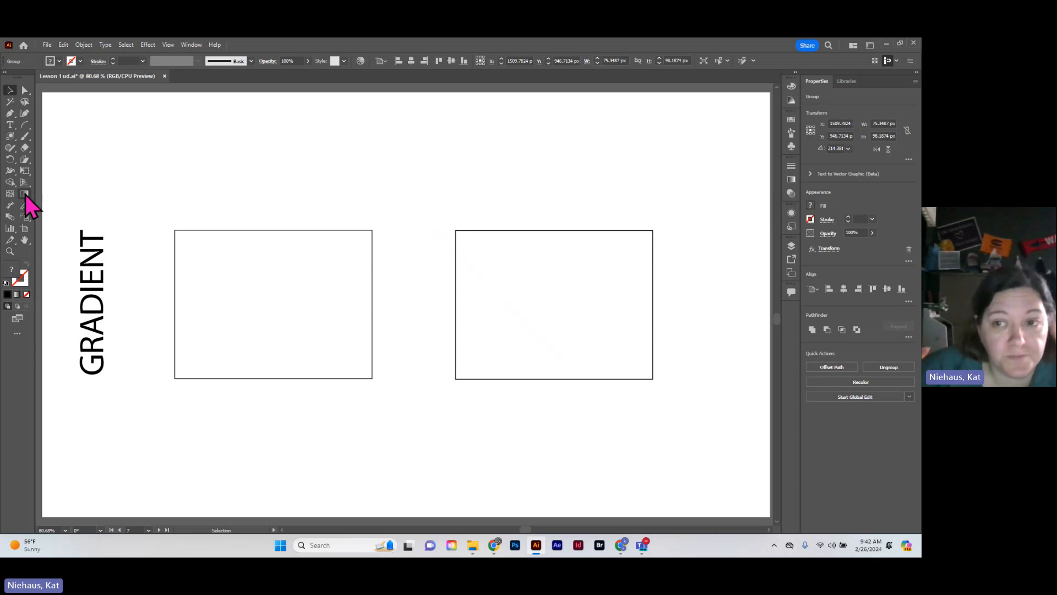
left_click(186, 233)
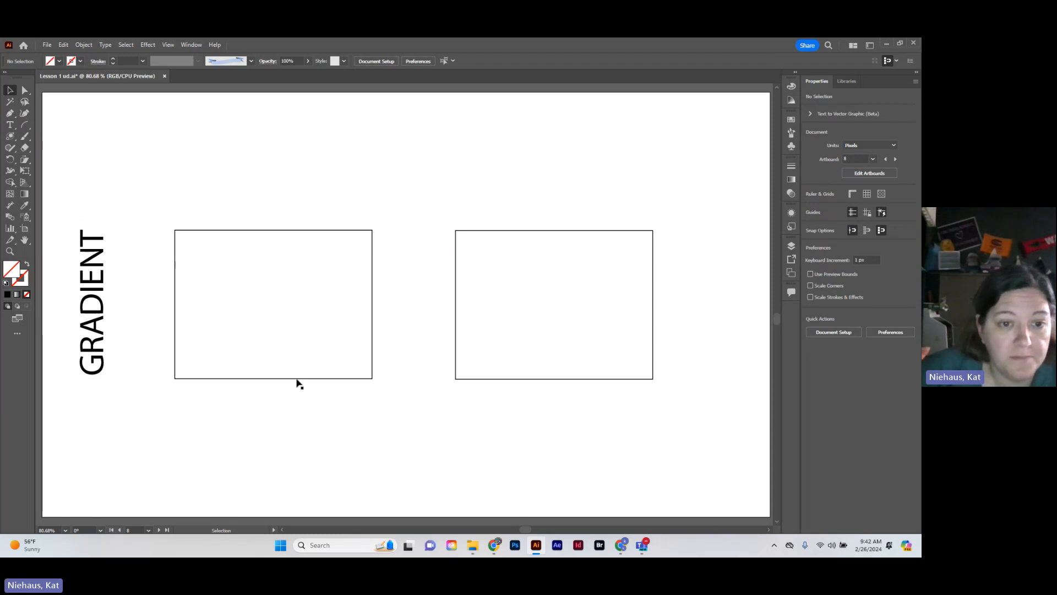
left_click_drag(257, 217, 366, 420)
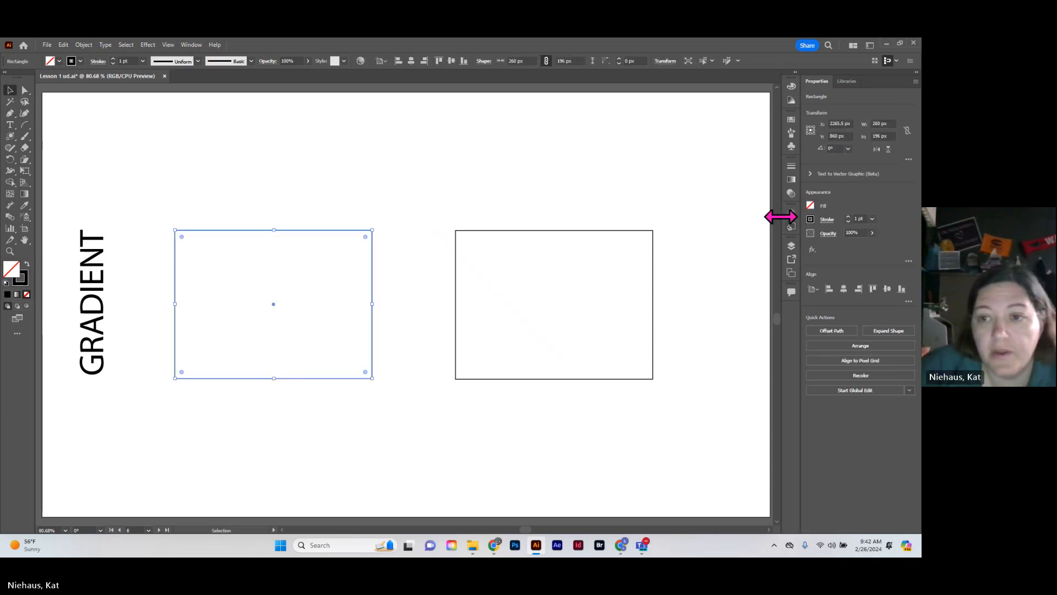
left_click(810, 206)
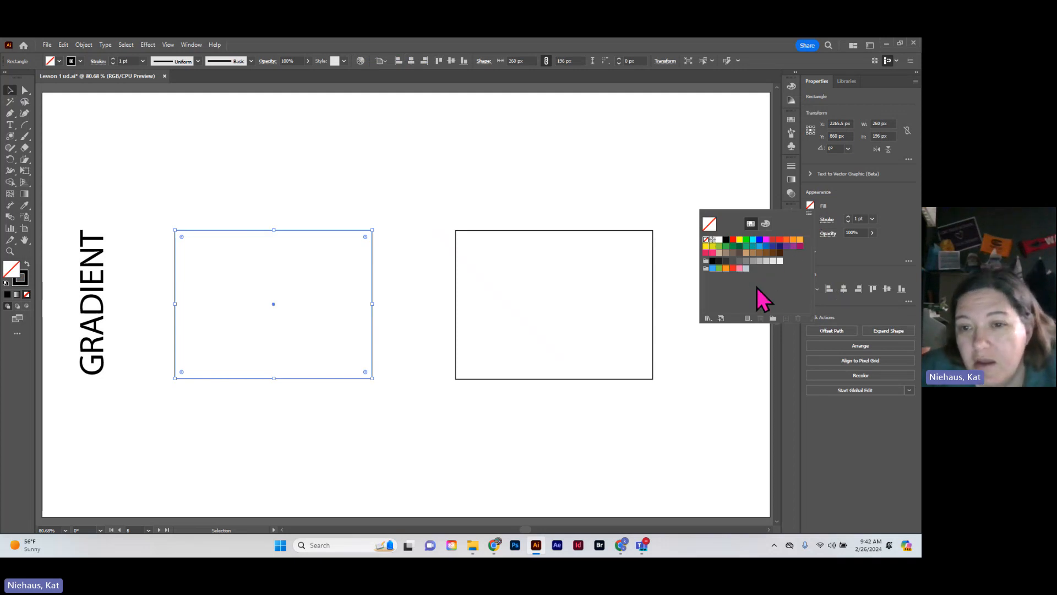
left_click(708, 319)
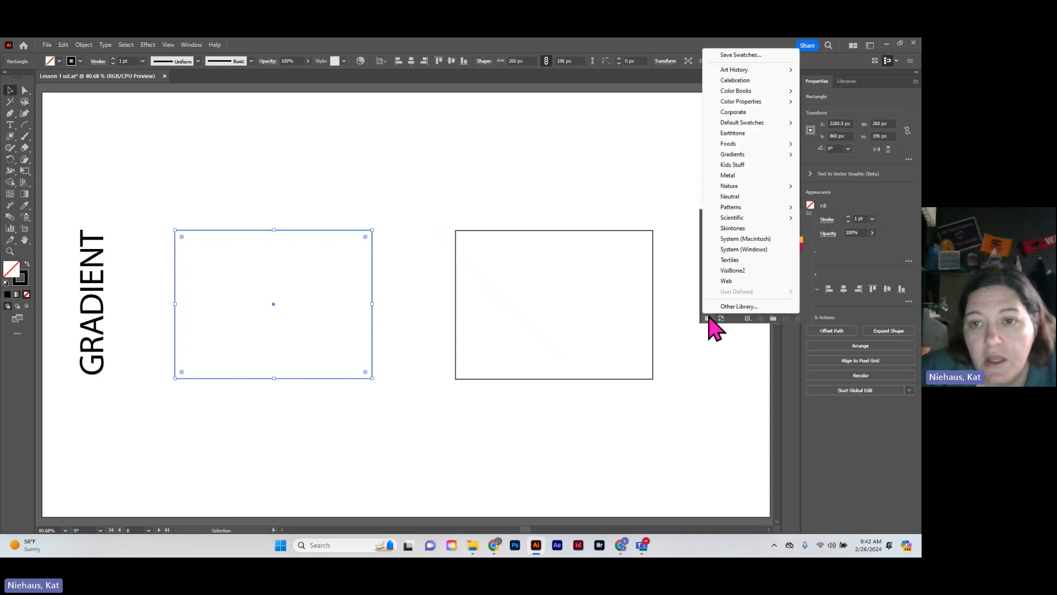
mouse_move(732, 158)
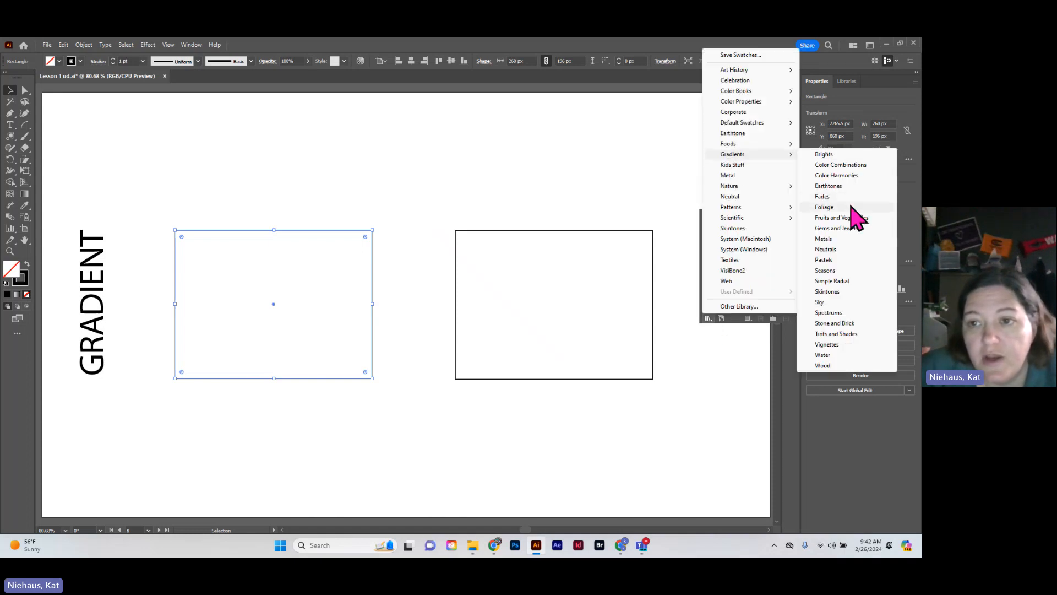
left_click(826, 270)
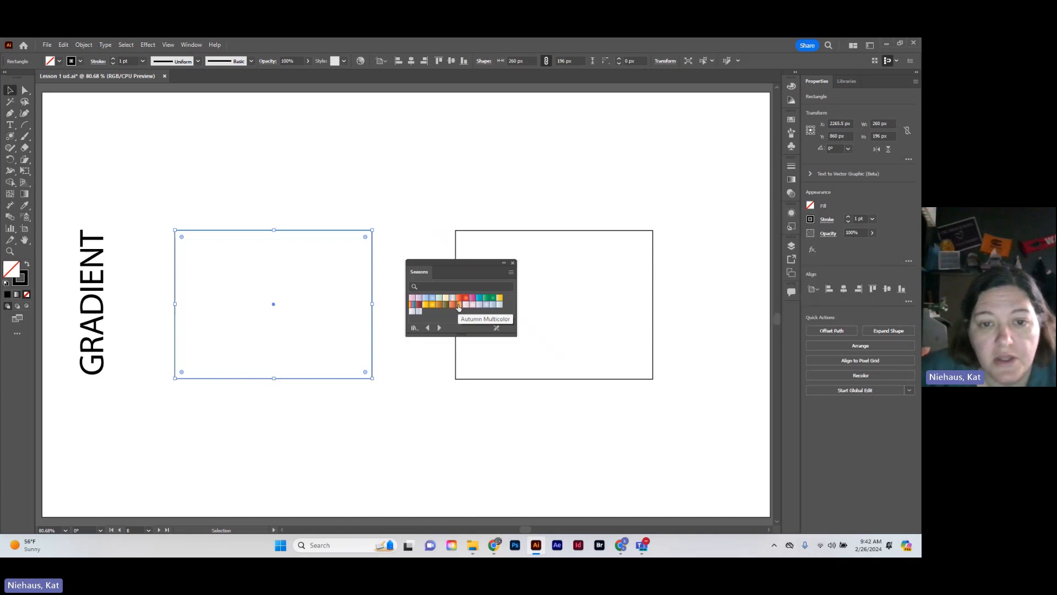
left_click(458, 307)
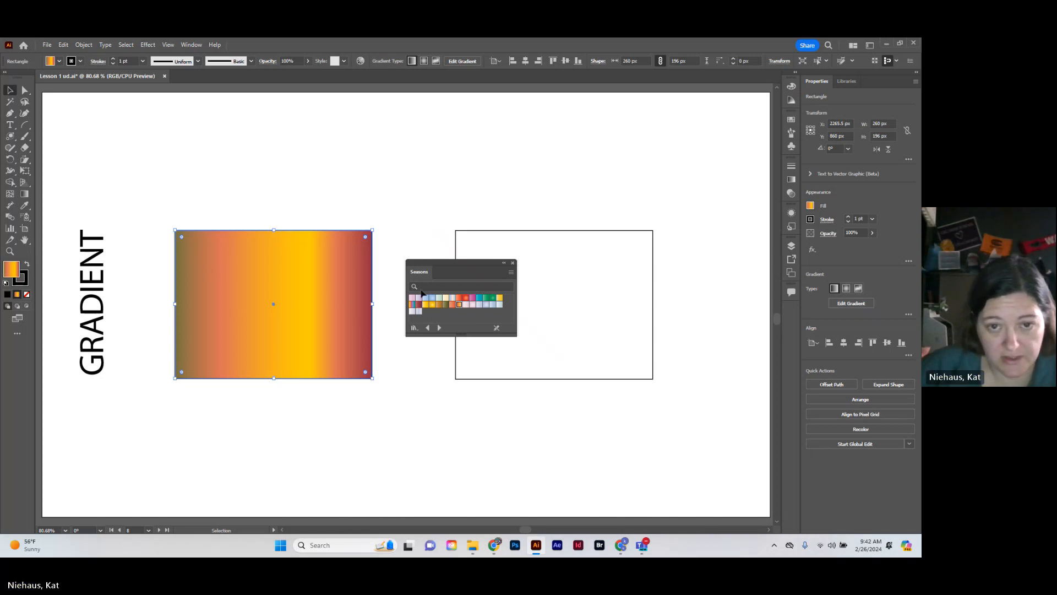
left_click_drag(472, 271, 544, 164)
left_click(529, 198)
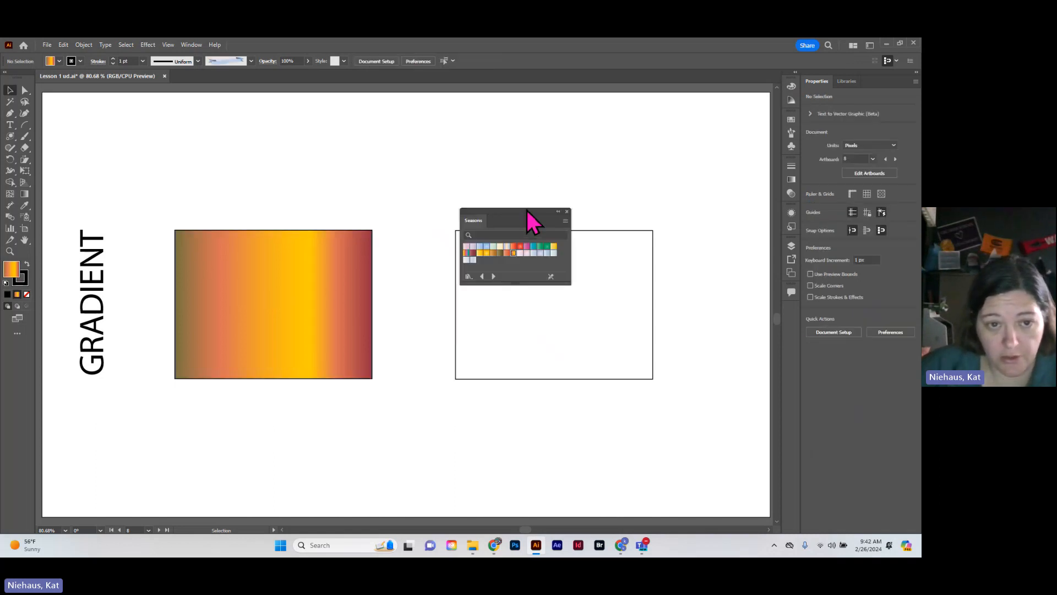
Reselect the gradient-filled rectangle and delete the olive color stop at the start of its gradient
left_click_drag(292, 187, 413, 410)
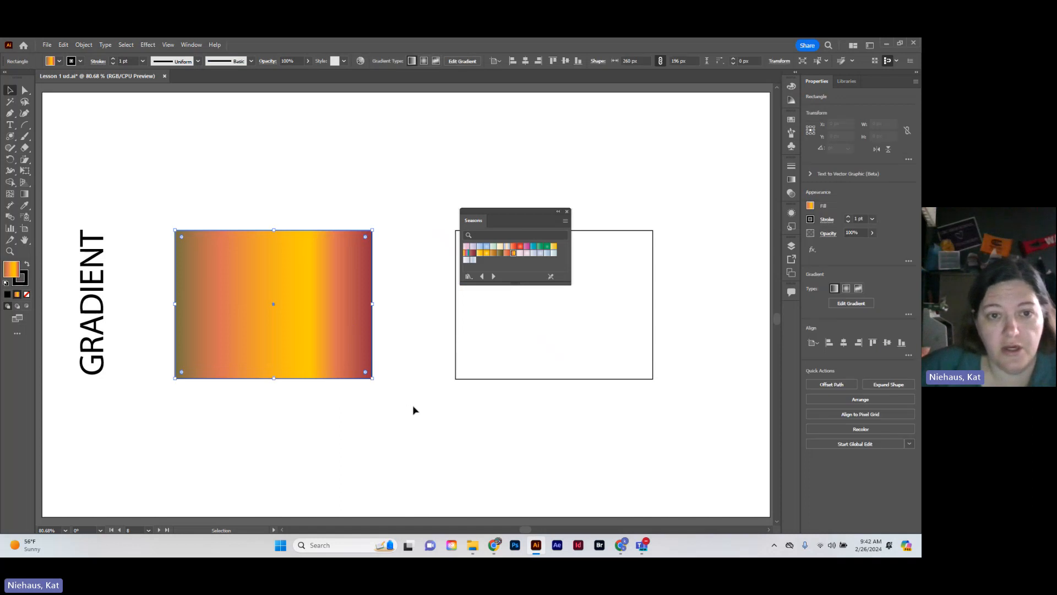
left_click(791, 180)
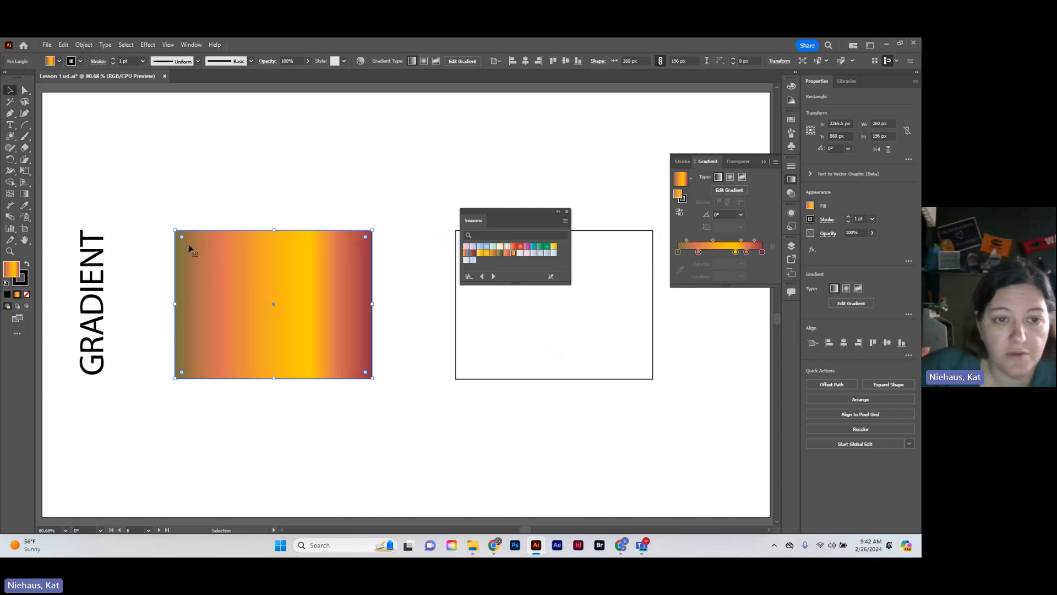
left_click(677, 251)
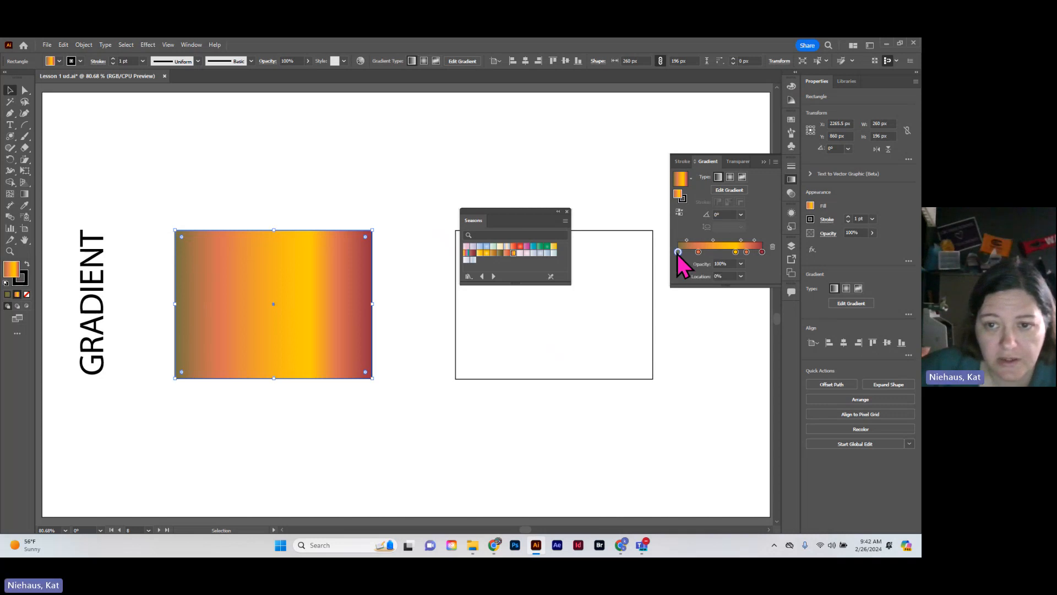
left_click(772, 247)
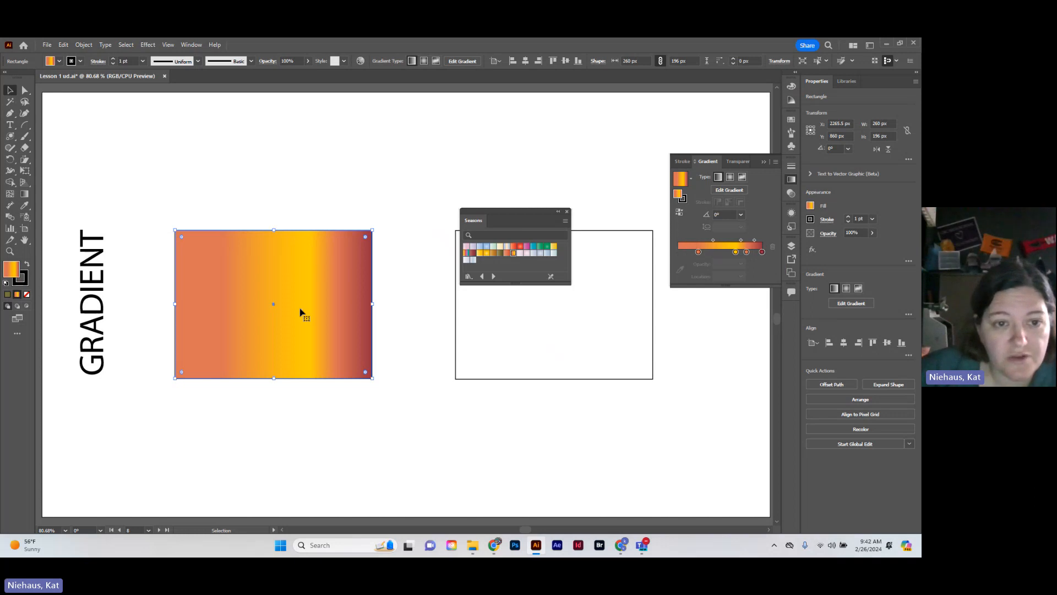
Move the gradient's yellow stop to about 57% location, try 90% and 70% opacity for it, and set its opacity to 80%
mouse_move(736, 252)
left_mouse_down()
mouse_move(695, 252)
mouse_move(744, 253)
left_mouse_up()
left_click(726, 253)
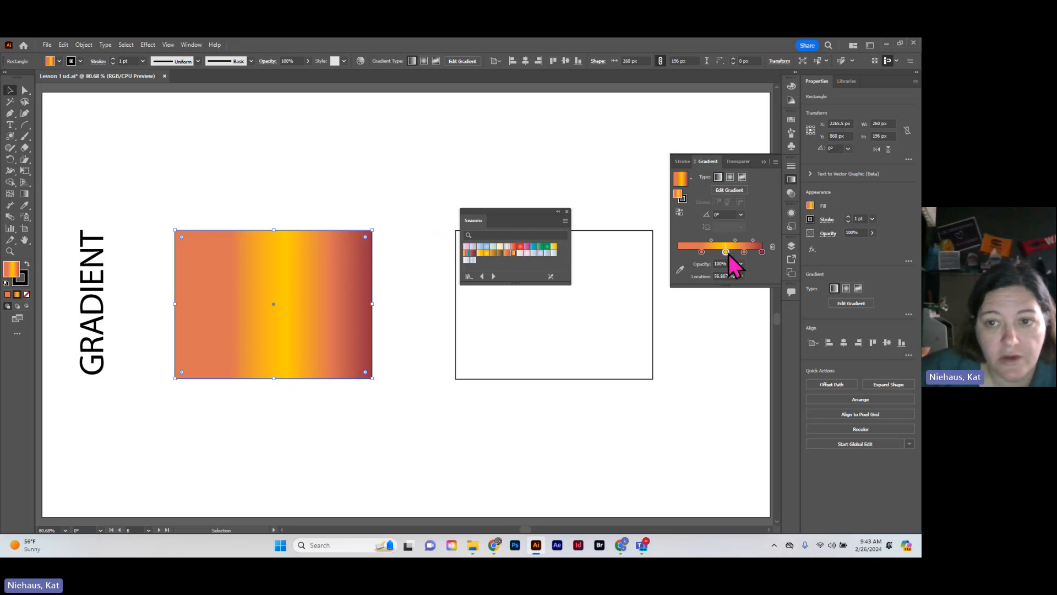
left_click(742, 264)
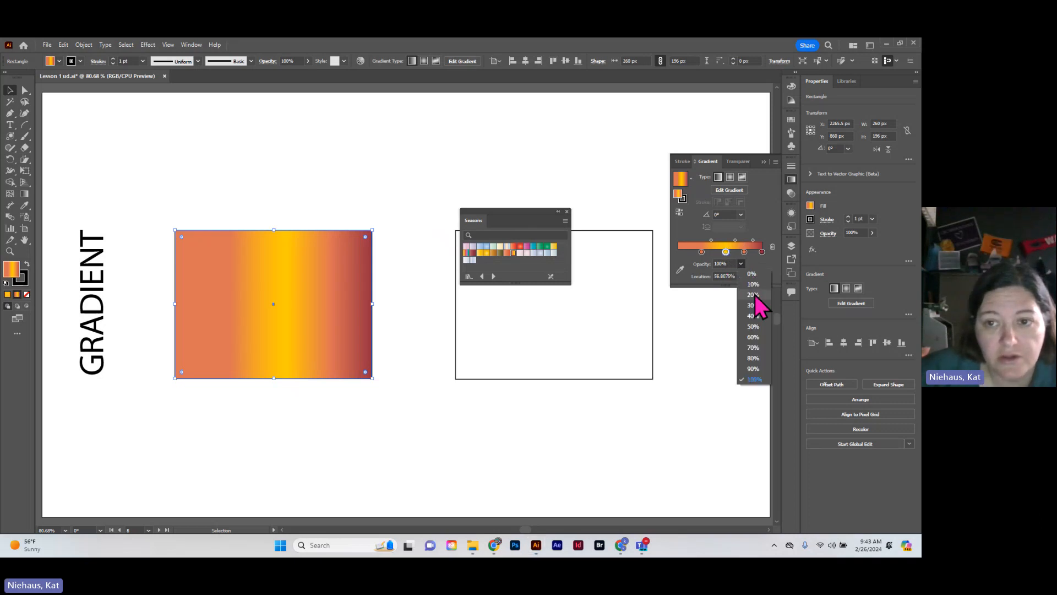
left_click(755, 369)
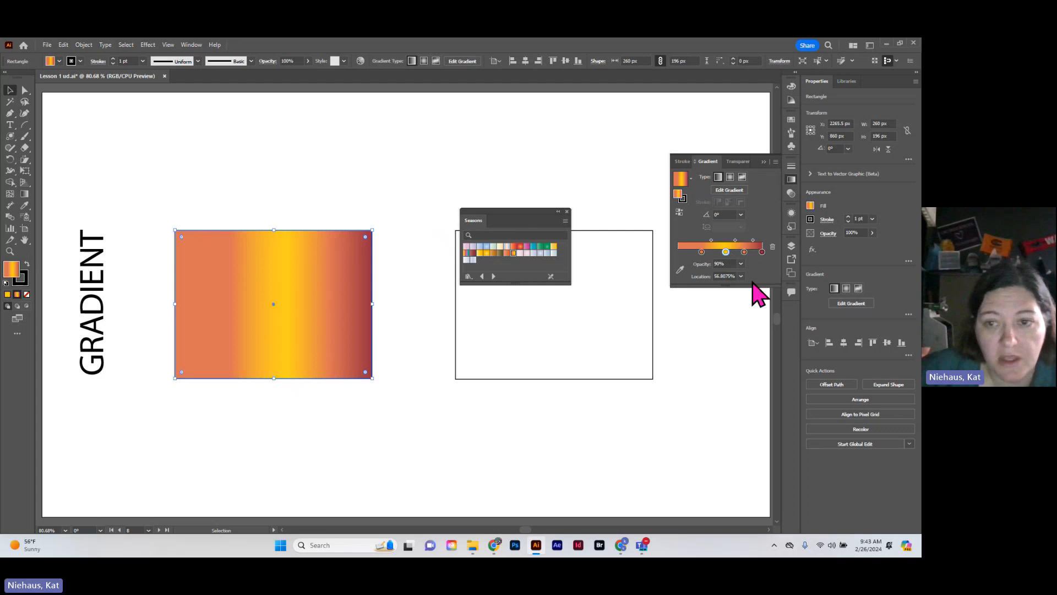
left_click(741, 264)
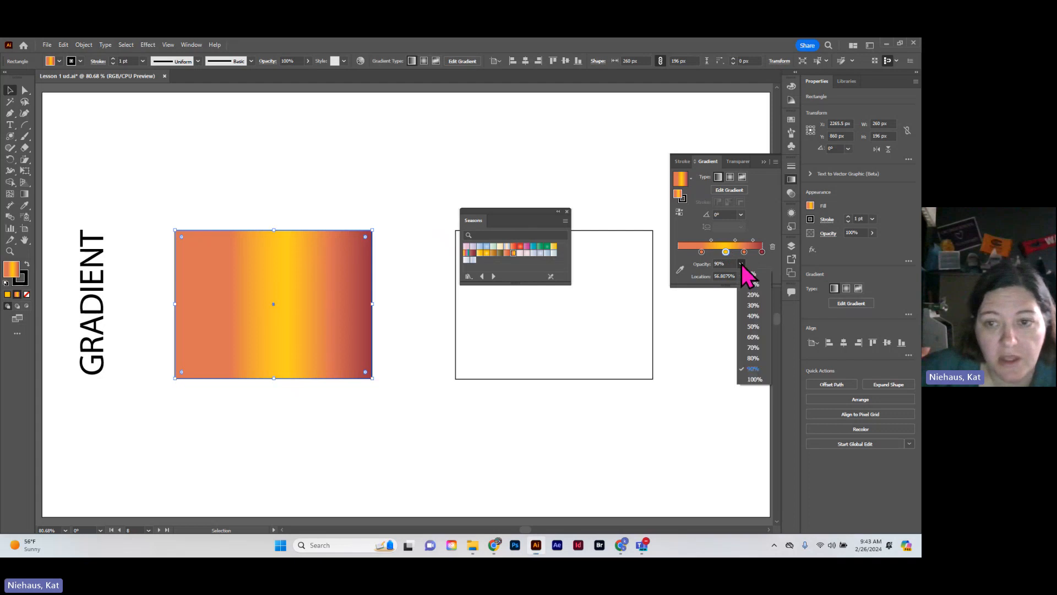
left_click(753, 347)
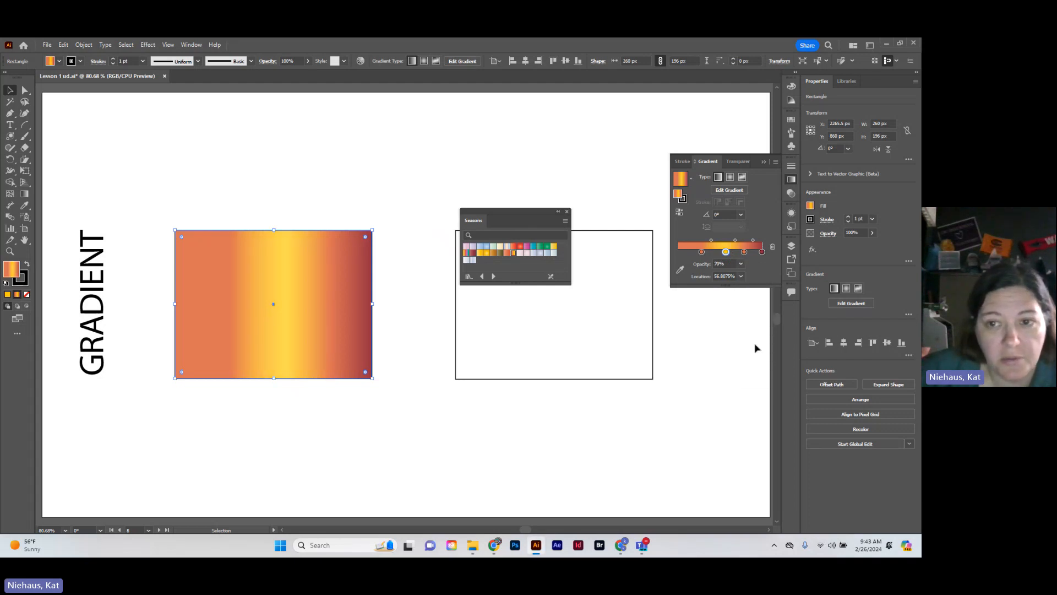
left_click(741, 264)
left_click(754, 360)
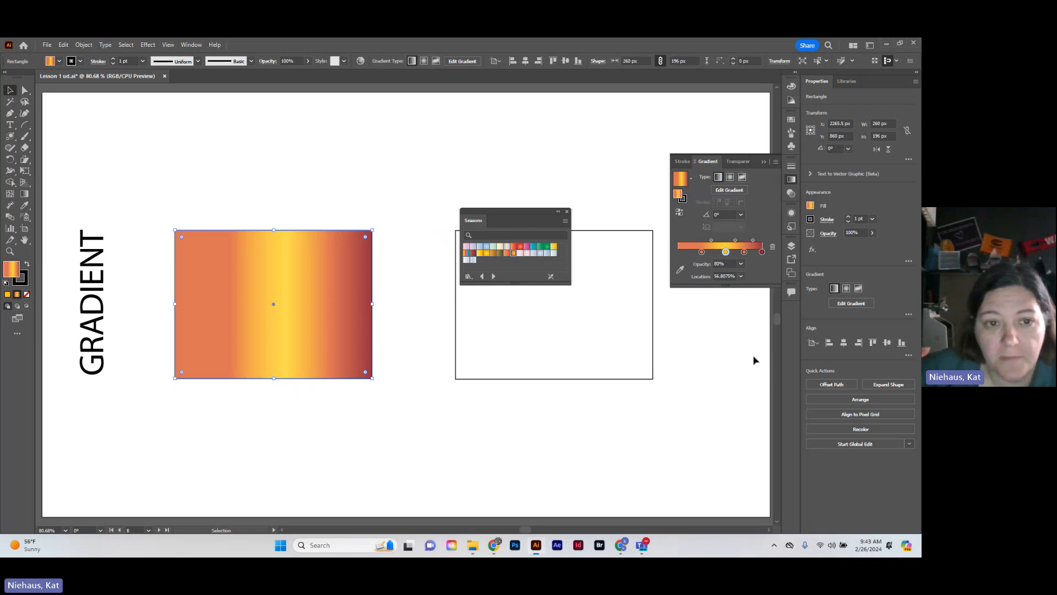
Try 65% cyan on the gradient's orange color stop, and set its cyan to 28%
left_click(702, 252)
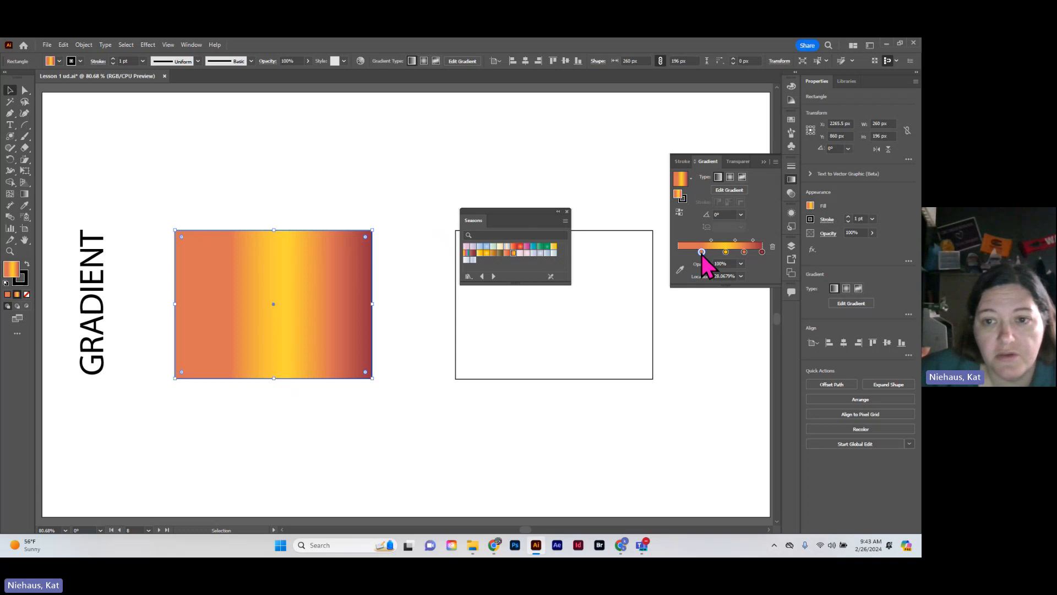
double_click(702, 252)
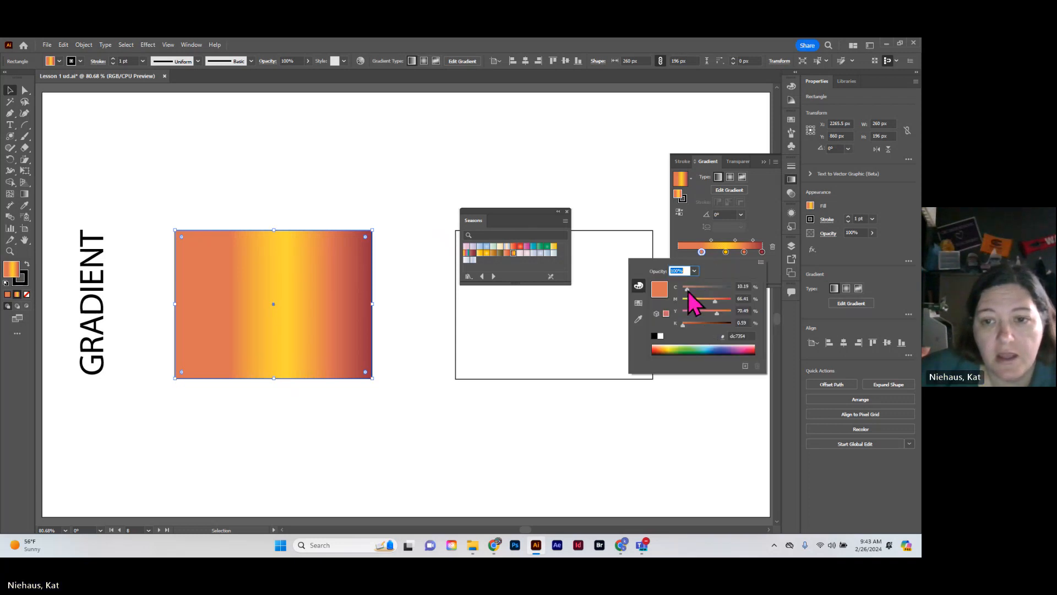
left_click_drag(687, 288, 714, 298)
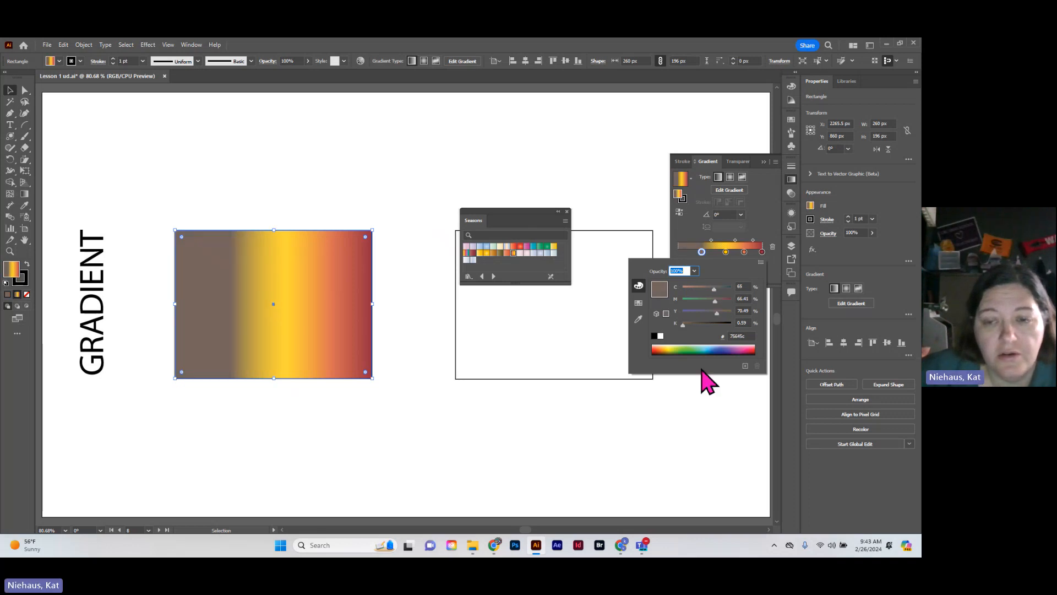
left_click(696, 289)
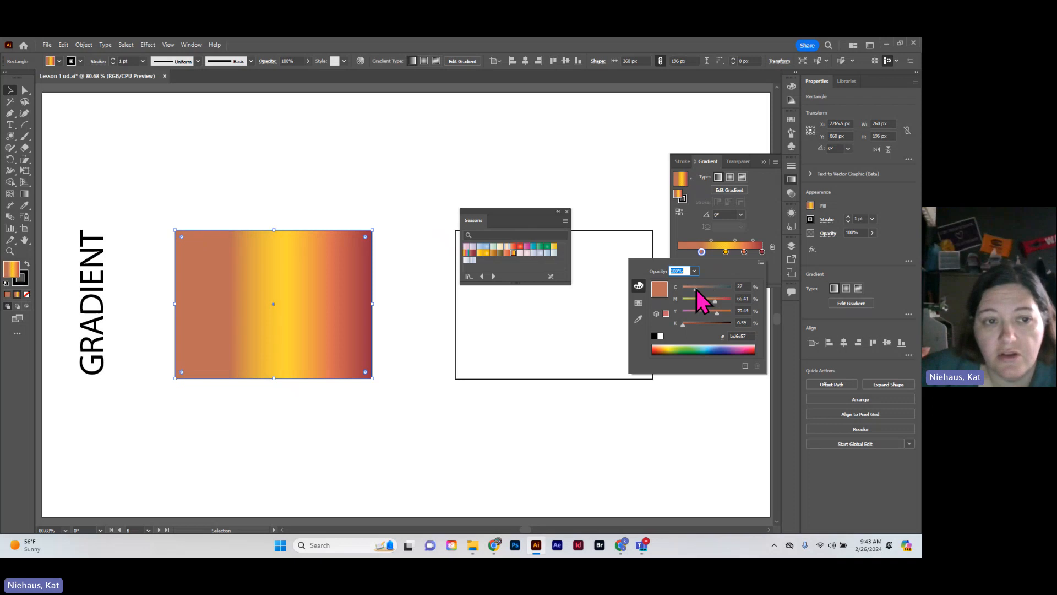
left_click(760, 224)
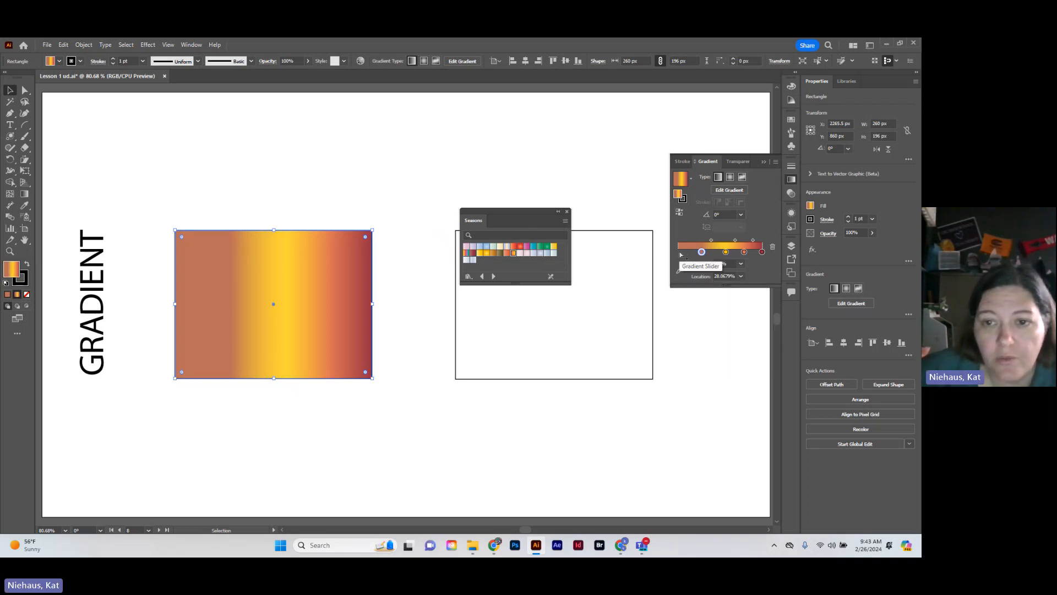
Add a color stop at about 2% location on the gradient and color it blue-violet from the color spectrum
left_click(680, 252)
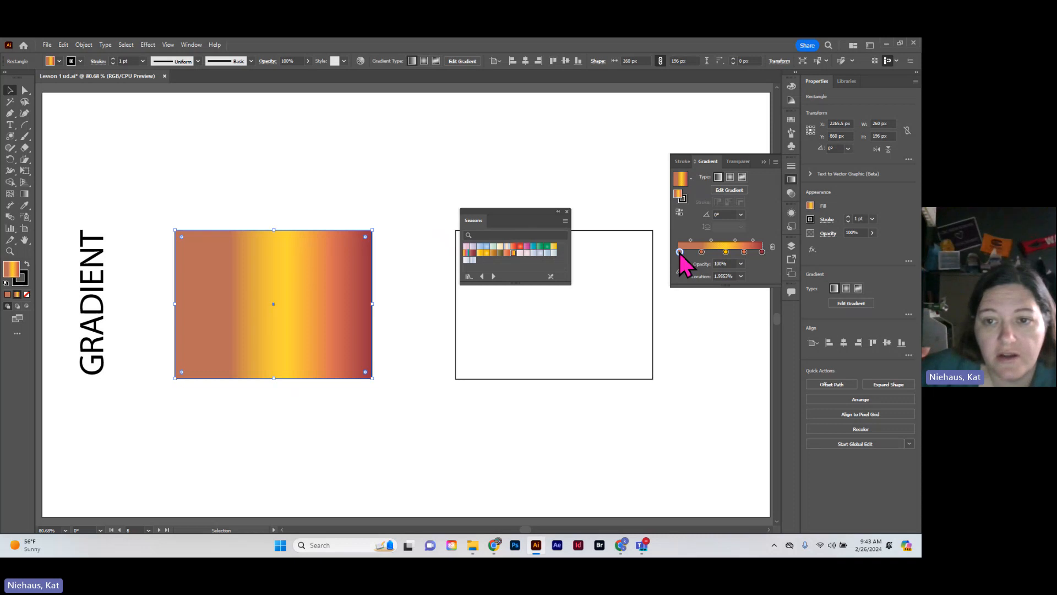
double_click(680, 253)
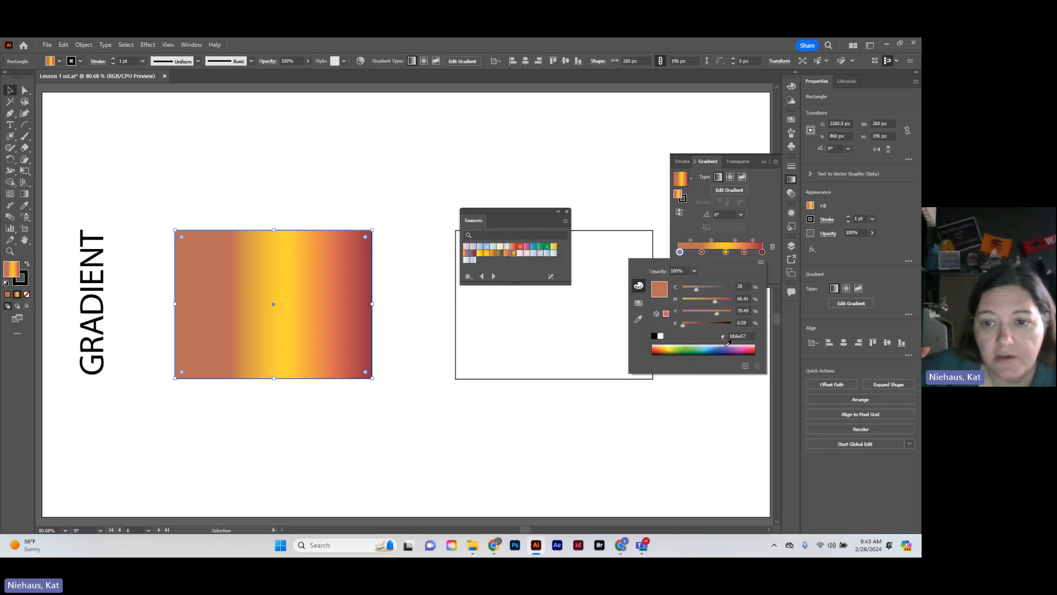
left_click(726, 347)
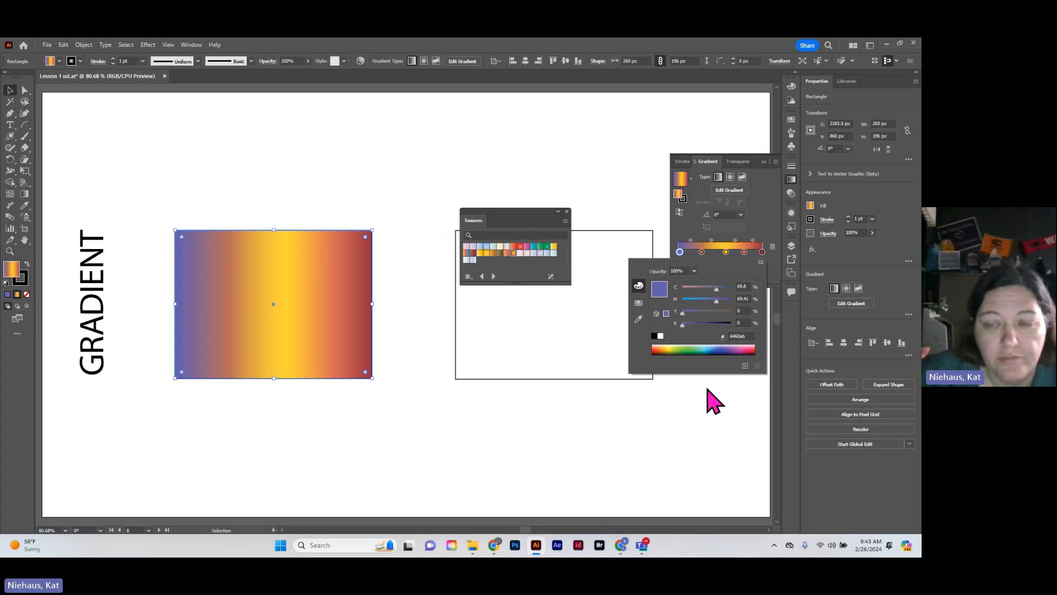
left_click(768, 229)
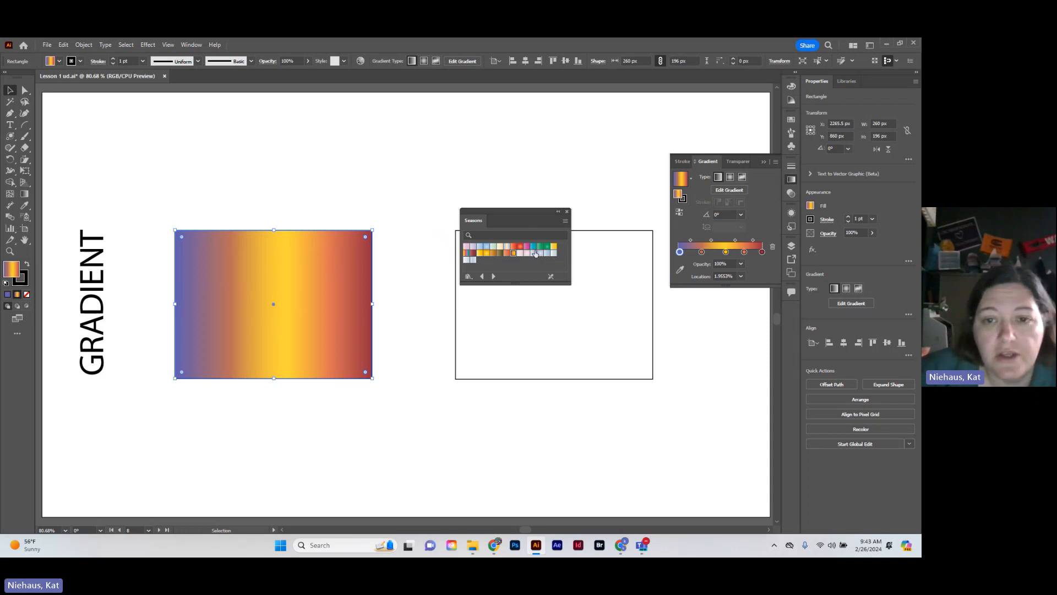
Fill the empty right rectangle with the red radial gradient from the Seasons library, and move the library panel off it
left_click_drag(591, 210, 675, 412)
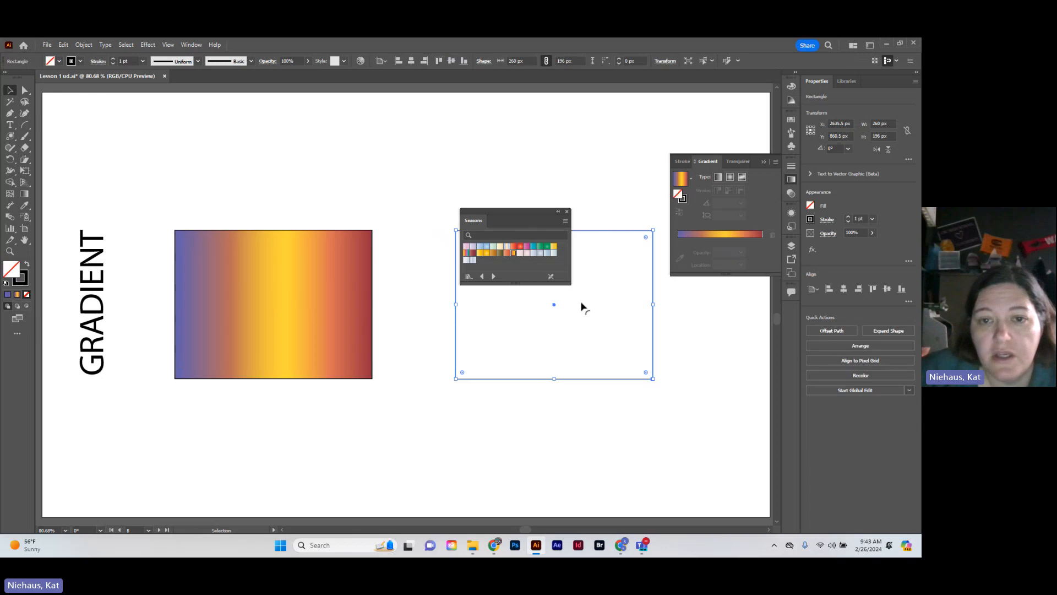
left_click(520, 248)
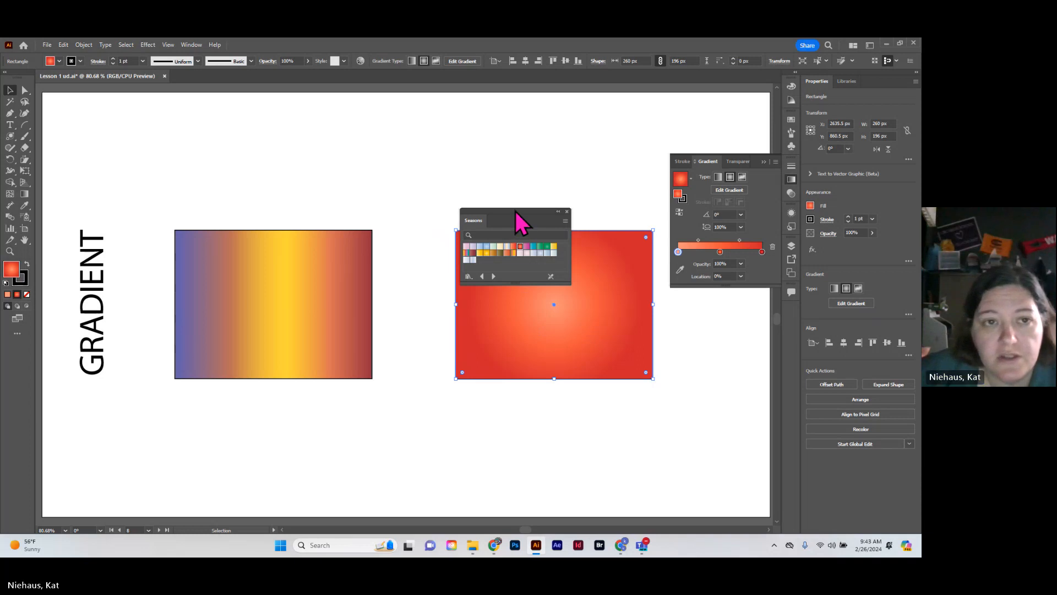
left_click_drag(516, 214, 483, 121)
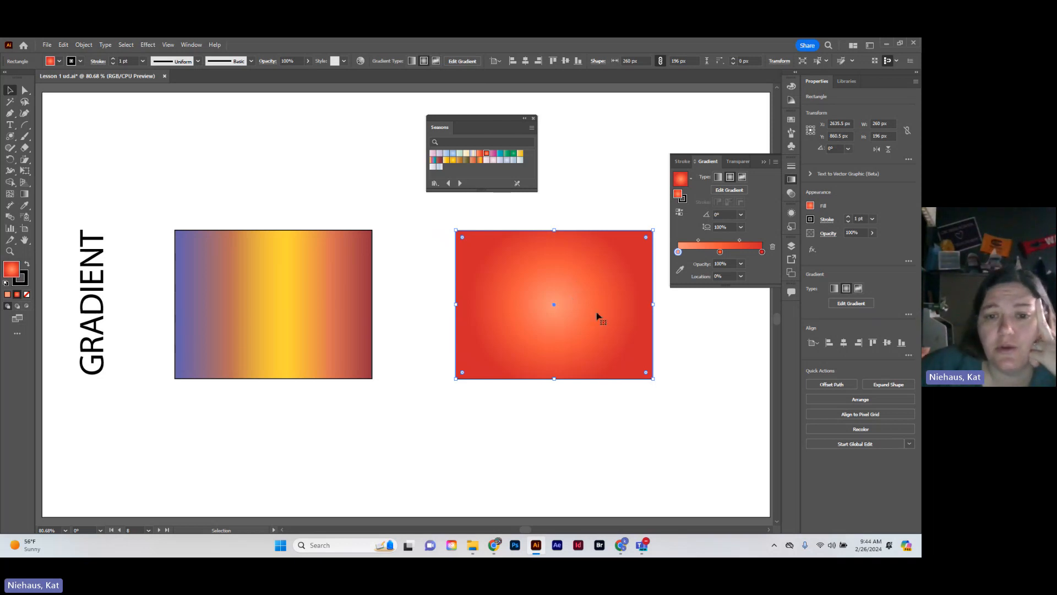
left_click(492, 461)
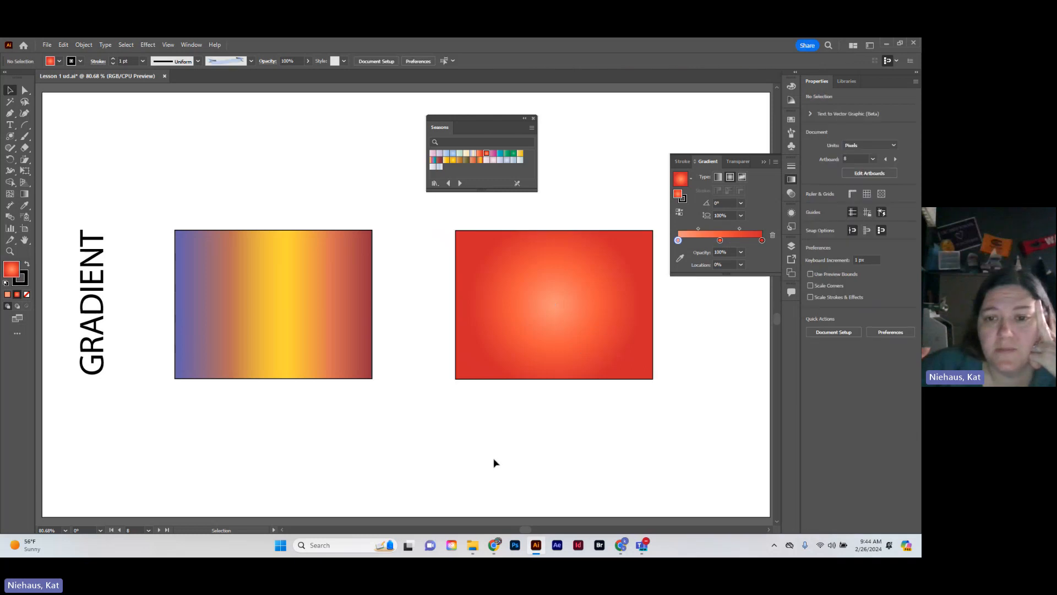
Swap the left rectangle's gradient fill with its black stroke, and set the stroke weight to 18 pt
left_click(370, 293)
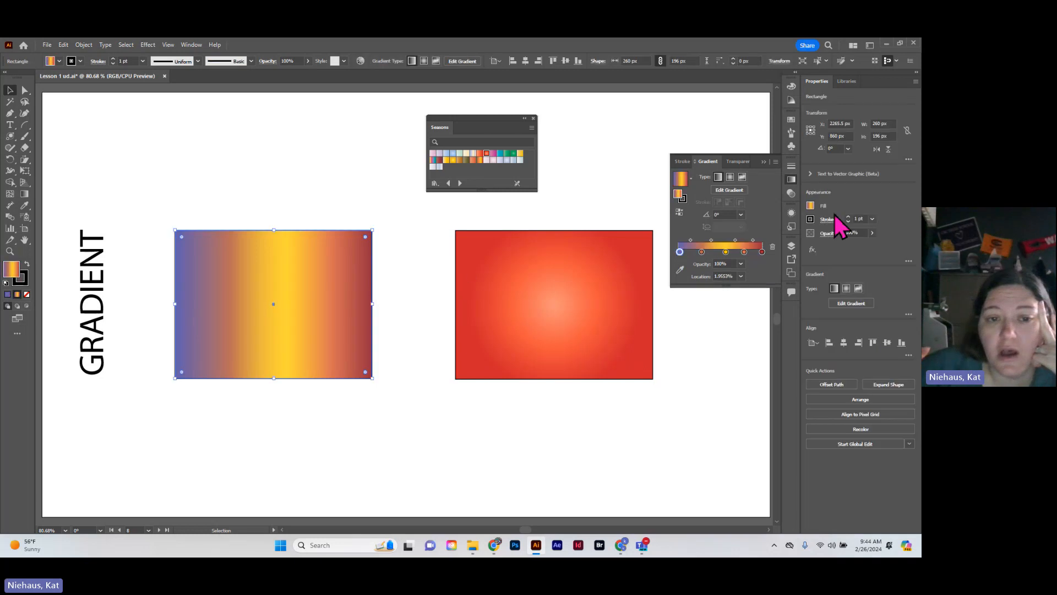
left_click(26, 264)
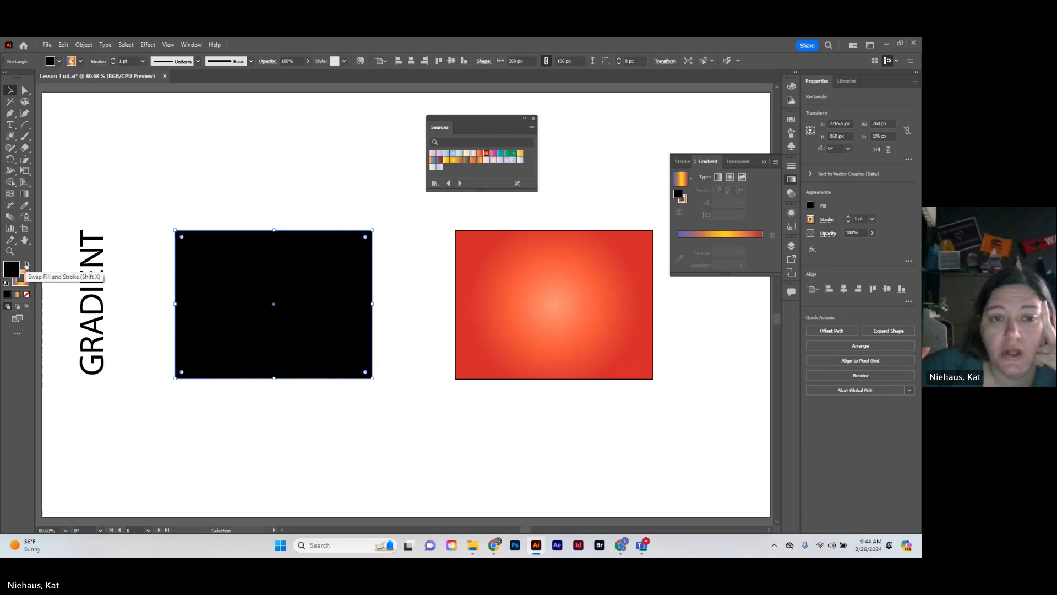
left_click(848, 218)
left_click(848, 218)
left_click(848, 218)
left_click(848, 218)
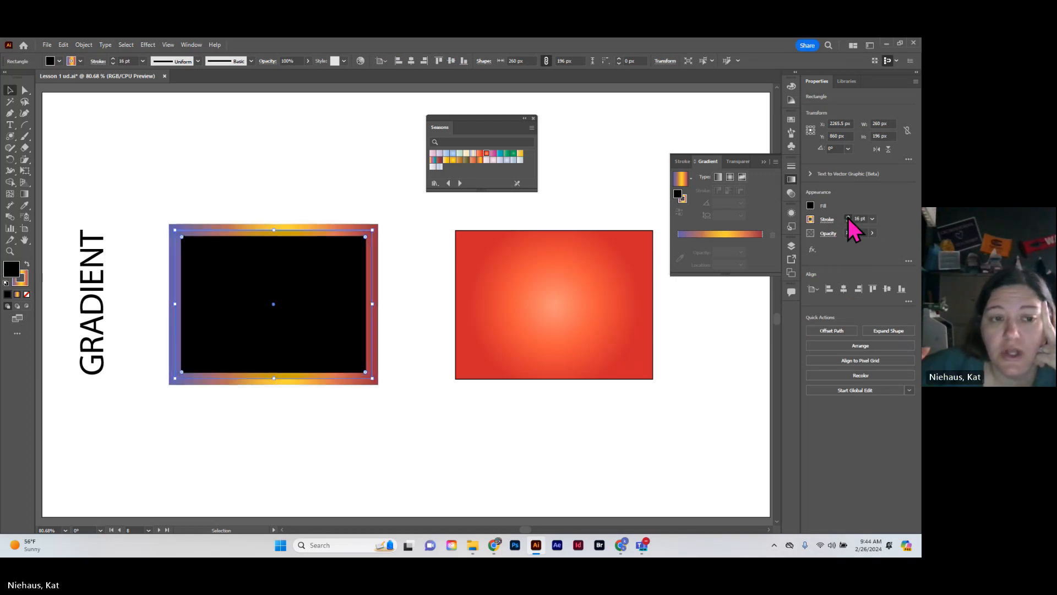
left_click(848, 218)
left_click(848, 218)
left_click(471, 427)
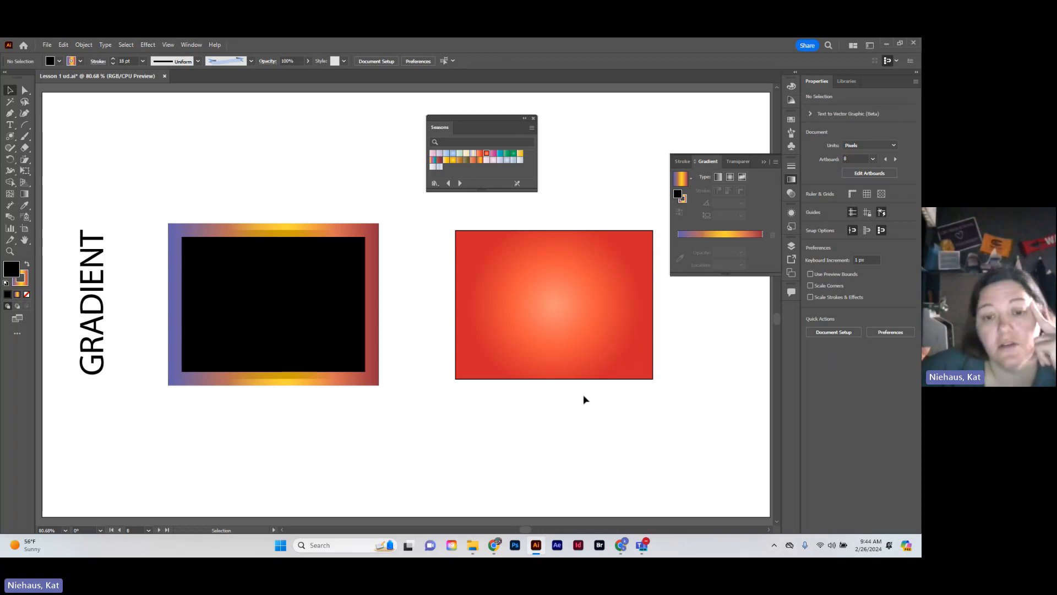
Go to the FILLS & STROKES artboard and close the Seasons gradient library
left_click_drag(526, 529, 555, 529)
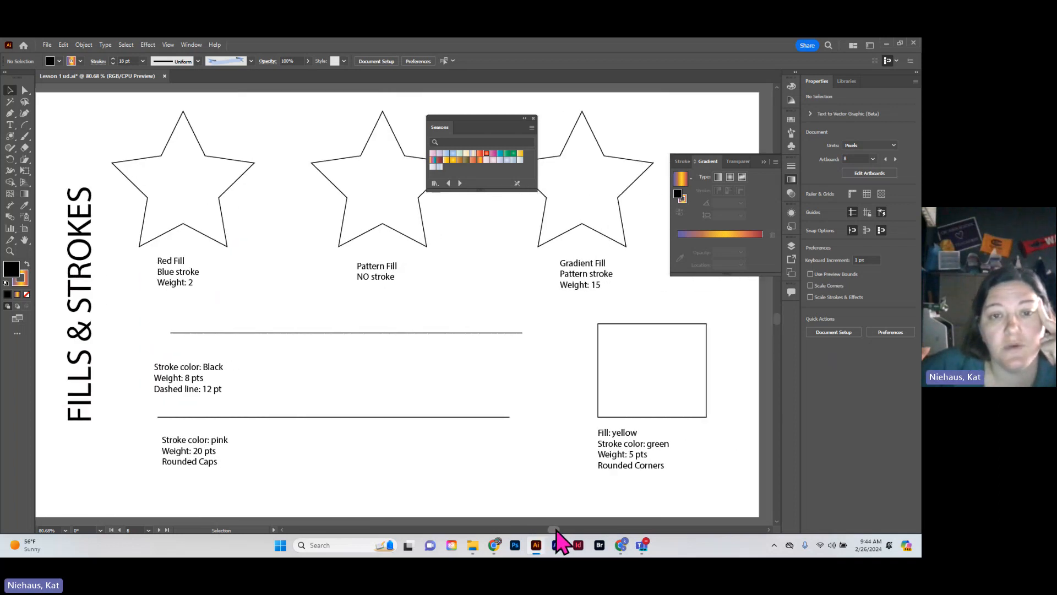
left_click(533, 118)
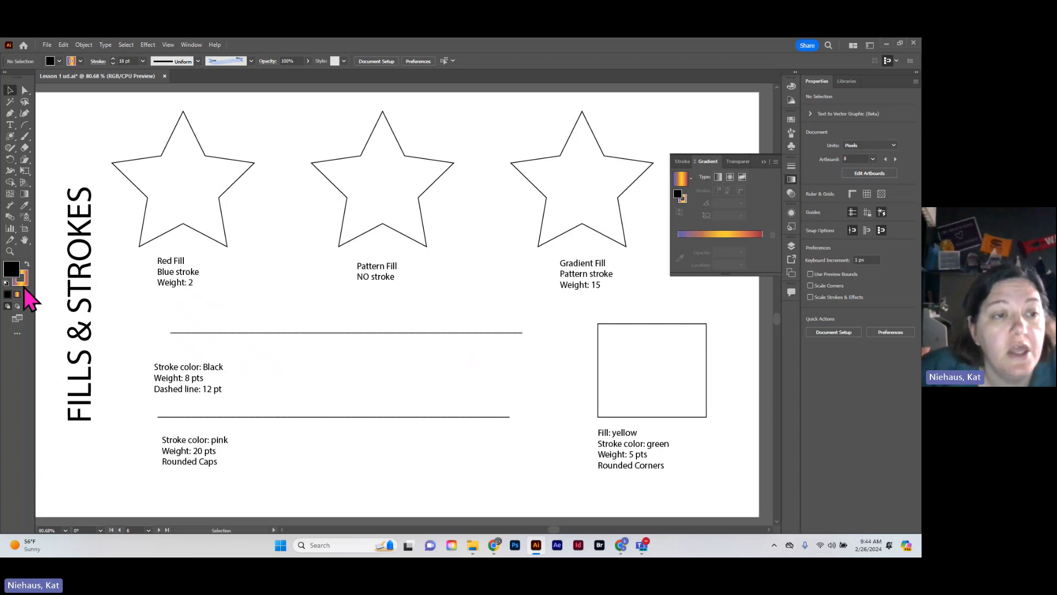
With nothing selected, set the stroke to None, swap it with the black fill repeatedly, and restore the default fill and stroke
left_click(24, 286)
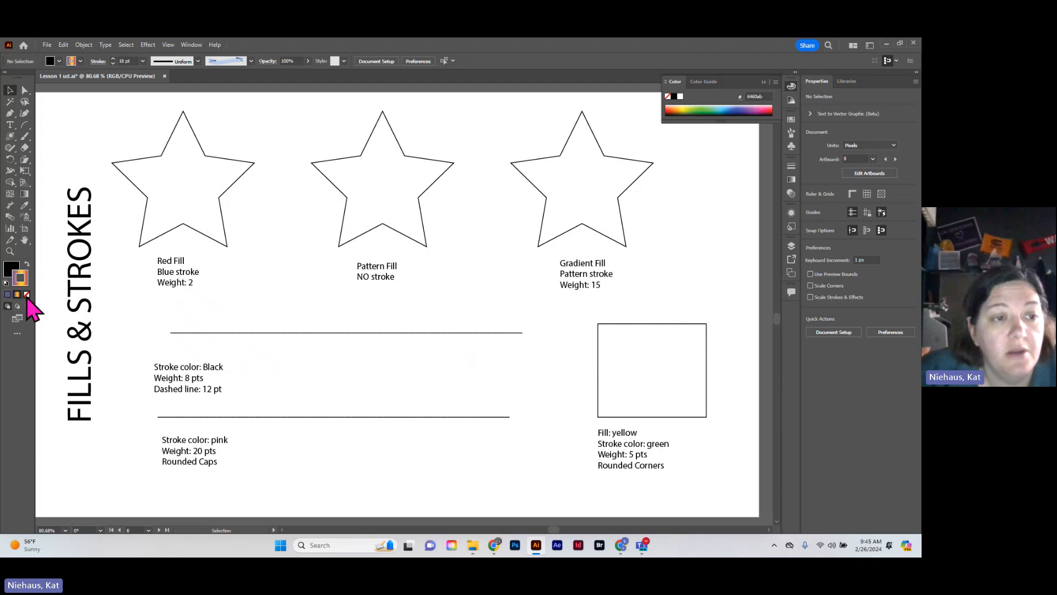
left_click(26, 295)
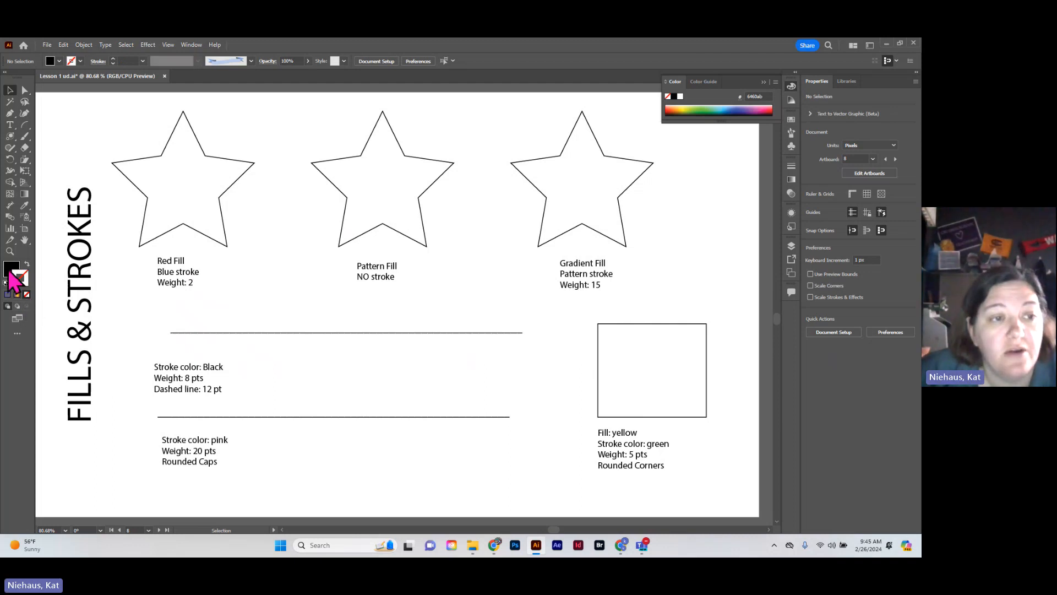
left_click(28, 265)
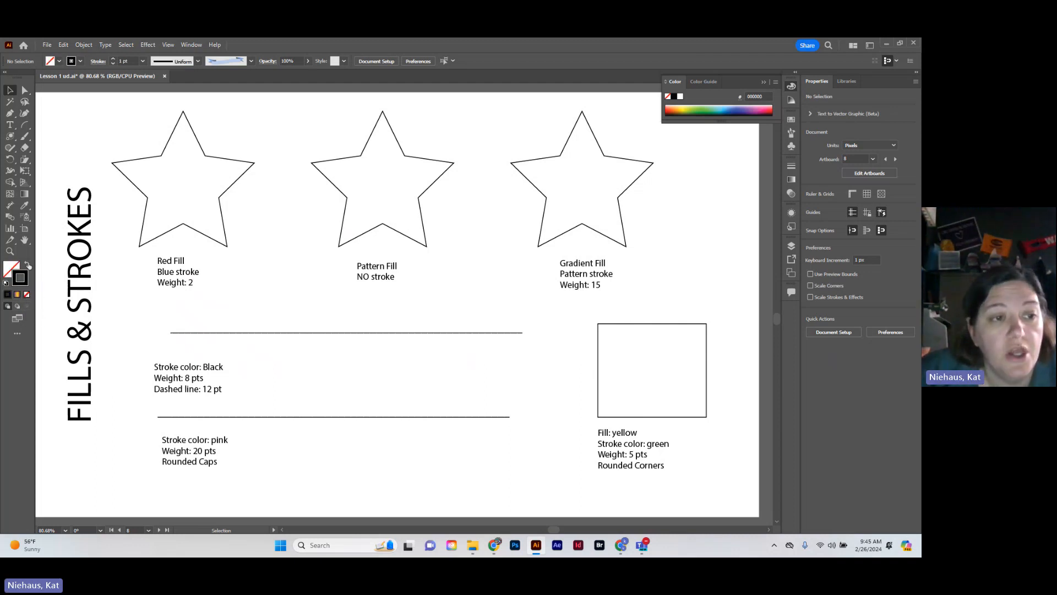
left_click(27, 264)
left_click(28, 264)
left_click(28, 265)
left_click(27, 265)
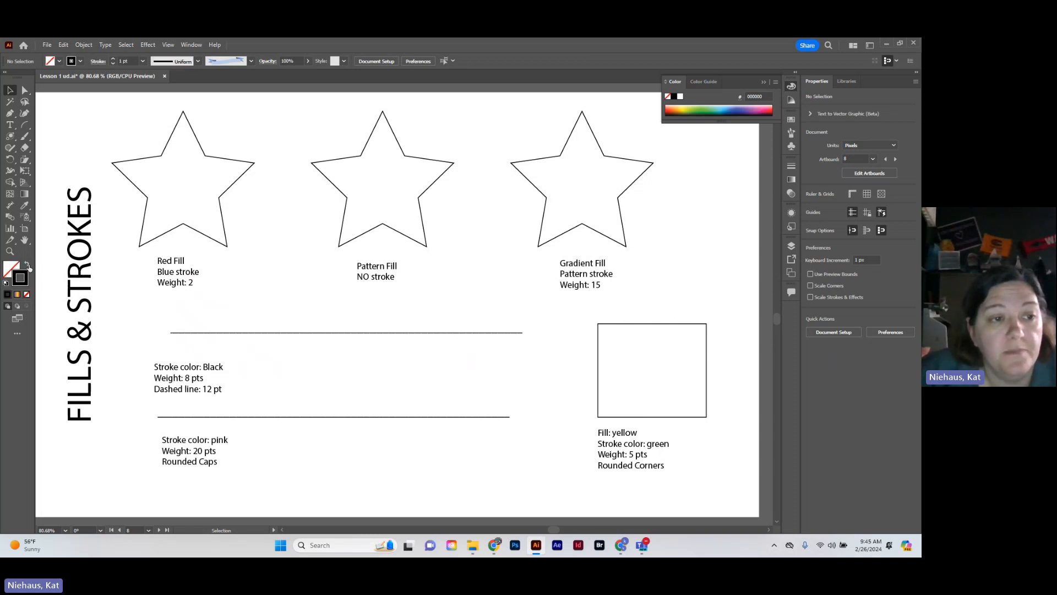
left_click(27, 264)
left_click(27, 266)
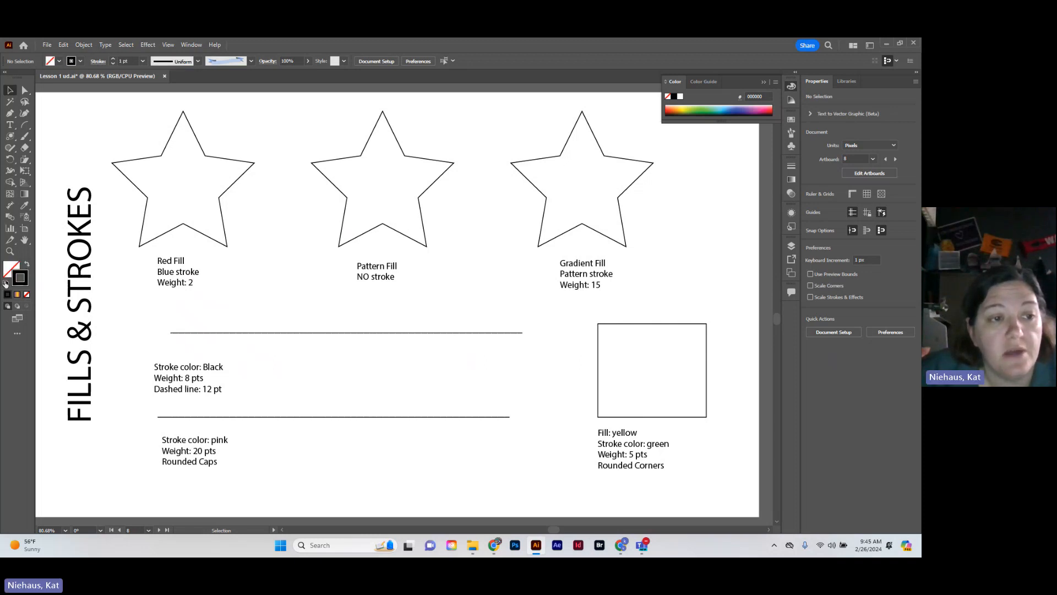
left_click(6, 283)
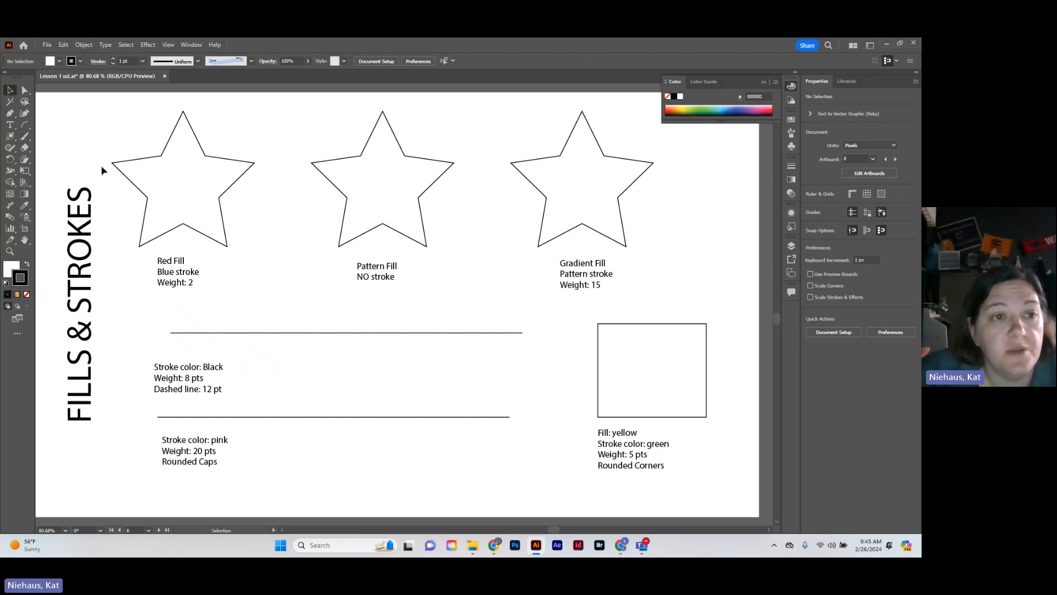
Set the fill of the star above the Red Fill label to None
left_click(182, 226)
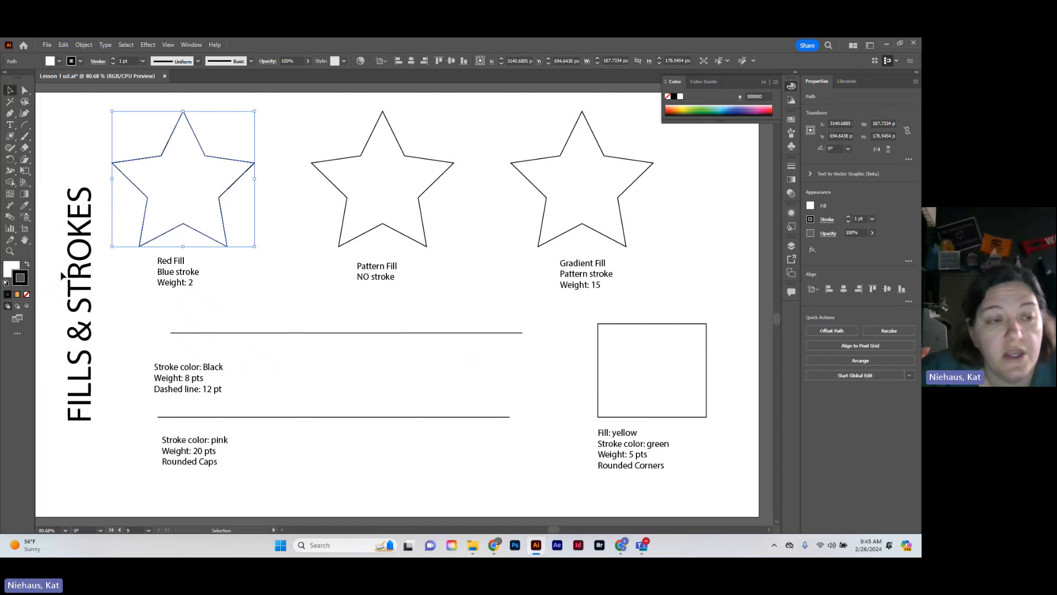
left_click(9, 270)
left_click(26, 294)
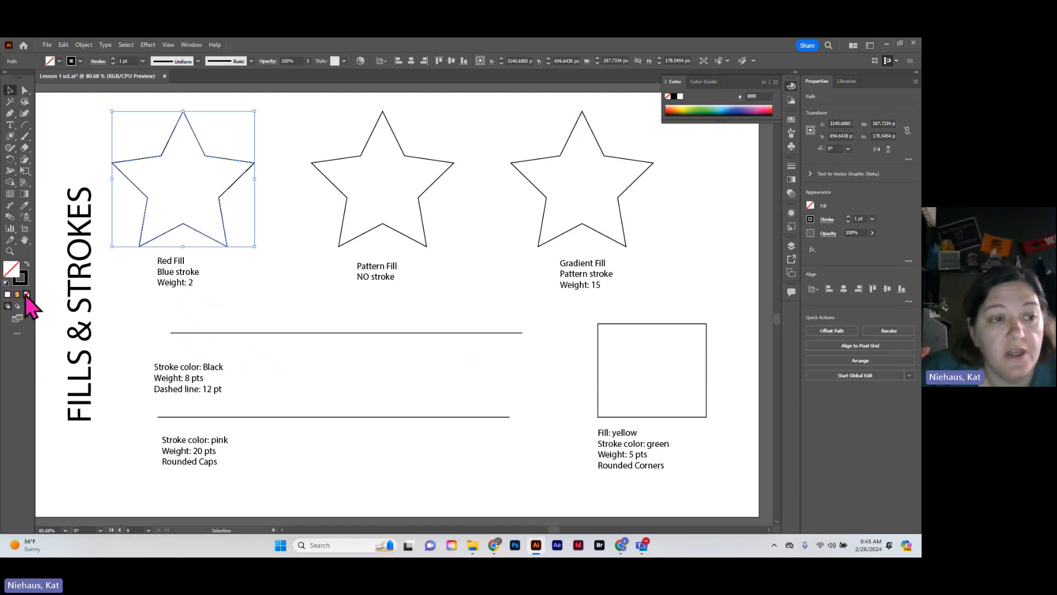
Try selecting the unfilled star from its interior, and select it by its outline and by a marquee across it
left_click(217, 229)
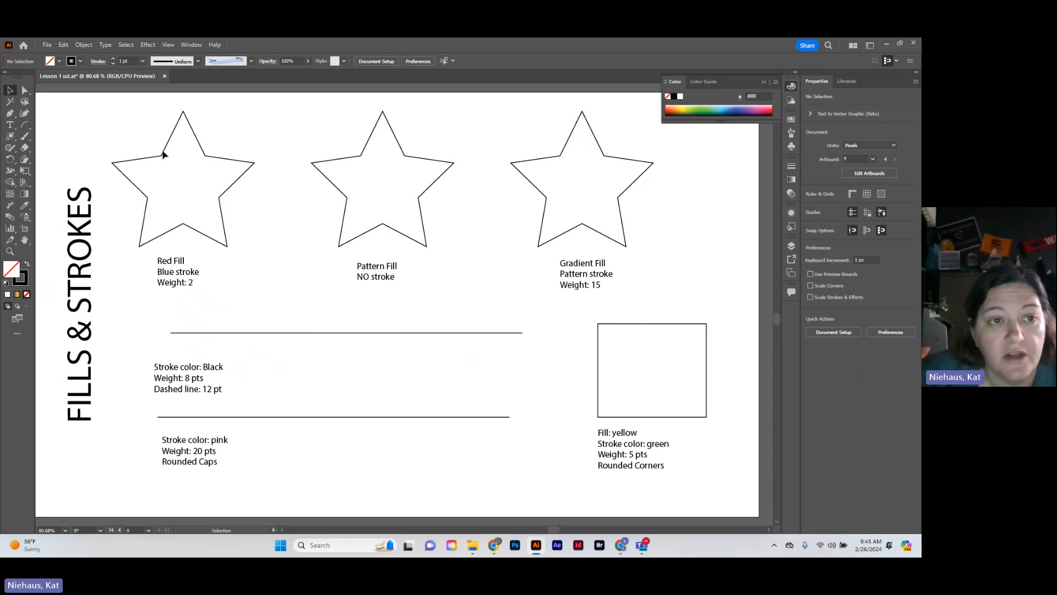
left_click(163, 156)
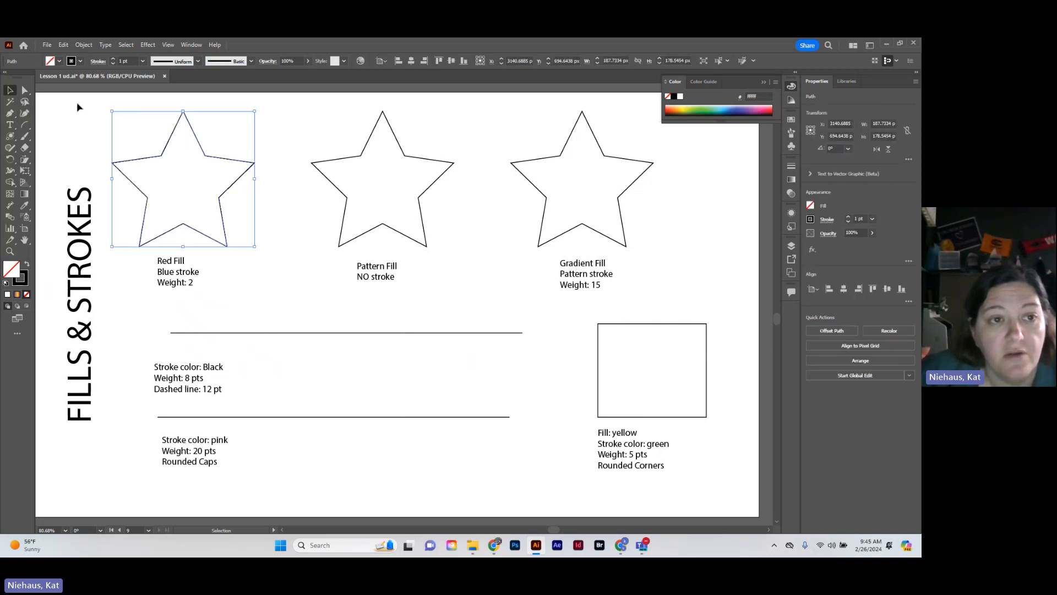
left_click_drag(110, 113, 241, 254)
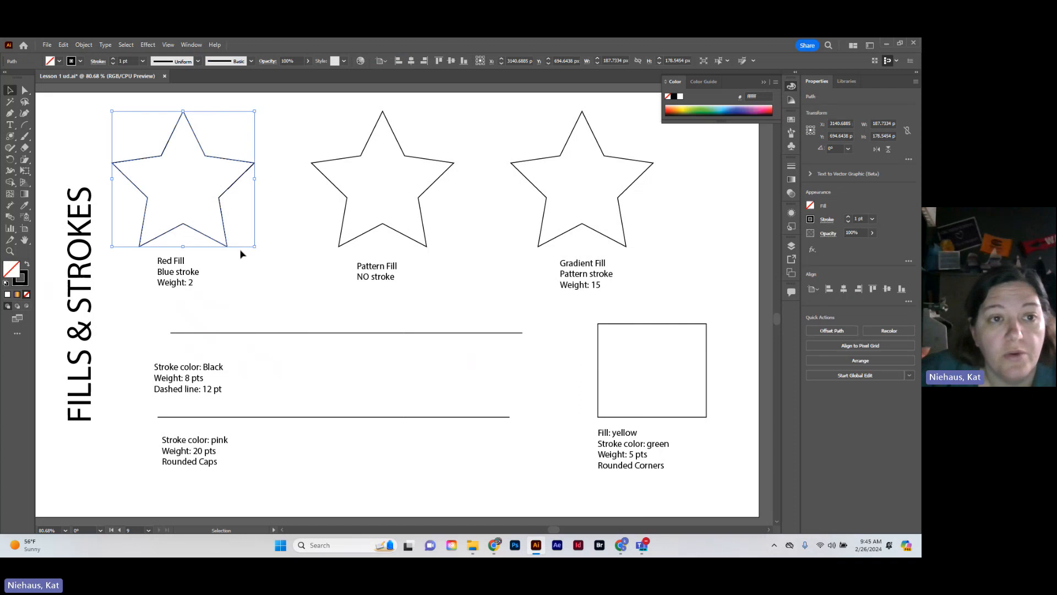
Swap the star's fill and stroke to give it a black fill with no stroke, and reselect it from its interior
left_click(26, 266)
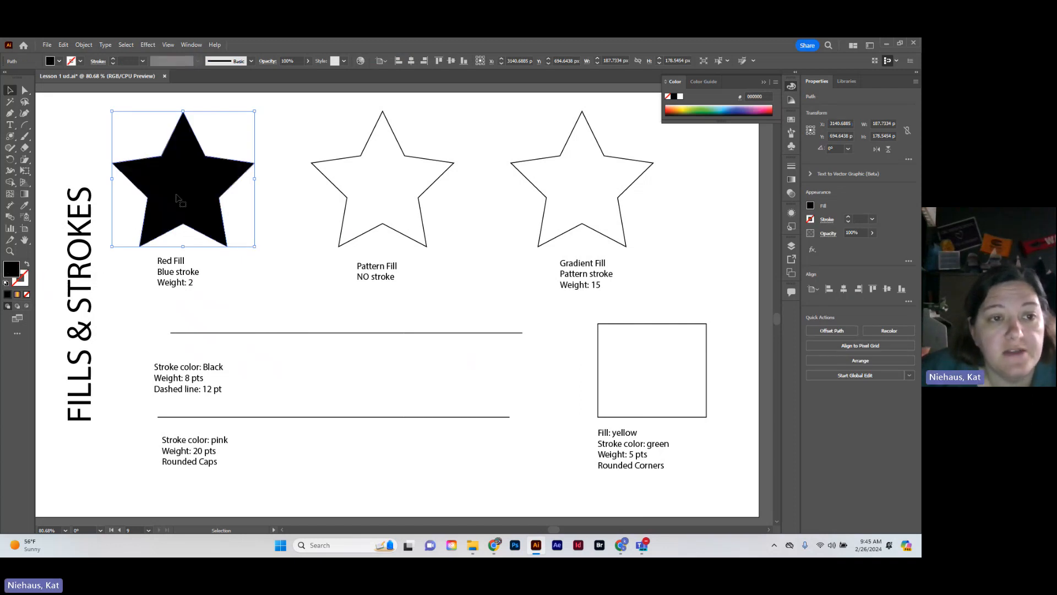
left_click(260, 288)
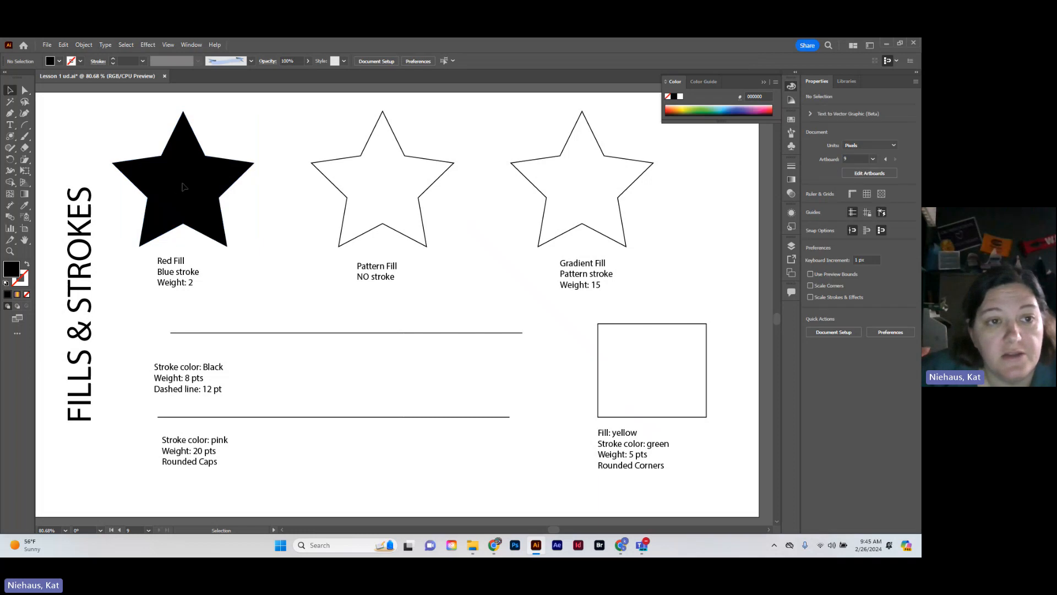
left_click(183, 187)
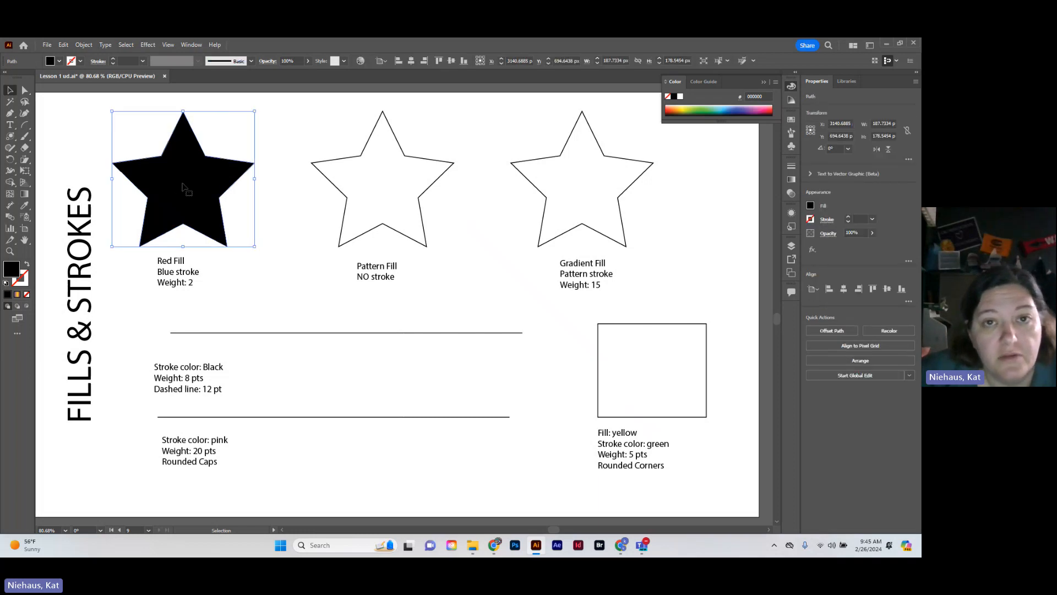
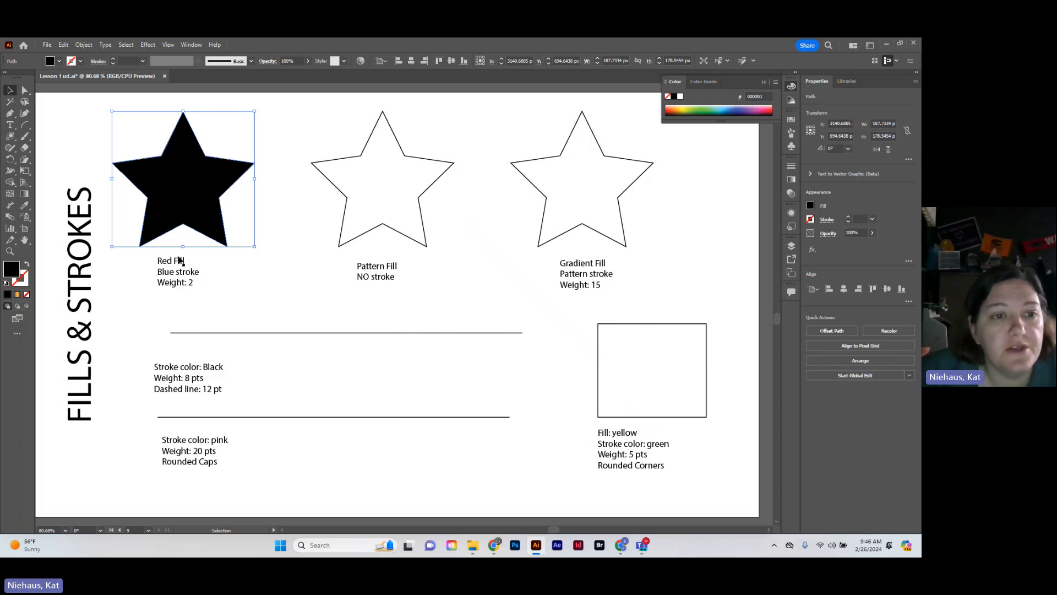
Give the star above the Red Fill label a red fill and a blue stroke with a weight of 2 pt
left_click(178, 265)
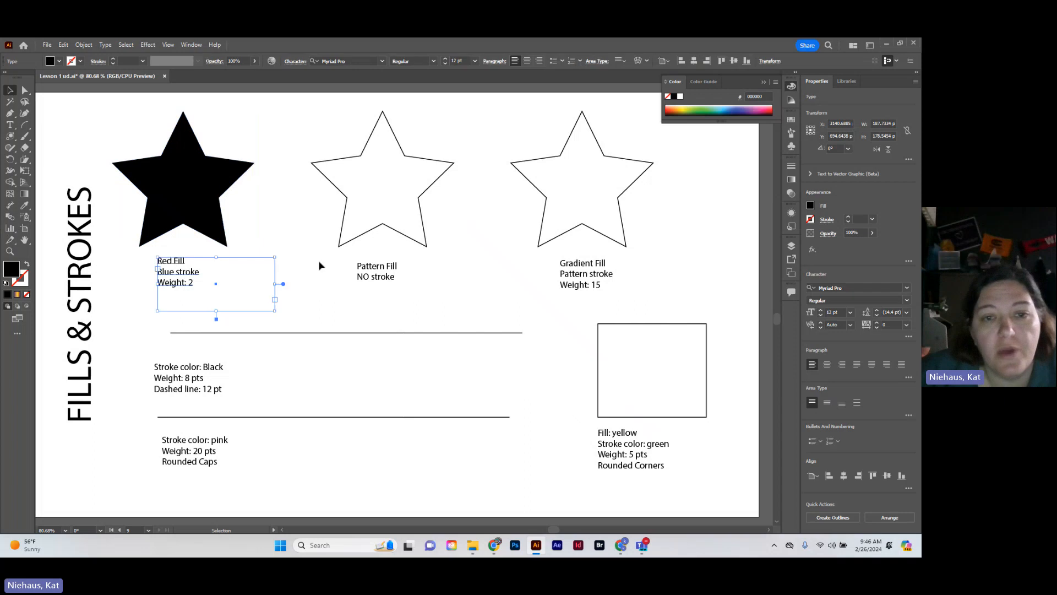
left_click(210, 209)
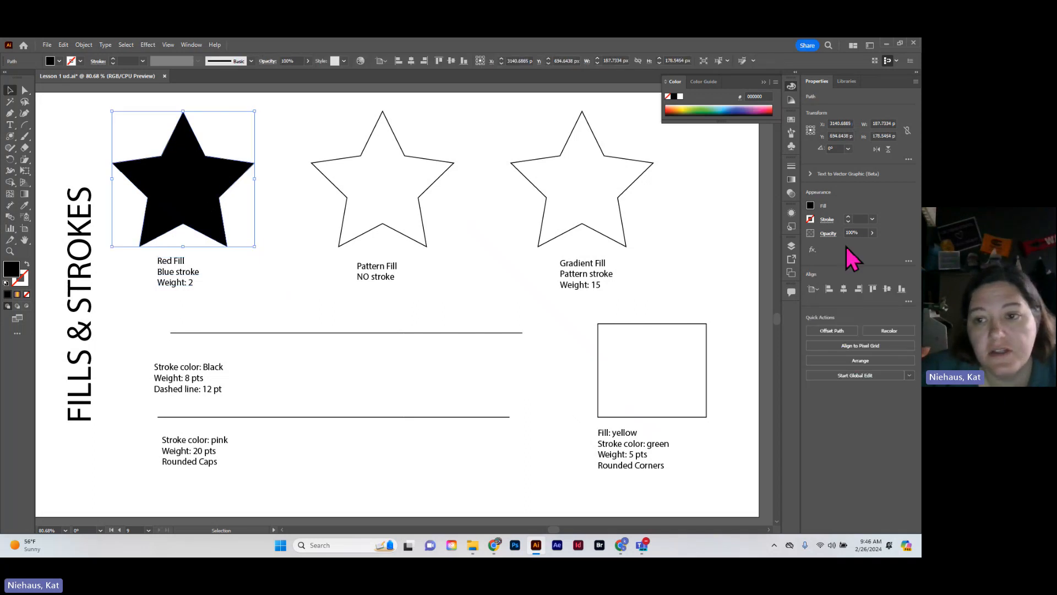
left_click(812, 207)
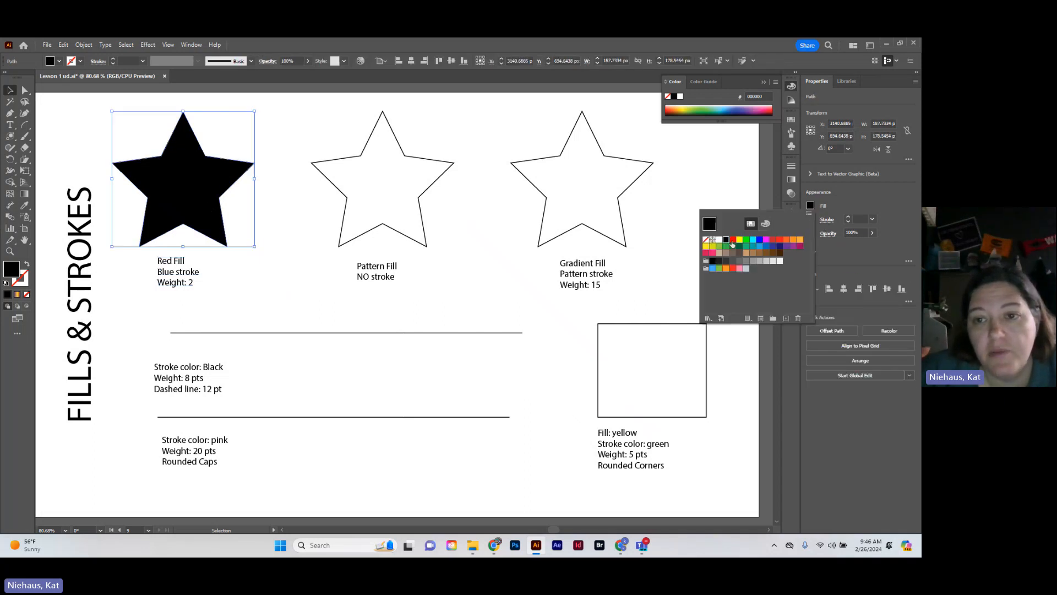
left_click(732, 241)
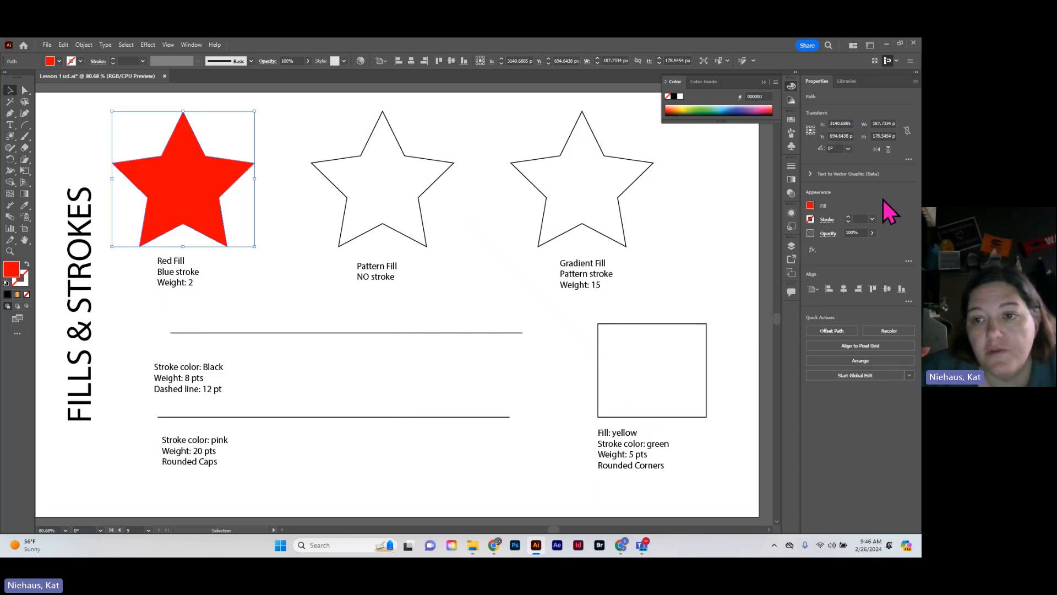
left_click(811, 220)
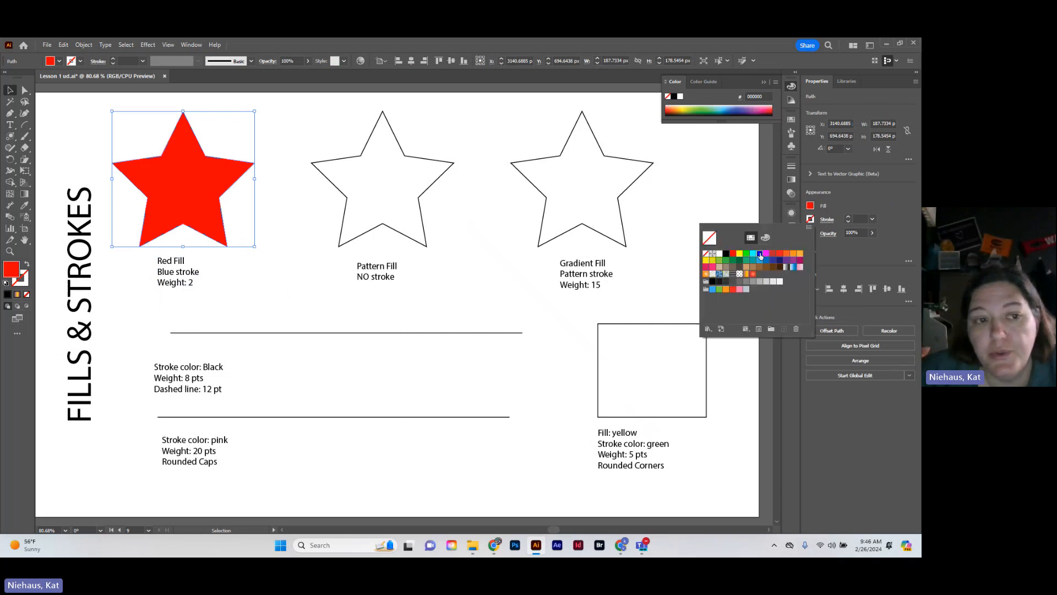
left_click(760, 254)
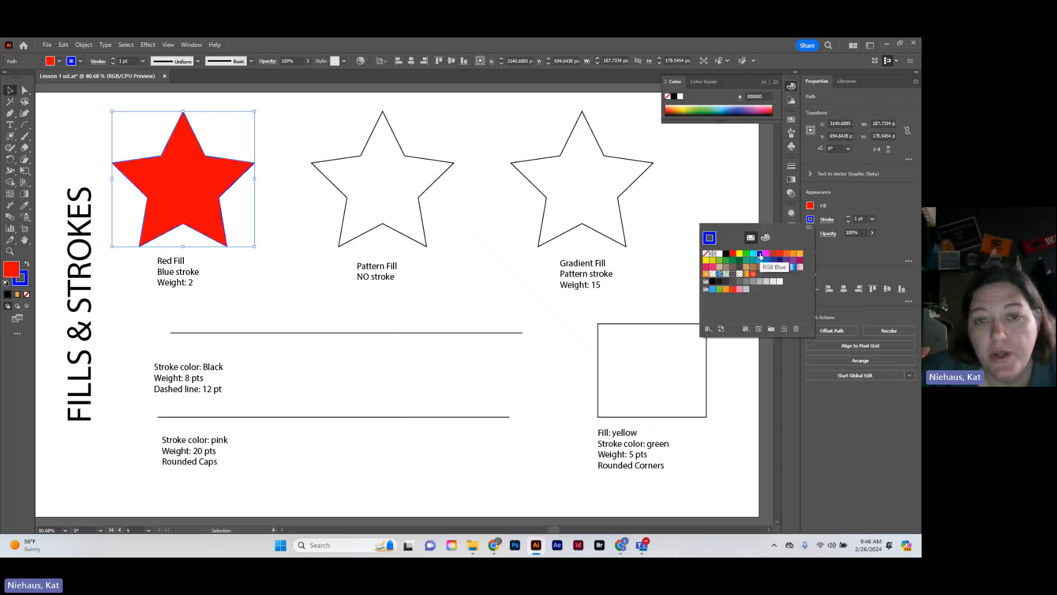
left_click(848, 216)
left_click(280, 284)
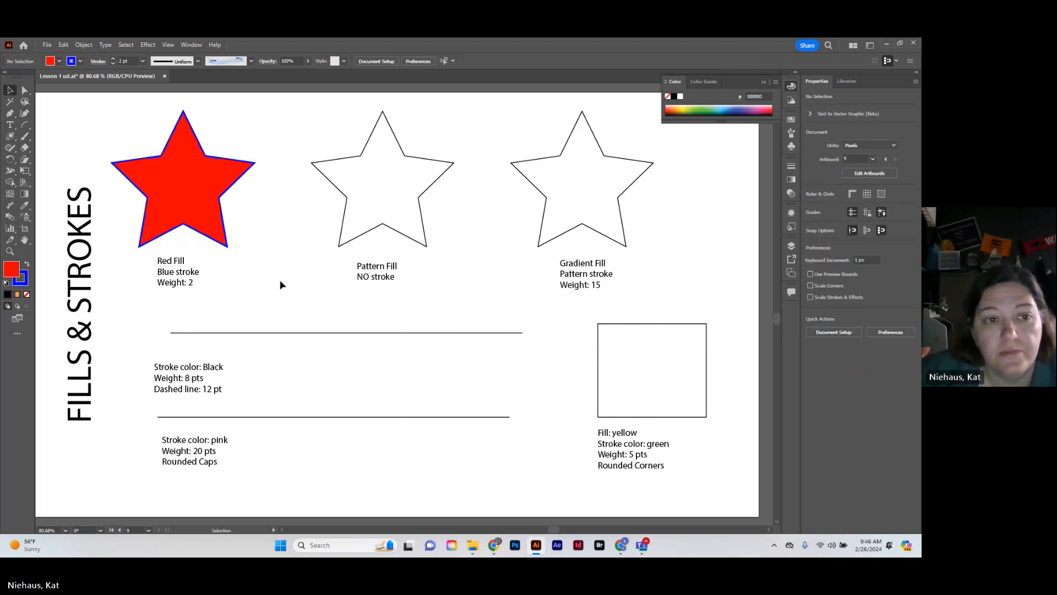
Fill the star above the Pattern Fill label with the Zebra pattern from the Nature_Animal Skins library
left_click(399, 233)
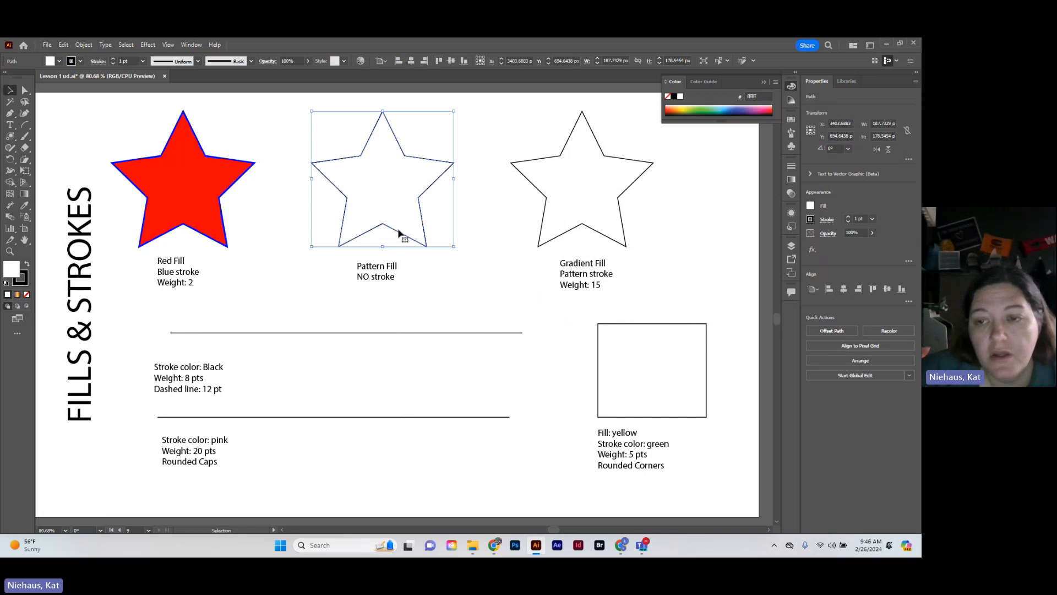
left_click(811, 207)
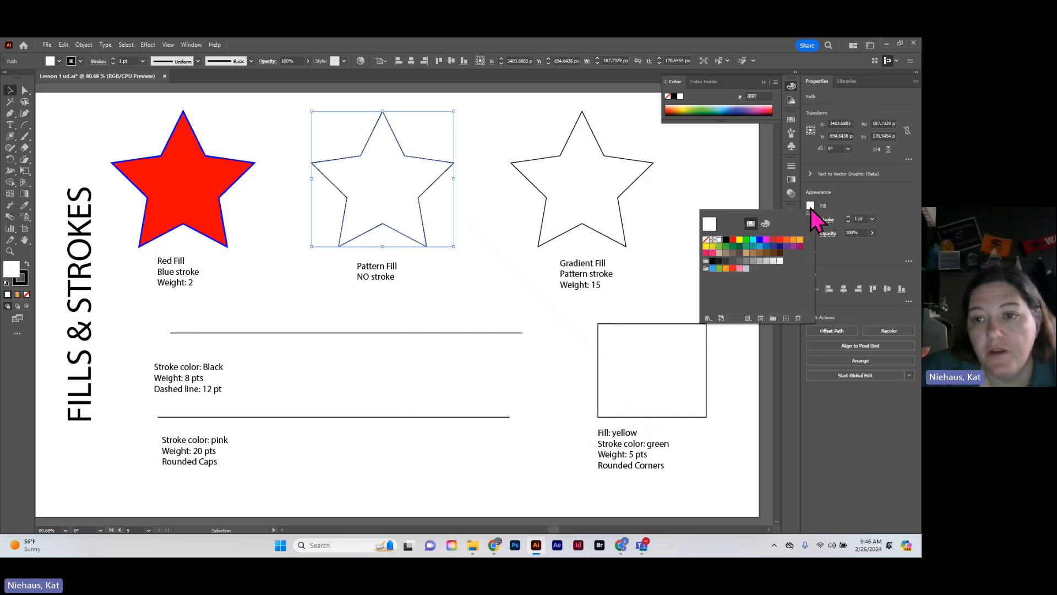
left_click(708, 319)
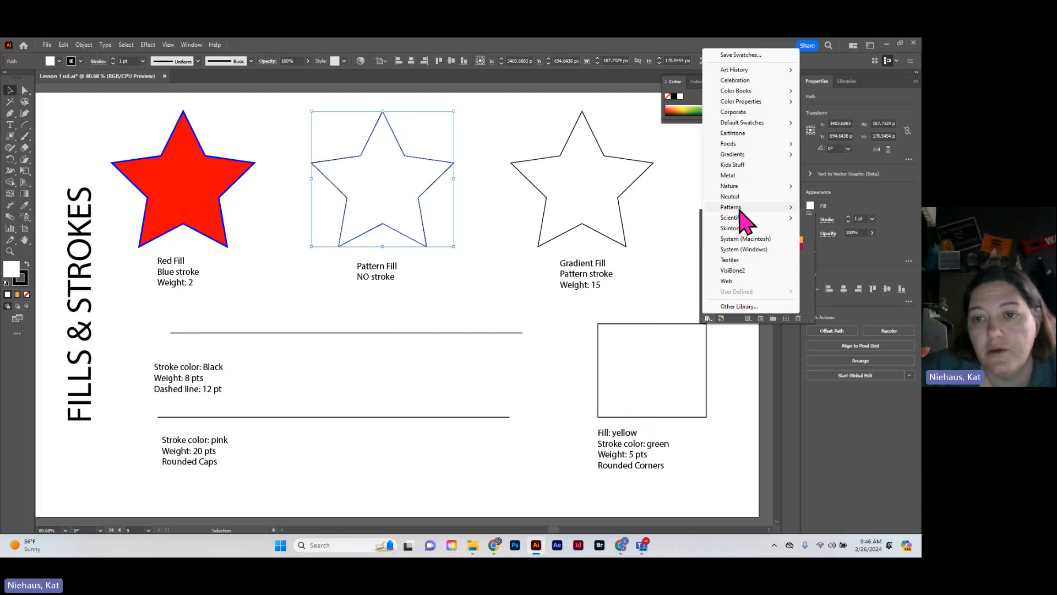
mouse_move(740, 209)
mouse_move(841, 218)
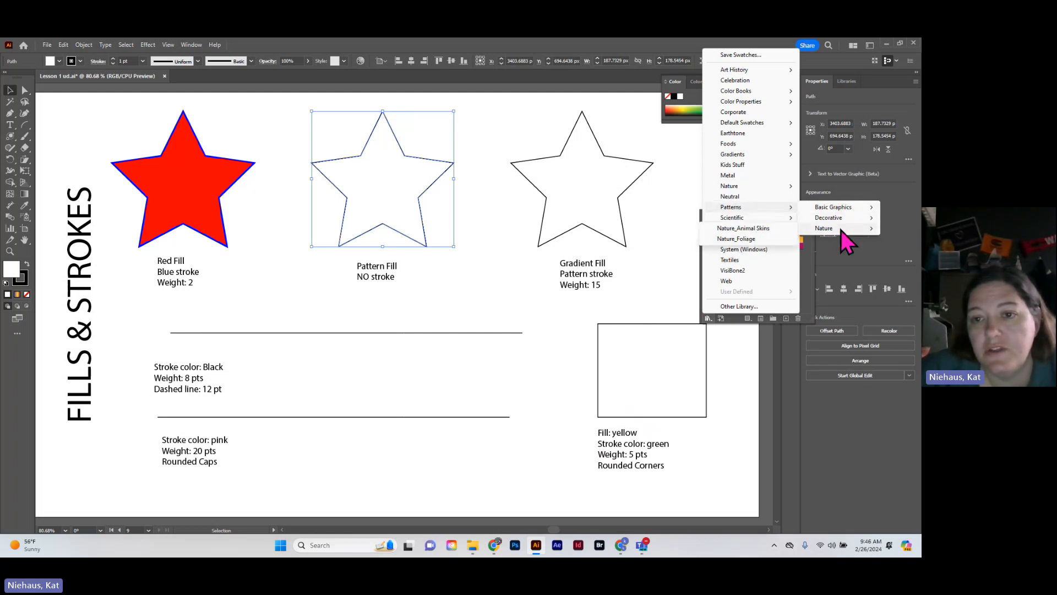
left_click(771, 229)
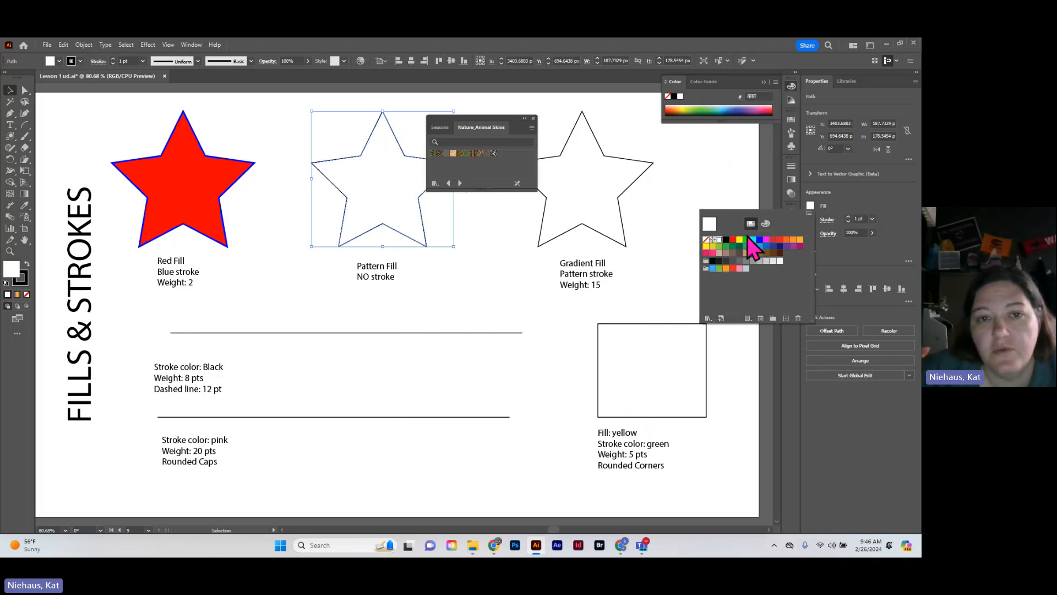
left_click(494, 153)
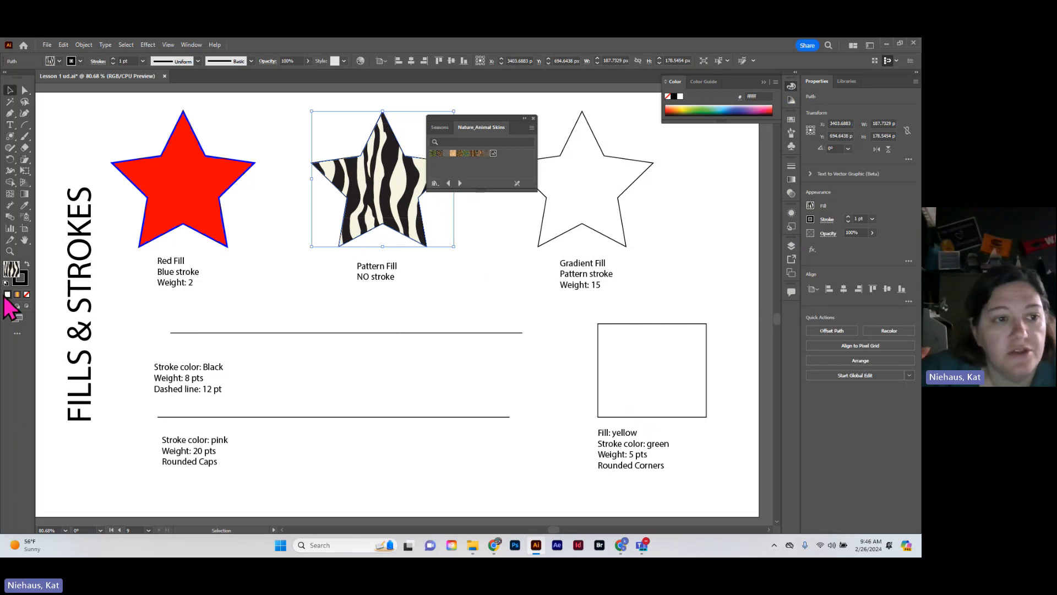
Set the stroke of the zebra-patterned star to None
left_click(22, 279)
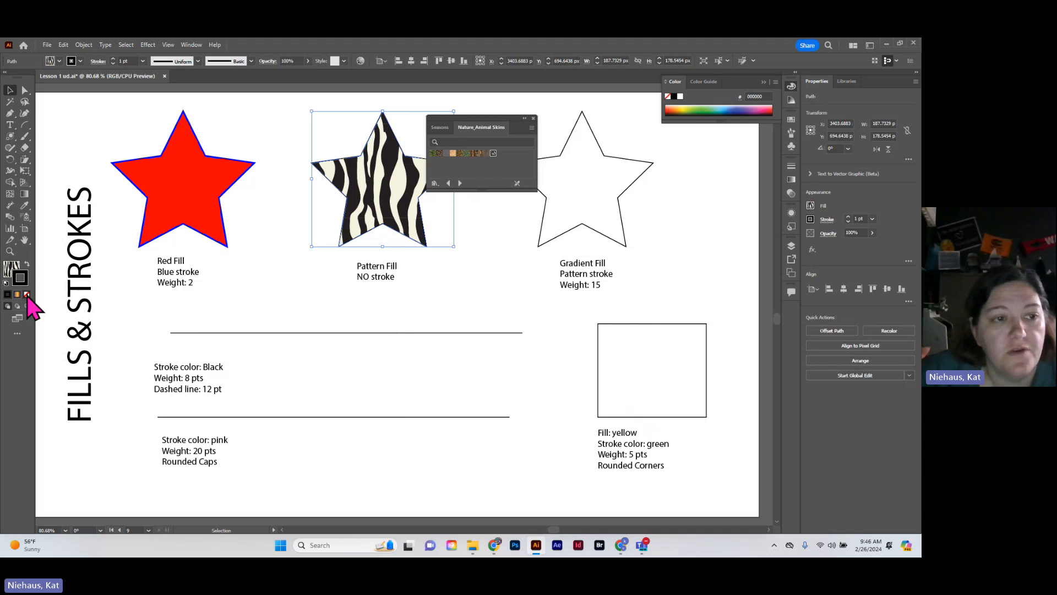
left_click(27, 295)
left_click(272, 311)
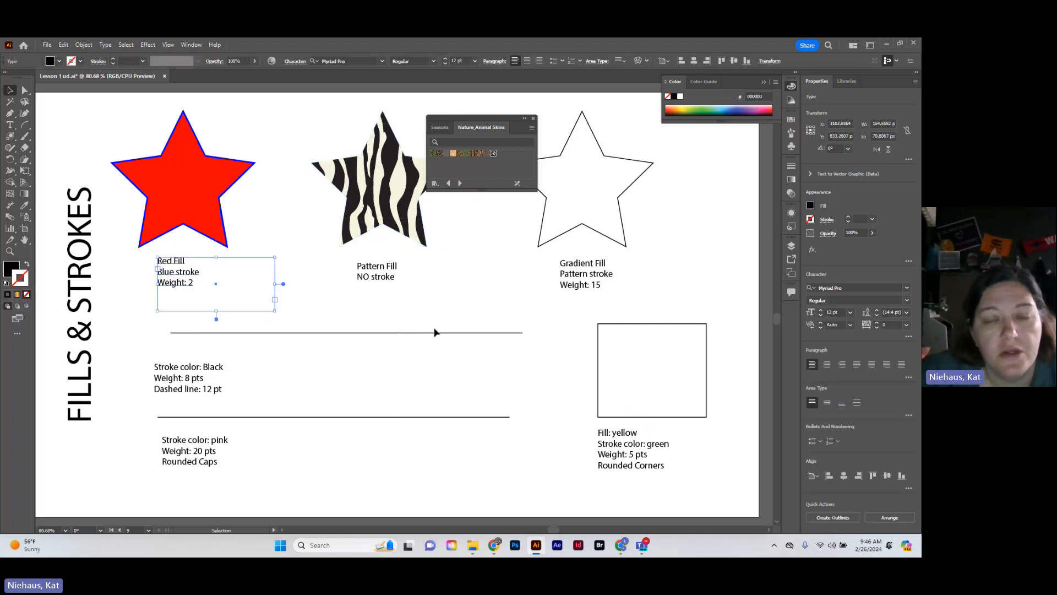
Select the star above the Gradient Fill label and move the Nature_Animal Skins library clear of the stars
left_click(610, 200)
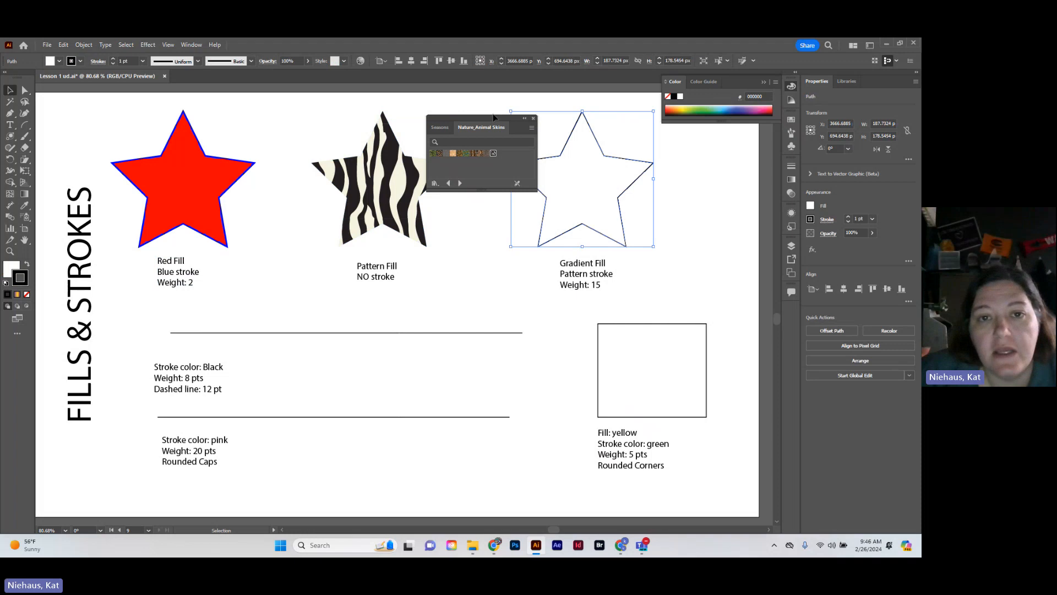
left_click_drag(495, 118, 381, 374)
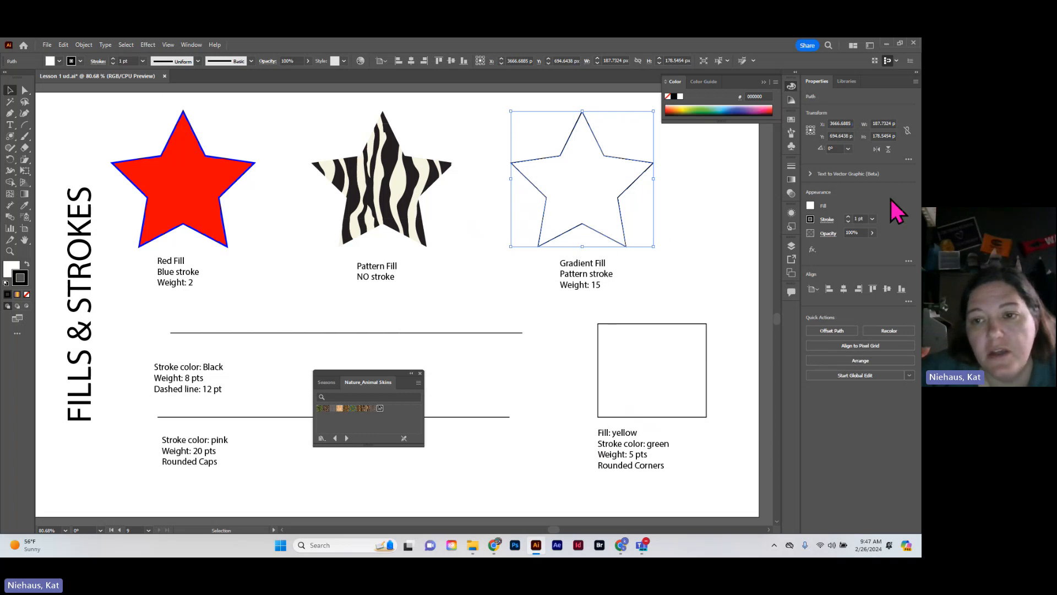
left_click(810, 207)
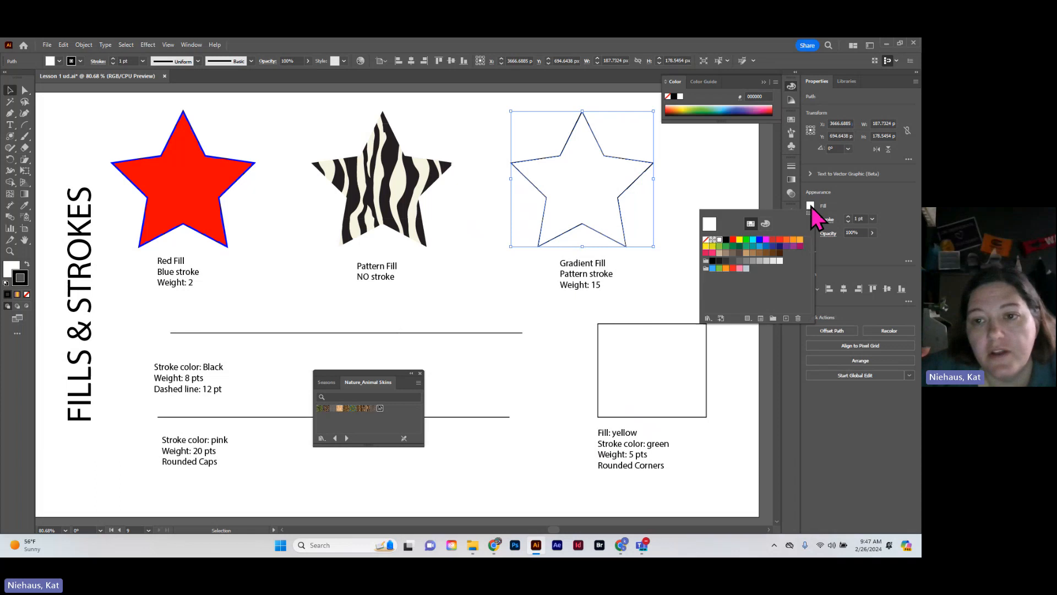
left_click(708, 318)
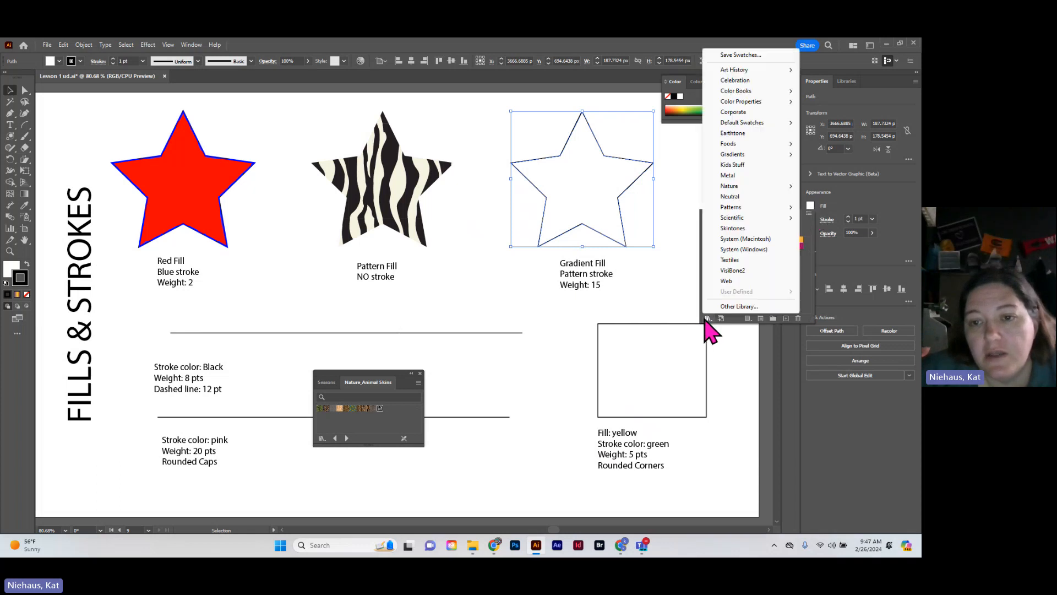
left_click(320, 392)
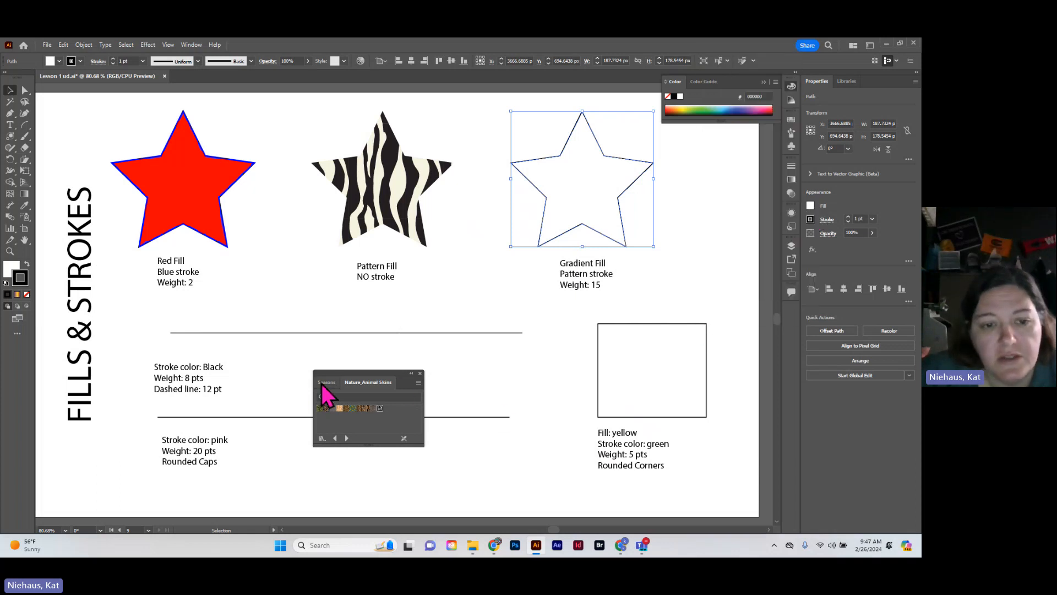
Apply a pastel gradient from the Seasons library to the selected star's stroke and swap it with the white fill
left_click(326, 382)
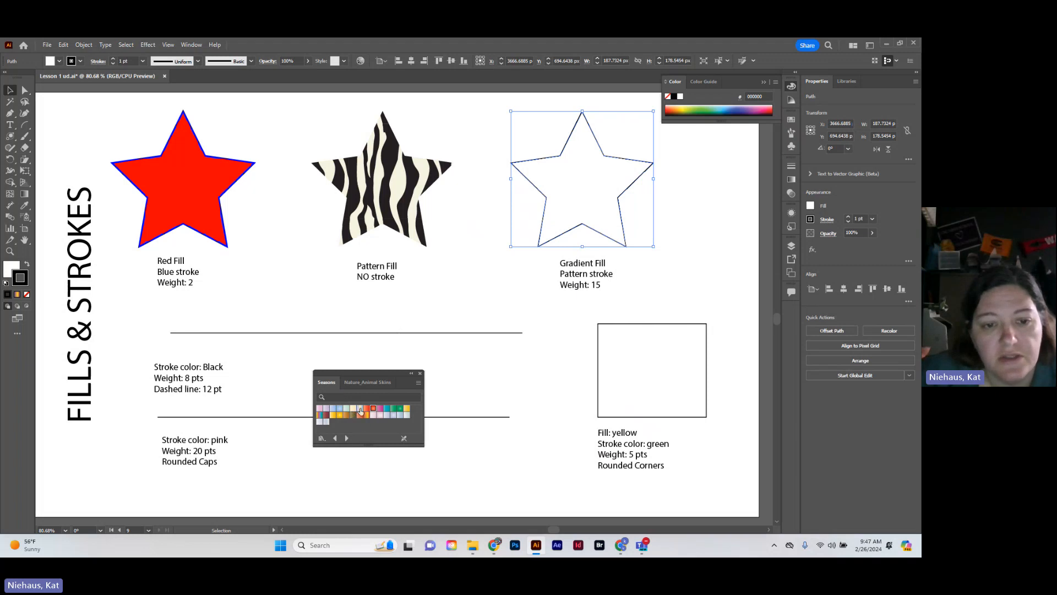
left_click(360, 408)
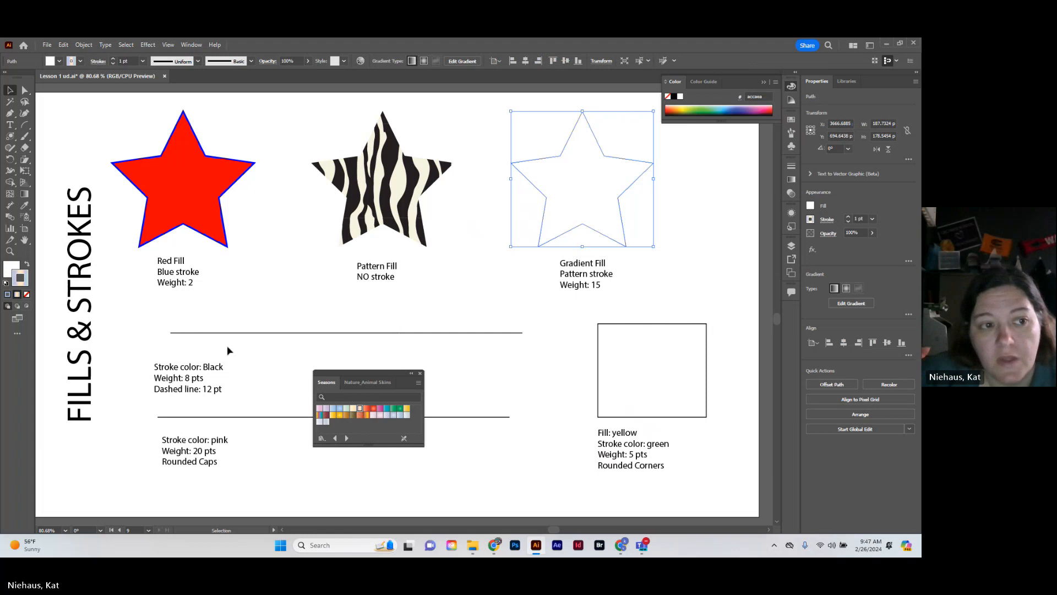
left_click(27, 265)
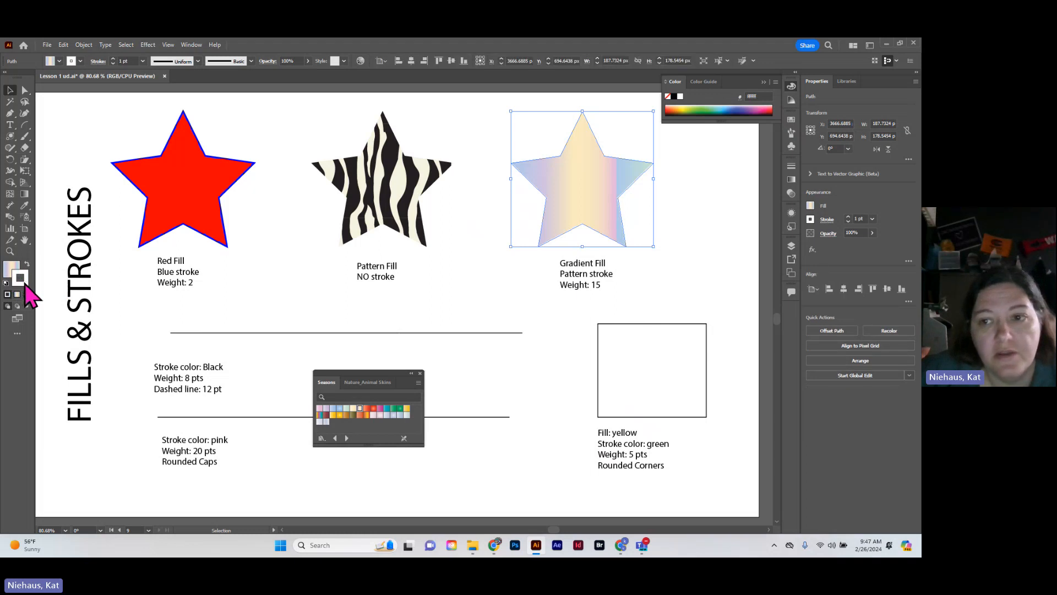
Apply the tan-and-brown spotted pattern from the Nature_Animal Skins library to the gradient star's stroke
left_click(811, 220)
left_click(811, 221)
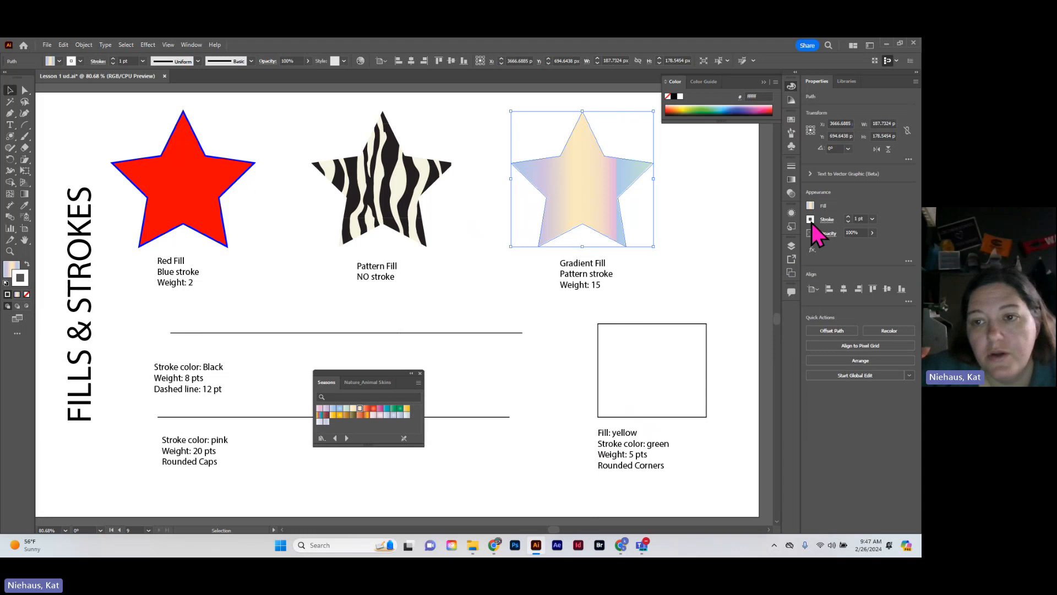
left_click(811, 221)
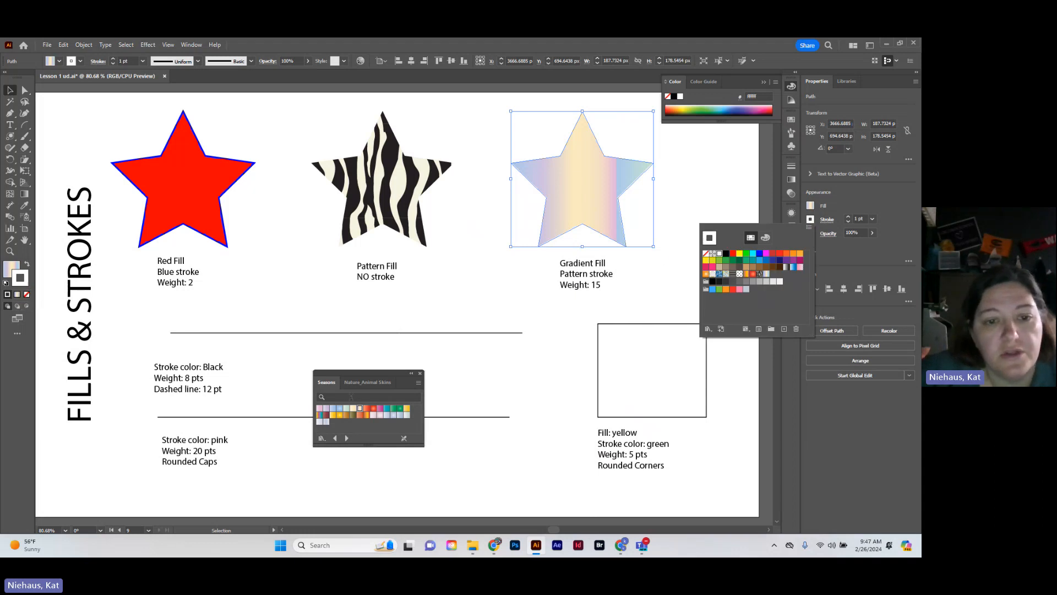
left_click(370, 386)
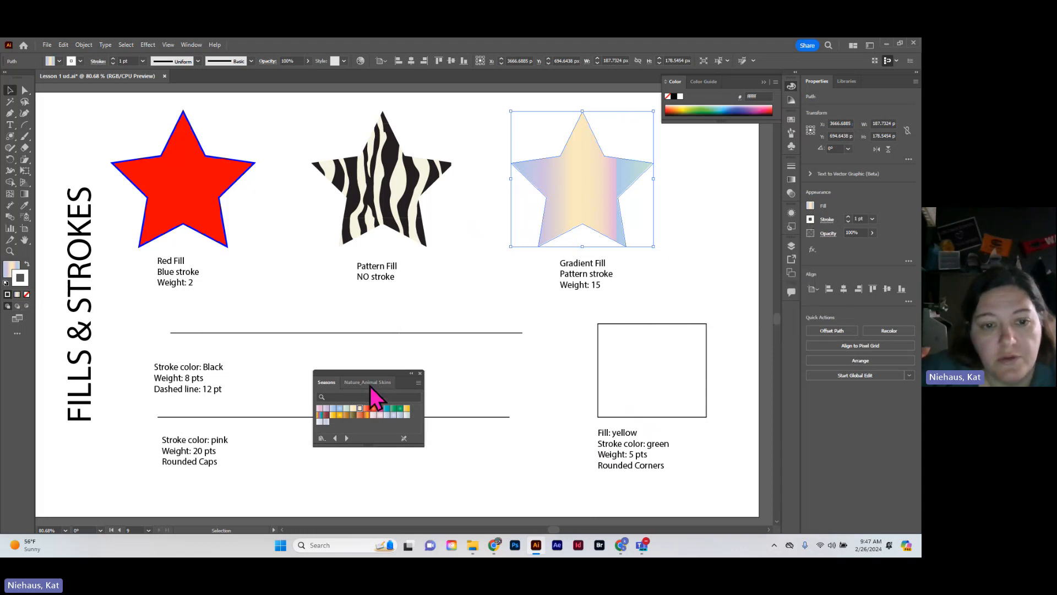
left_click(370, 387)
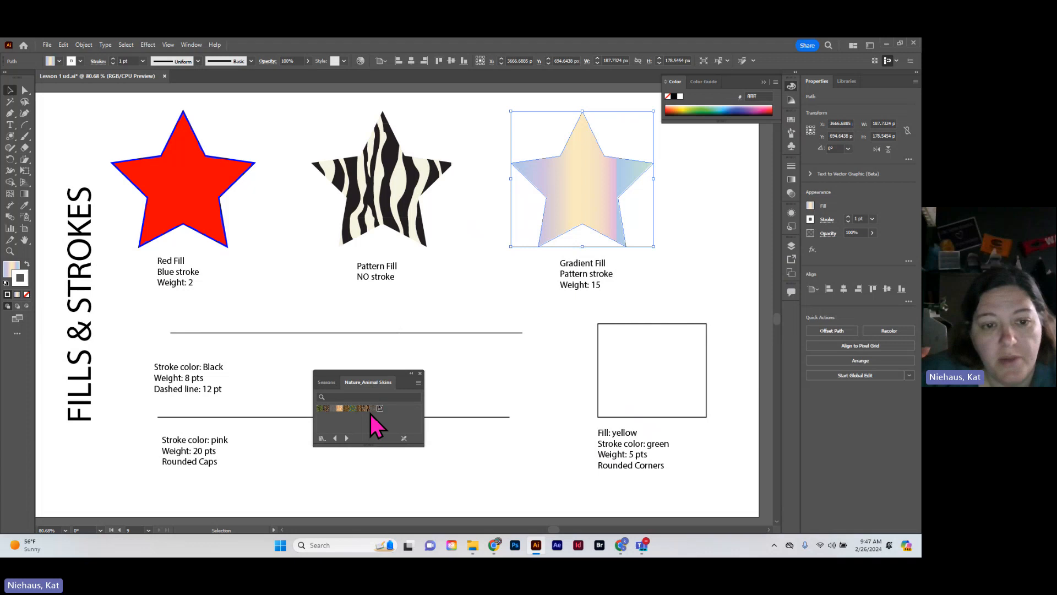
left_click(340, 408)
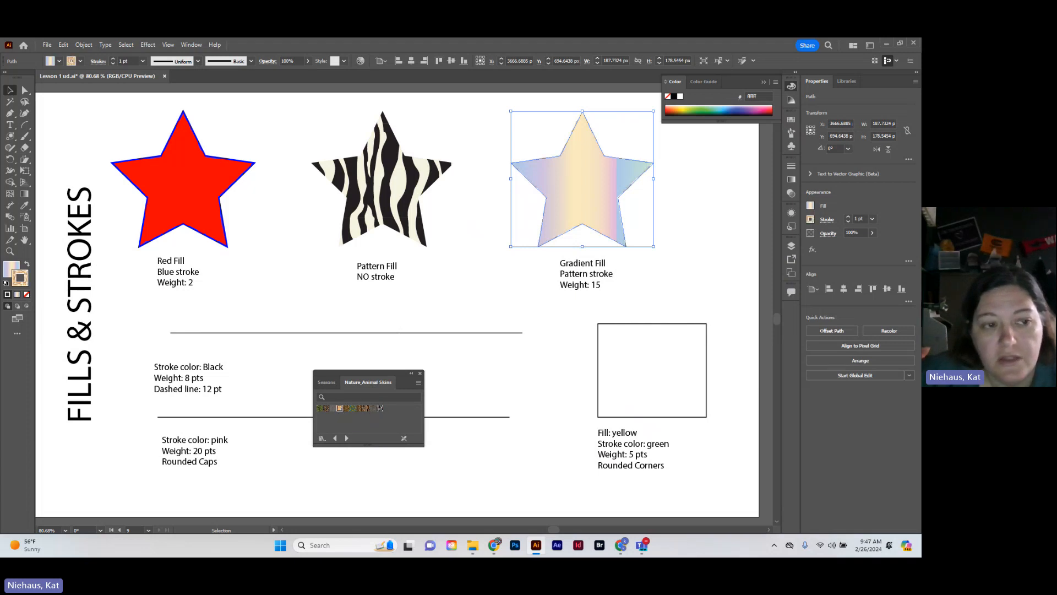
Raise the gradient star's stroke weight to 11 pt, deselect it, and close the swatch library
left_click(849, 217)
left_click(849, 217)
left_click(848, 217)
left_click(848, 217)
left_click(849, 217)
left_click(849, 217)
left_click(849, 217)
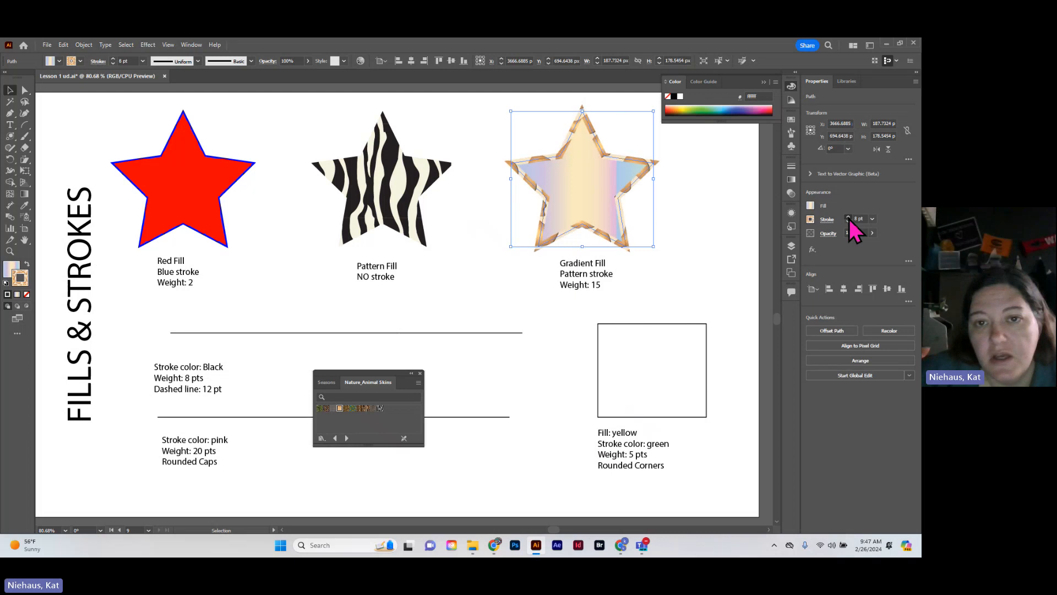
left_click(849, 217)
left_click(848, 217)
left_click(848, 217)
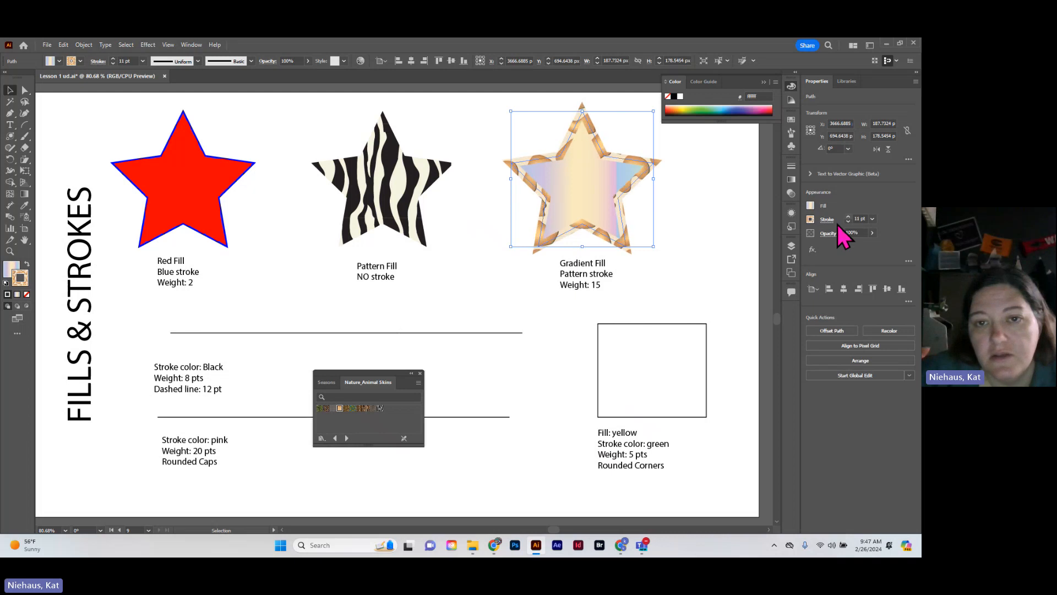
left_click(487, 444)
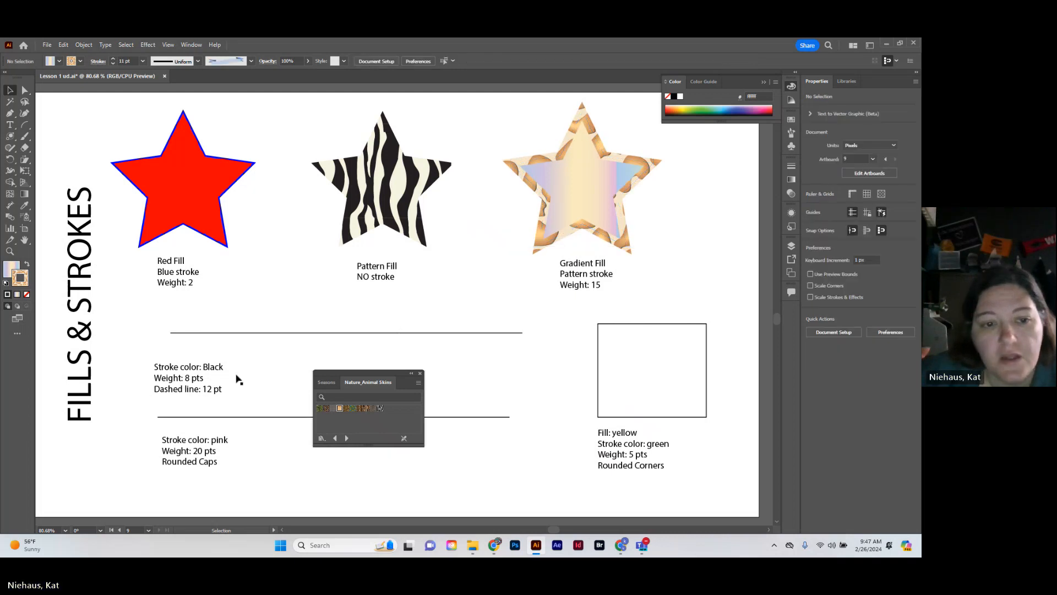
left_click(420, 373)
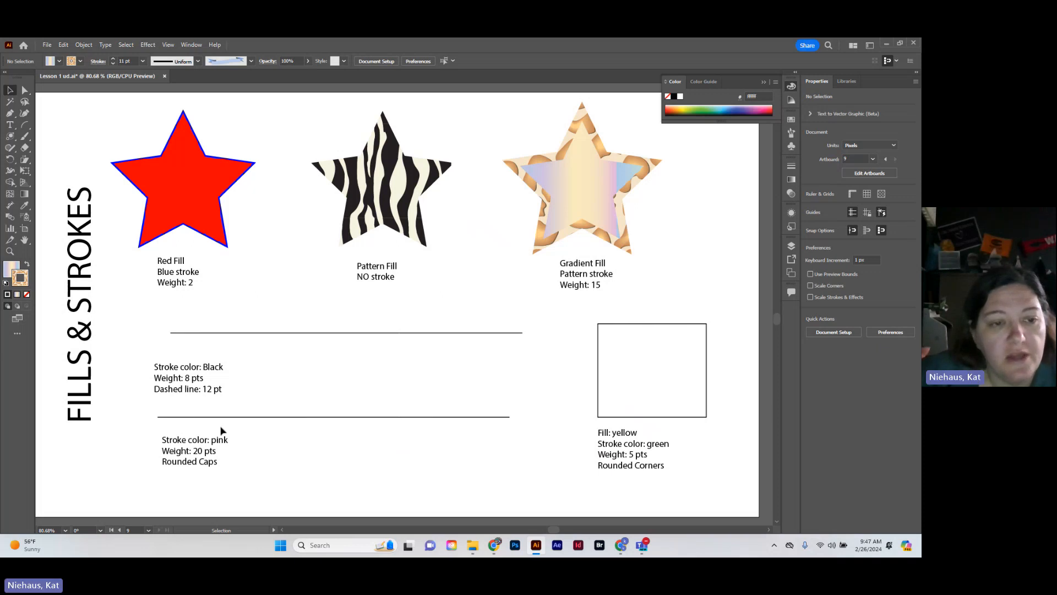
Set the stroke weight of the upper black line on the FILLS & STROKES artboard to 8 pt
left_click(278, 334)
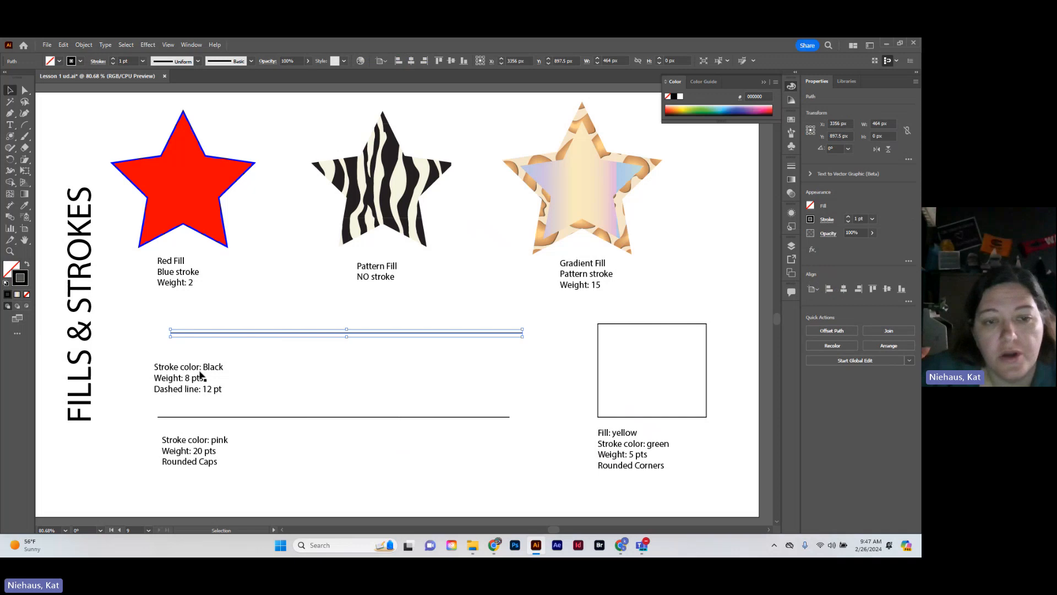
left_click(810, 220)
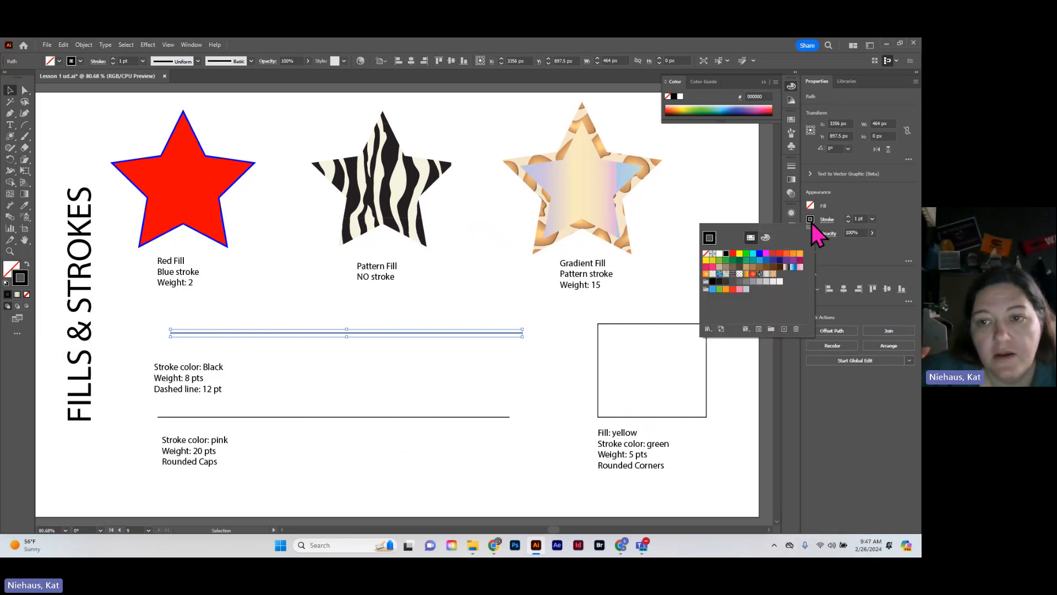
left_click(848, 217)
left_click(848, 217)
left_click(849, 217)
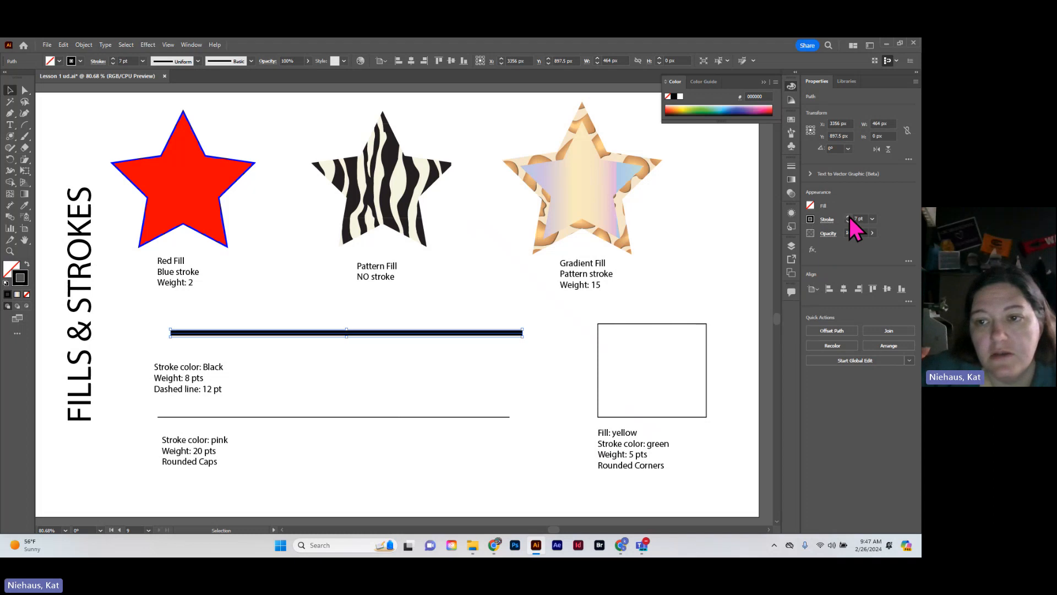
left_click(848, 217)
left_click(849, 222)
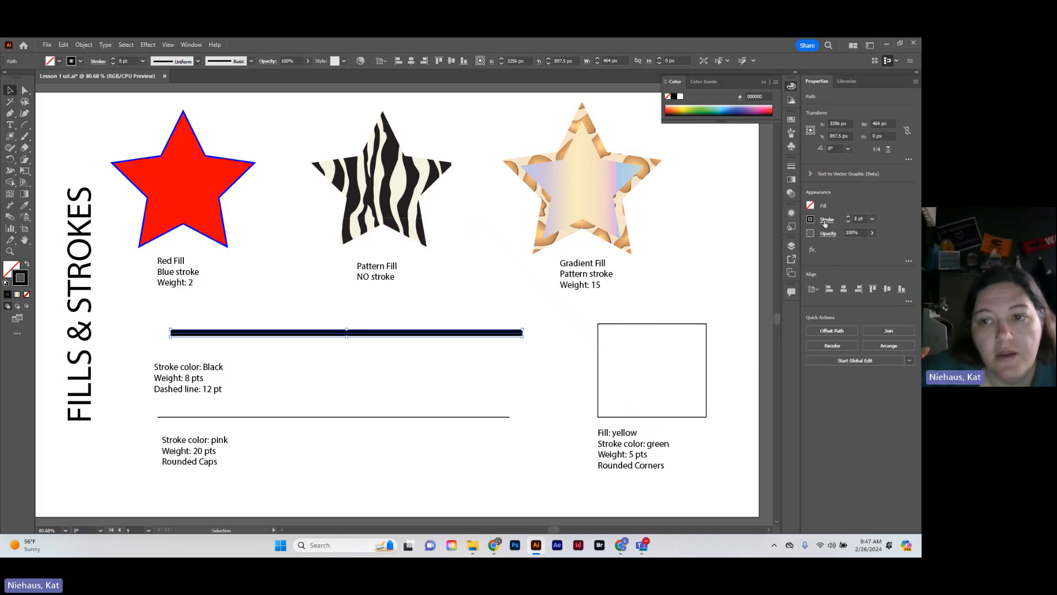
Make the upper line's stroke dashed with a 12 pt dash and deselect it
left_click(825, 220)
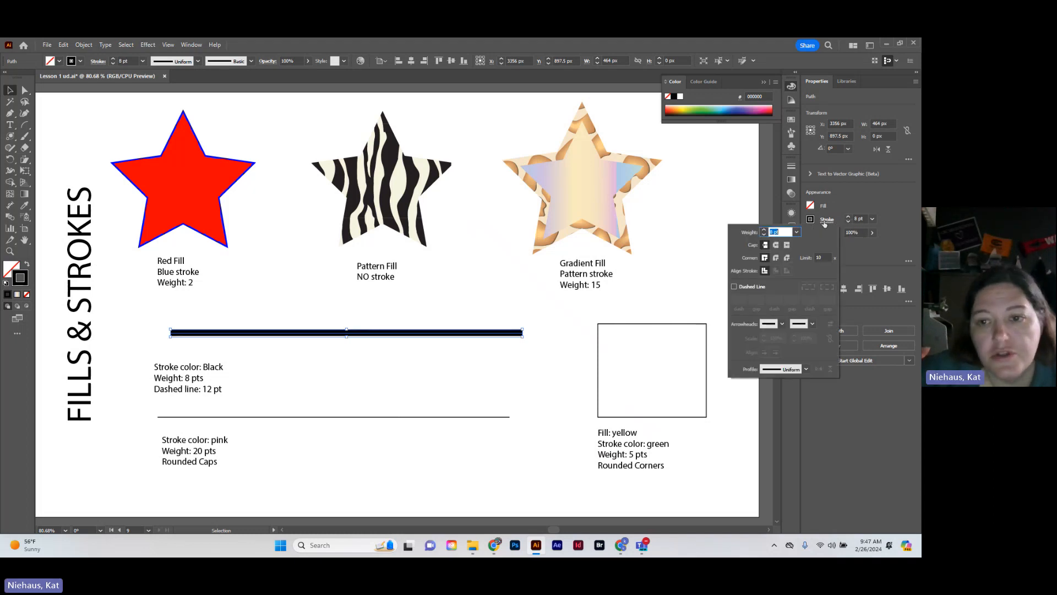
left_click(734, 287)
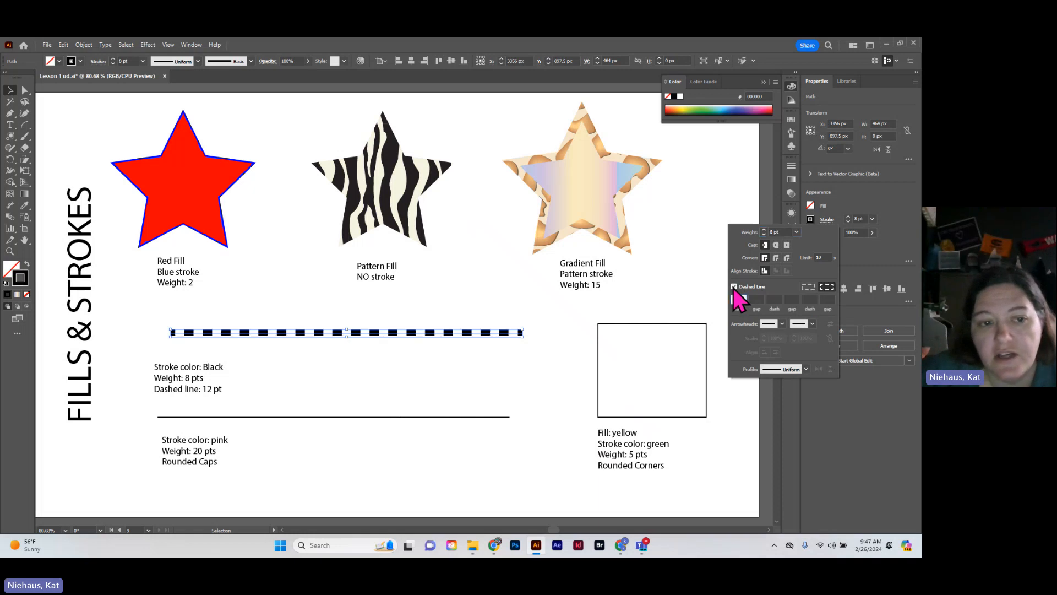
left_click(738, 299)
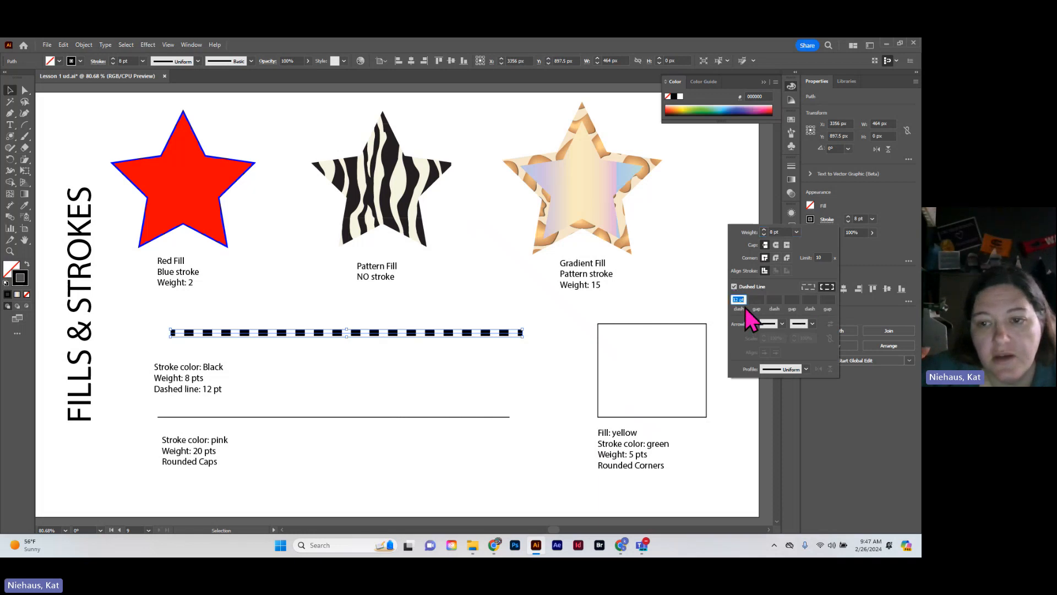
left_click(378, 451)
left_click(358, 383)
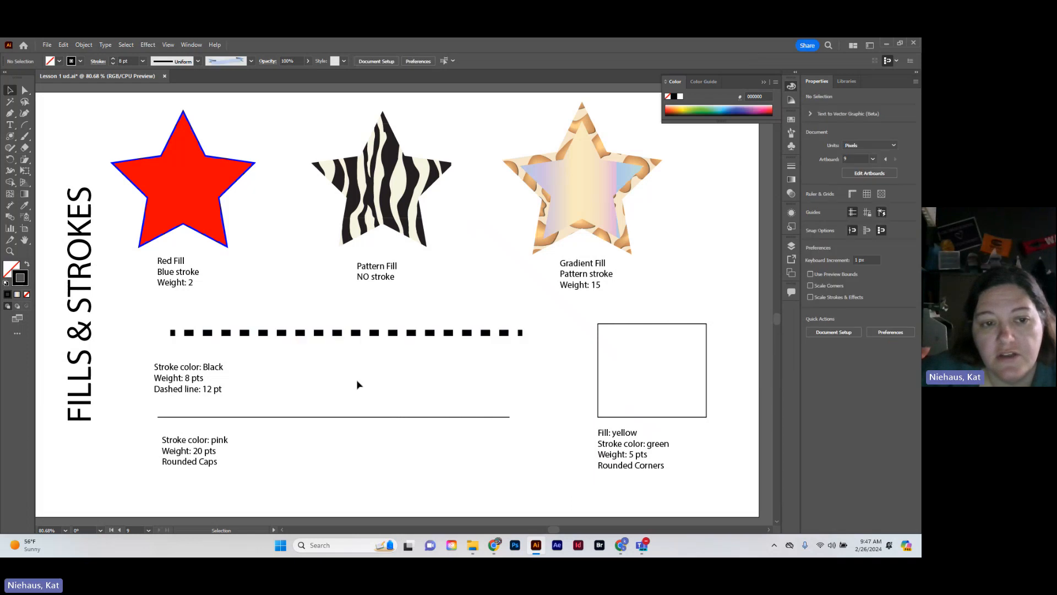
Give the lower line a bright pink stroke with a weight of 20 pt
left_click(267, 417)
left_click(336, 416)
left_click_drag(340, 403, 375, 451)
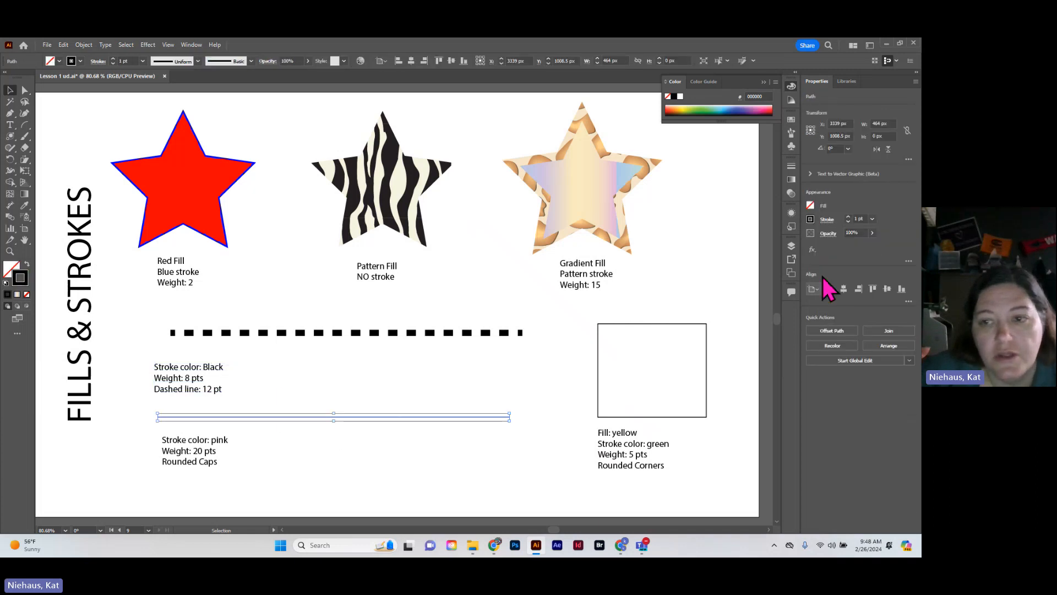
left_click(811, 219)
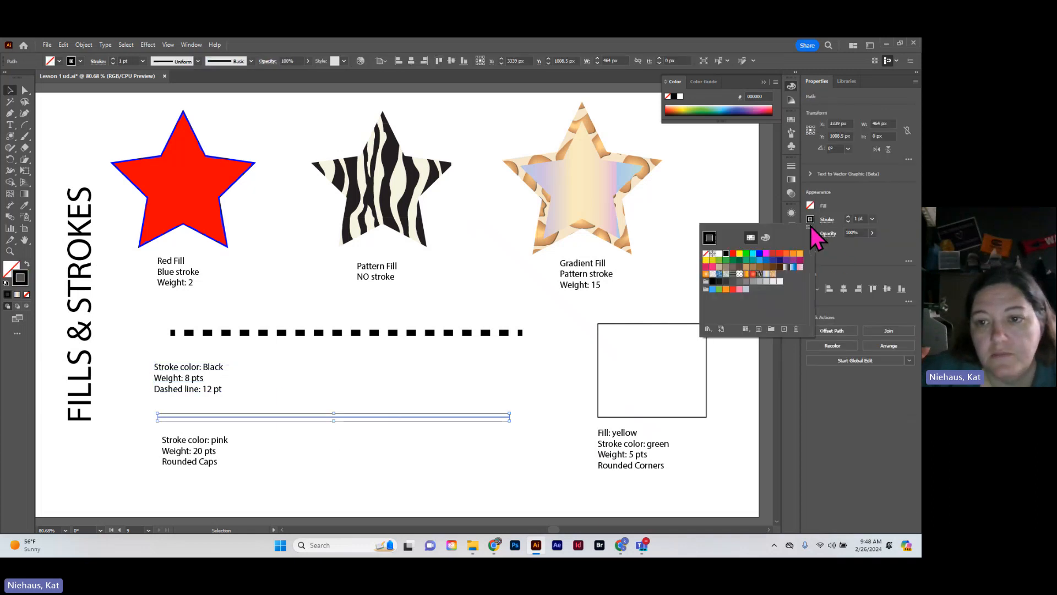
left_click(767, 253)
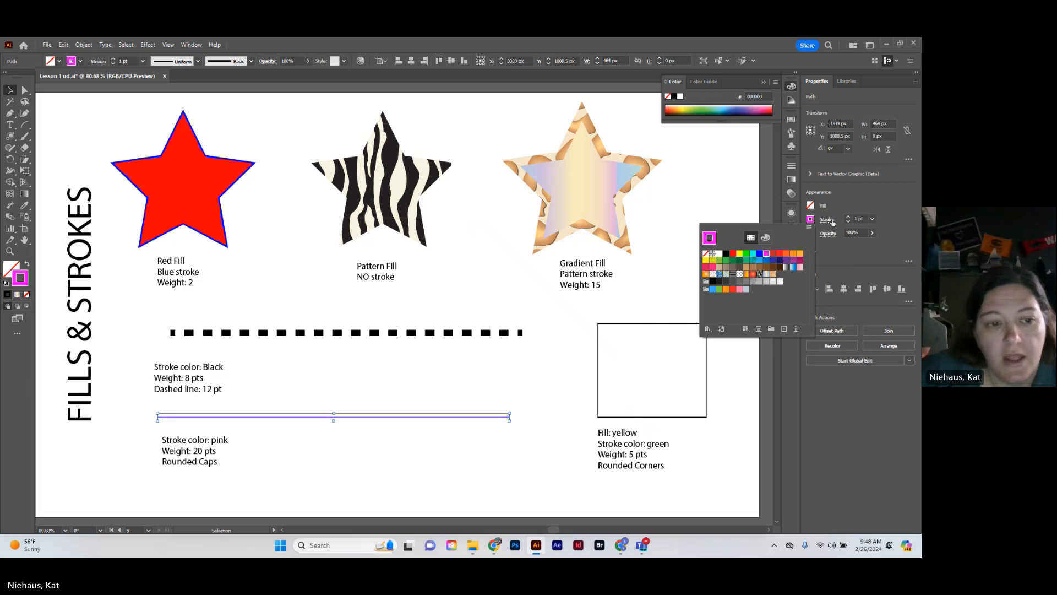
left_click(873, 219)
left_click(889, 390)
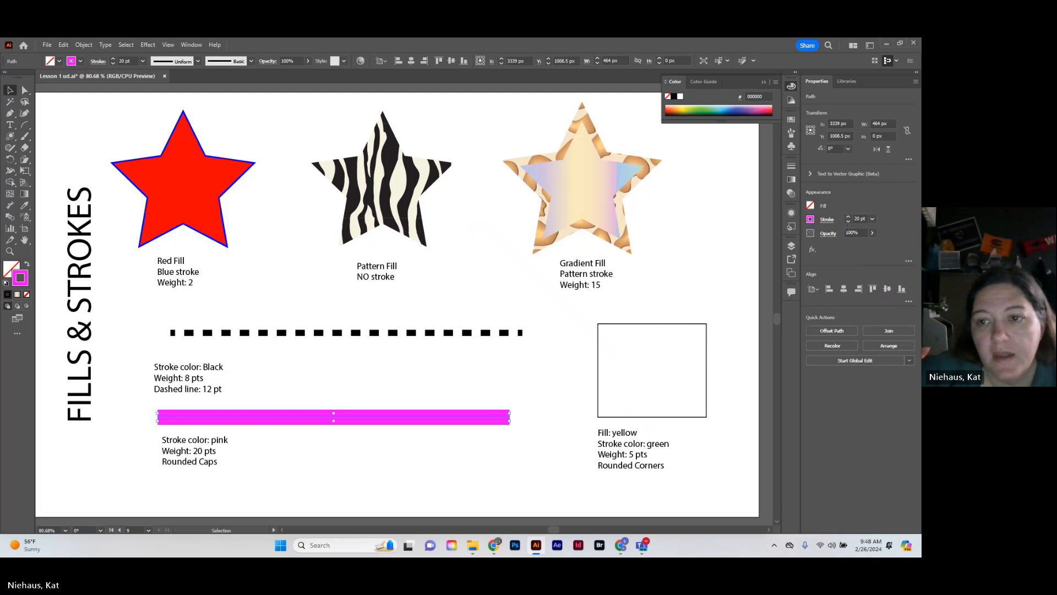
Apply round caps to the ends of the pink line and deselect it
left_click(827, 220)
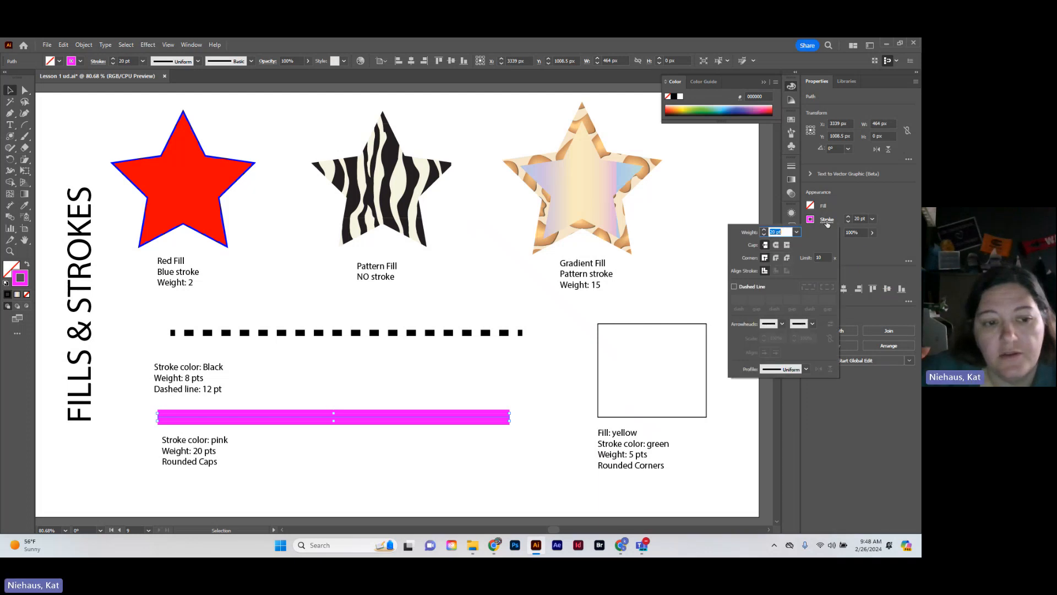
left_click(777, 245)
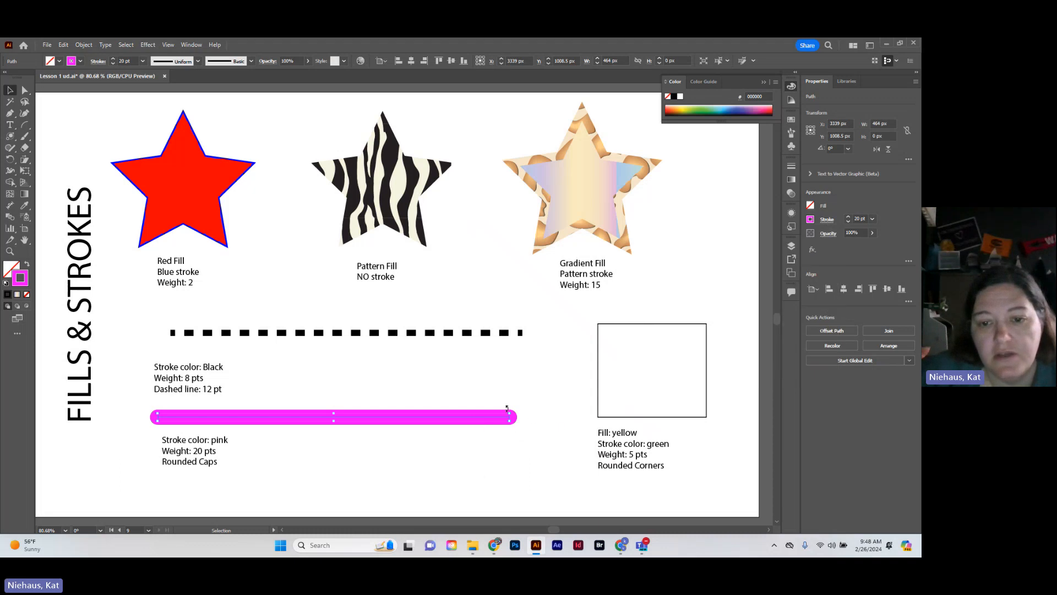
left_click(485, 471)
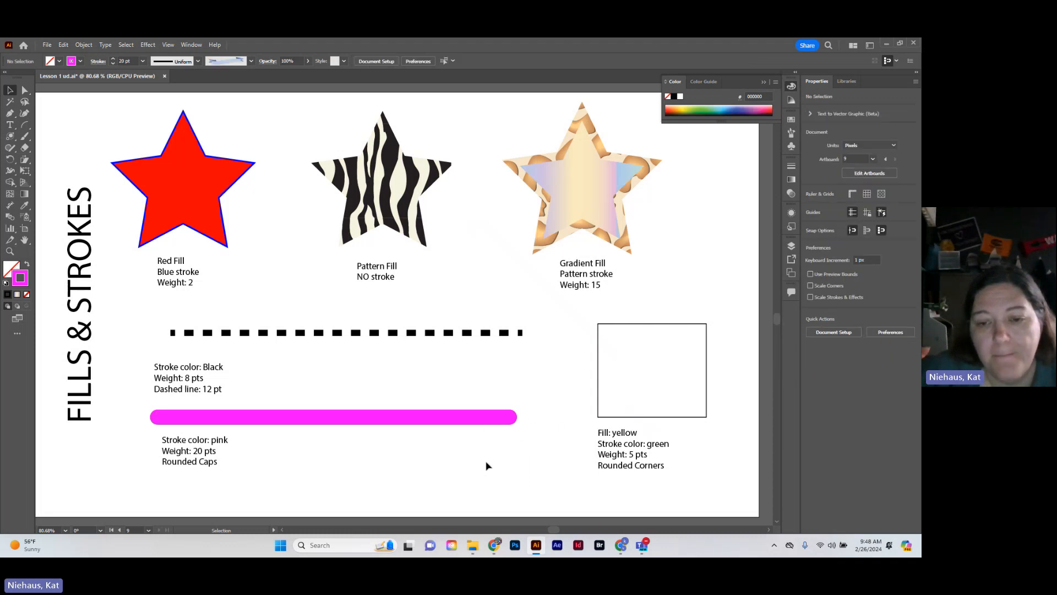
Fill the rectangle above the Rounded Corners label with yellow and color its stroke bright green
left_click(634, 417)
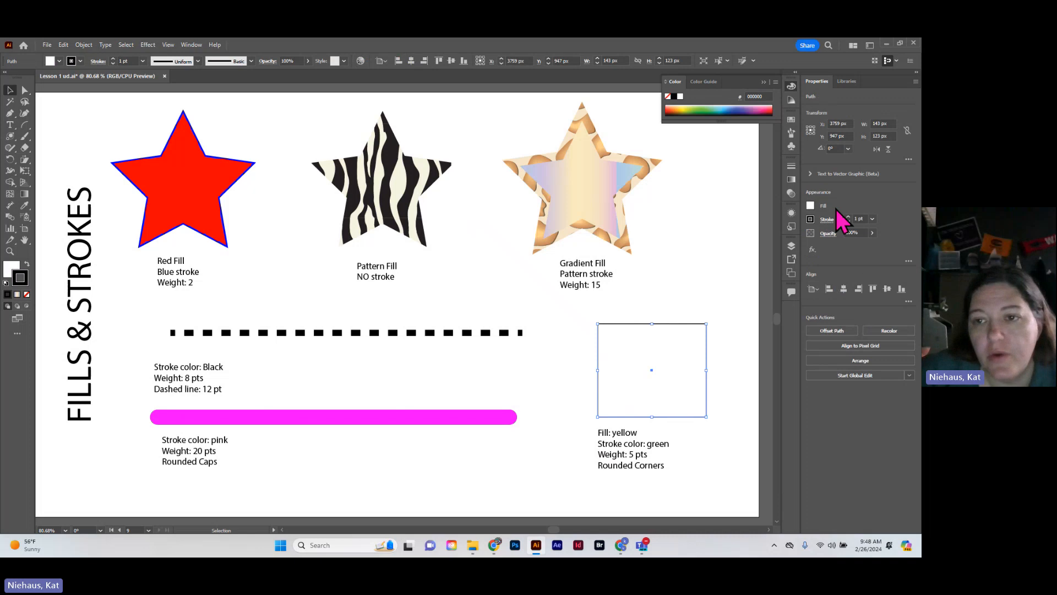
left_click(810, 205)
left_click(739, 240)
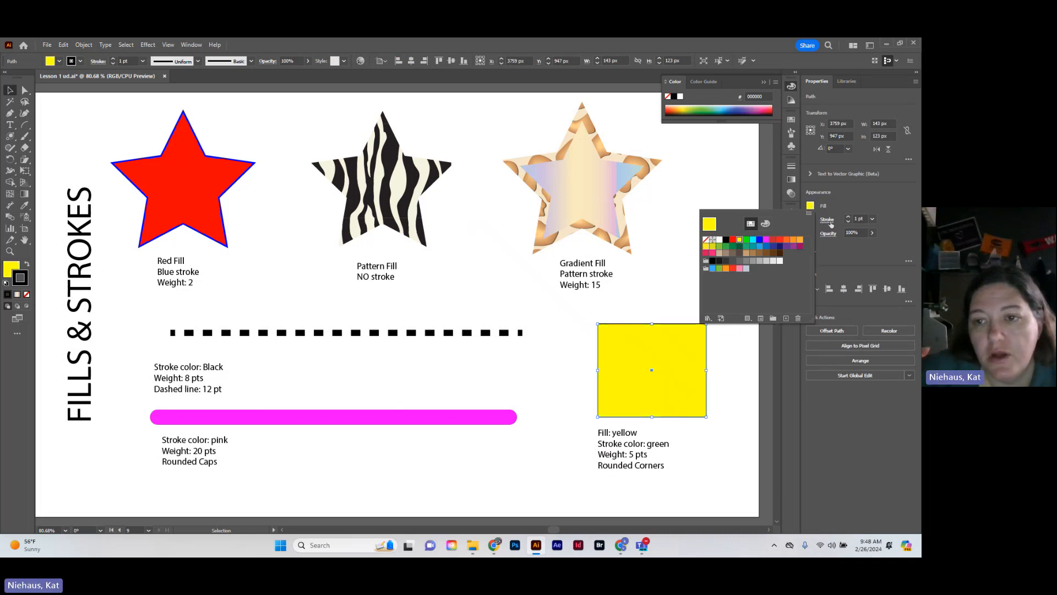
left_click(811, 219)
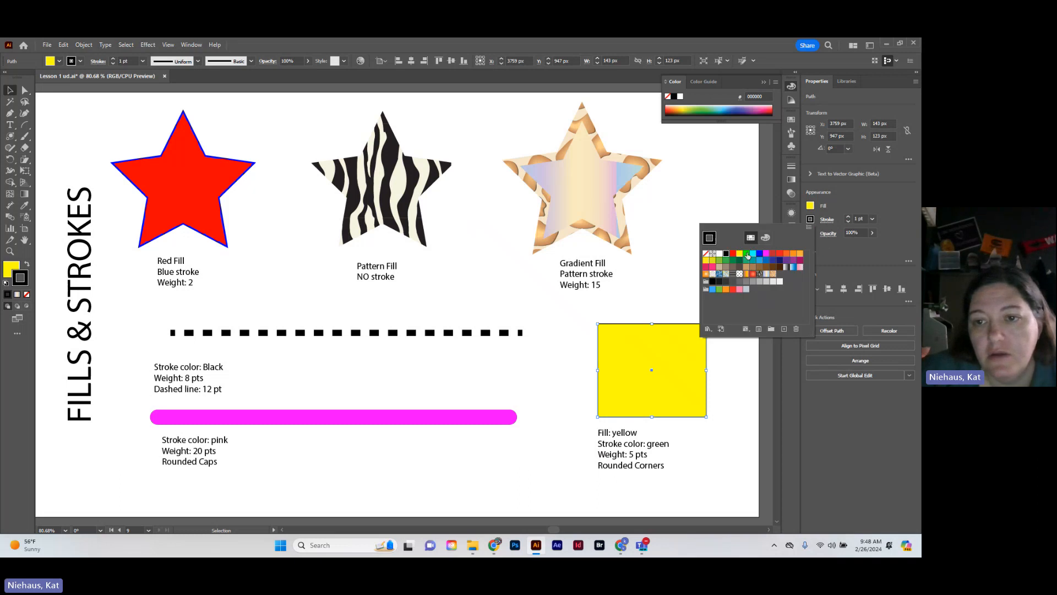
left_click(746, 254)
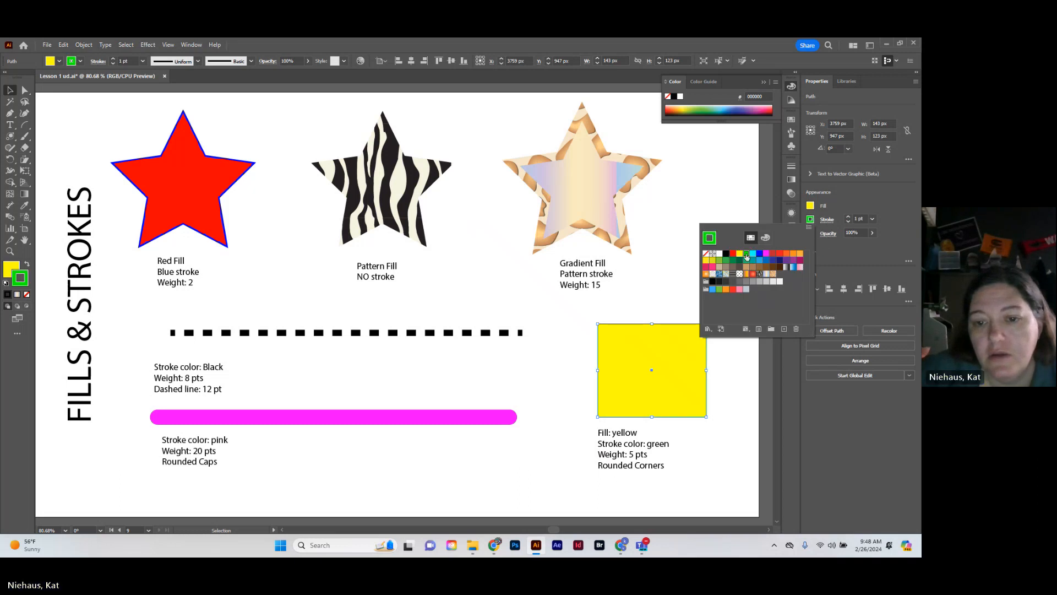
Set the yellow rectangle's stroke weight to 5 pt with round-join corners and deselect it
left_click(848, 217)
left_click(848, 217)
left_click(848, 218)
left_click(849, 217)
left_click(849, 217)
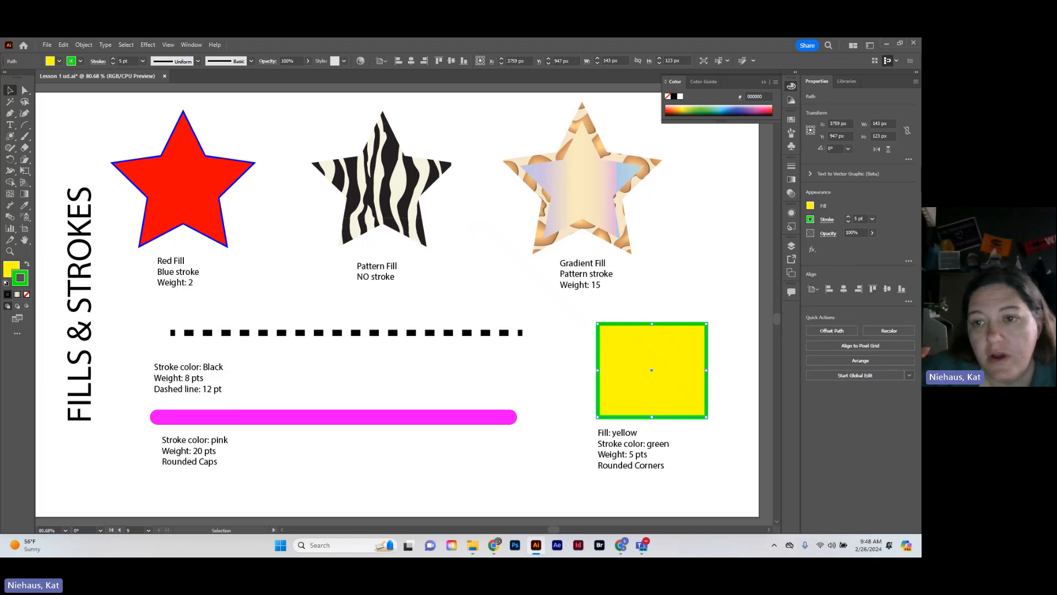
left_click(827, 219)
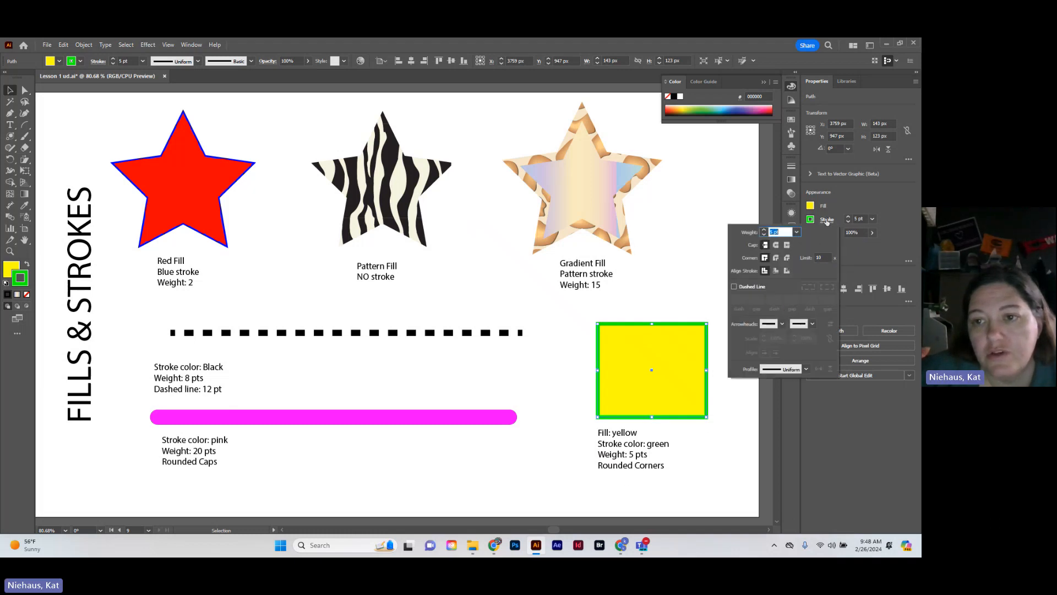
left_click(776, 258)
left_click(737, 399)
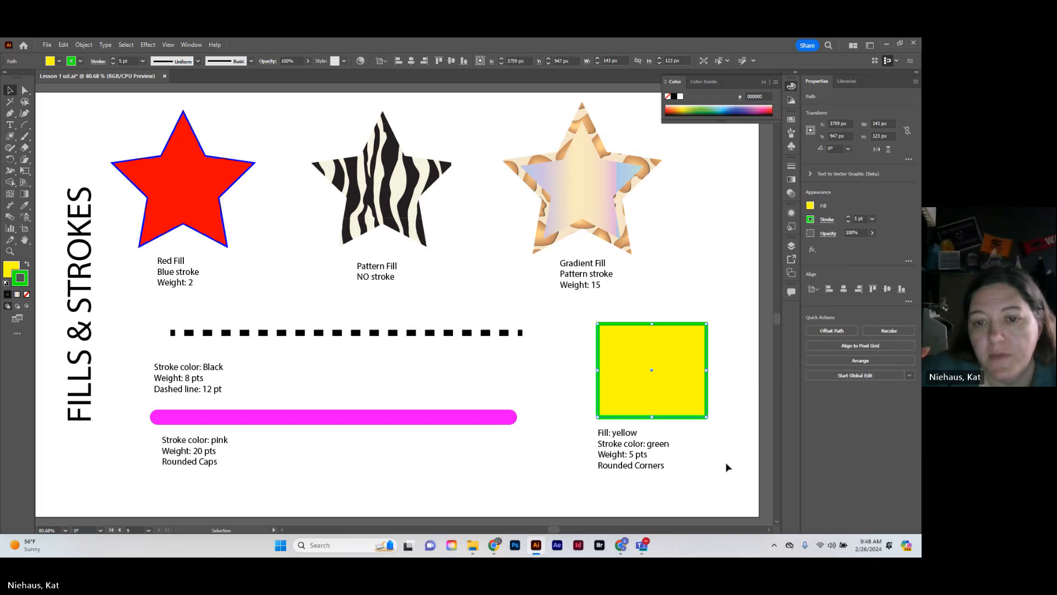
left_click(727, 465)
Fit all the artboards in the window and collapse the Color panel covering them
left_click_drag(554, 530, 548, 532)
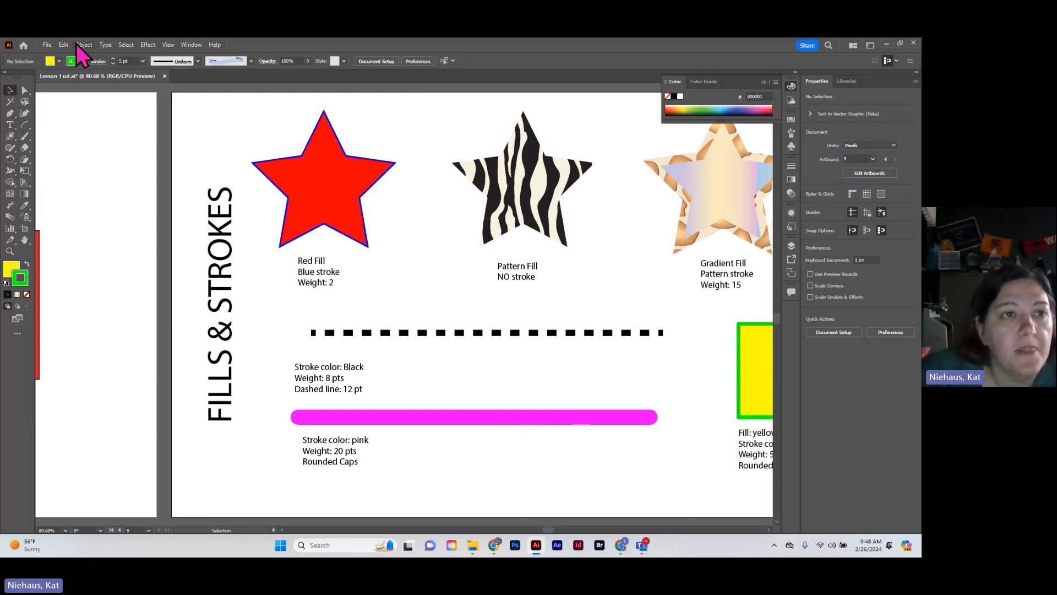
left_click(175, 46)
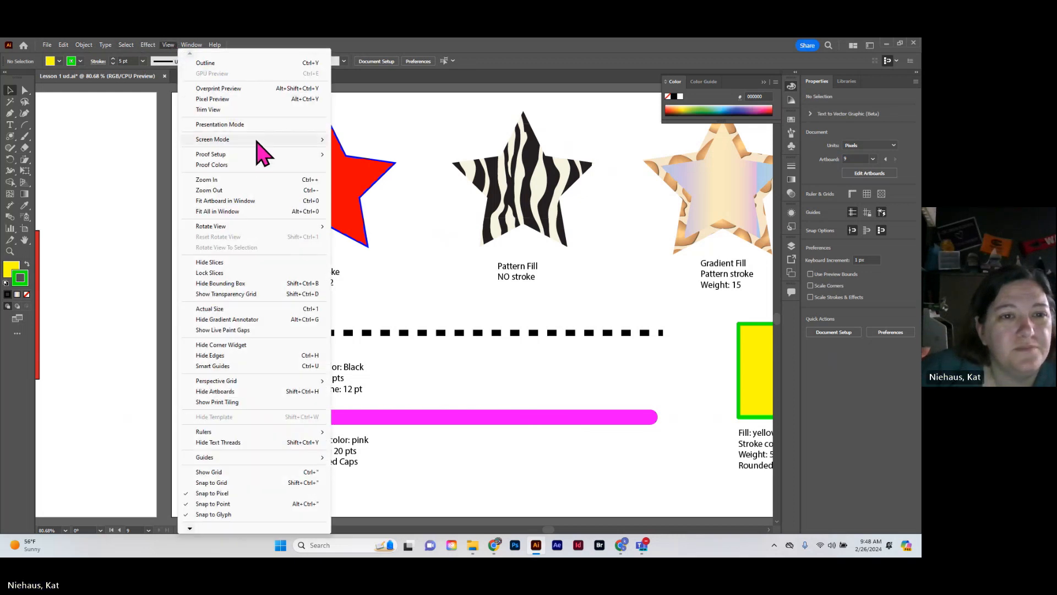
mouse_move(288, 155)
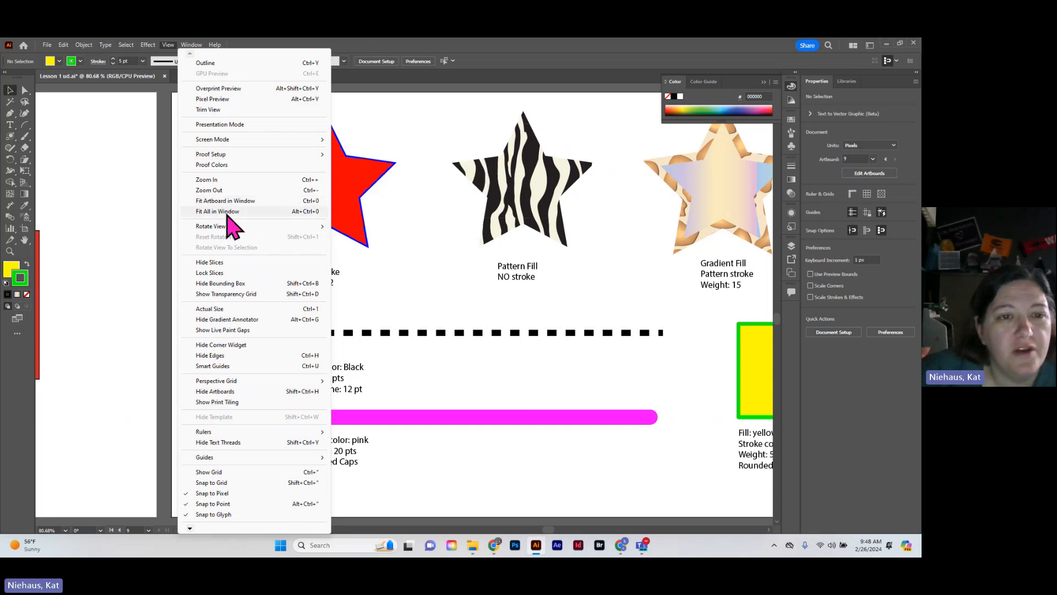
left_click(226, 213)
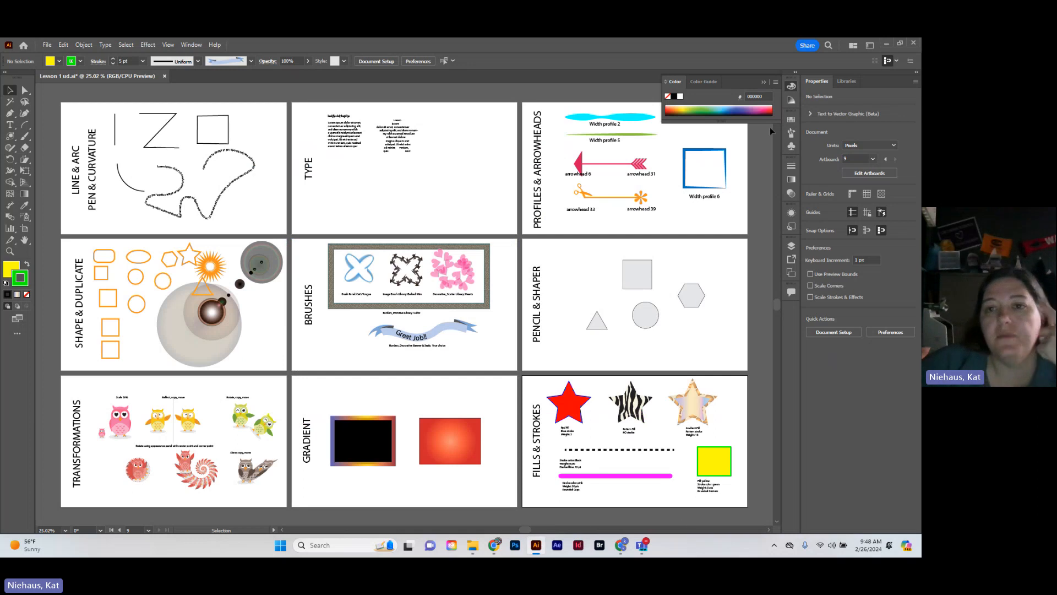
left_click(764, 82)
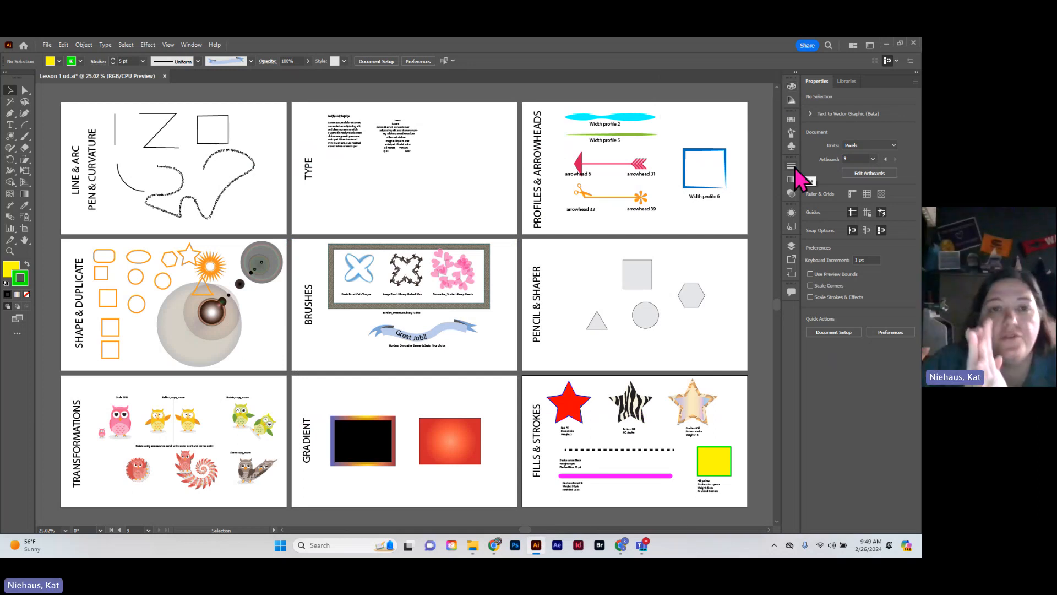